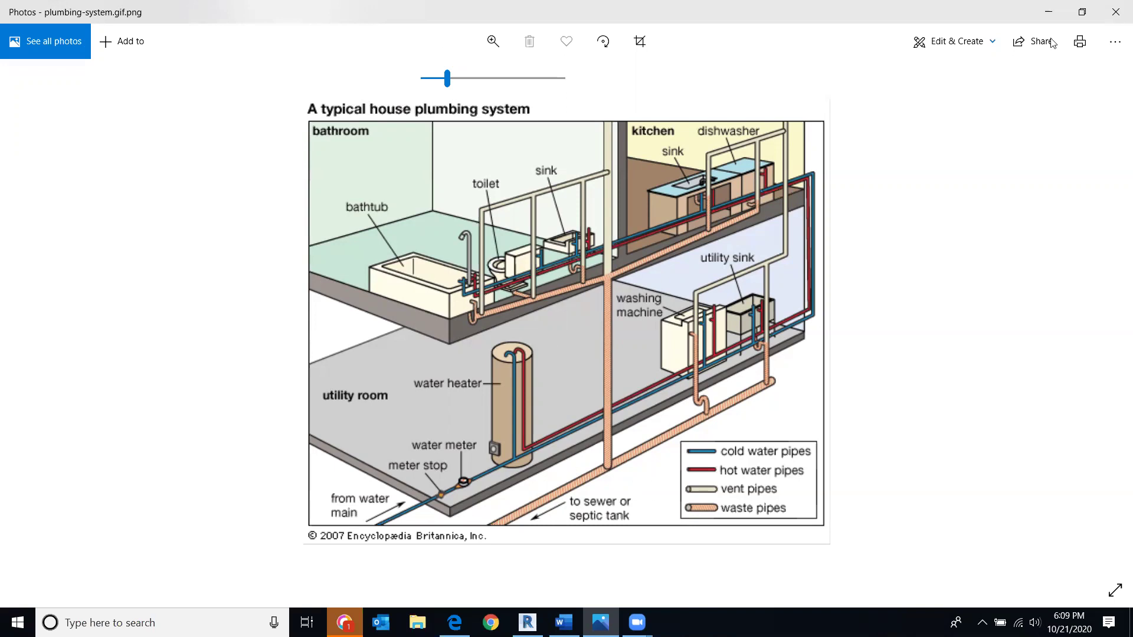
Switch to the Word document on toilet and urinal codes and review its toilet compartment, lavatory spacing, urinal design, mounting and stall space requirements
click(1050, 12)
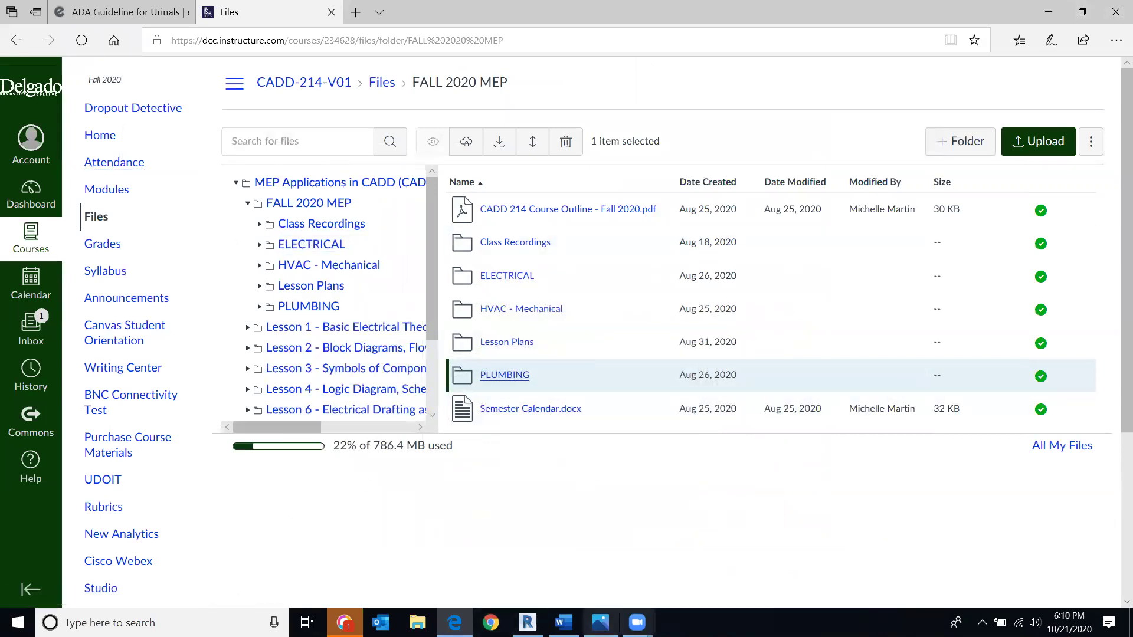
click(564, 622)
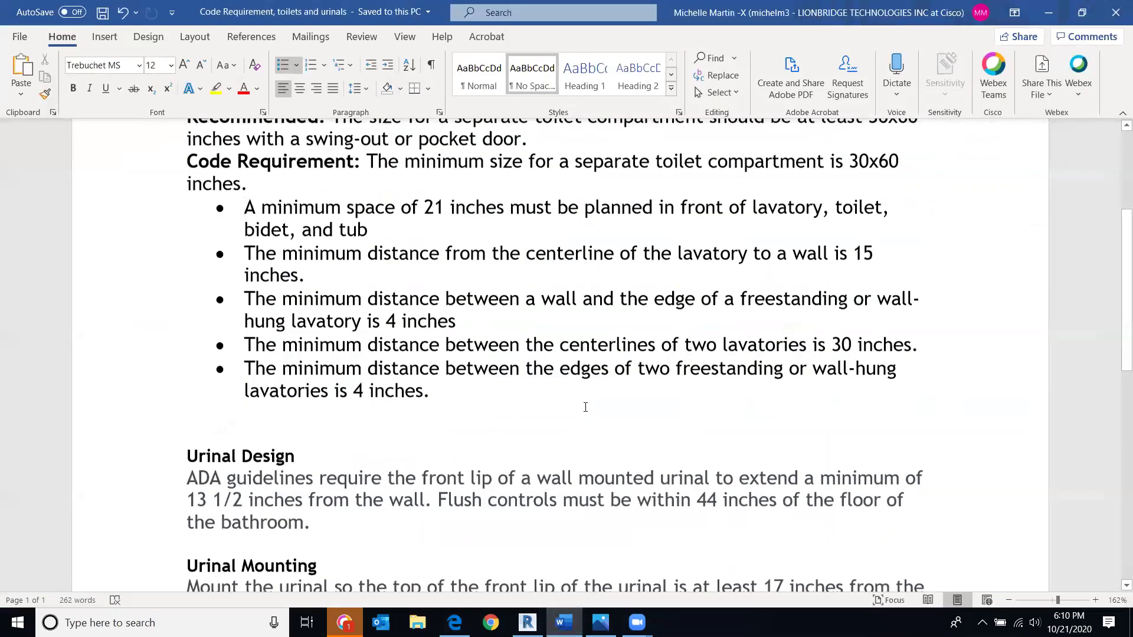
scroll(570, 369, up, 3)
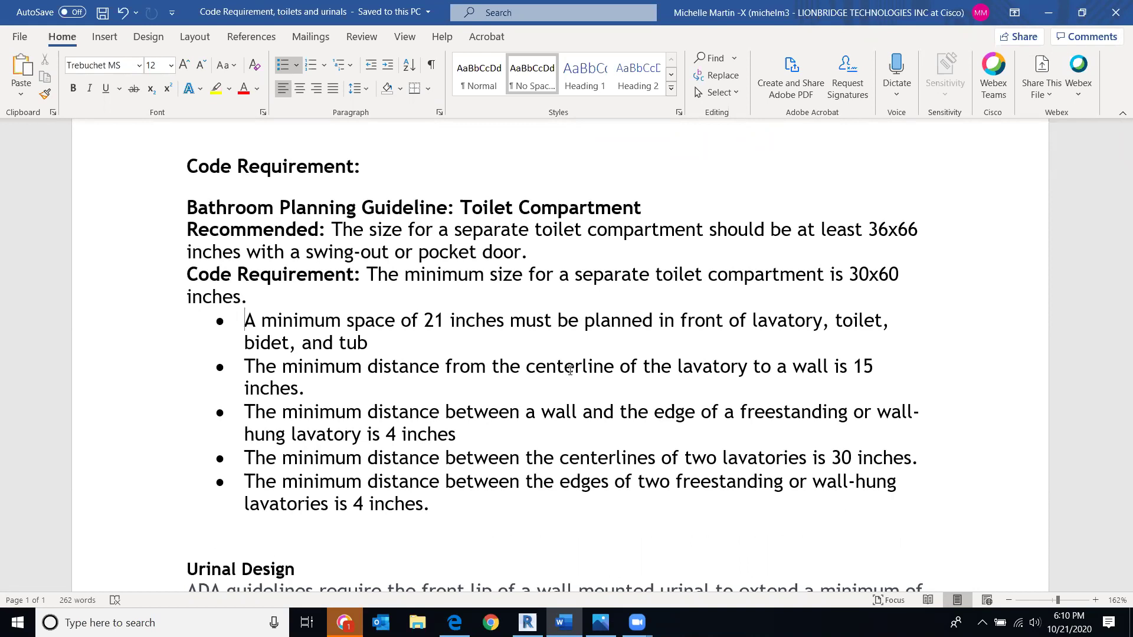
scroll(543, 302, down, 1)
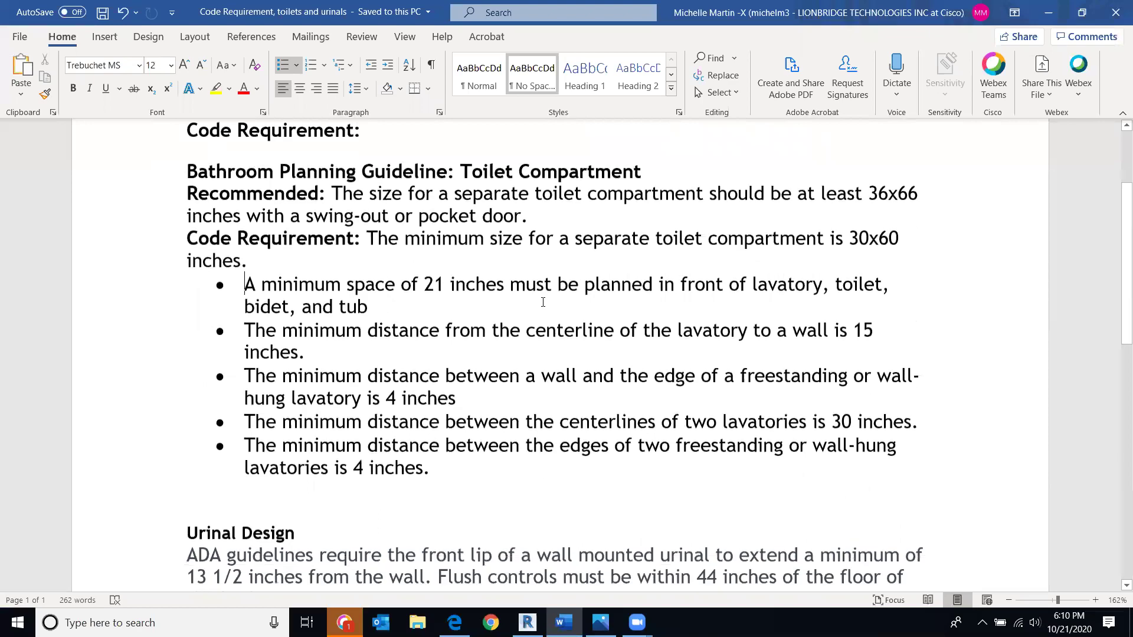
scroll(543, 302, down, 10)
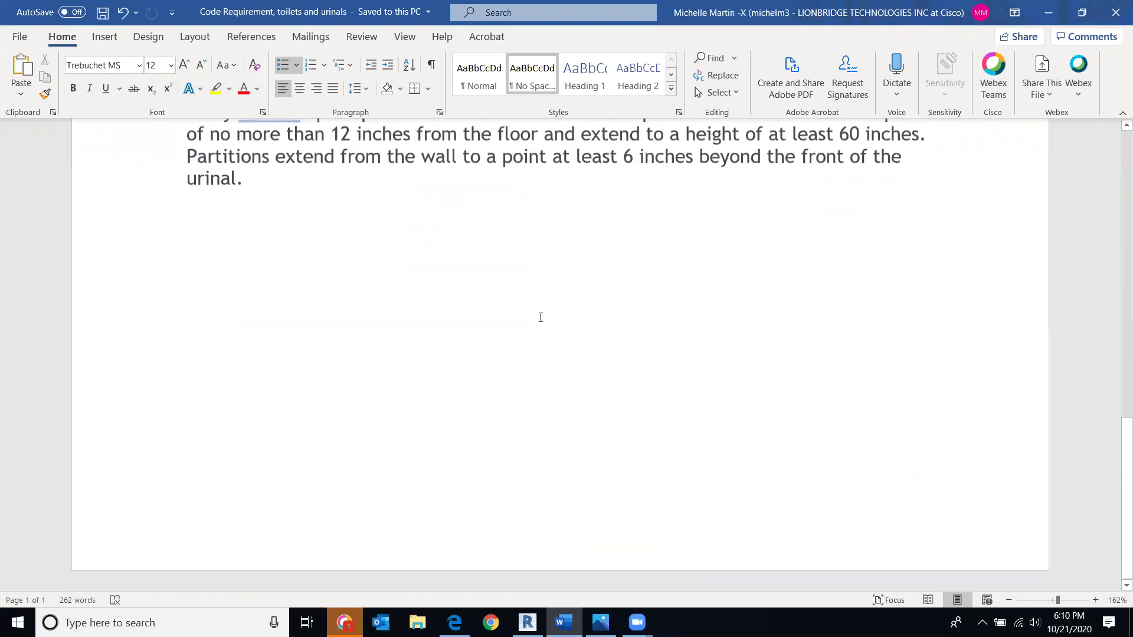
scroll(541, 318, up, 10)
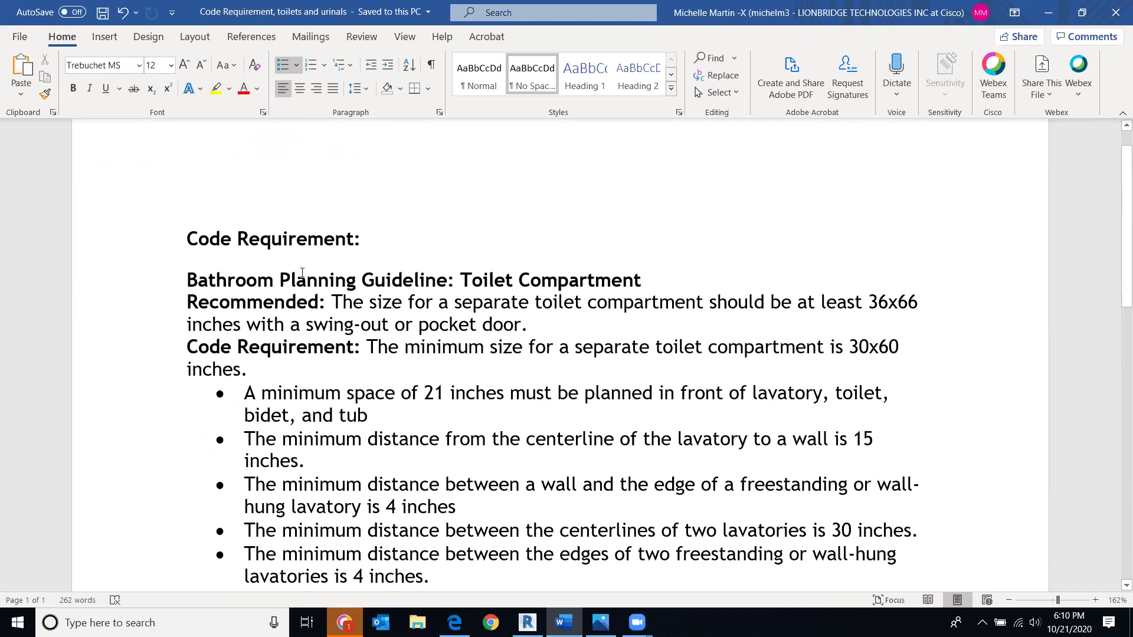
scroll(213, 258, down, 2)
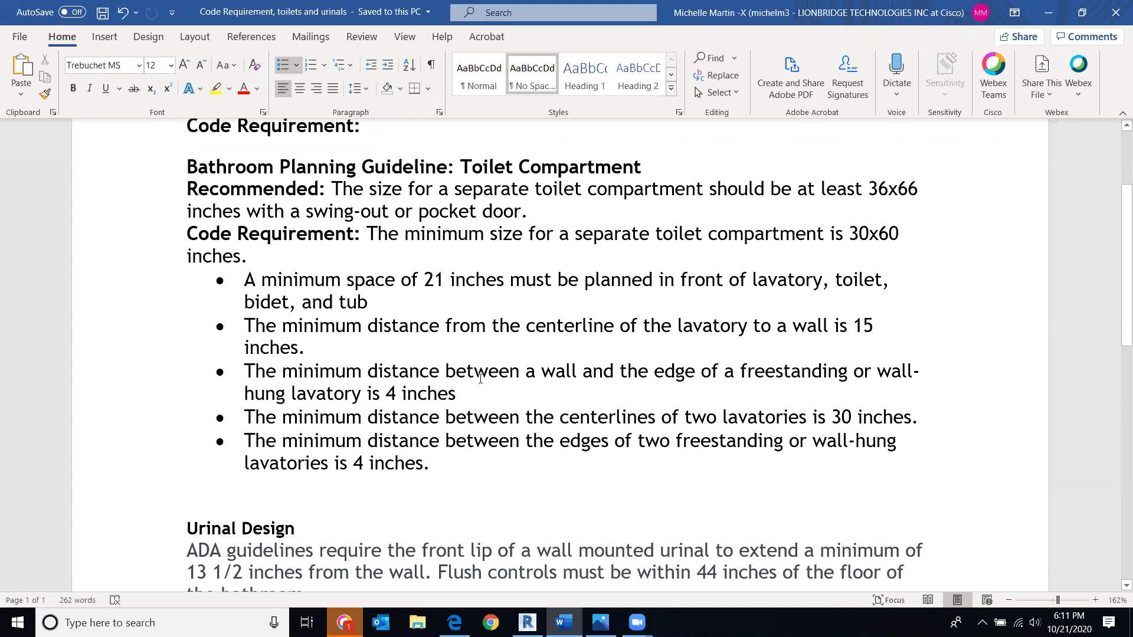
scroll(491, 400, down, 2)
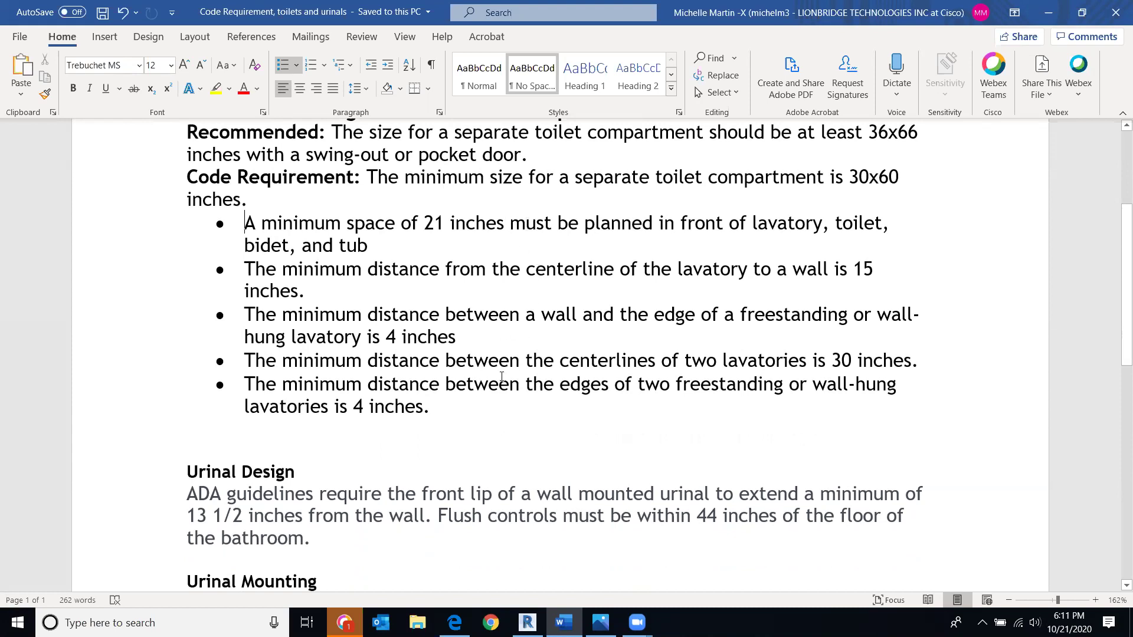
scroll(468, 399, down, 5)
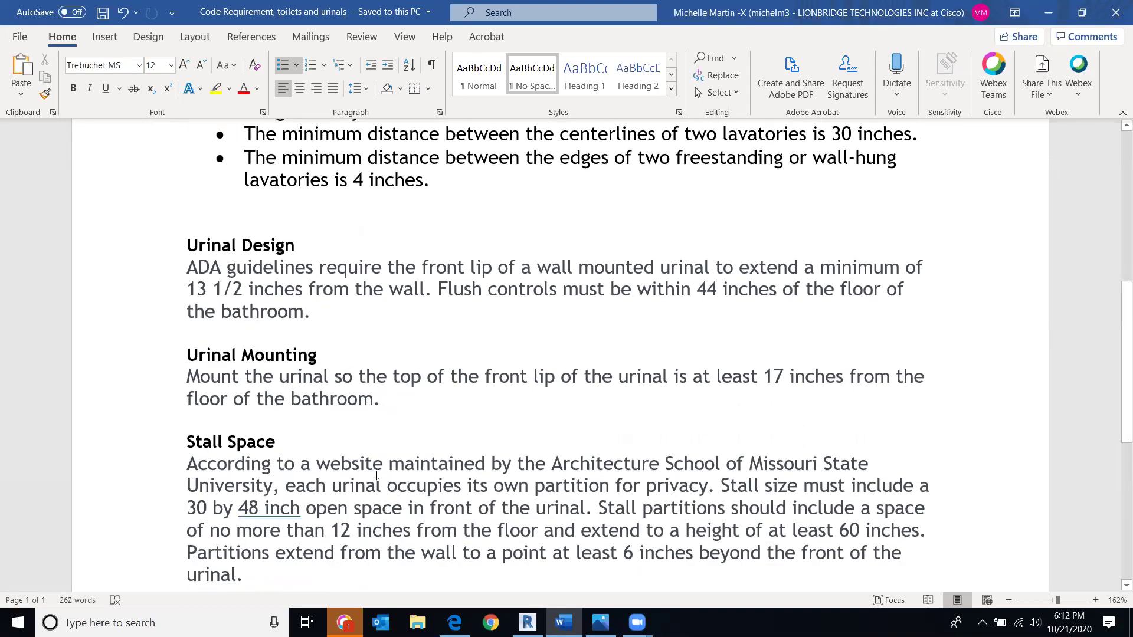
scroll(594, 496, down, 3)
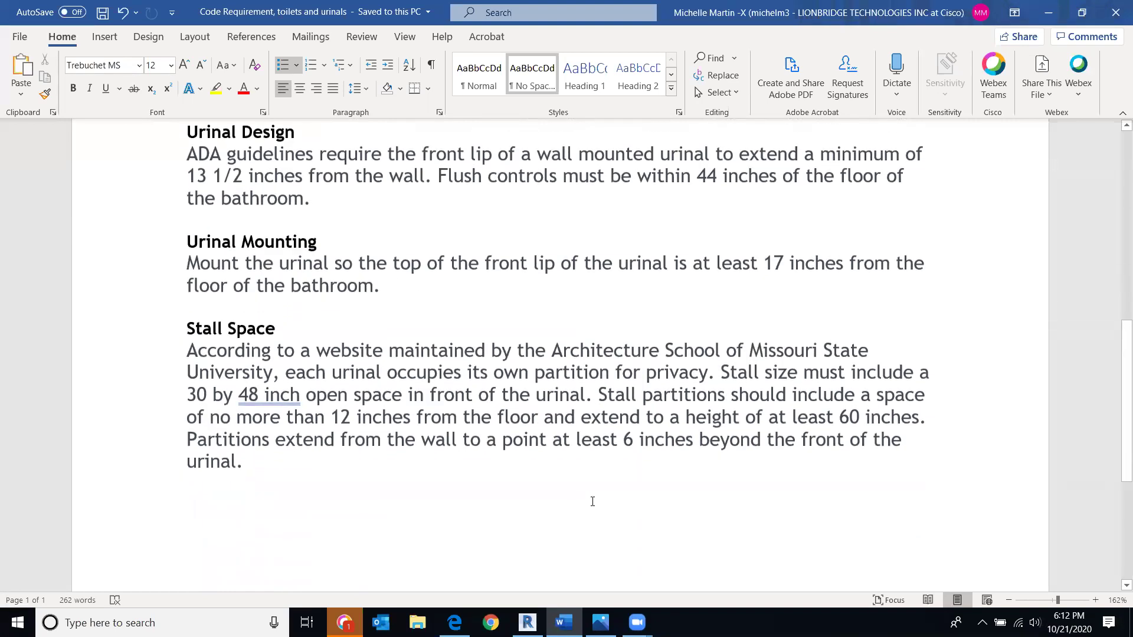
scroll(598, 496, up, 2)
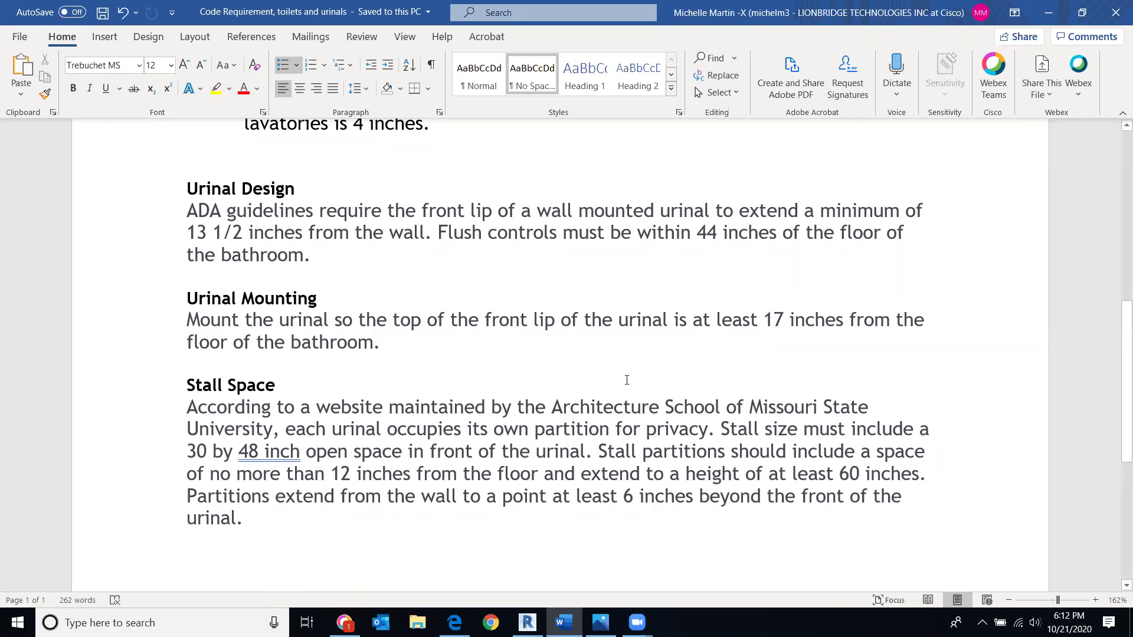
scroll(625, 342, up, 8)
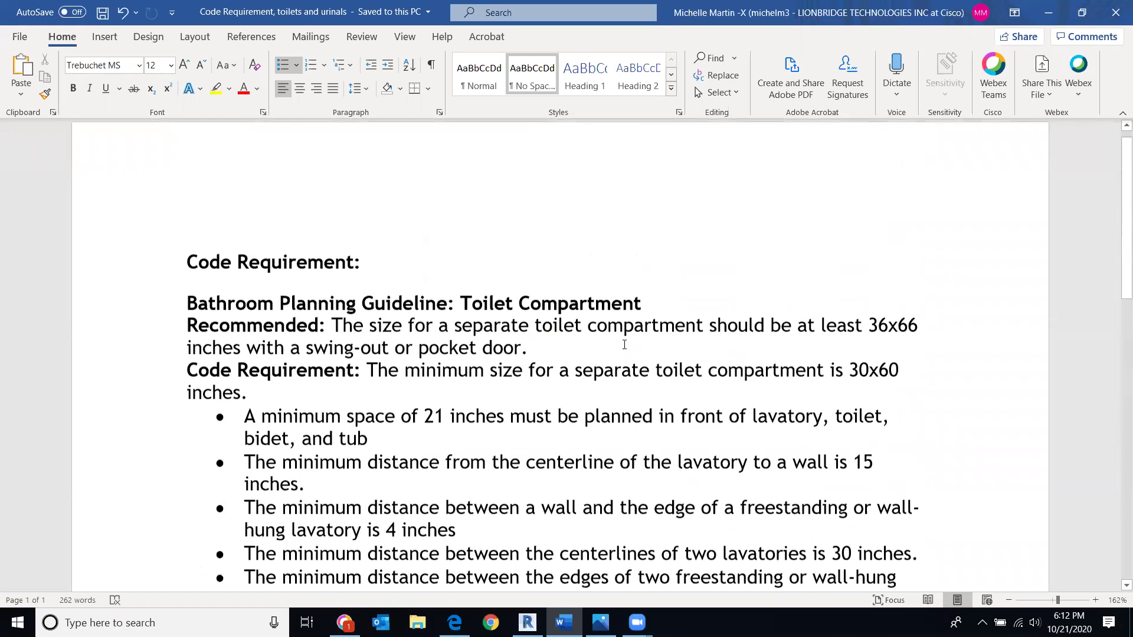
scroll(533, 347, down, 3)
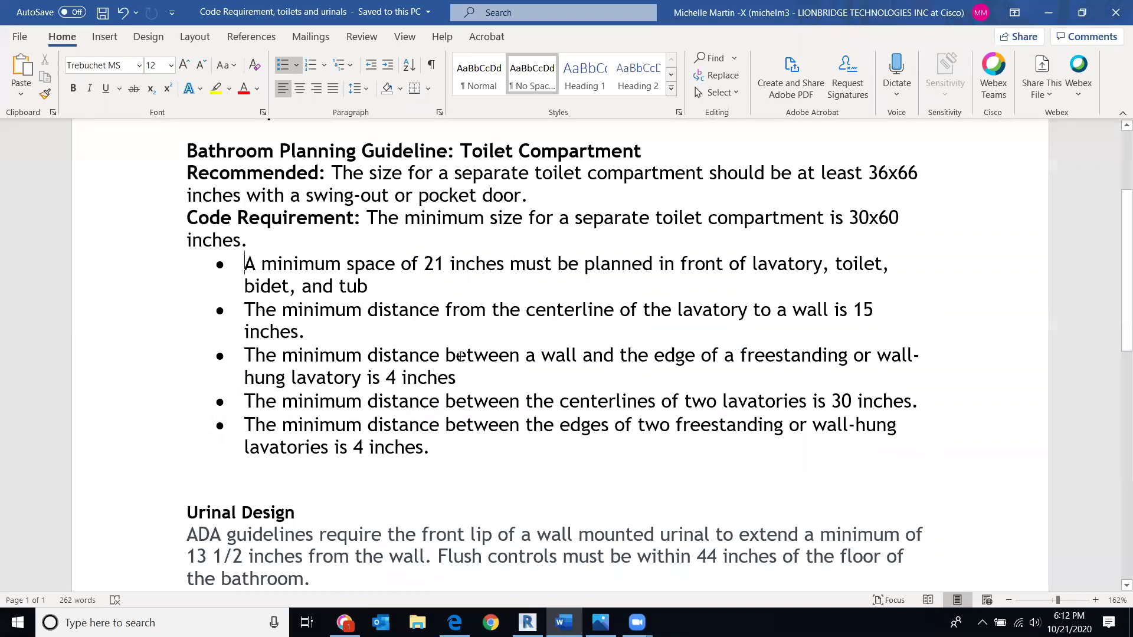
scroll(456, 363, down, 3)
scroll(451, 371, up, 5)
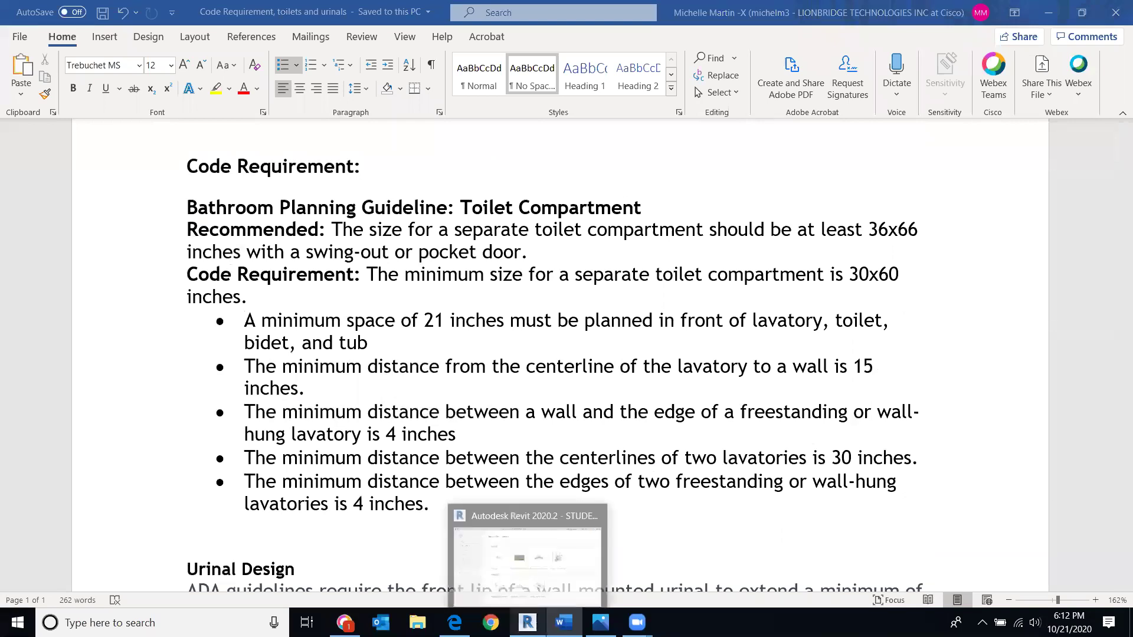
Switch to Revit and create a new project from the Mechanical Template
click(527, 623)
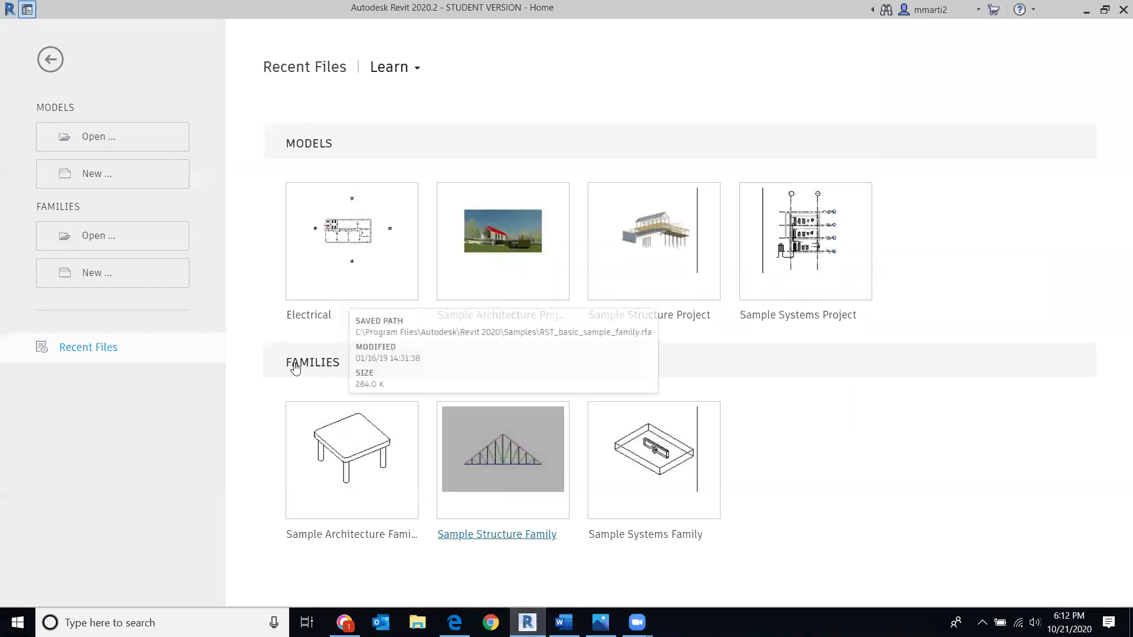
click(103, 177)
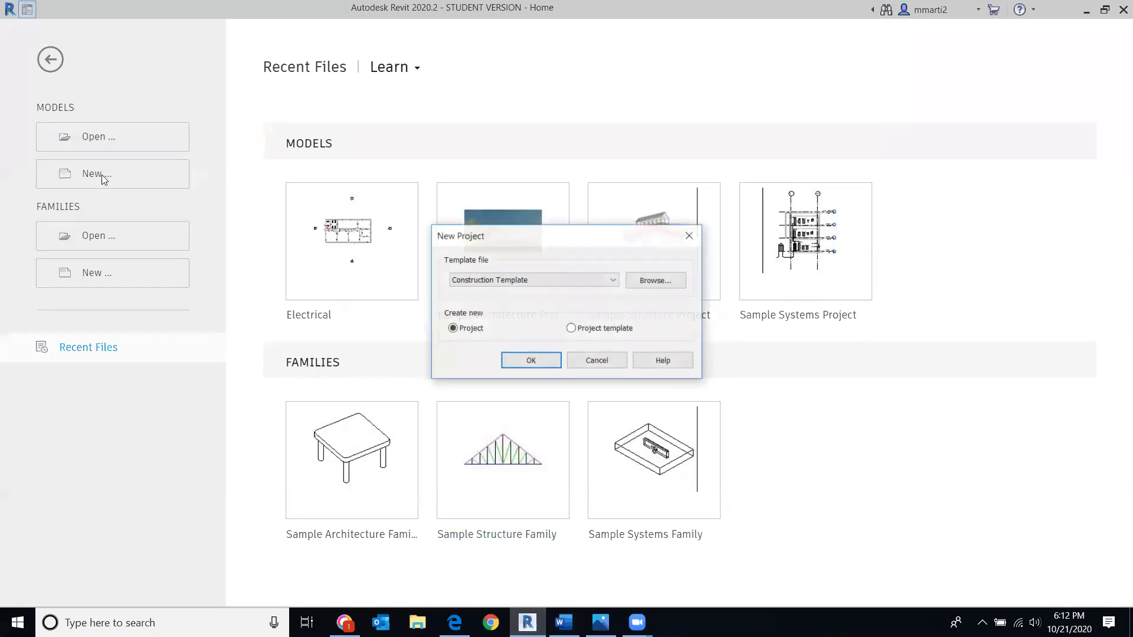
click(610, 281)
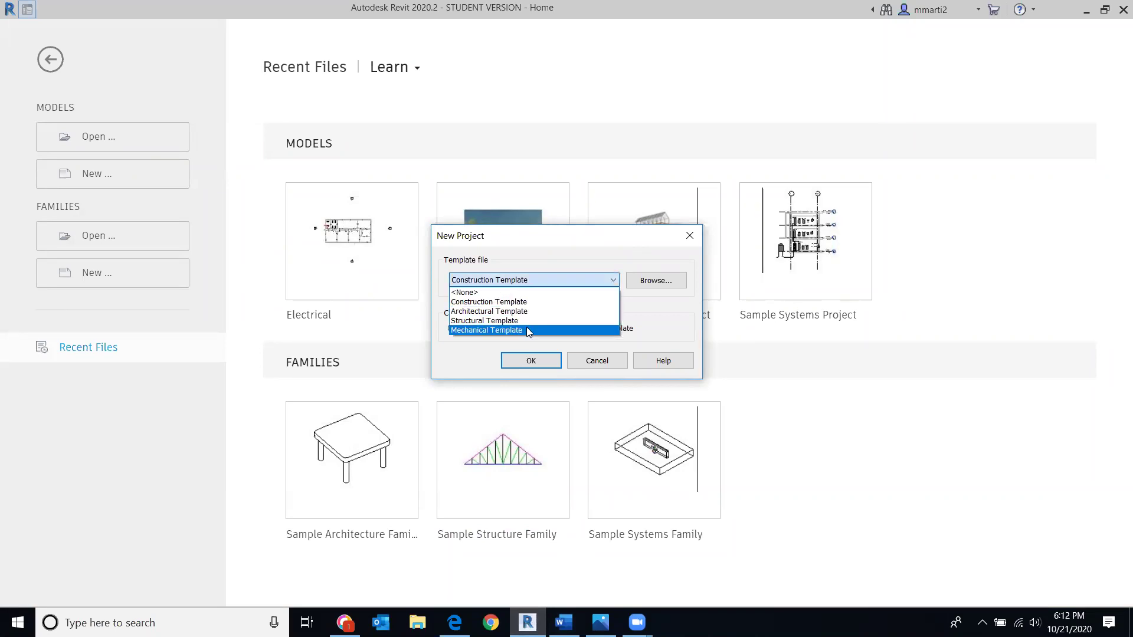
click(527, 330)
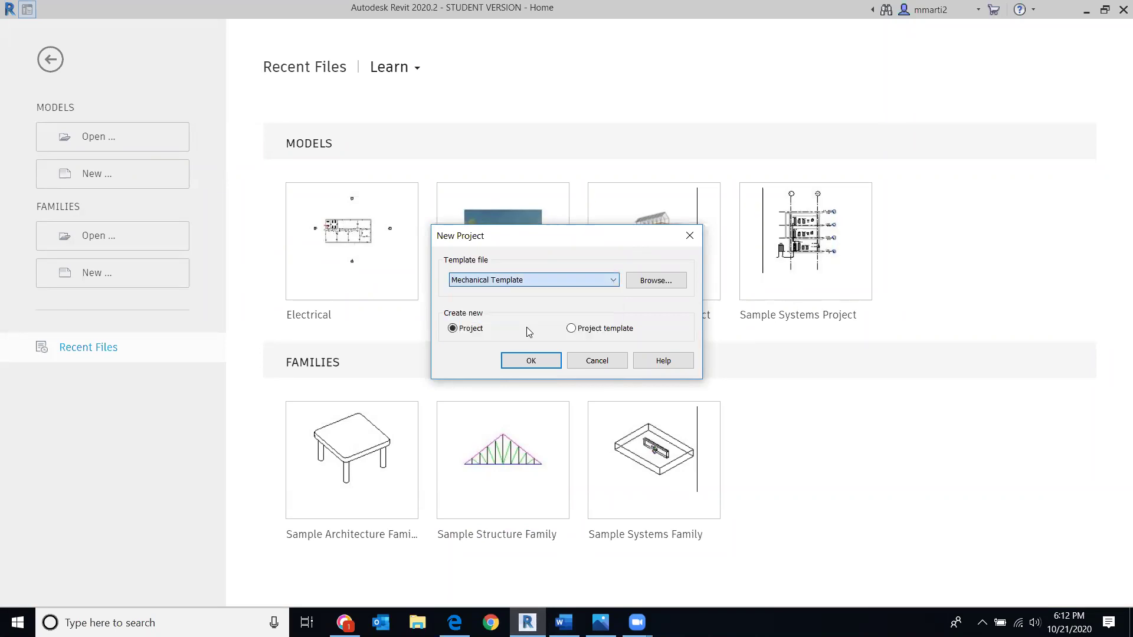
click(522, 362)
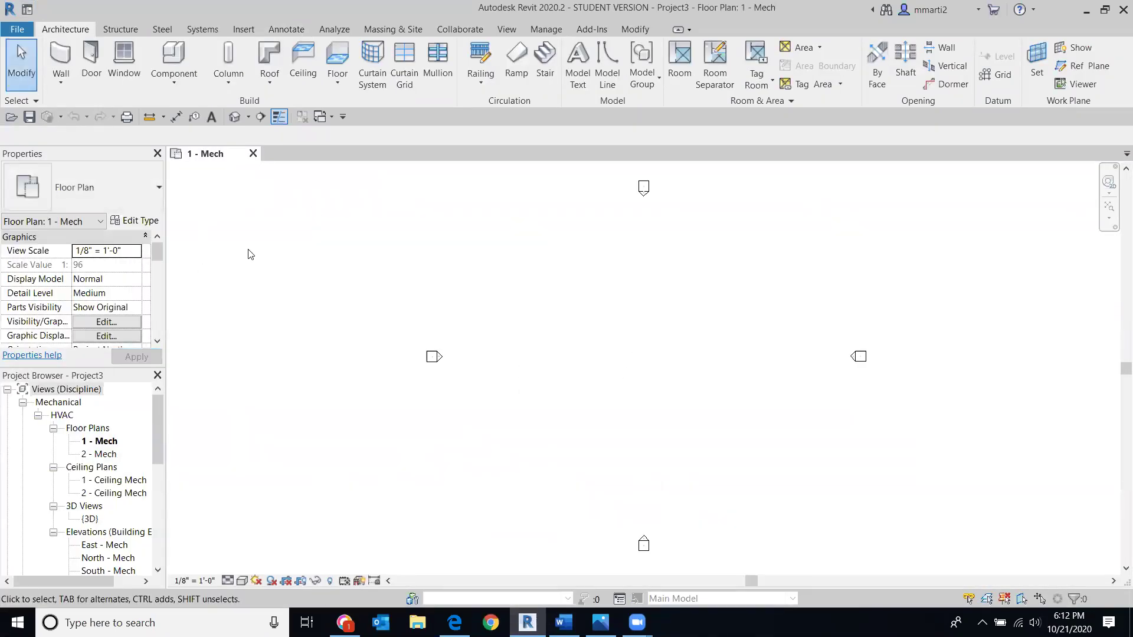
Link the Revit model Mech example 1 into the project with Auto - Internal Origin to Internal Origin positioning
click(244, 30)
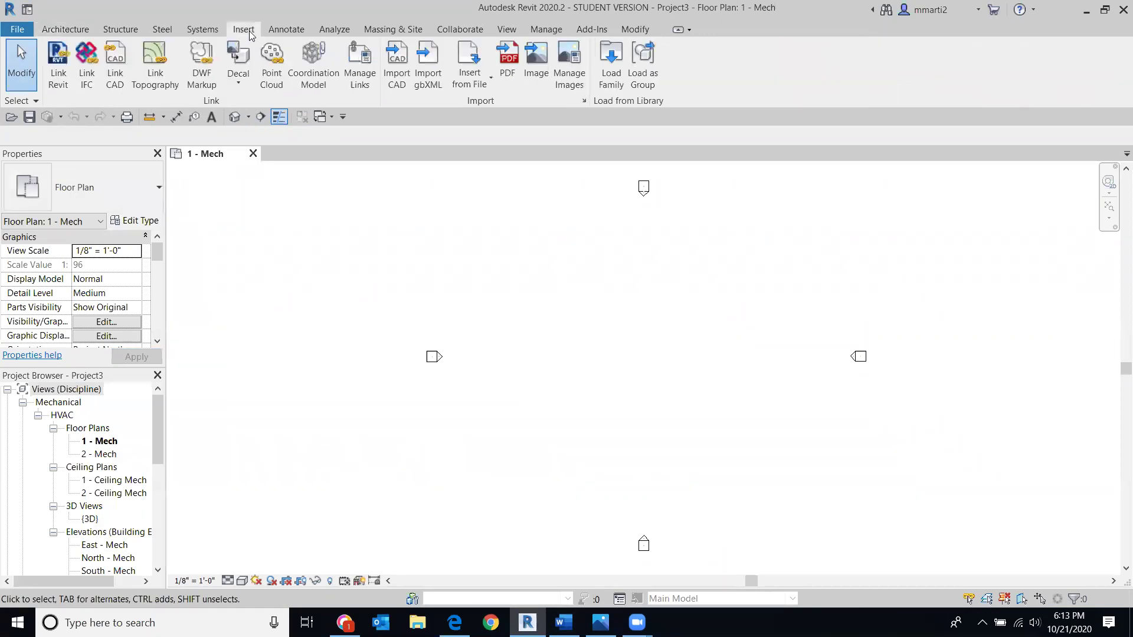
click(69, 75)
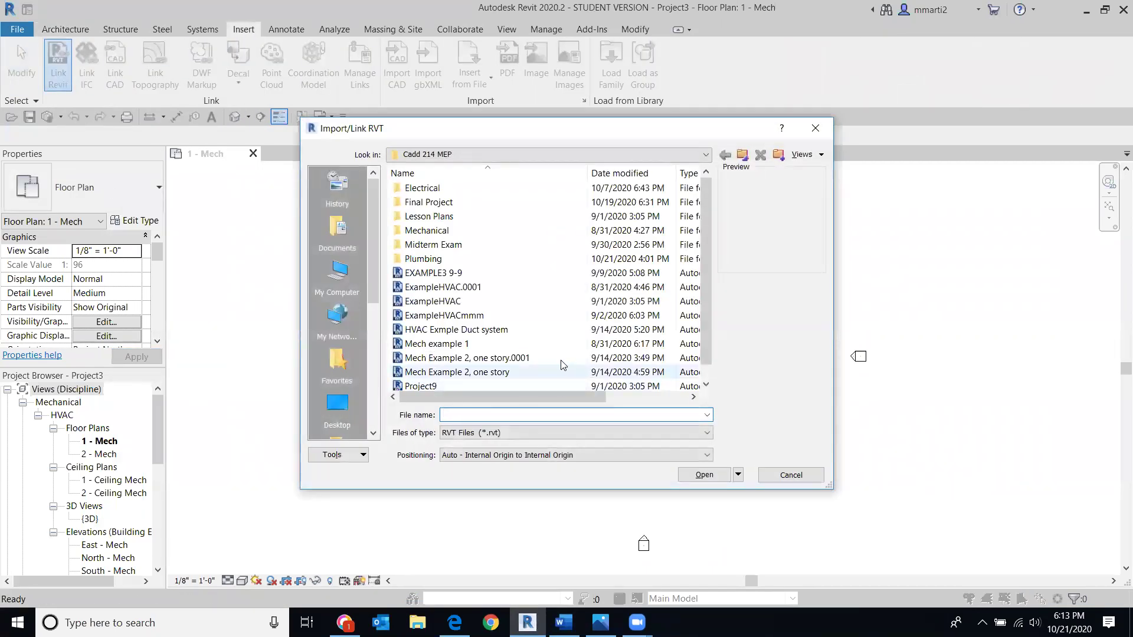
double_click(487, 347)
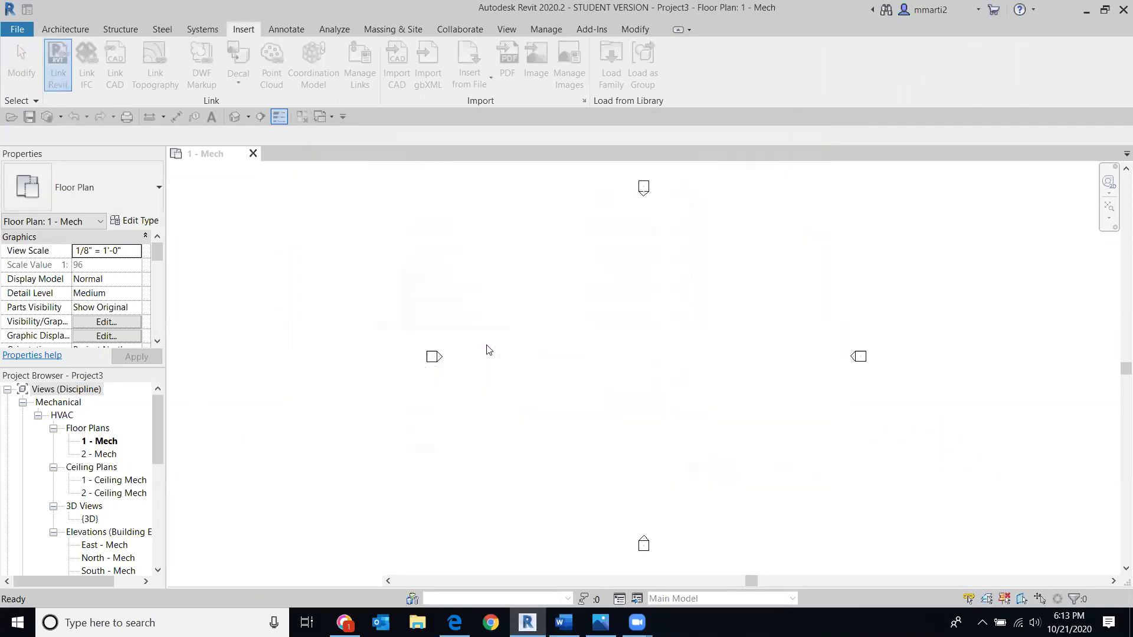
Save the project as "Plumbing model" in the Plumbing folder
click(18, 29)
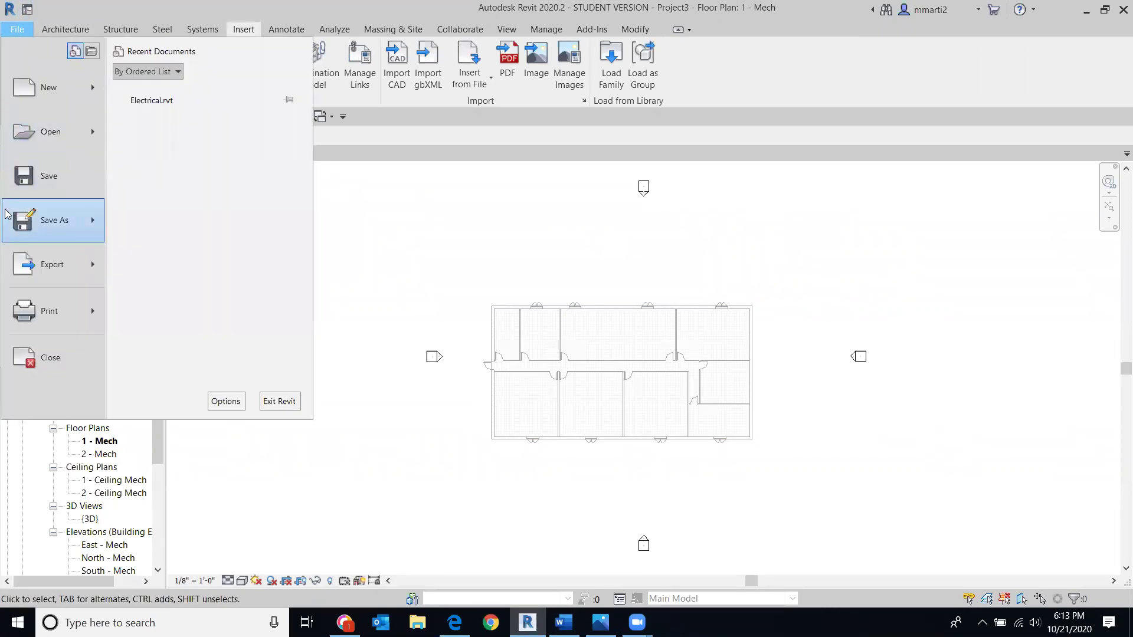
mouse_move(24, 226)
click(172, 158)
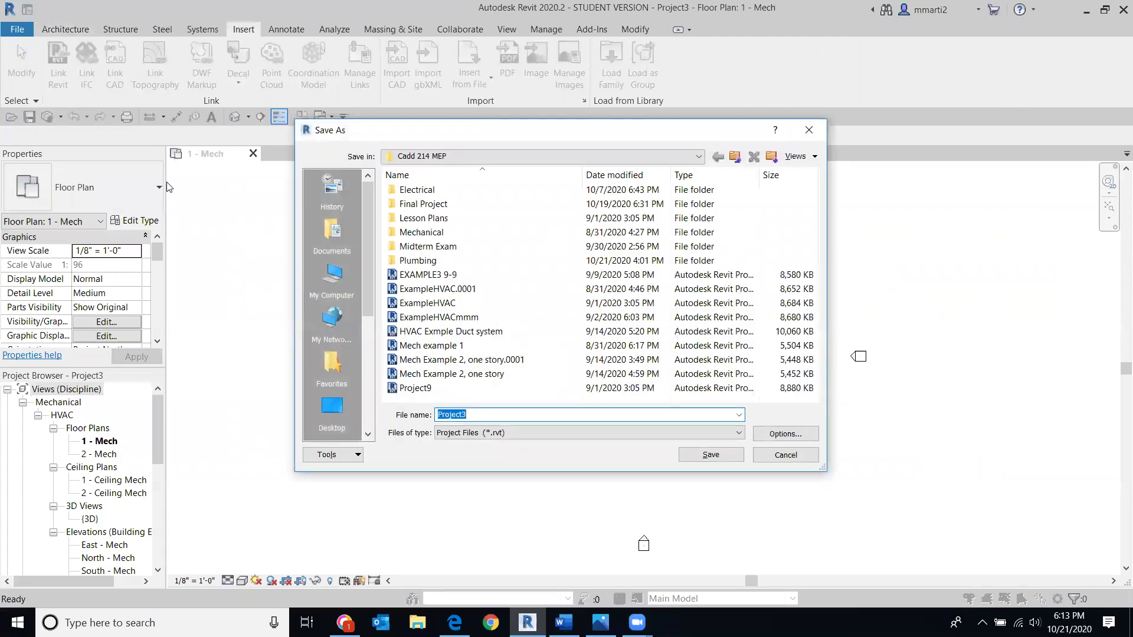
double_click(475, 260)
drag(469, 415, 416, 417)
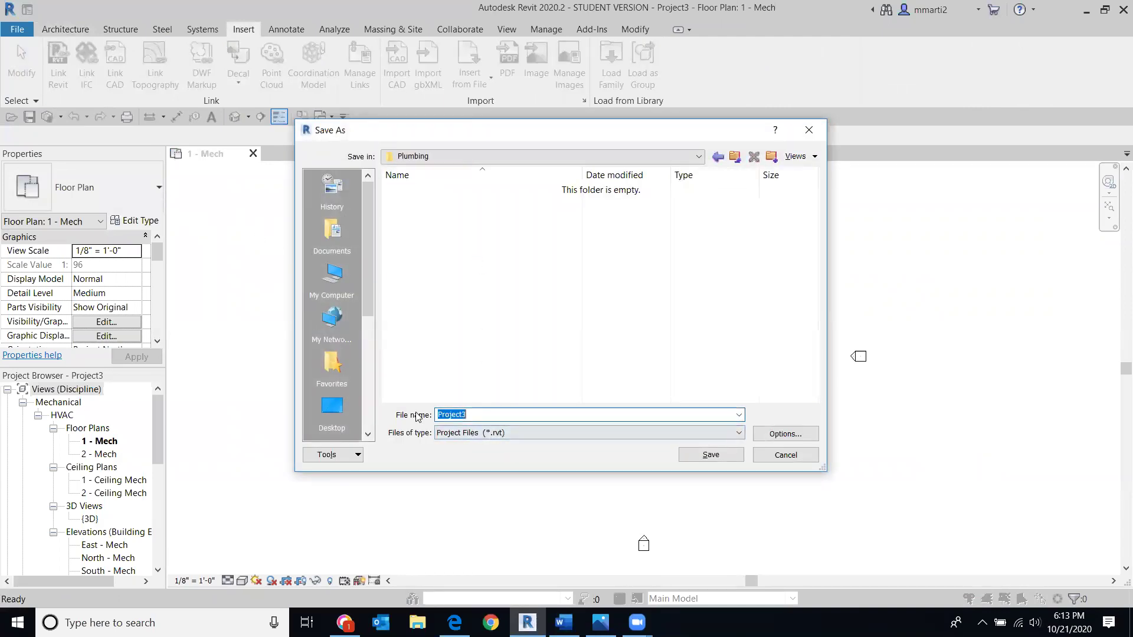
text(Plu)
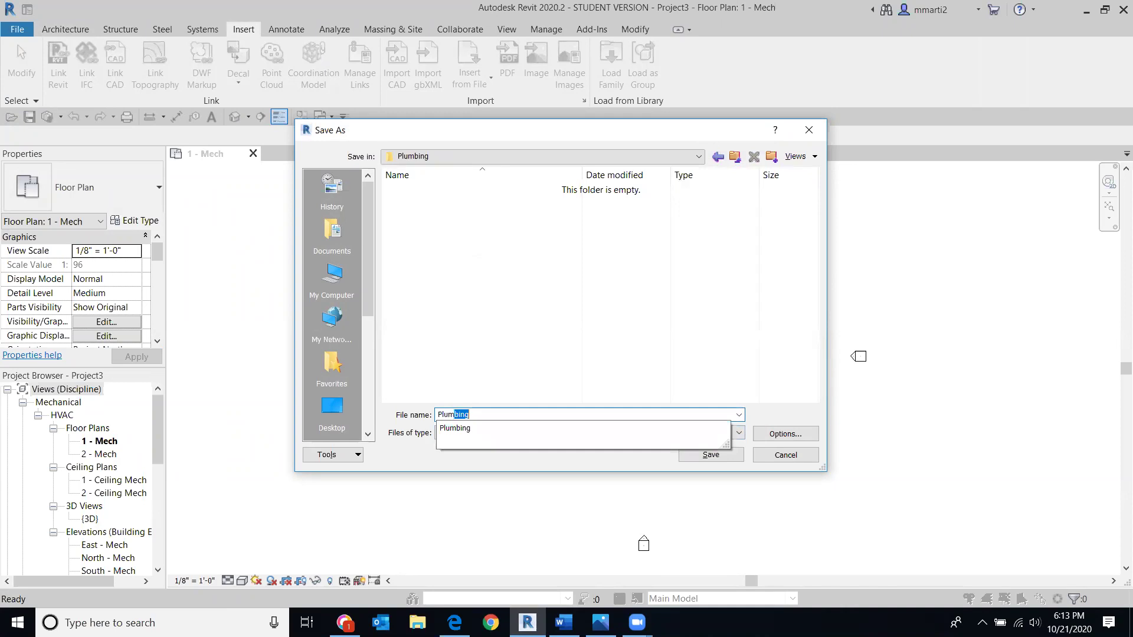
text(mbing model)
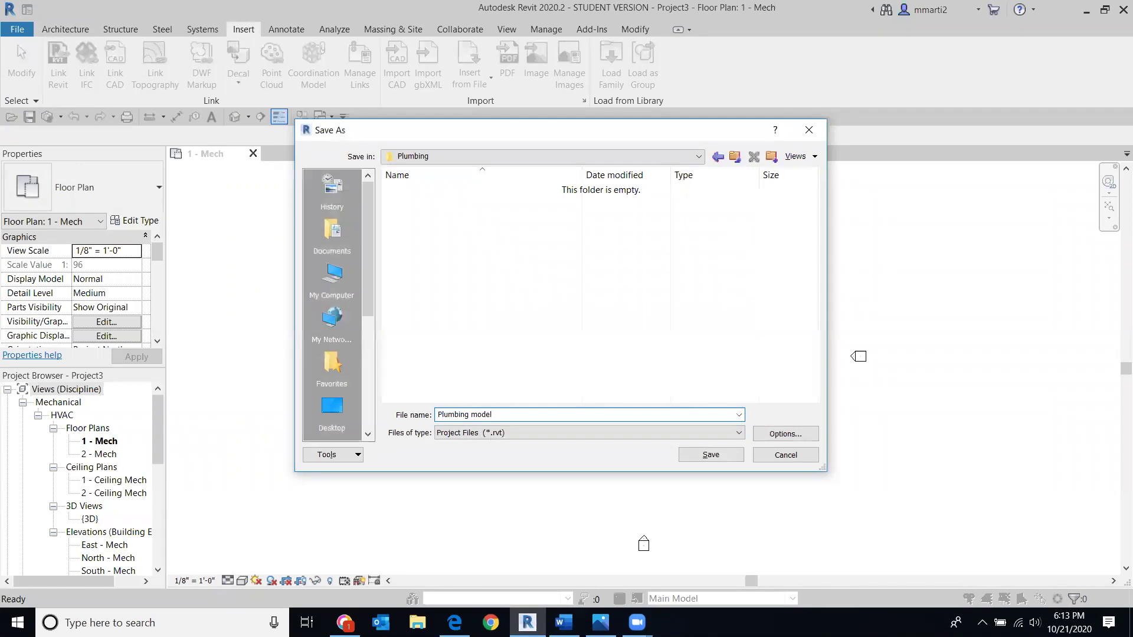
click(713, 454)
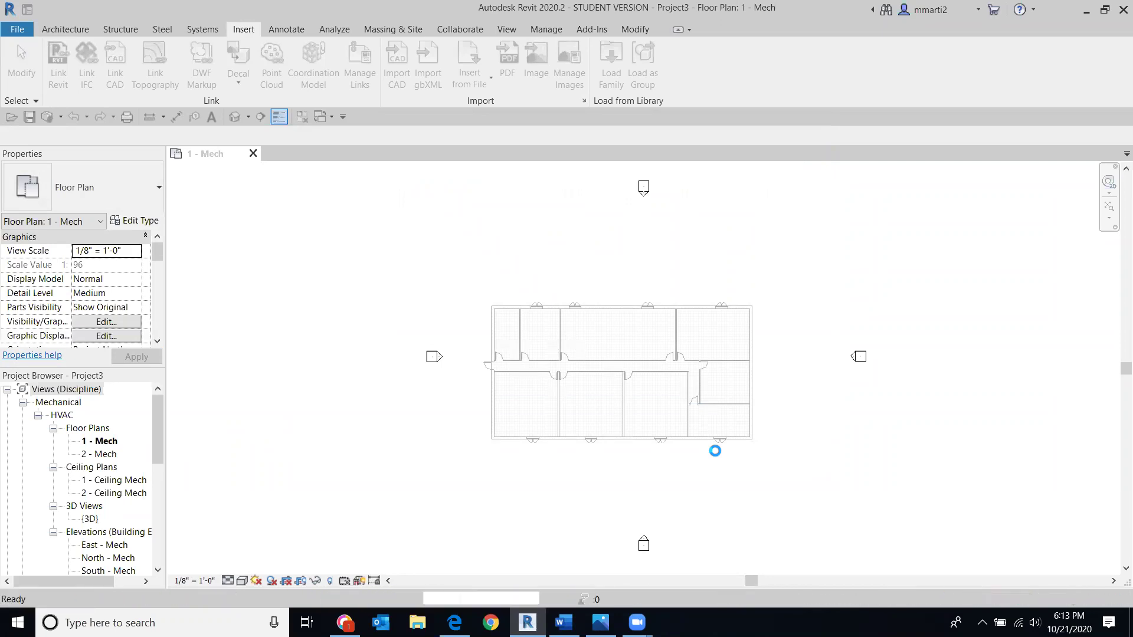
Open the 1 - Plumbing floor plan and the 2 - Plumbing floor plan to view both levels of the linked building
scroll(643, 363, up, 3)
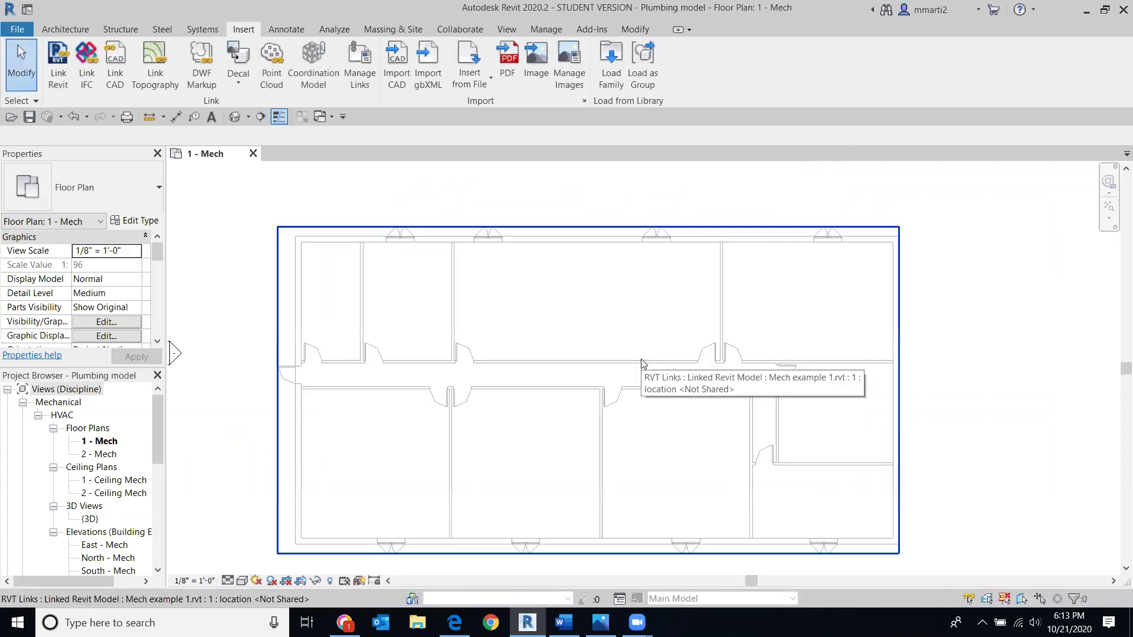
scroll(587, 349, up, 1)
middle_drag(587, 349, 597, 299)
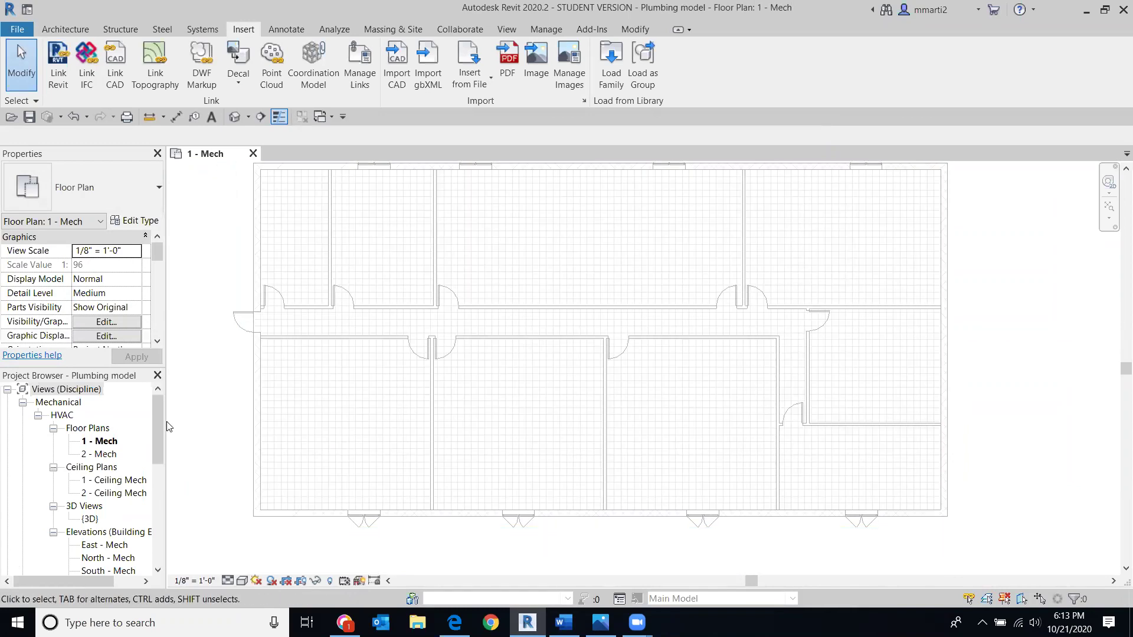
scroll(159, 471, down, 4)
click(55, 481)
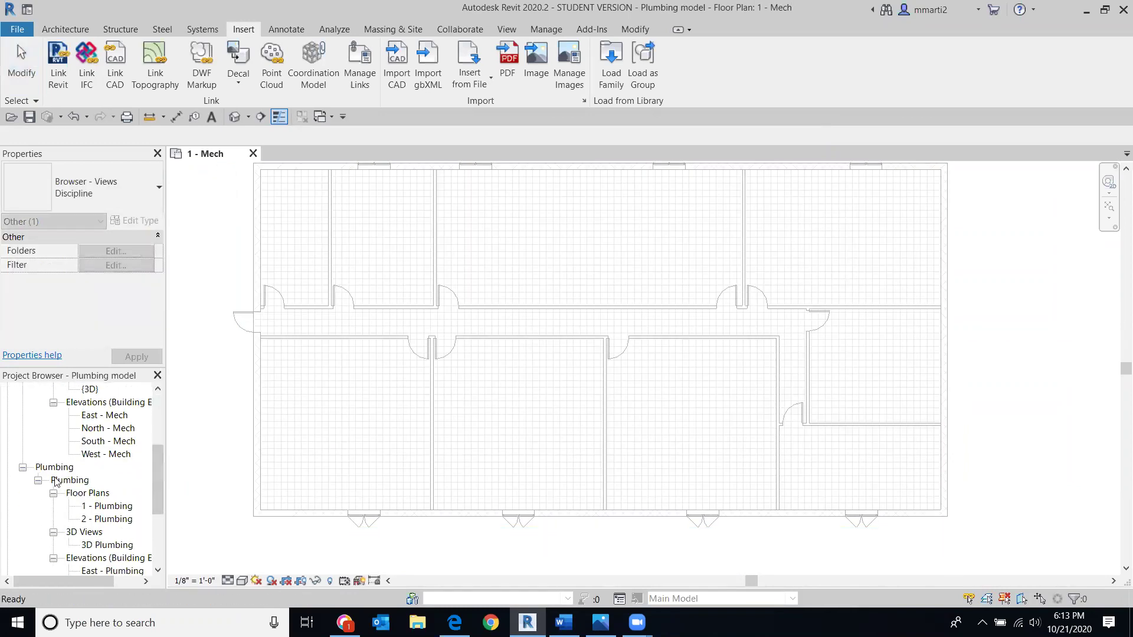
scroll(55, 481, down, 1)
double_click(121, 481)
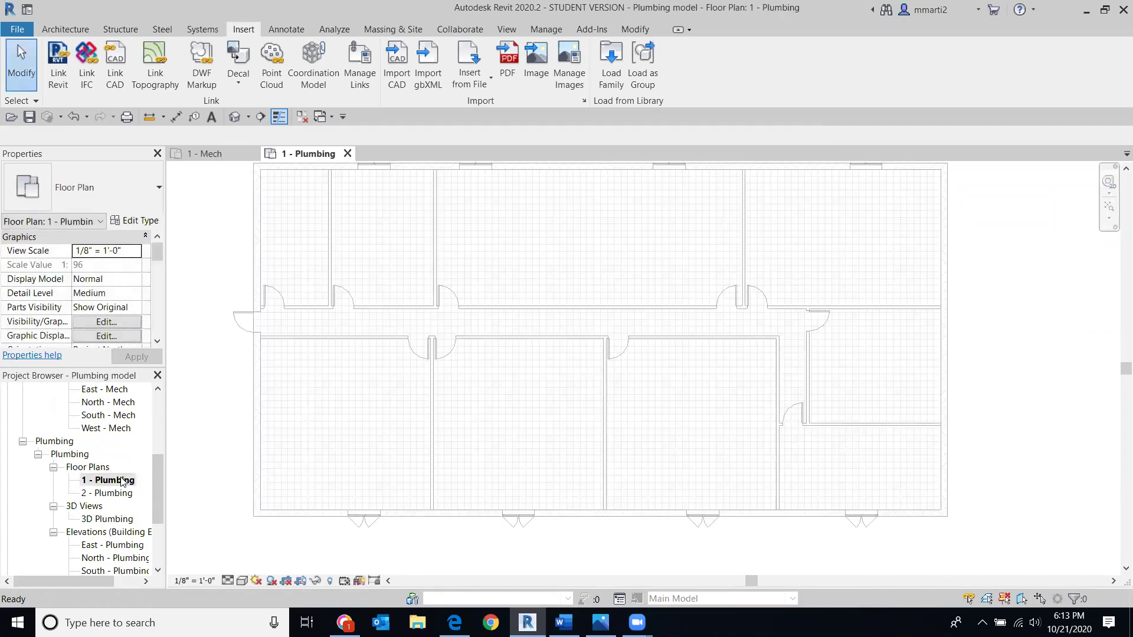
scroll(932, 171, down, 2)
middle_drag(868, 260, 820, 336)
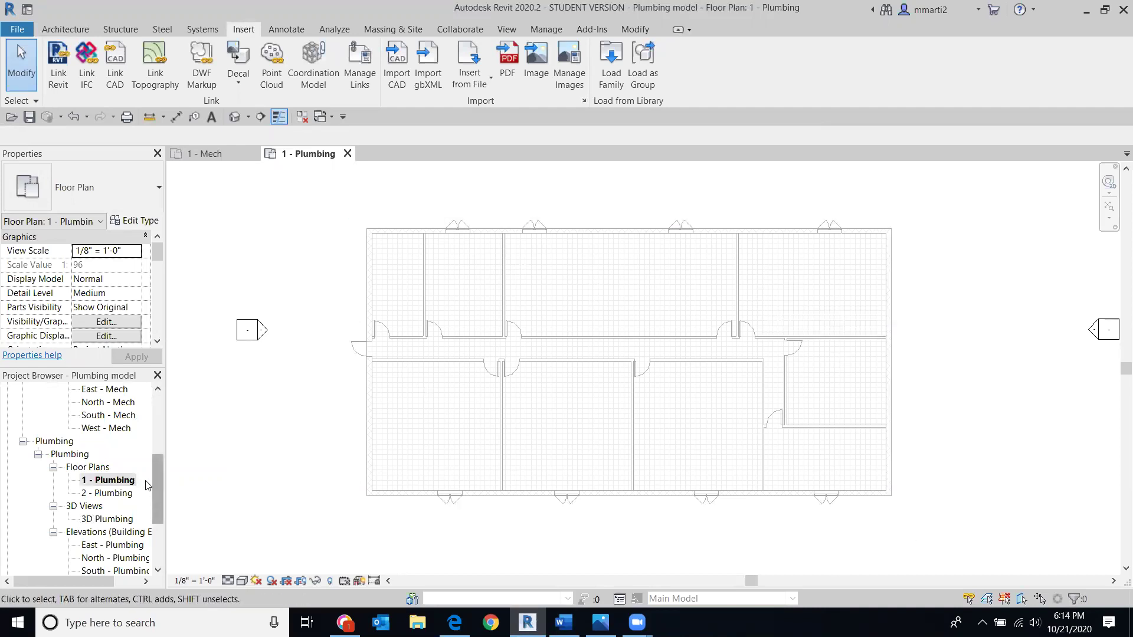
double_click(112, 494)
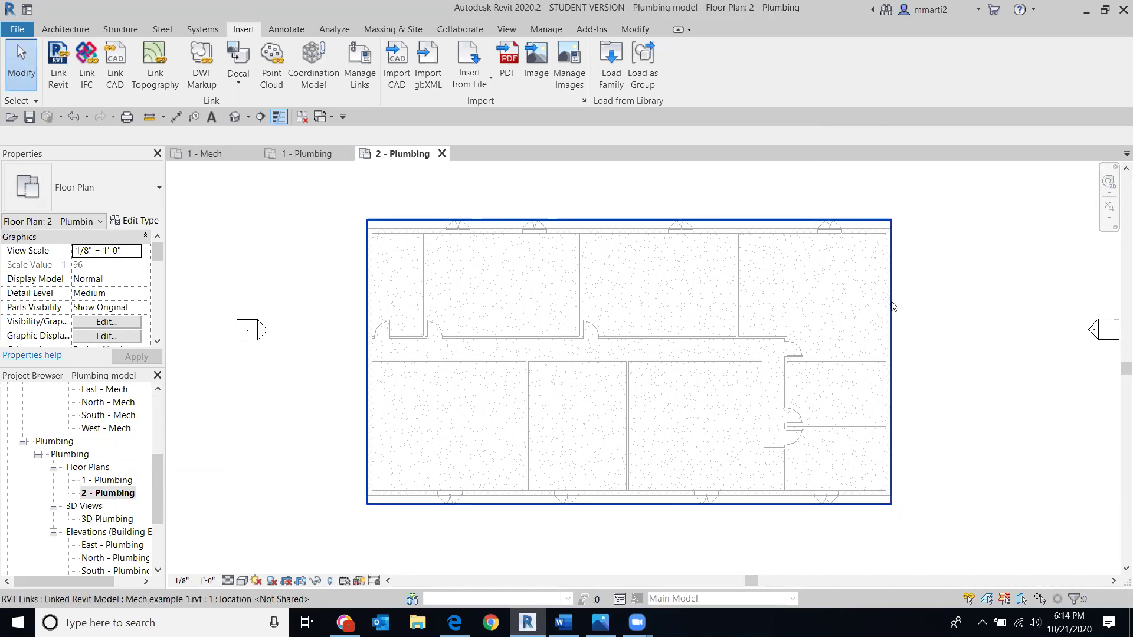
middle_drag(848, 304, 766, 291)
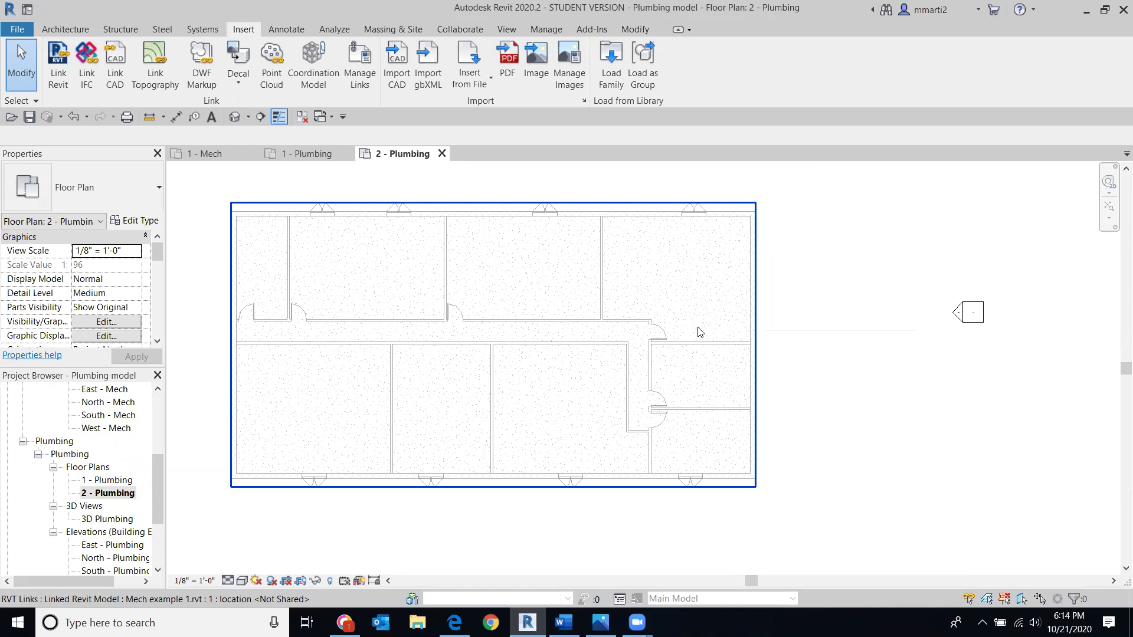
scroll(648, 328, up, 2)
scroll(661, 291, down, 2)
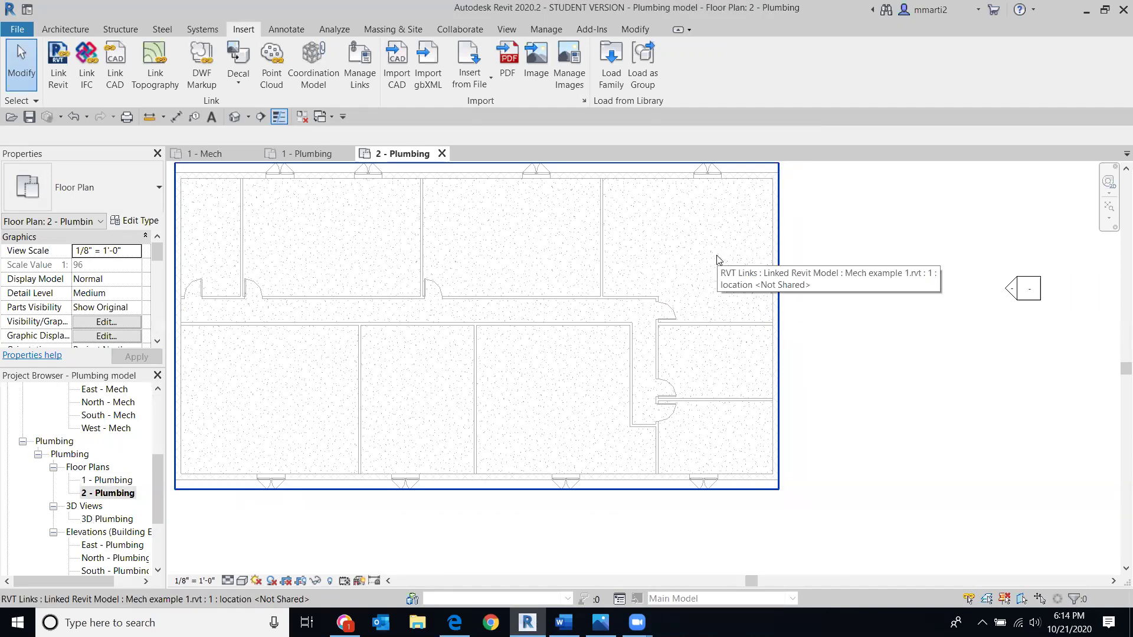
scroll(585, 248, up, 2)
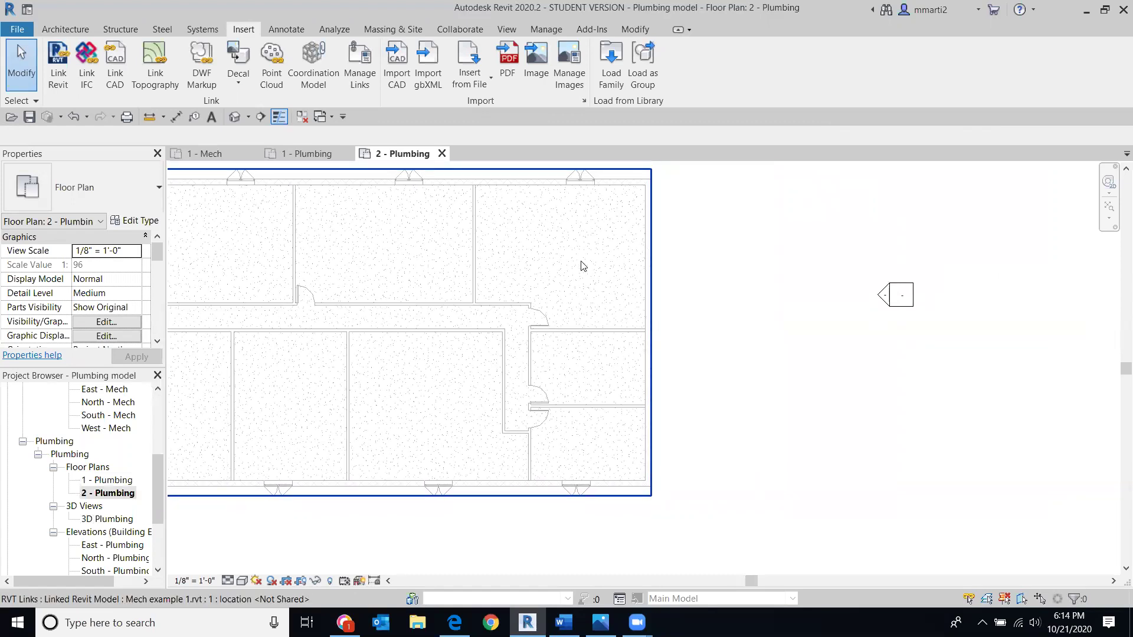
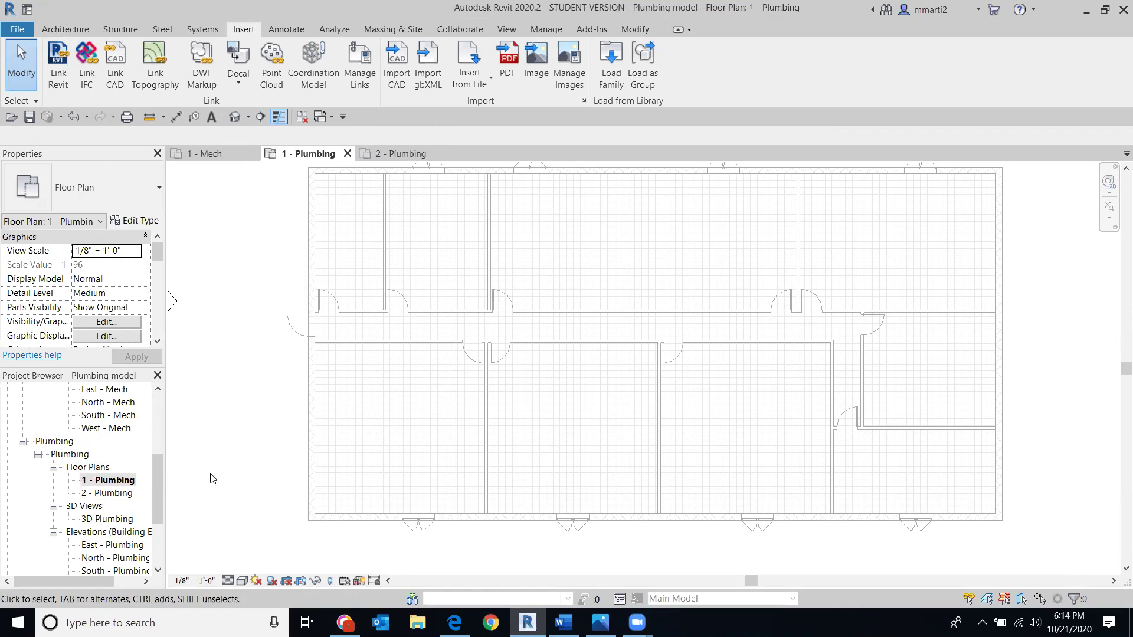
Turn off the visibility of the Floors category in the 1 - Plumbing floor plan
key(v)
key(v)
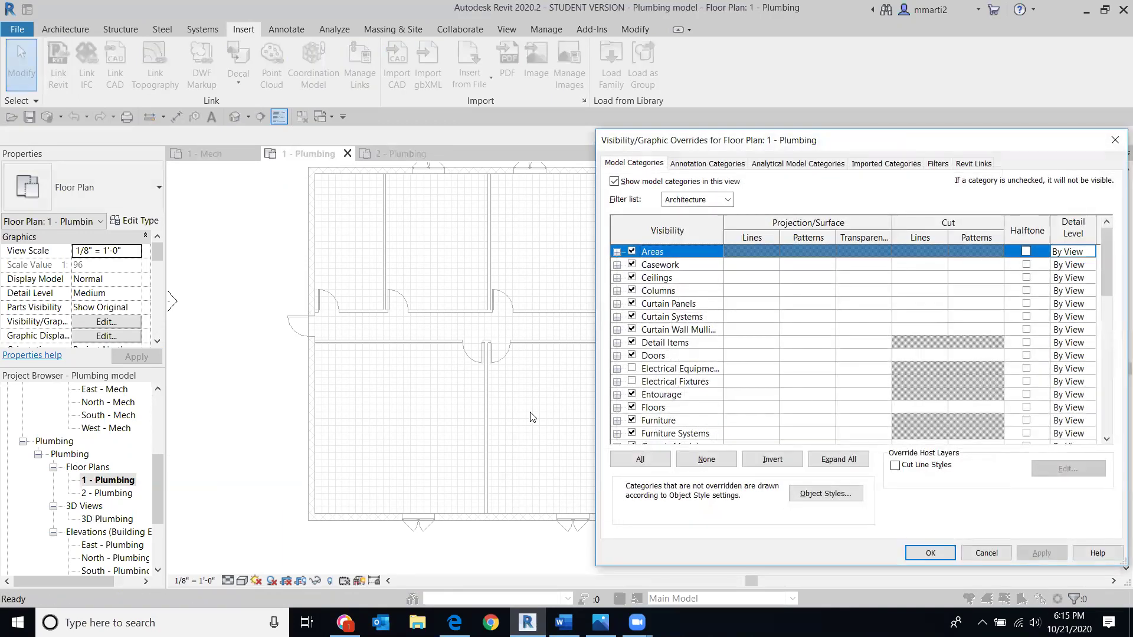
click(632, 408)
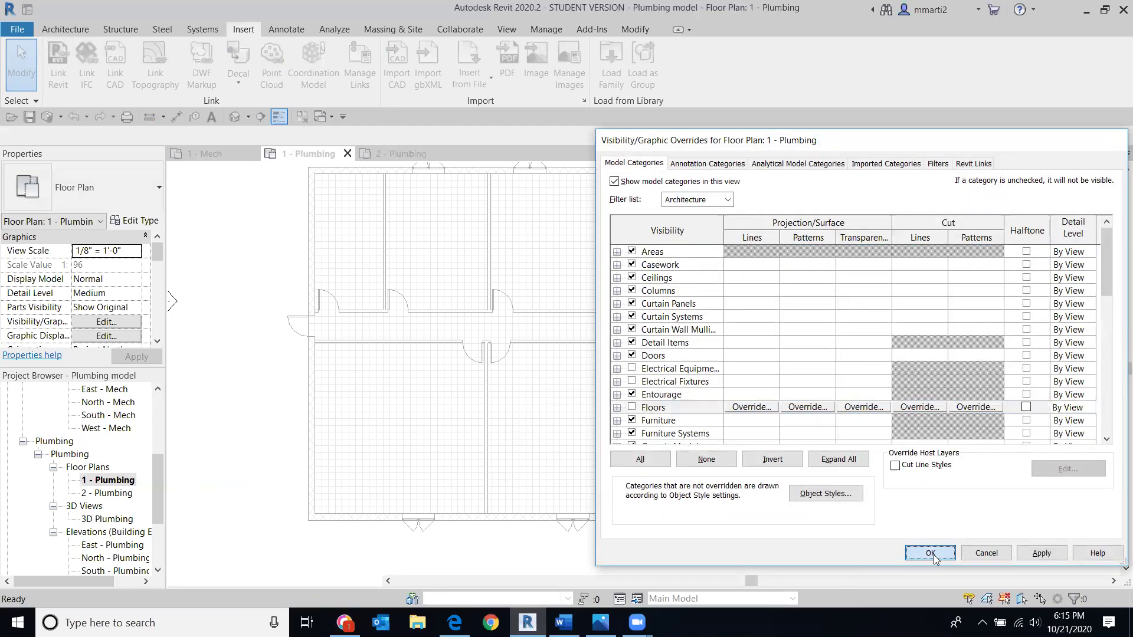
click(932, 555)
scroll(1003, 443, up, 2)
scroll(989, 453, down, 4)
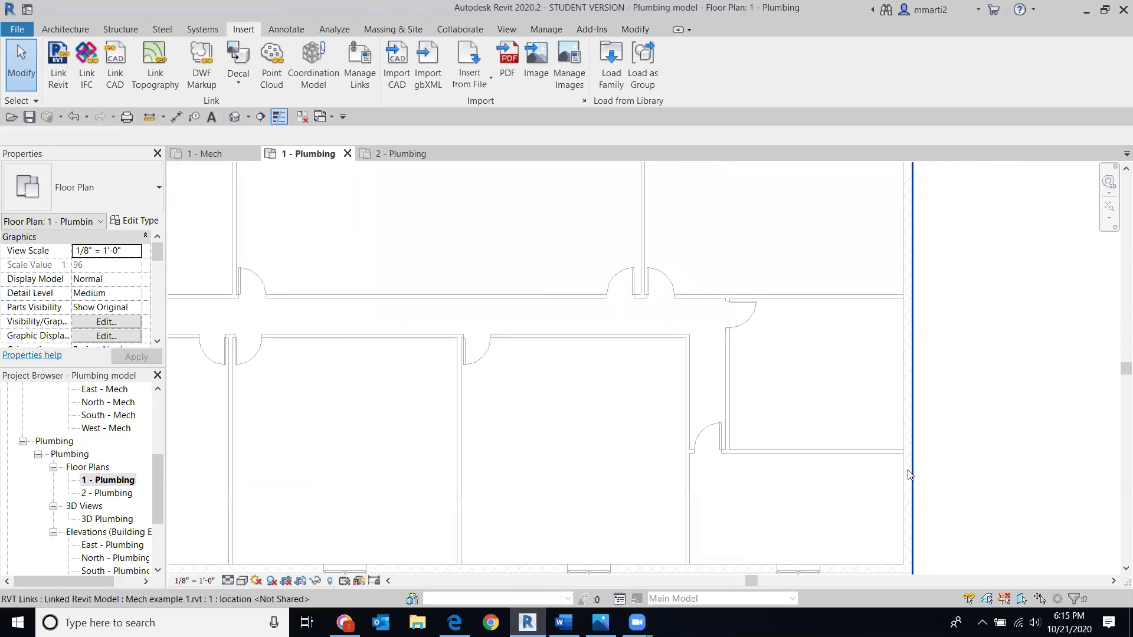
mouse_move(929, 460)
middle_down()
mouse_move(936, 445)
mouse_move(948, 459)
middle_up()
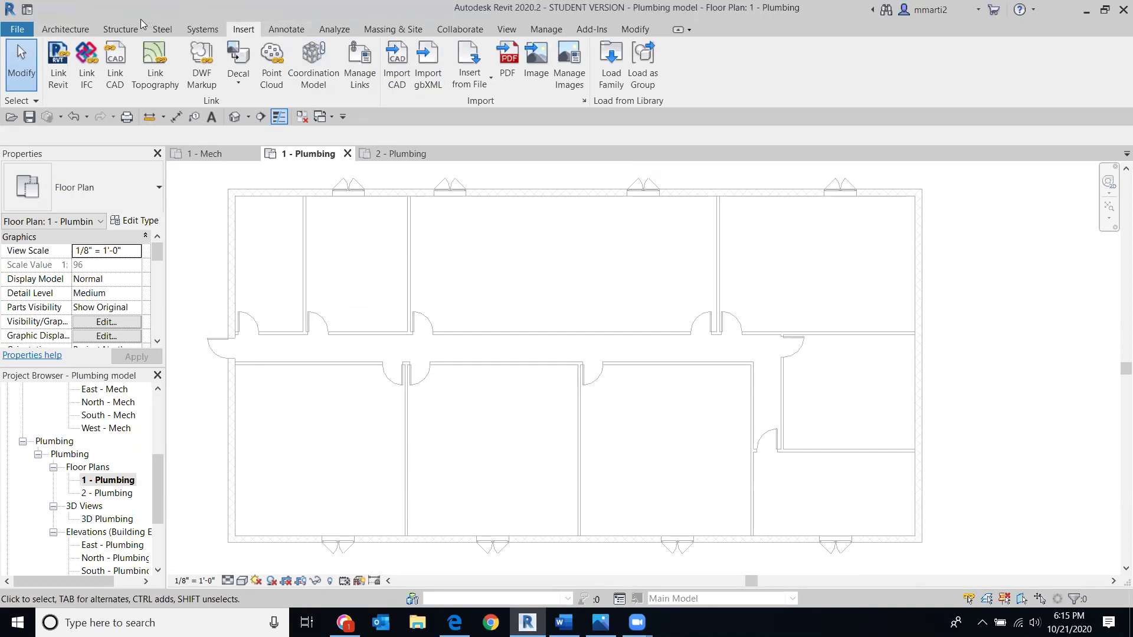
Start placing a plumbing fixture, agree to load a family, and open the US Imperial > Plumbing > MEP > Fixtures > Water Closets folder
click(208, 30)
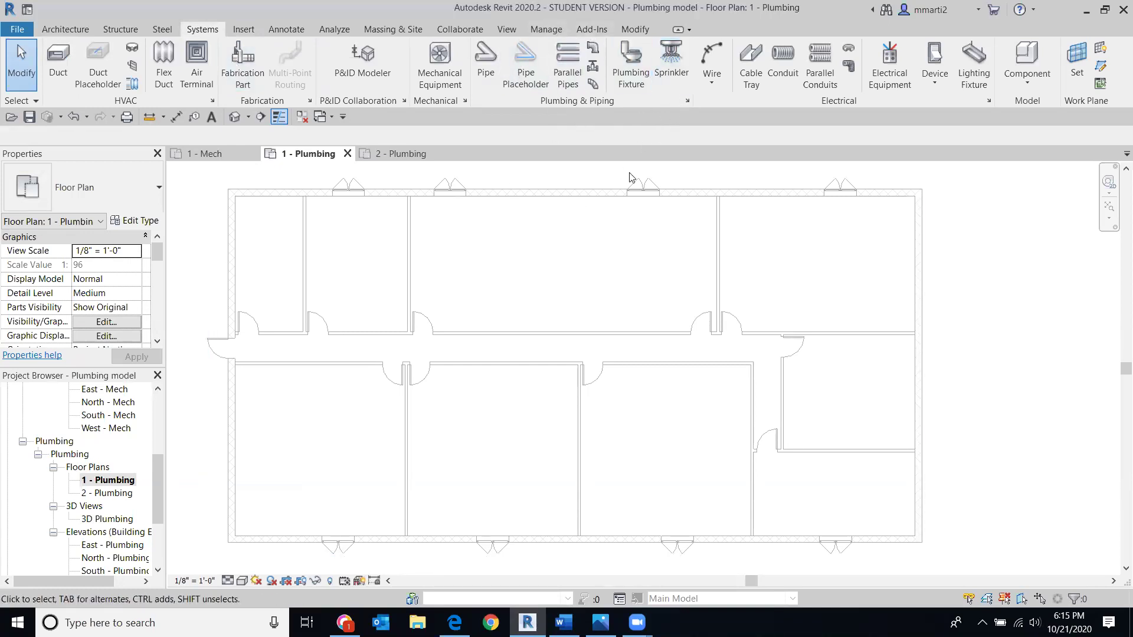
click(635, 79)
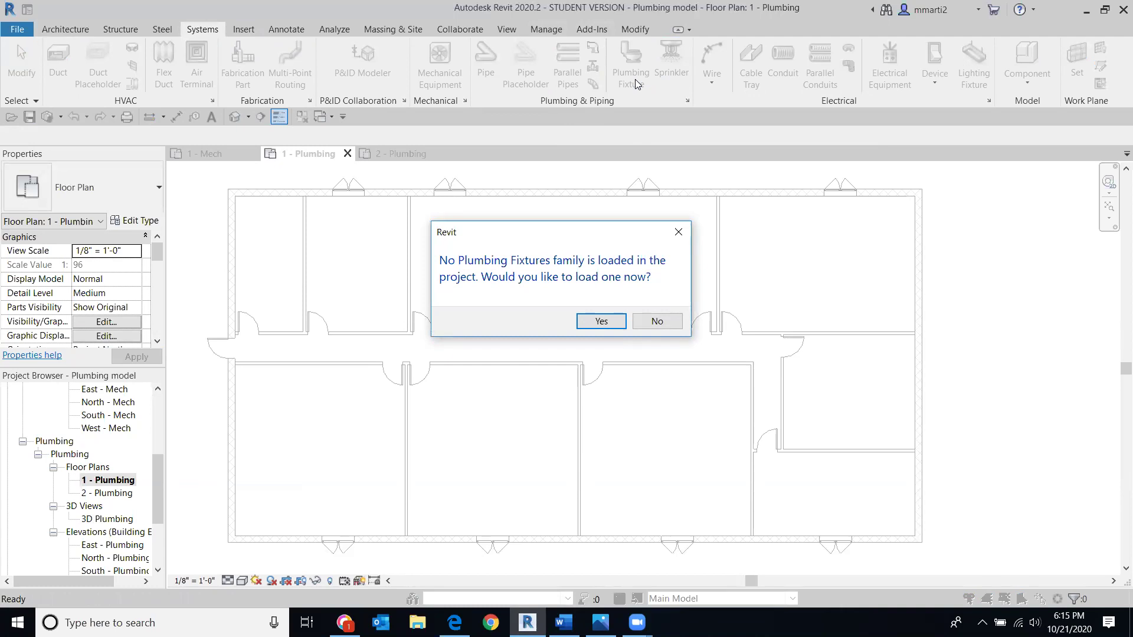
click(601, 322)
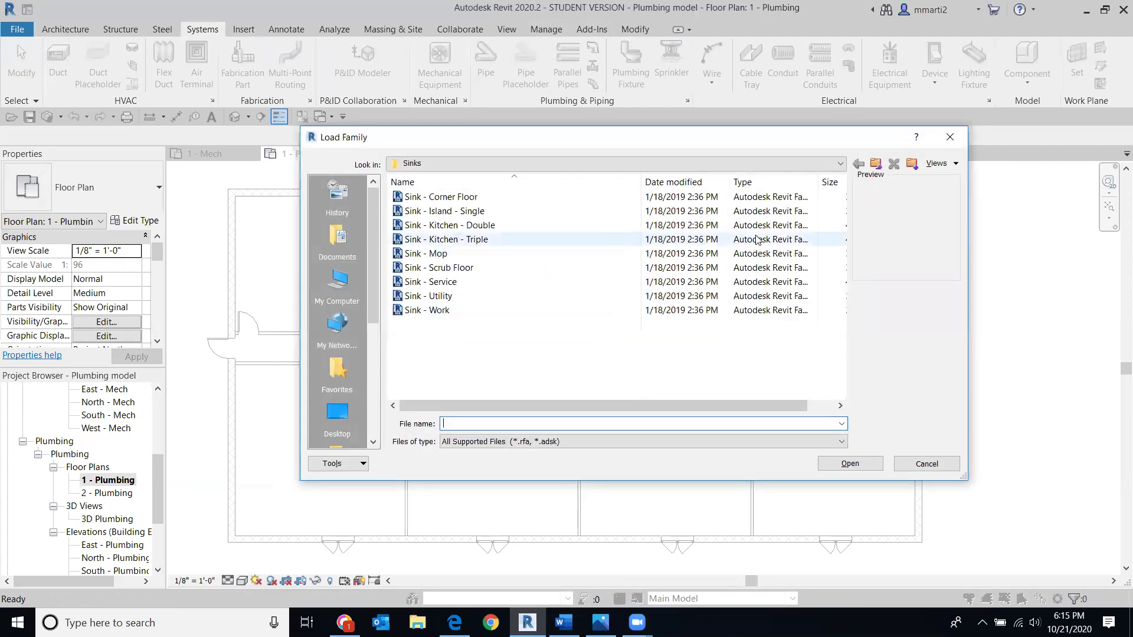
click(842, 164)
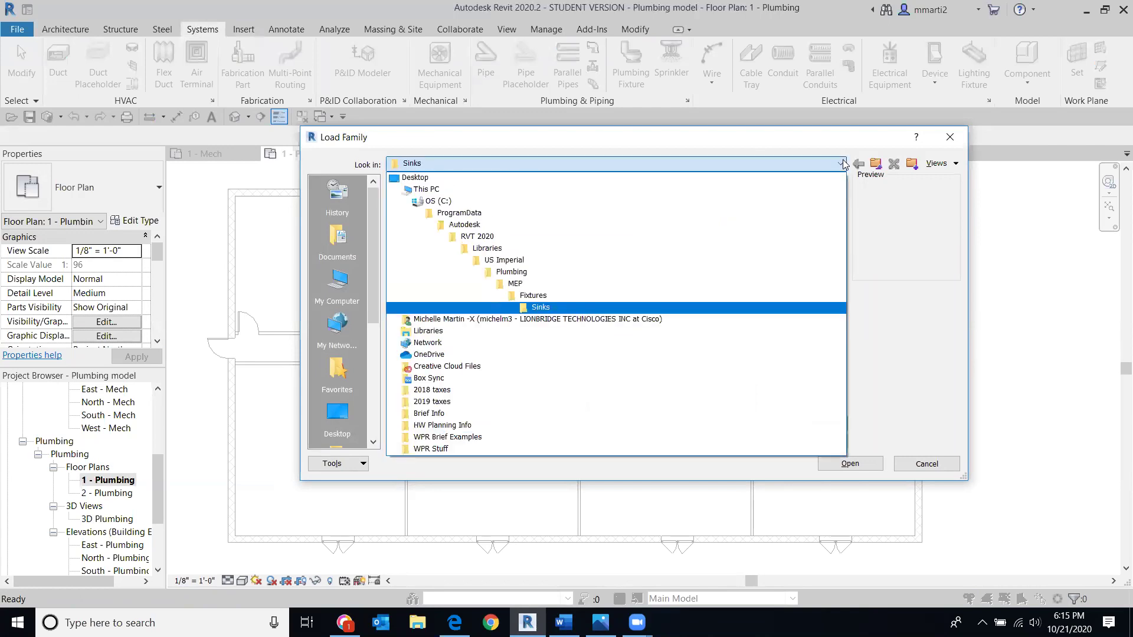
click(711, 260)
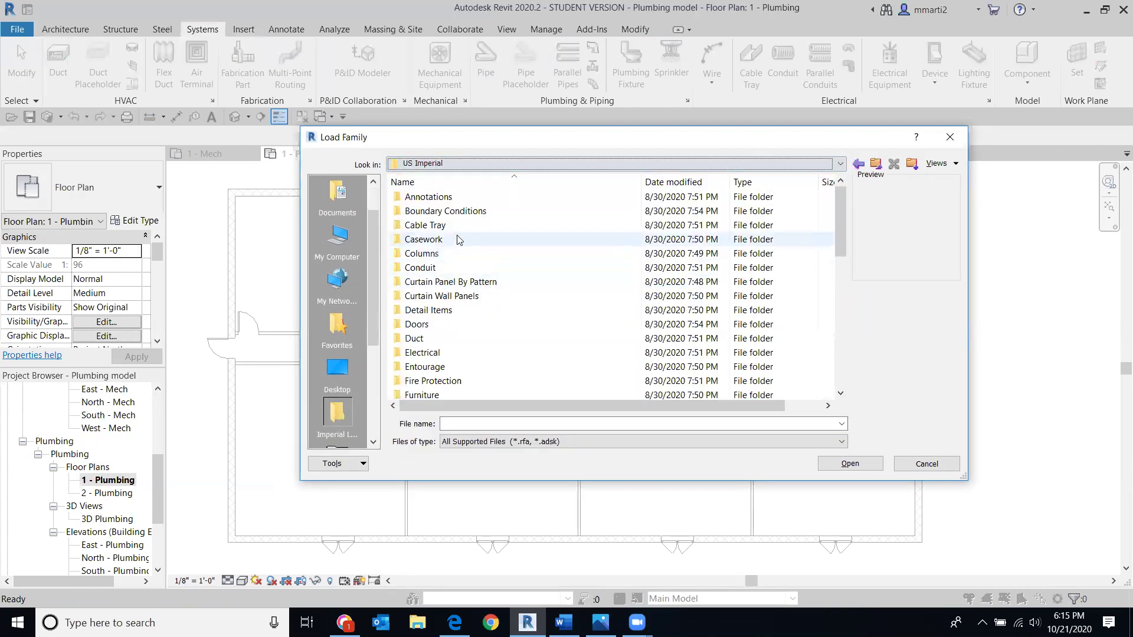
scroll(505, 261, down, 4)
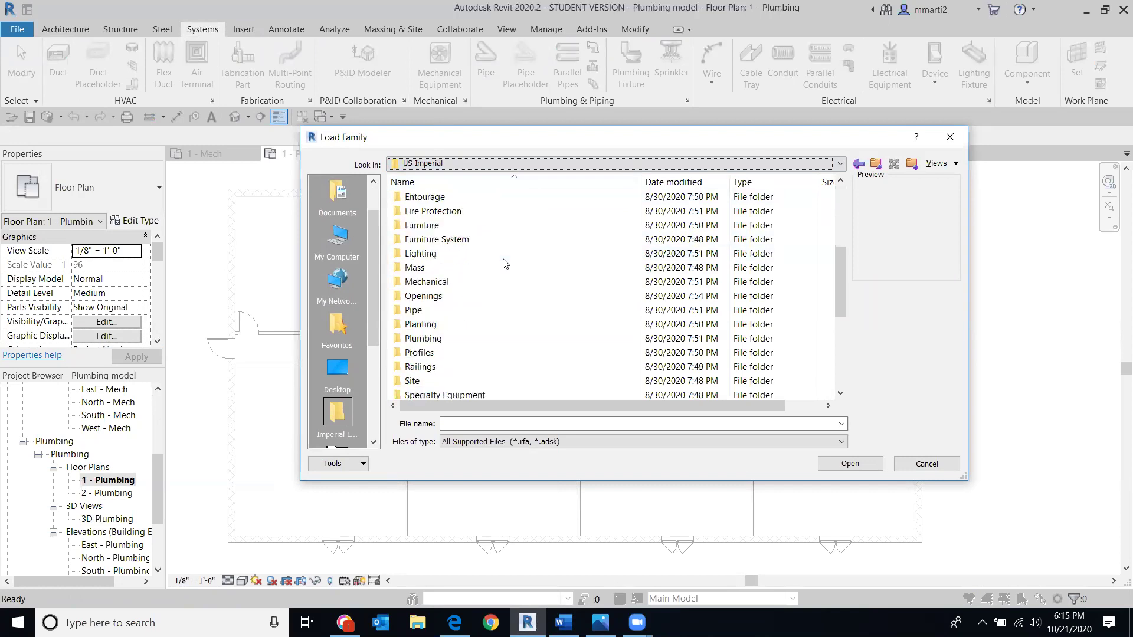
double_click(472, 340)
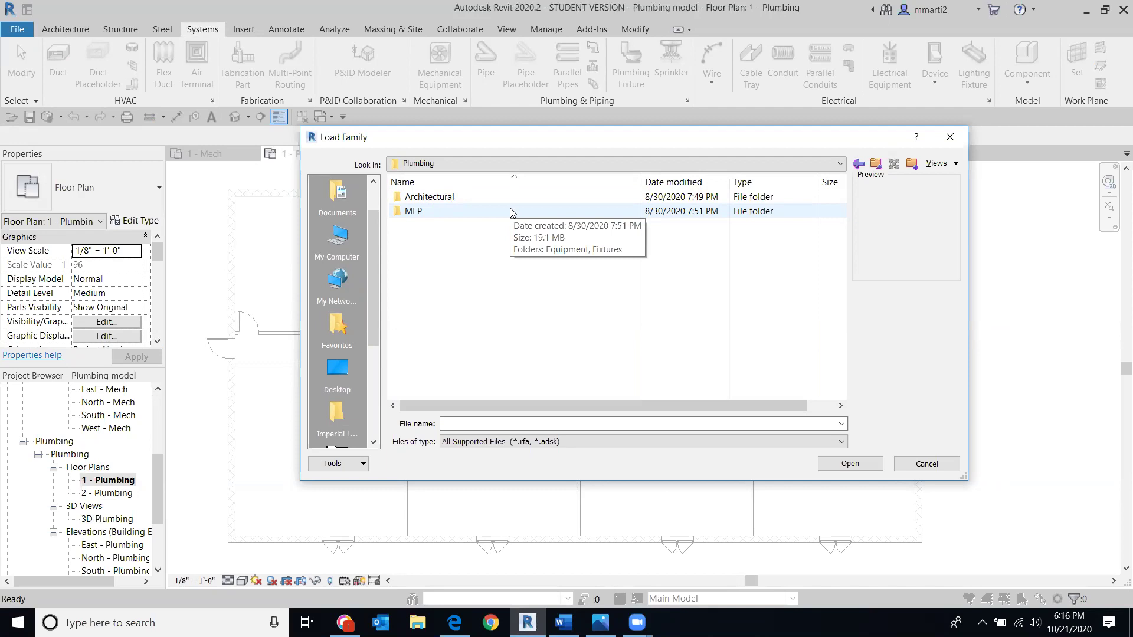
double_click(511, 211)
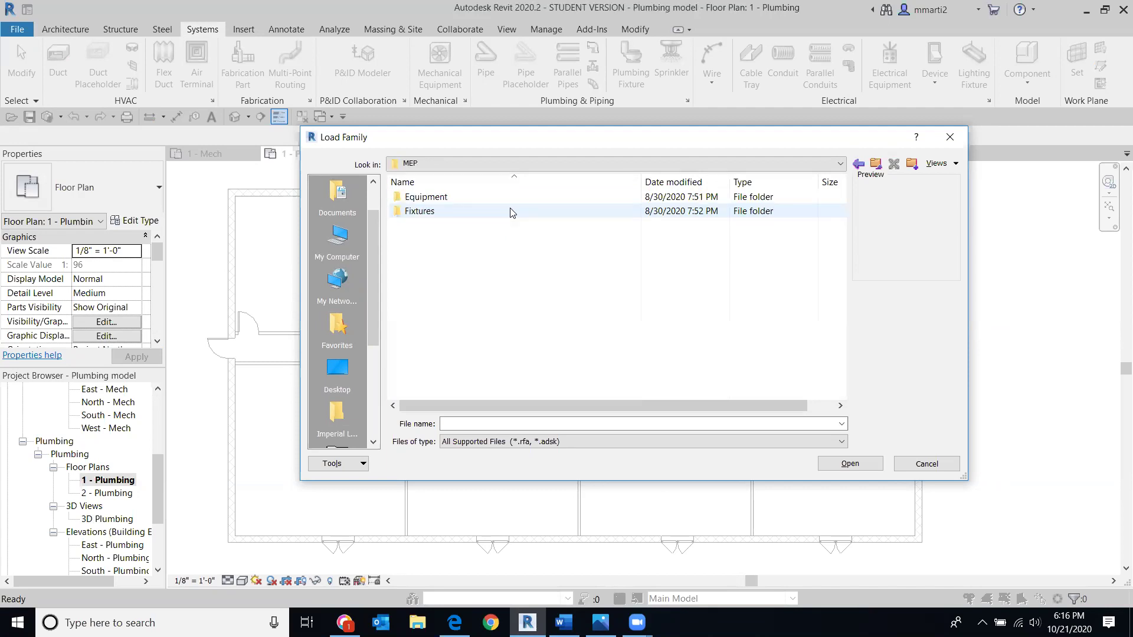
double_click(511, 211)
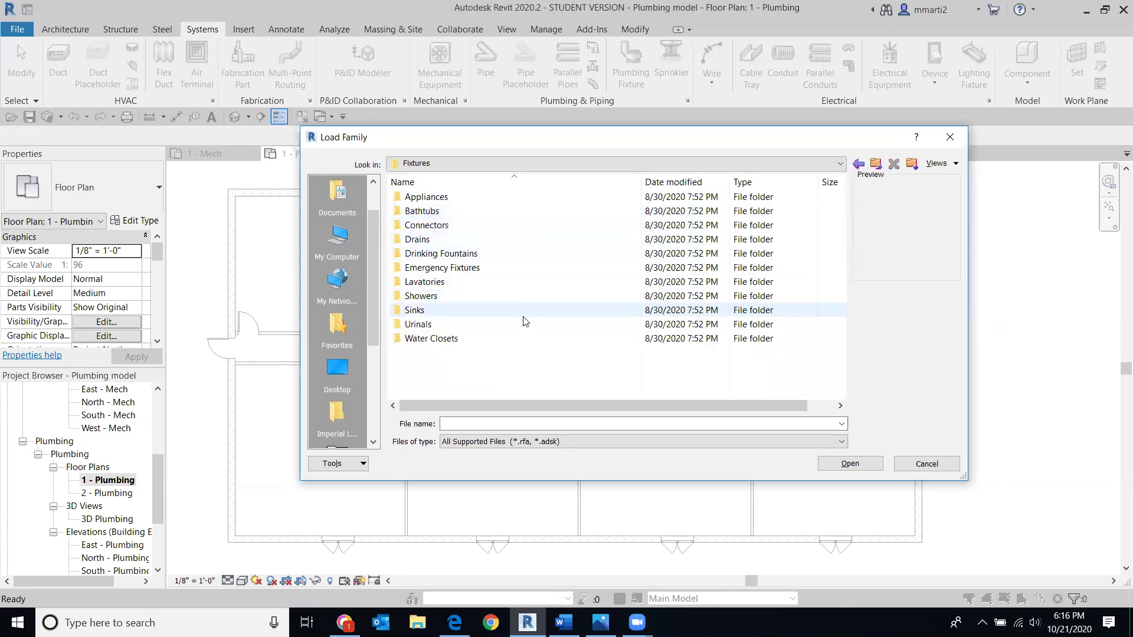
double_click(546, 338)
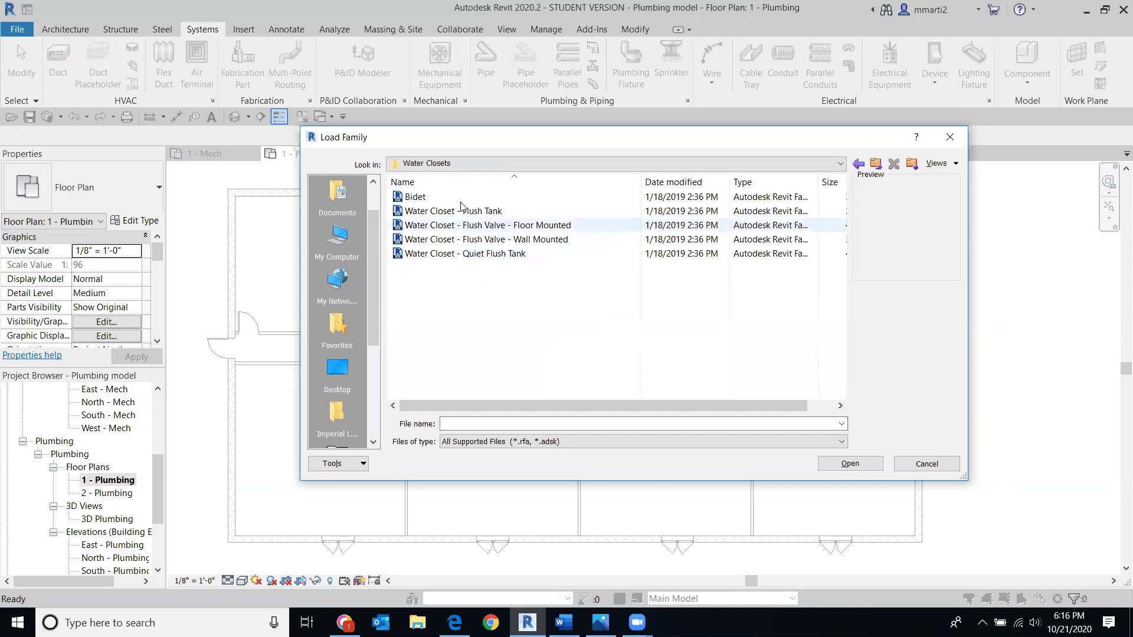
Load the Water Closet - Flush Tank family and place one water closet in the northeast corner room of the 1 - Plumbing plan
click(499, 211)
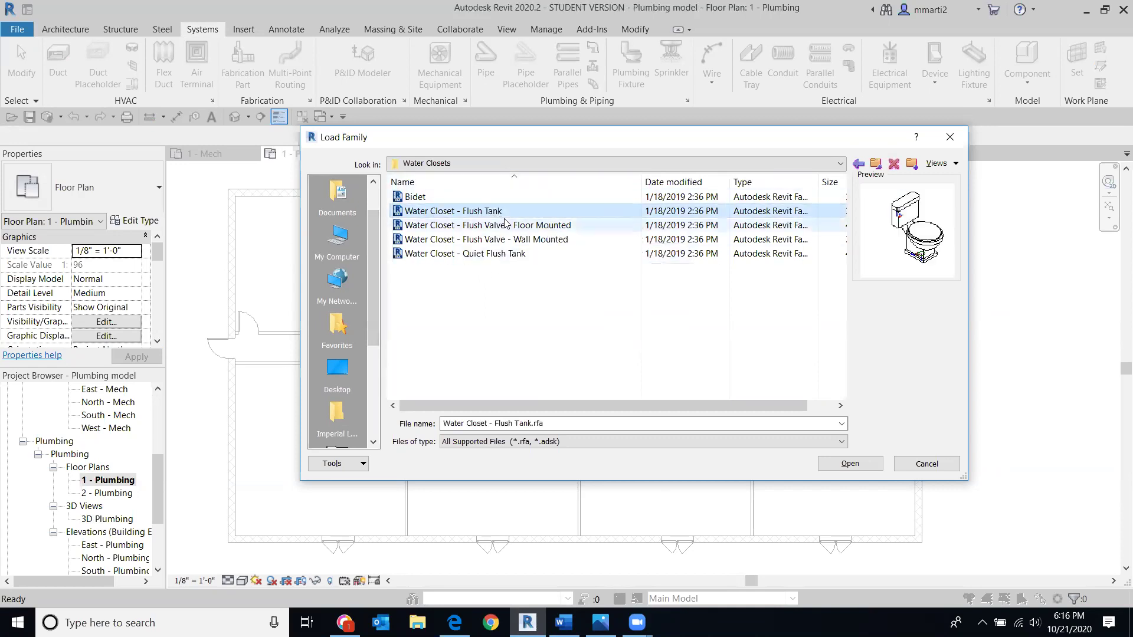
click(505, 227)
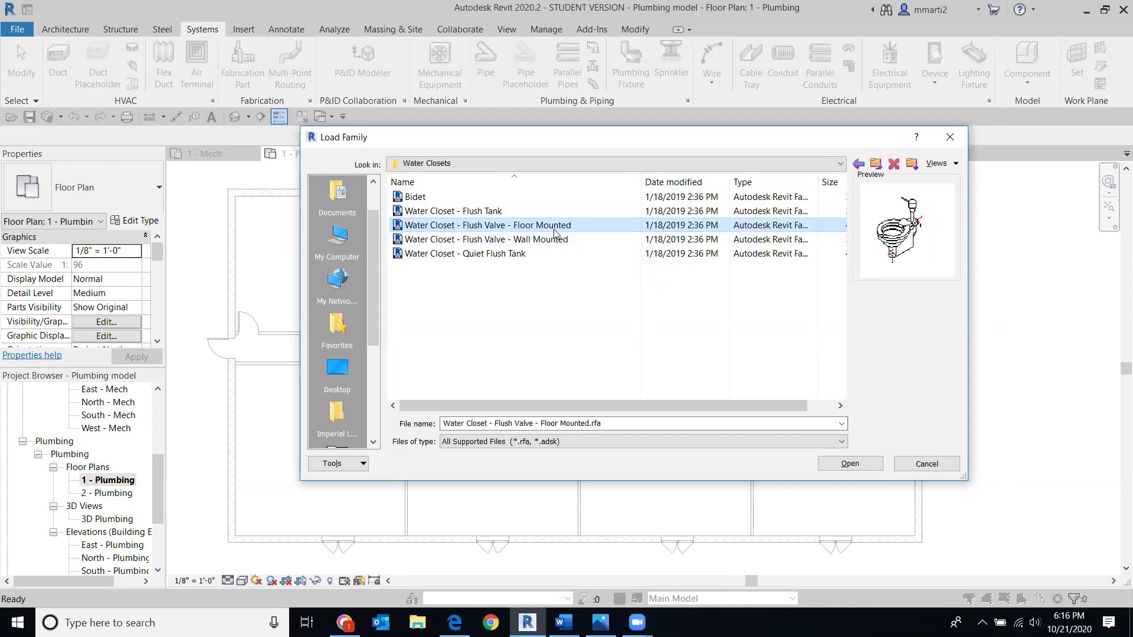
click(555, 242)
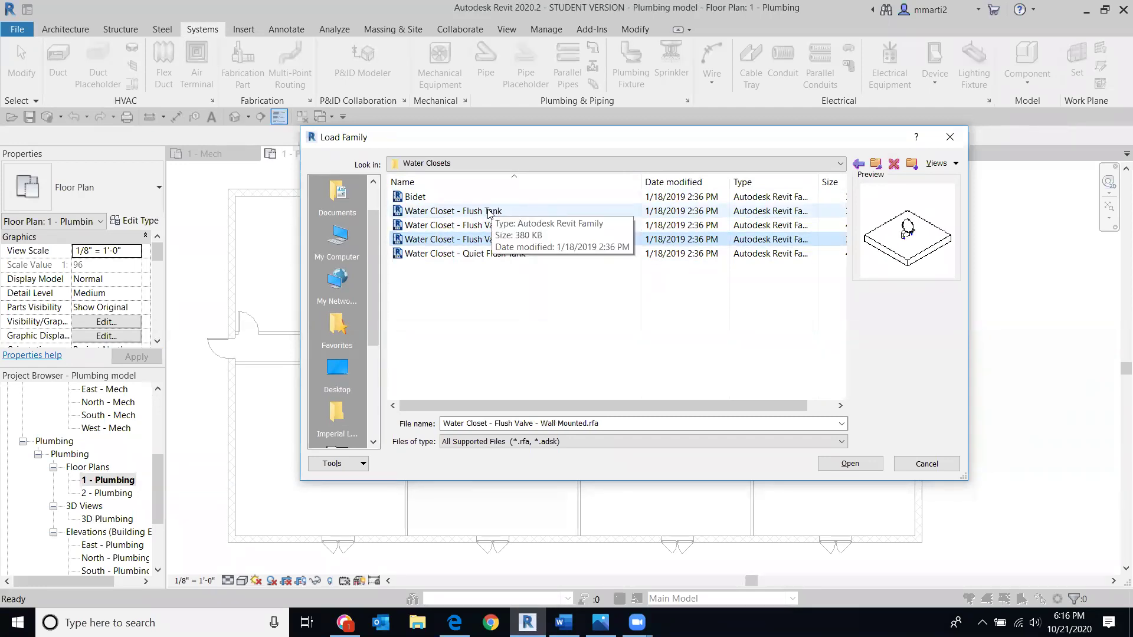
click(518, 211)
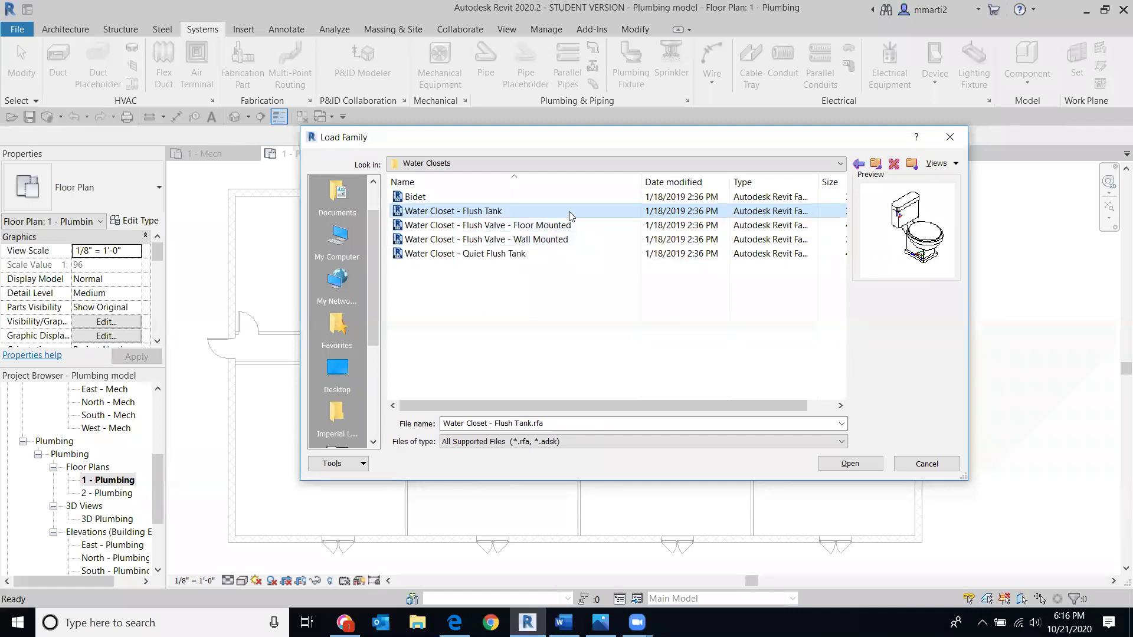
double_click(569, 212)
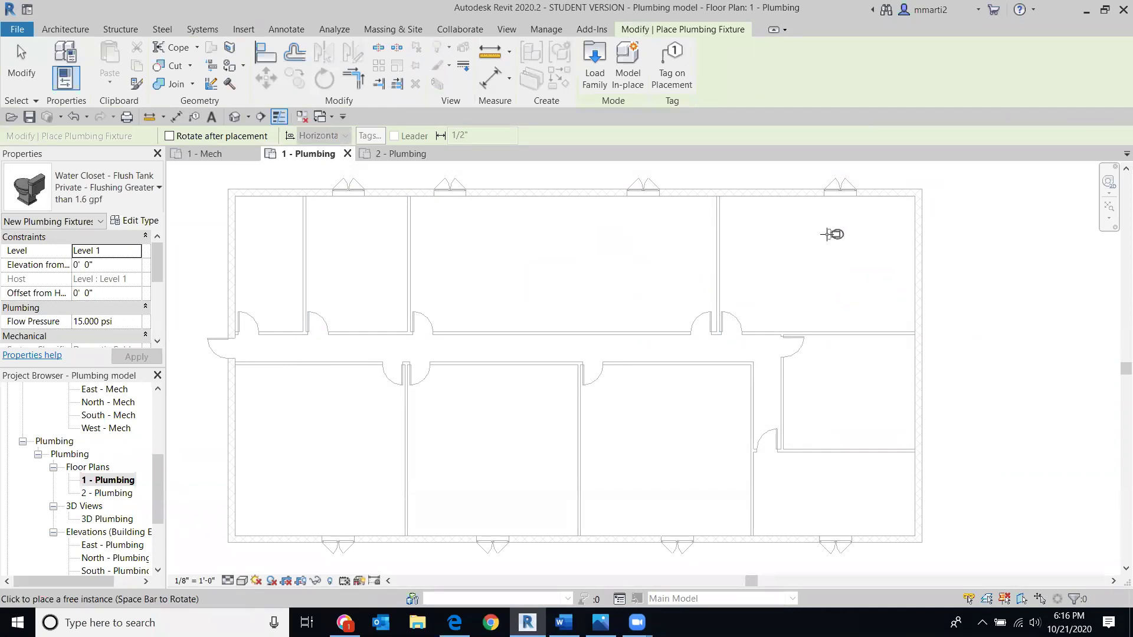
click(870, 231)
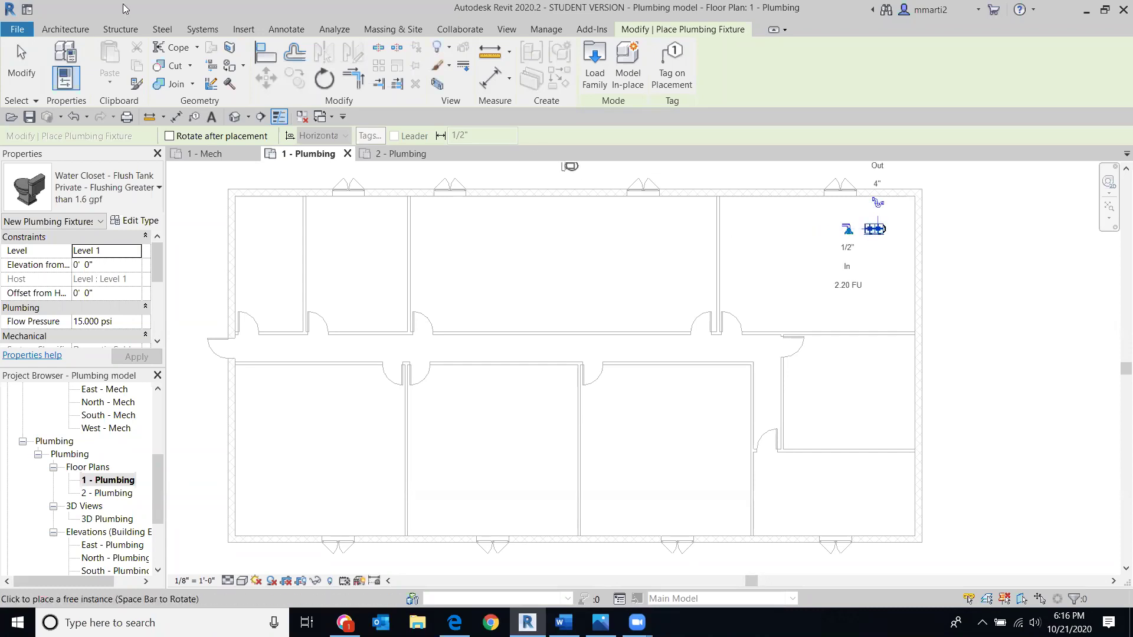
click(18, 62)
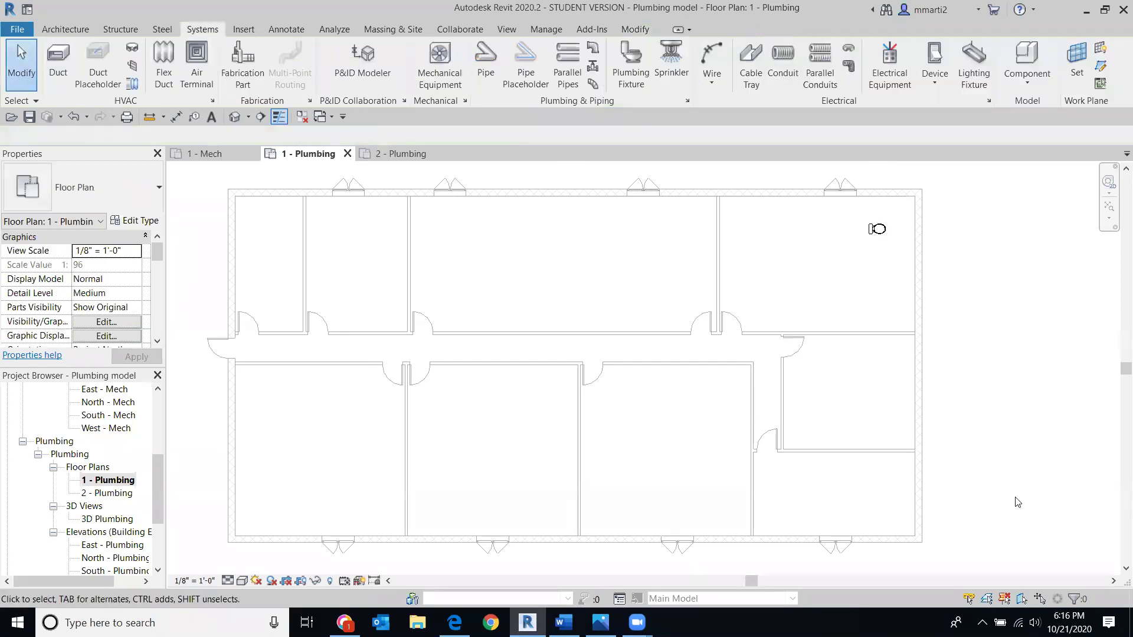
Rotate the placed water closet 180 degrees so its tank faces the east exterior wall
scroll(1057, 490, up, 3)
scroll(1021, 478, down, 4)
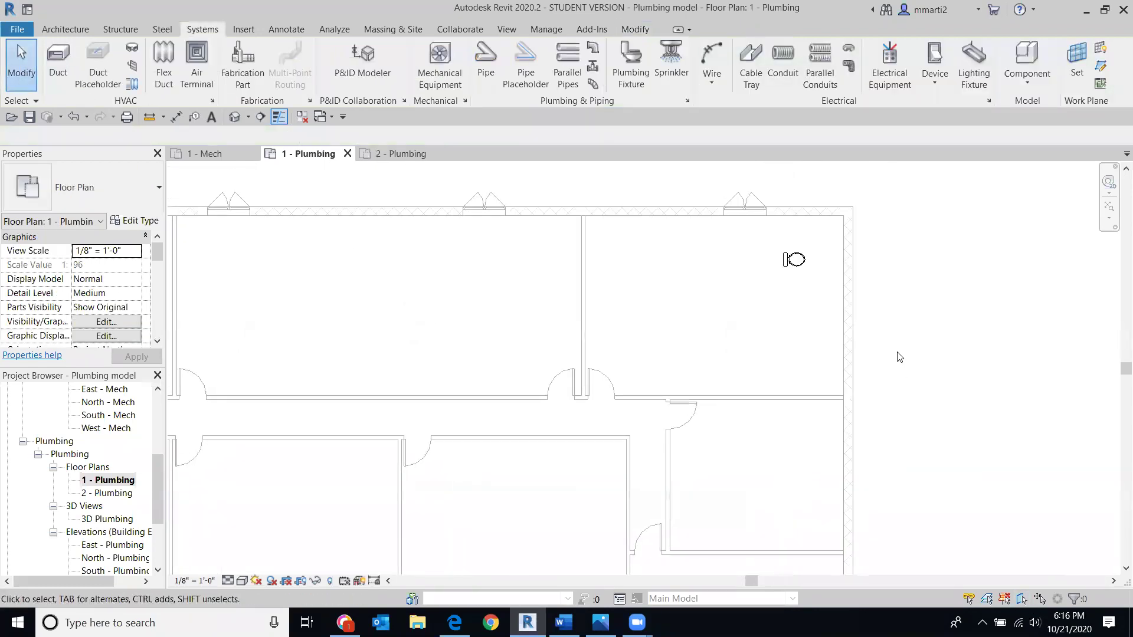
click(792, 269)
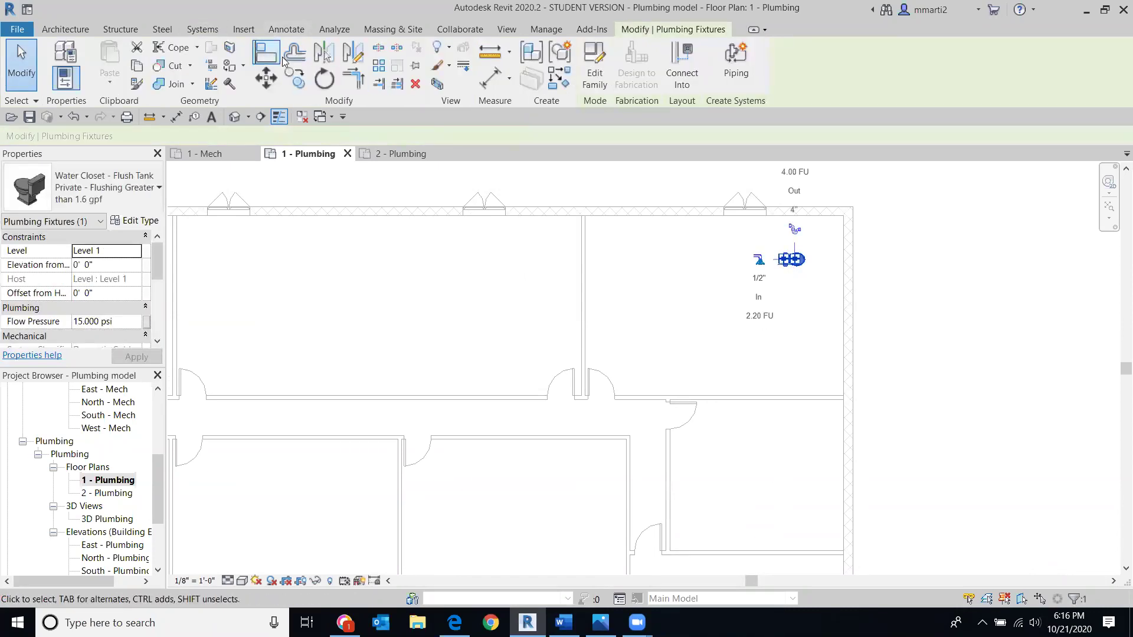
click(330, 79)
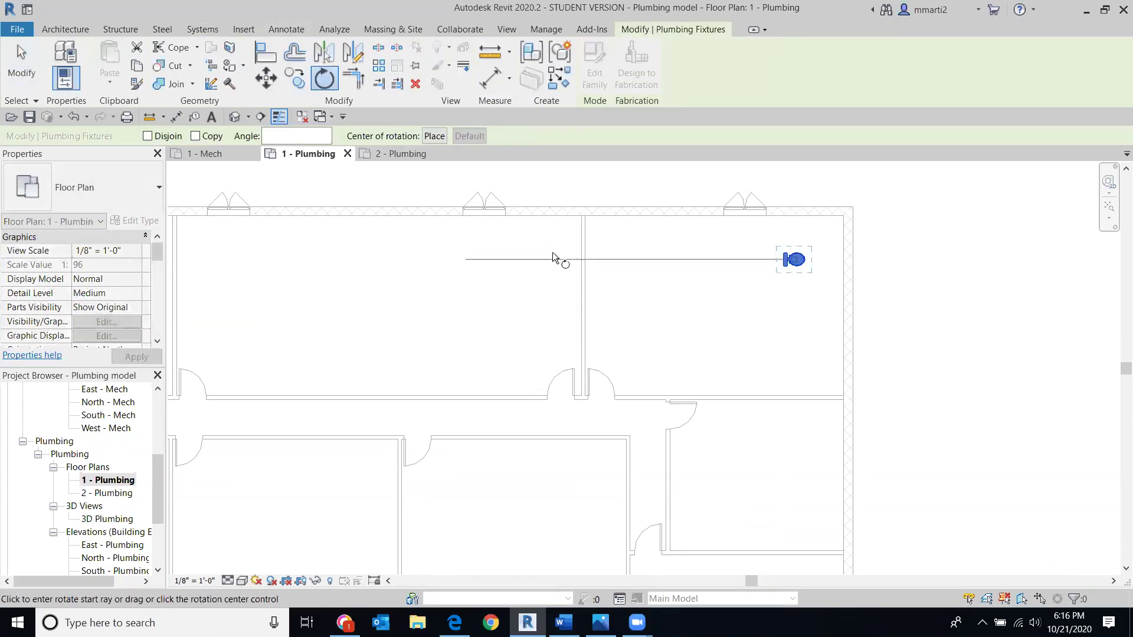
click(524, 246)
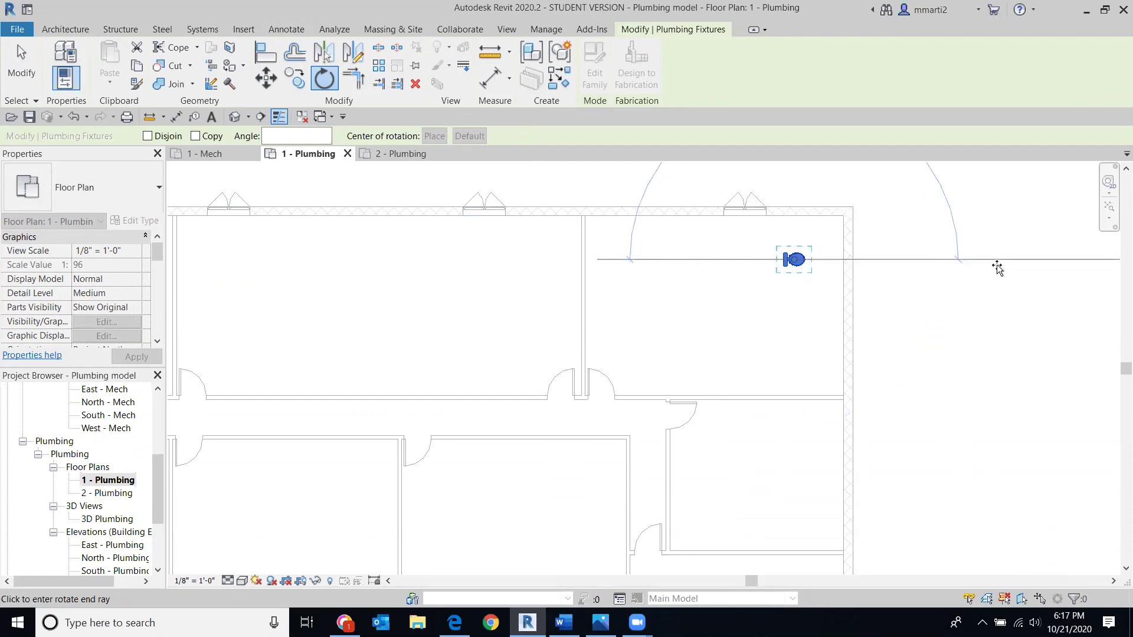
click(997, 267)
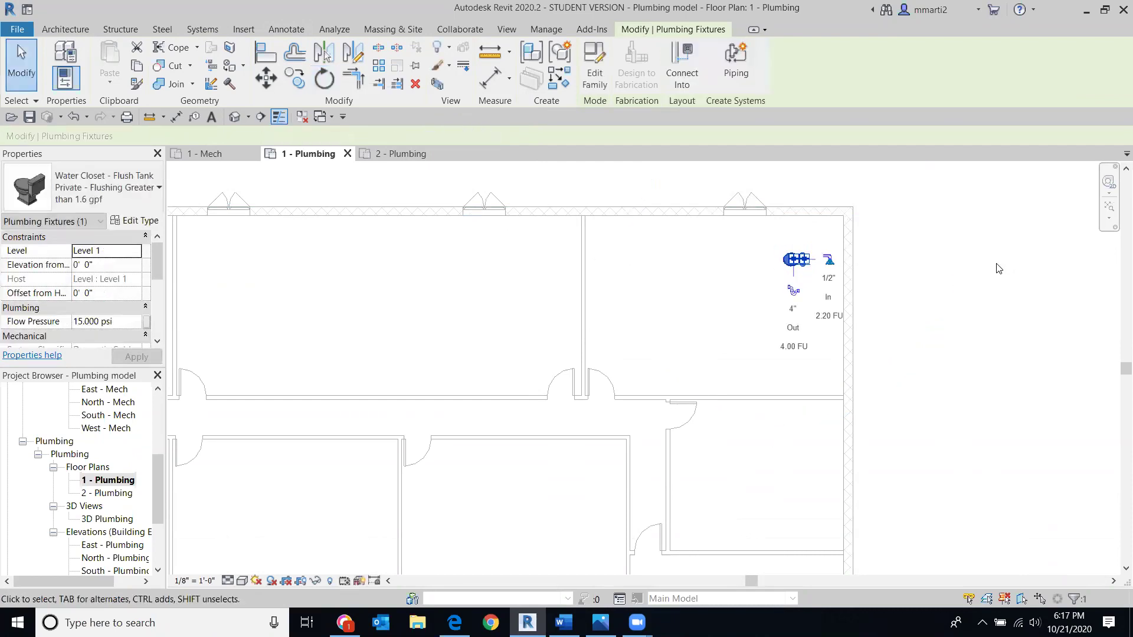
click(892, 270)
Move the water closet so its tank sits against the inner face of the east wall, near the room's northeast corner
scroll(887, 272, up, 4)
scroll(855, 299, down, 1)
middle_drag(855, 299, 804, 356)
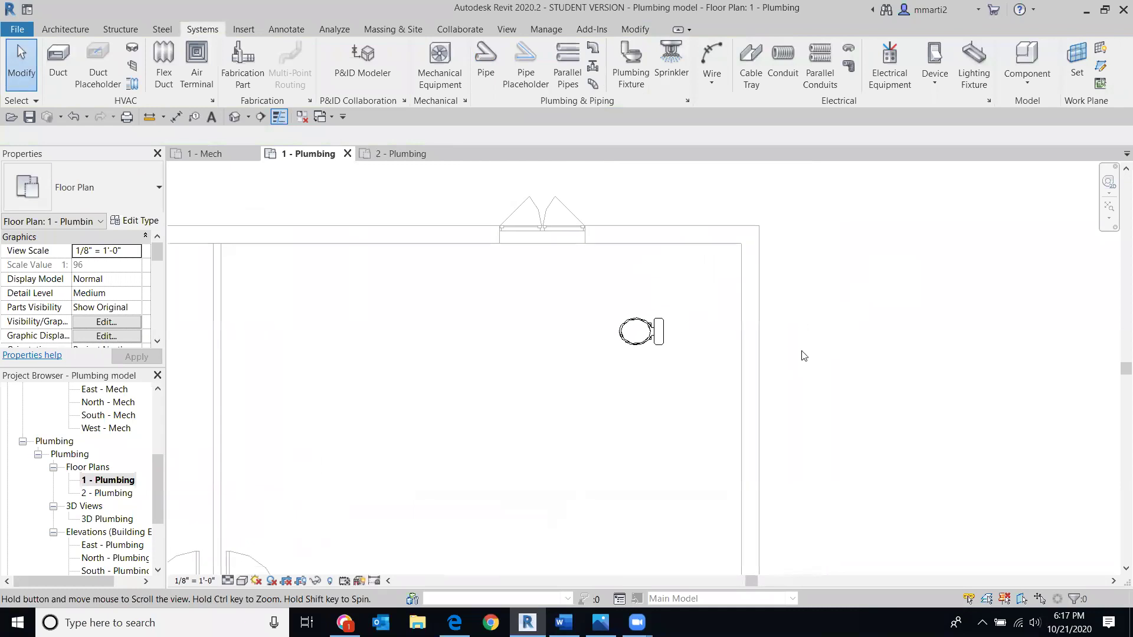
click(655, 330)
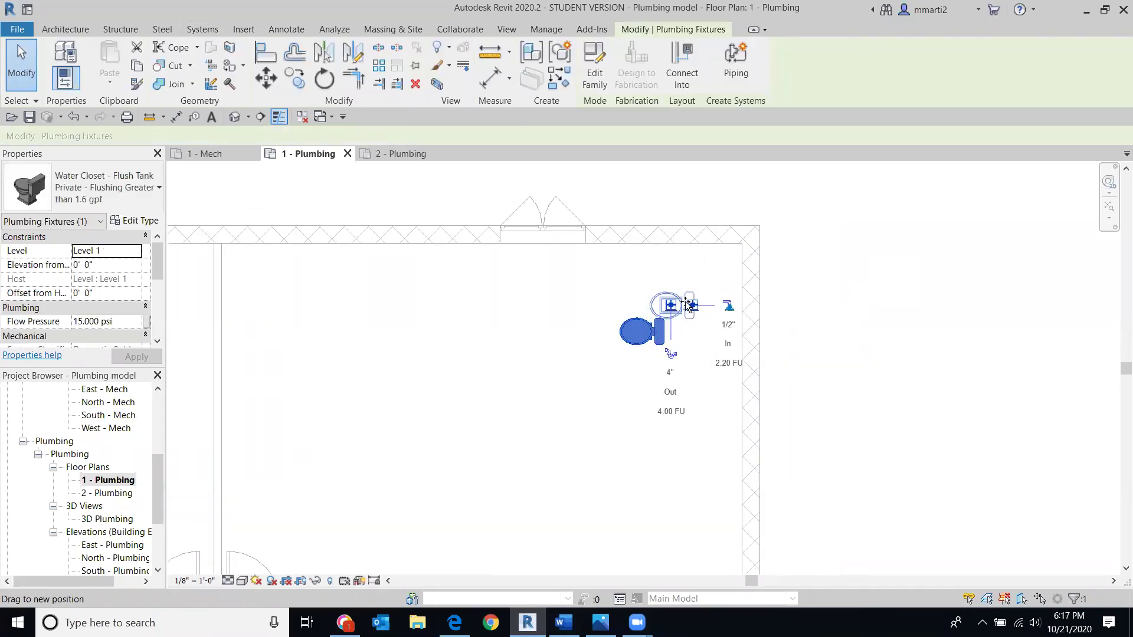
drag(716, 313, 724, 293)
middle_drag(905, 392, 897, 361)
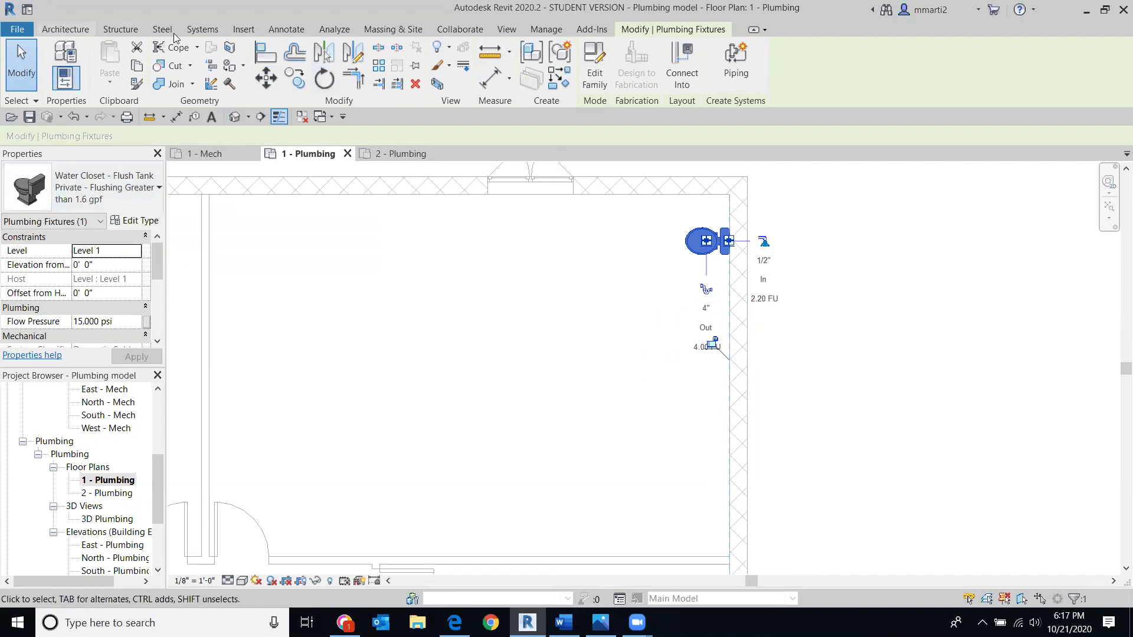
click(209, 31)
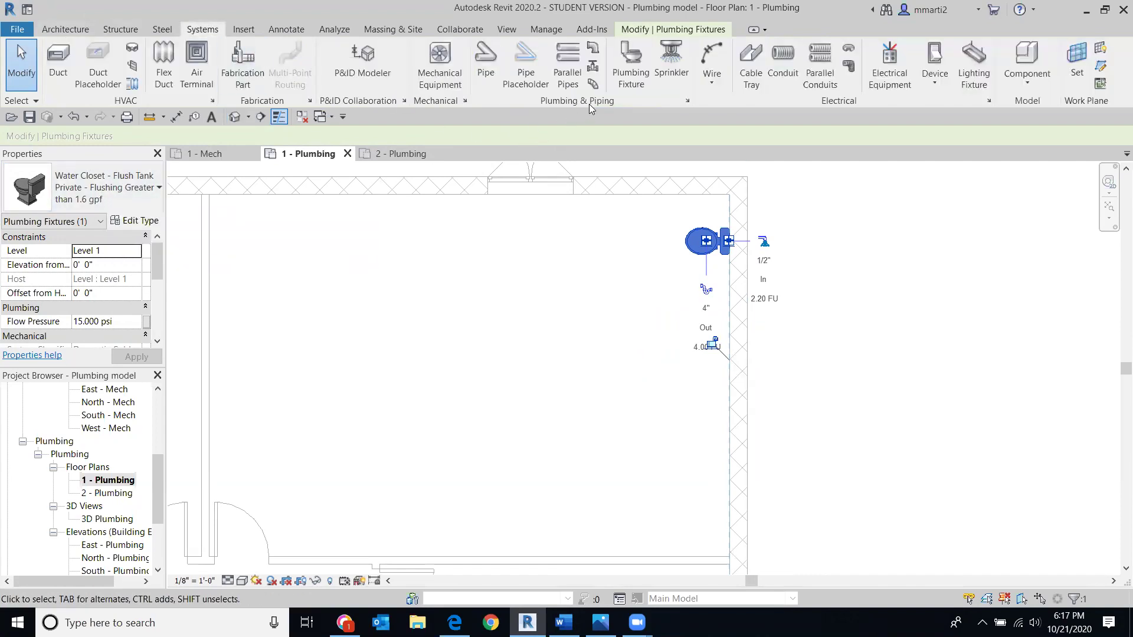
click(629, 84)
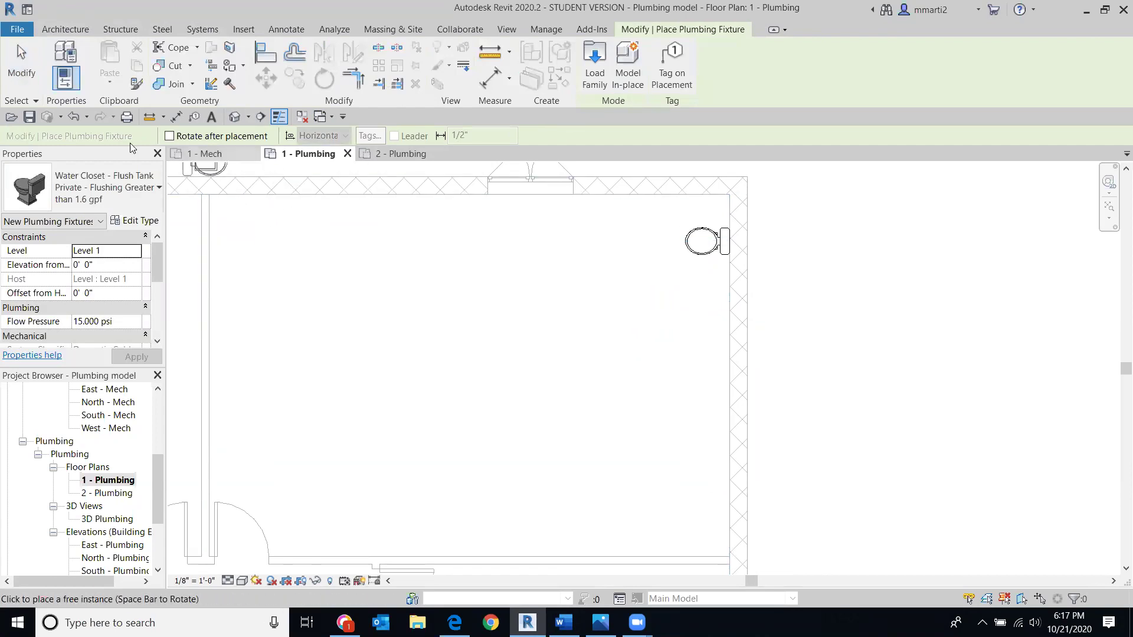
click(21, 65)
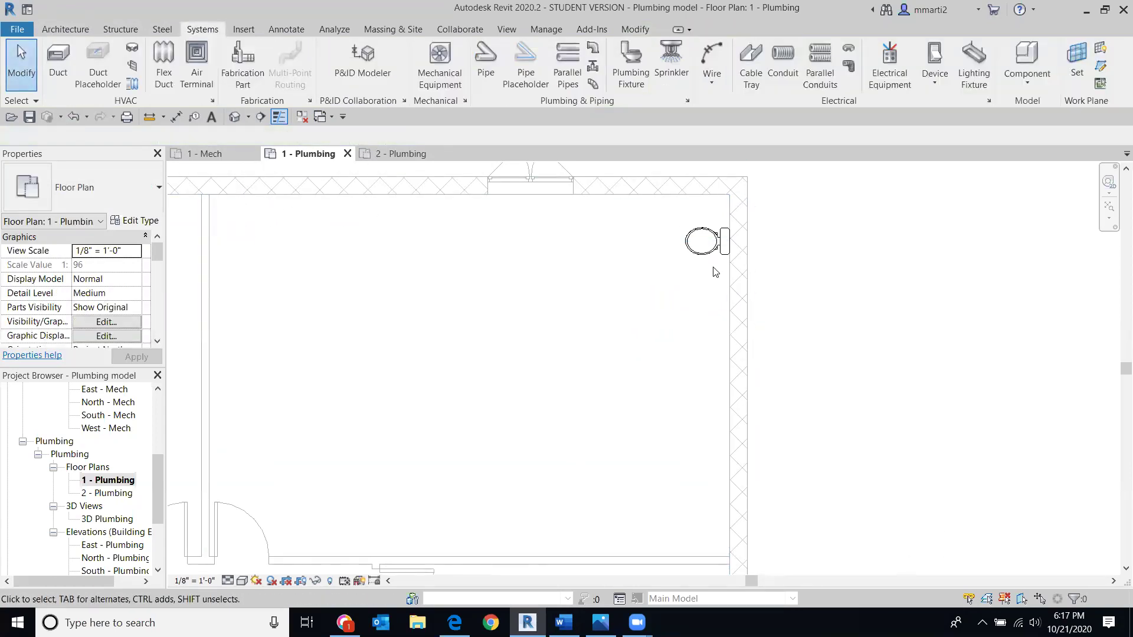
Copy the water closet about 4' to the south-southwest of the original in the northeast room
click(702, 241)
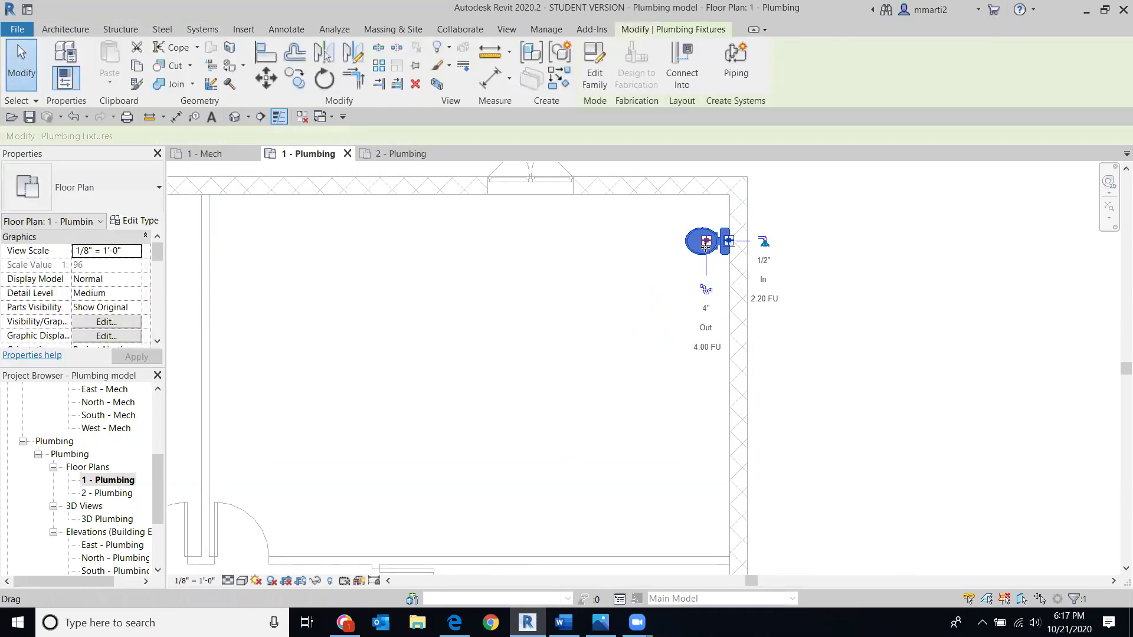
click(295, 79)
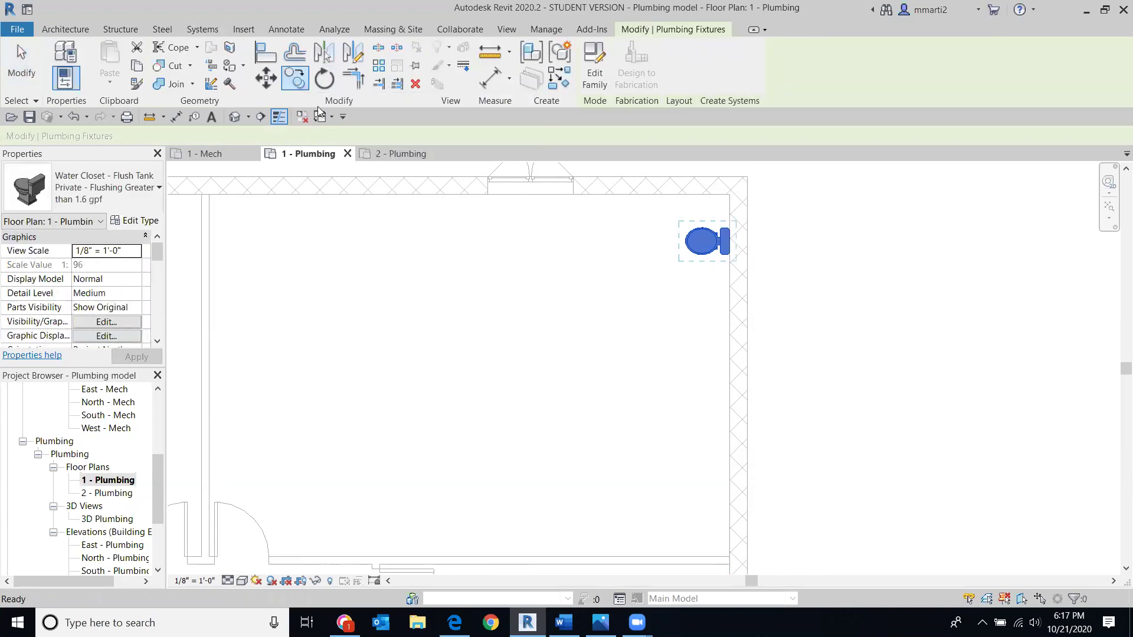
right_click(694, 264)
click(693, 265)
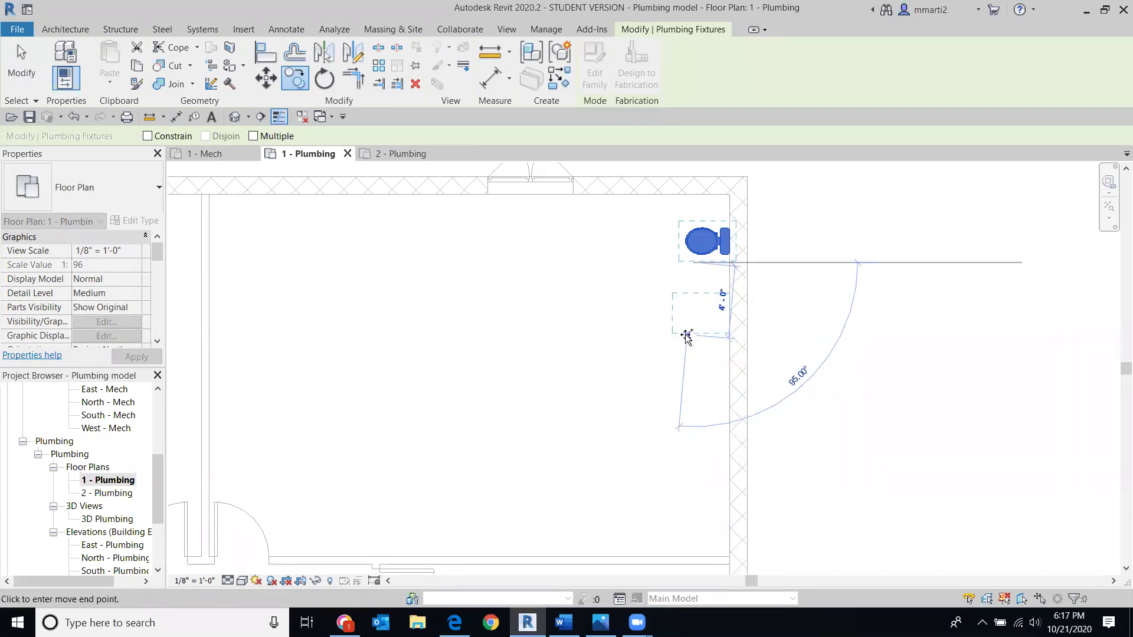
click(670, 332)
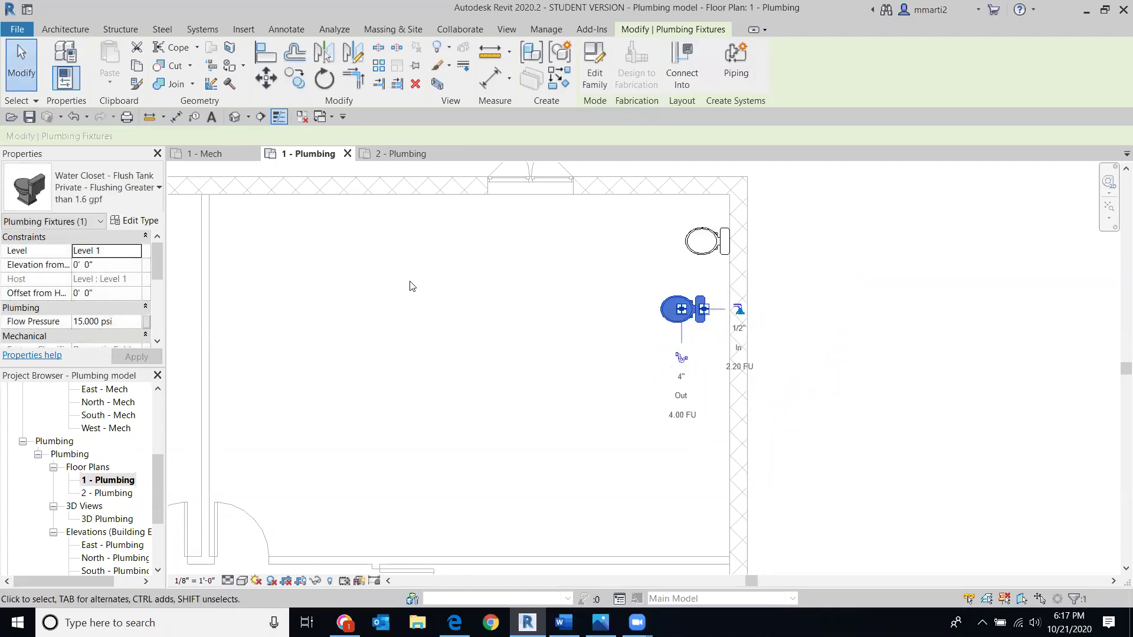
key(Escape)
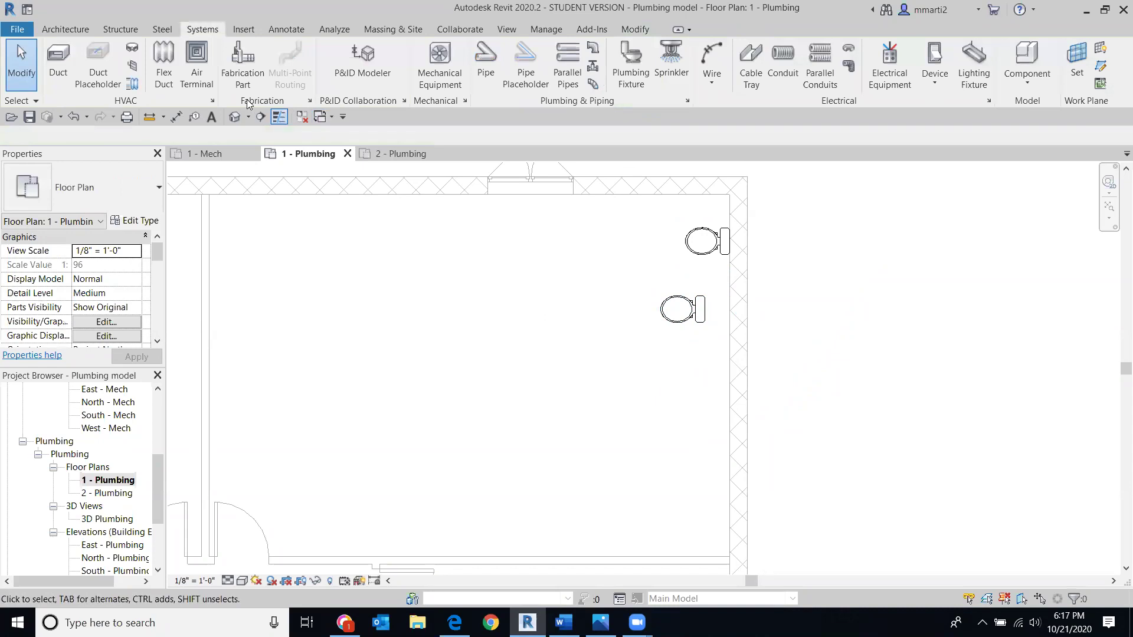
Copy the second water closet 3' - 0" straight south to make a third one
click(673, 311)
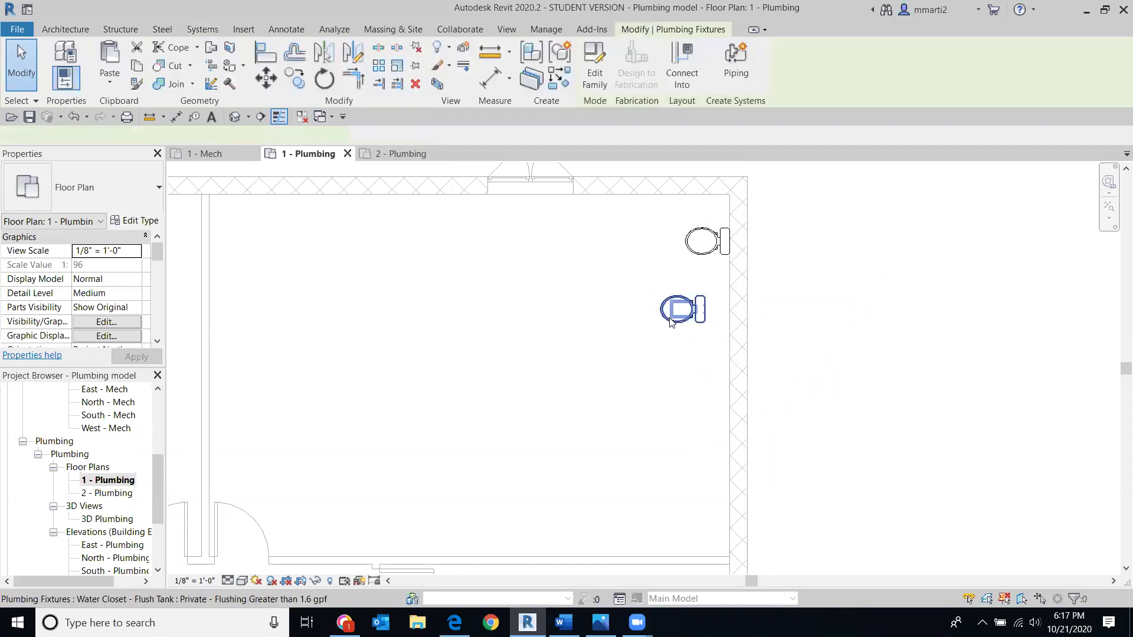
click(293, 86)
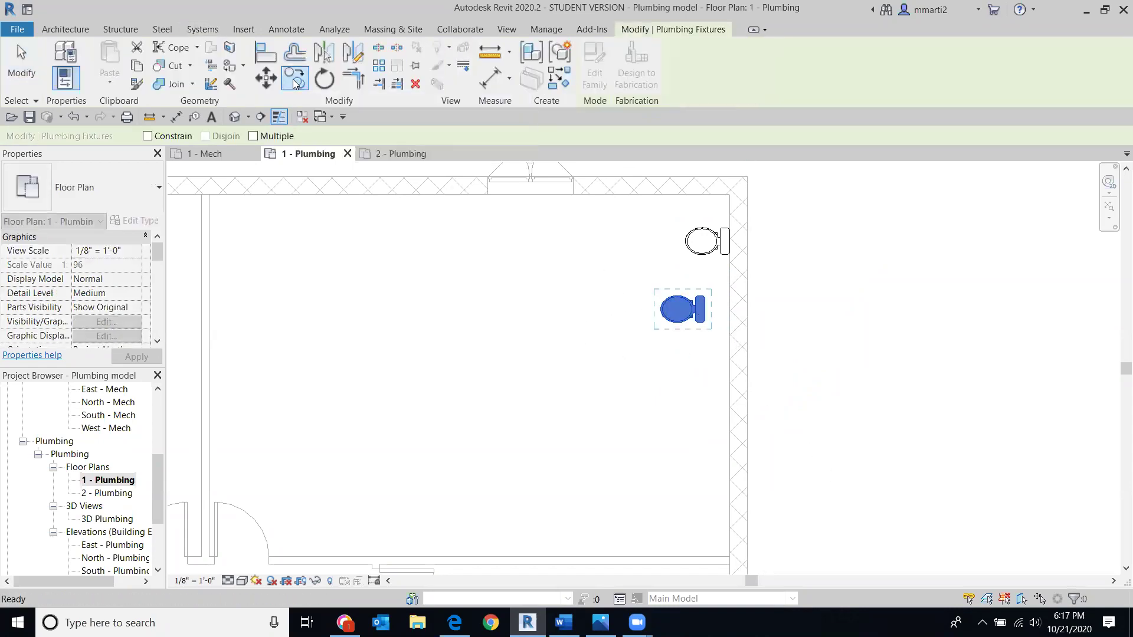
click(705, 323)
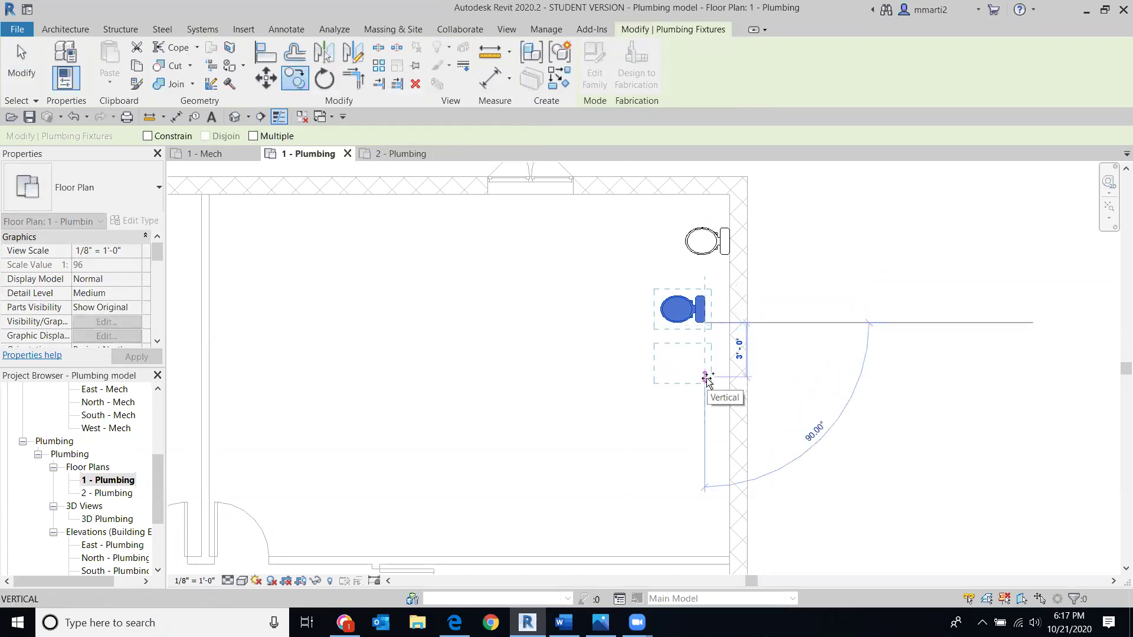
click(707, 381)
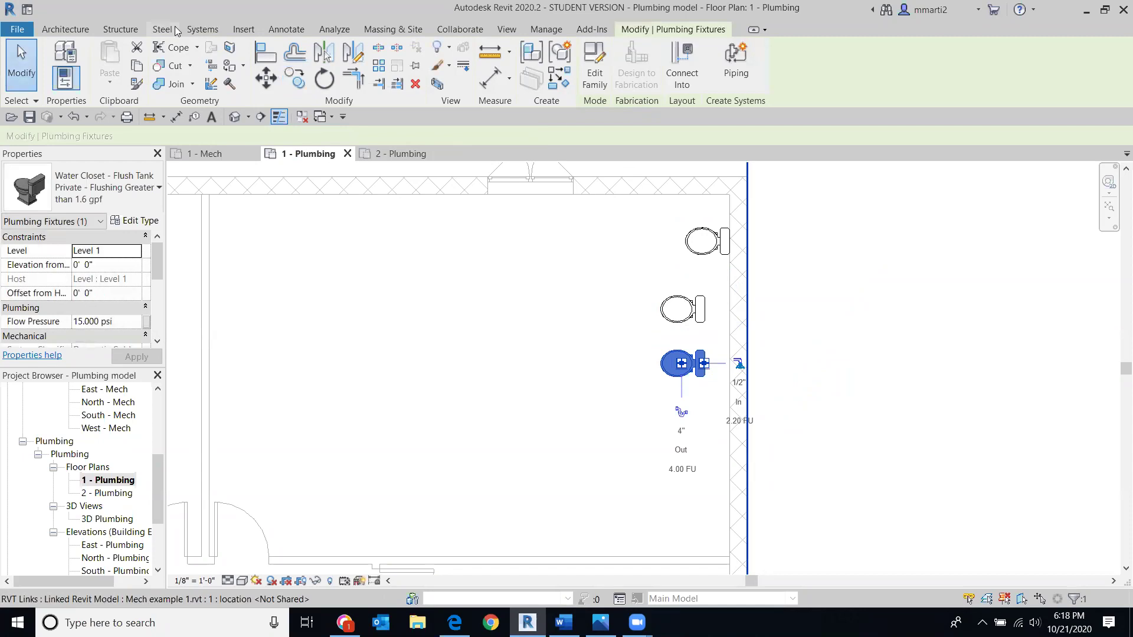
Copy the third water closet straight south to add a fourth one at the end of the row
click(302, 83)
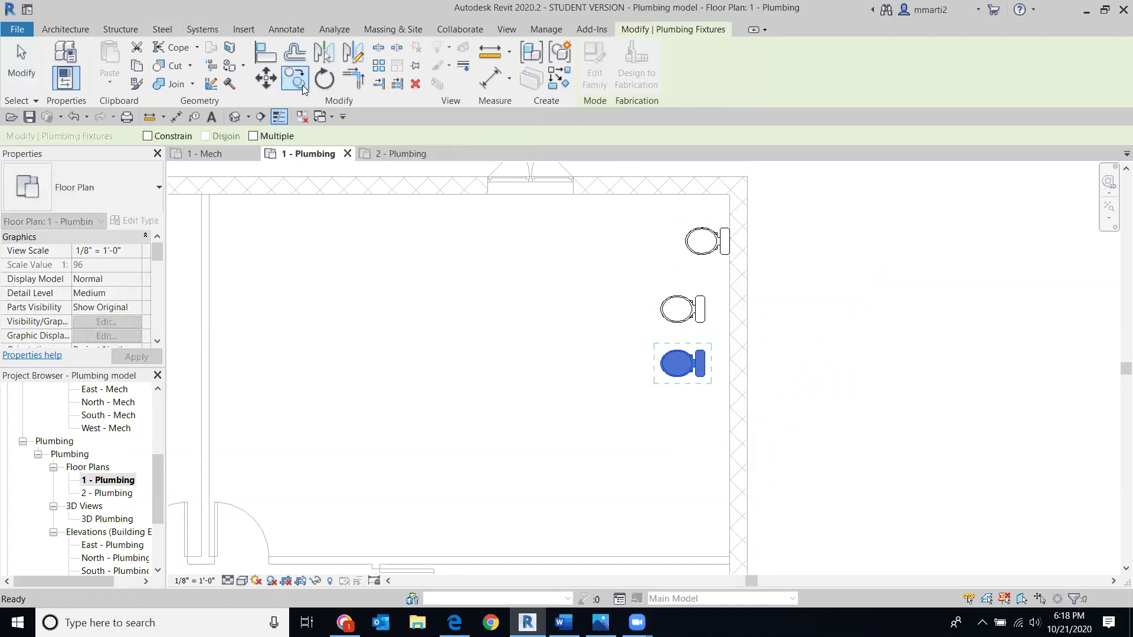
click(703, 375)
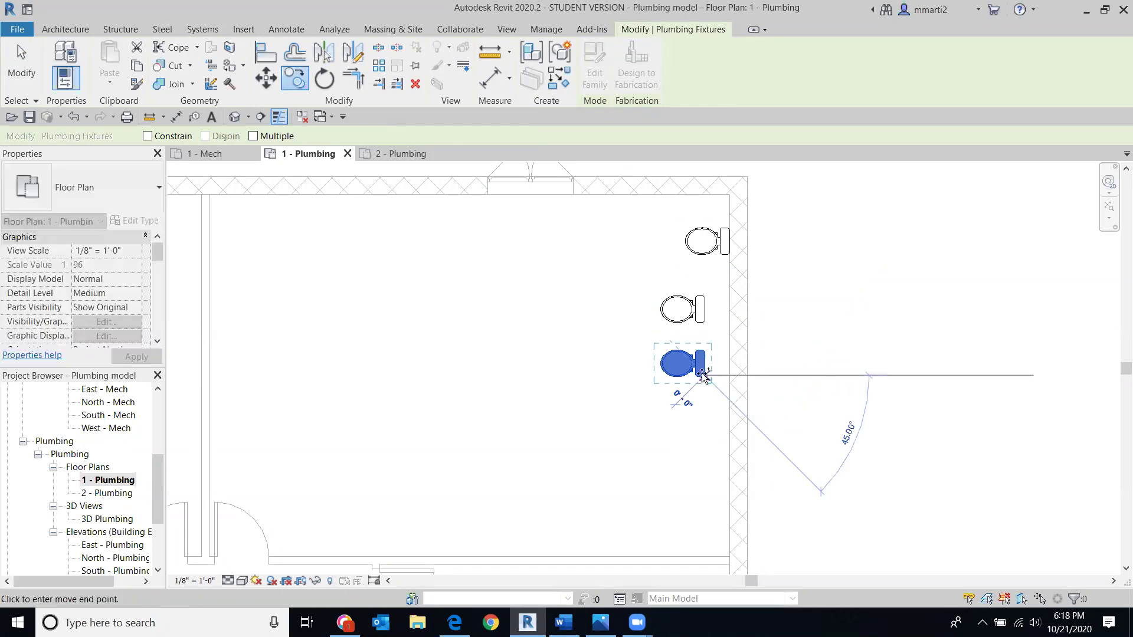
click(702, 438)
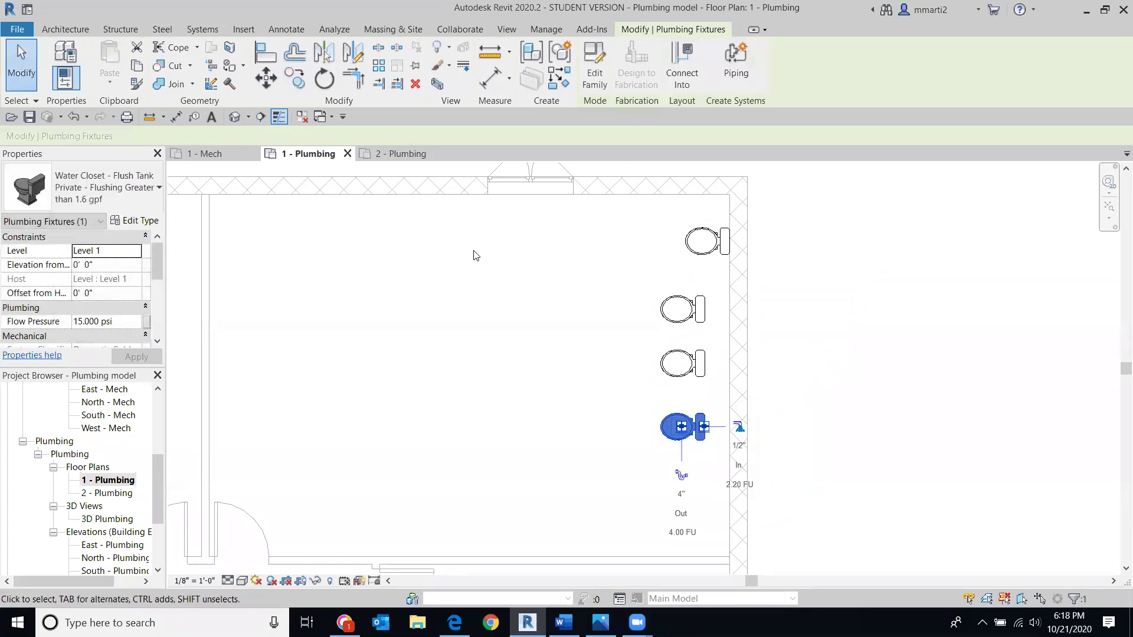
click(35, 60)
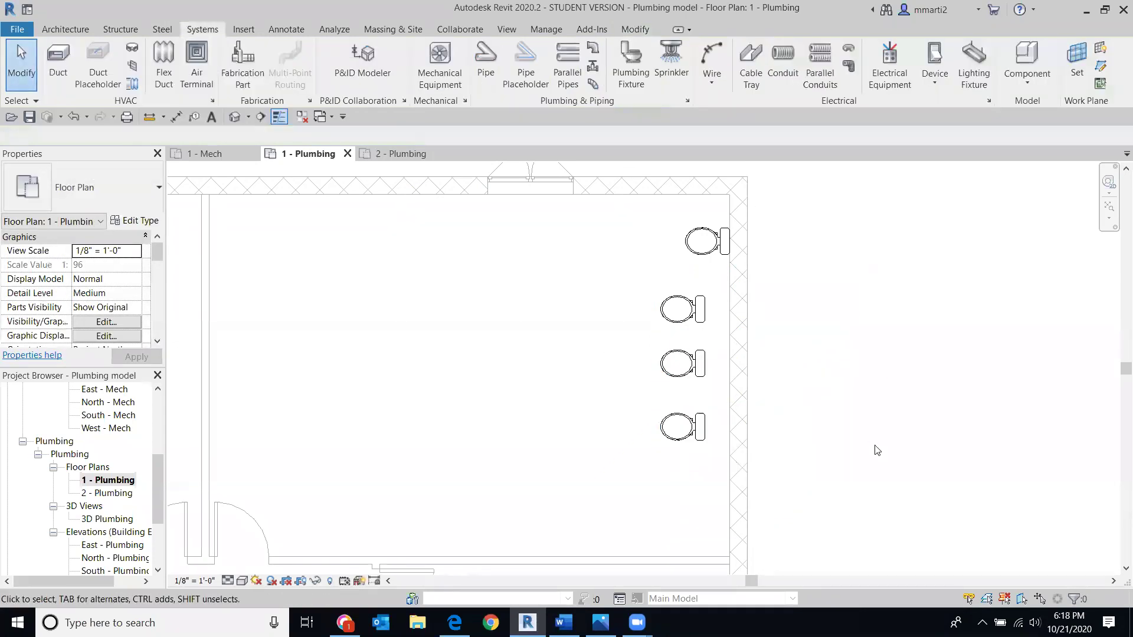
scroll(890, 432, up, 1)
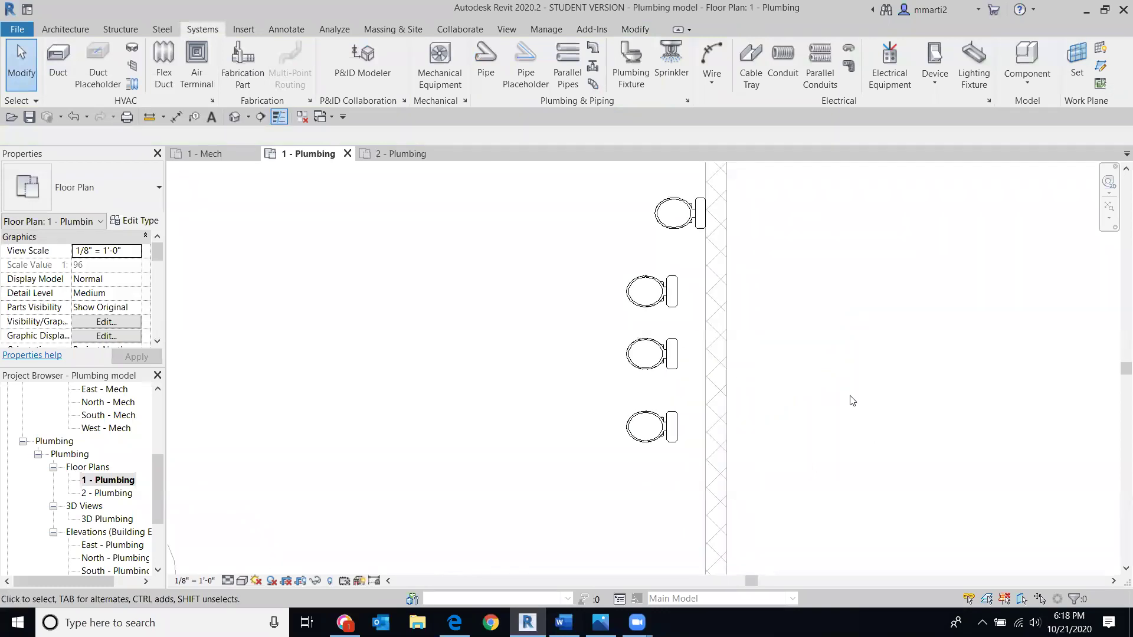
scroll(852, 401, down, 2)
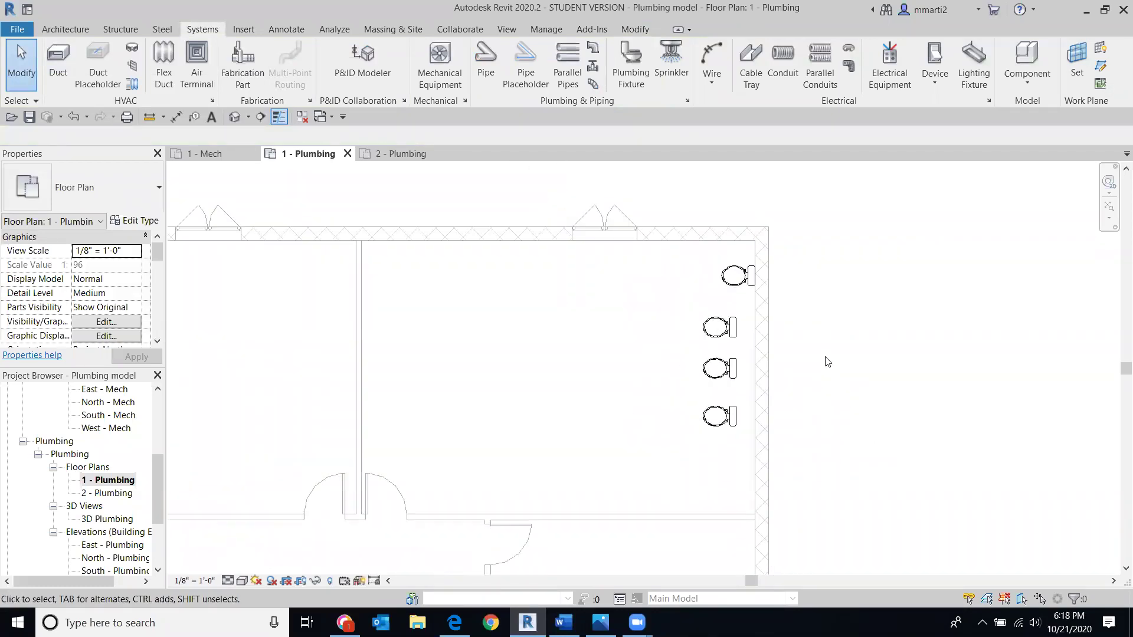
Move the three copied water closets against the east wall's inner face, shifting the two southern ones farther south
click(730, 331)
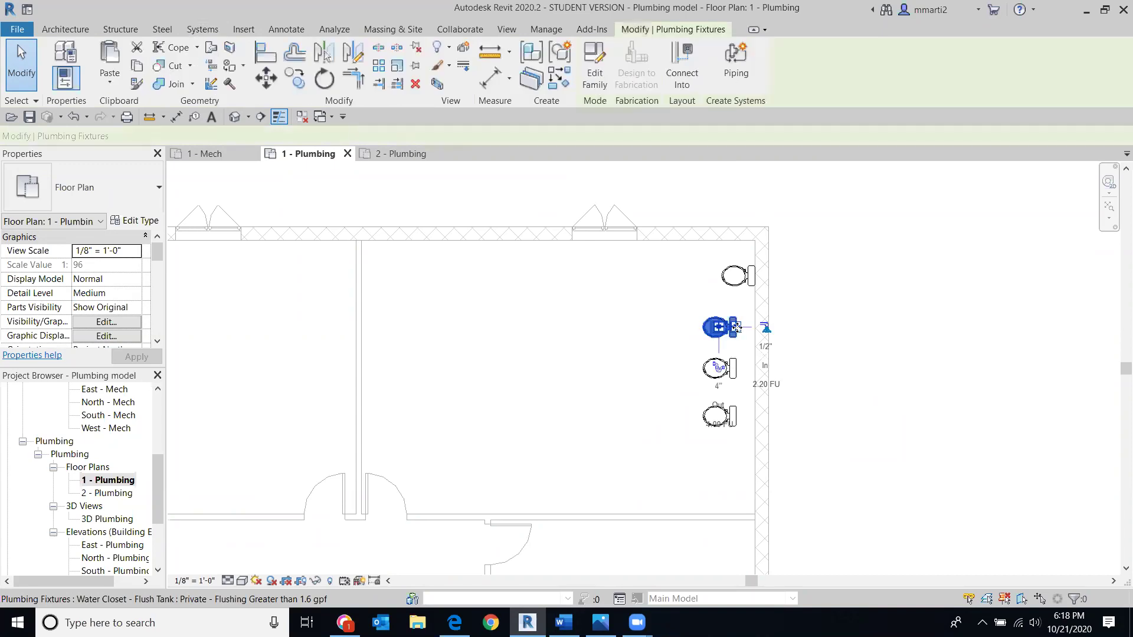
drag(751, 340, 751, 326)
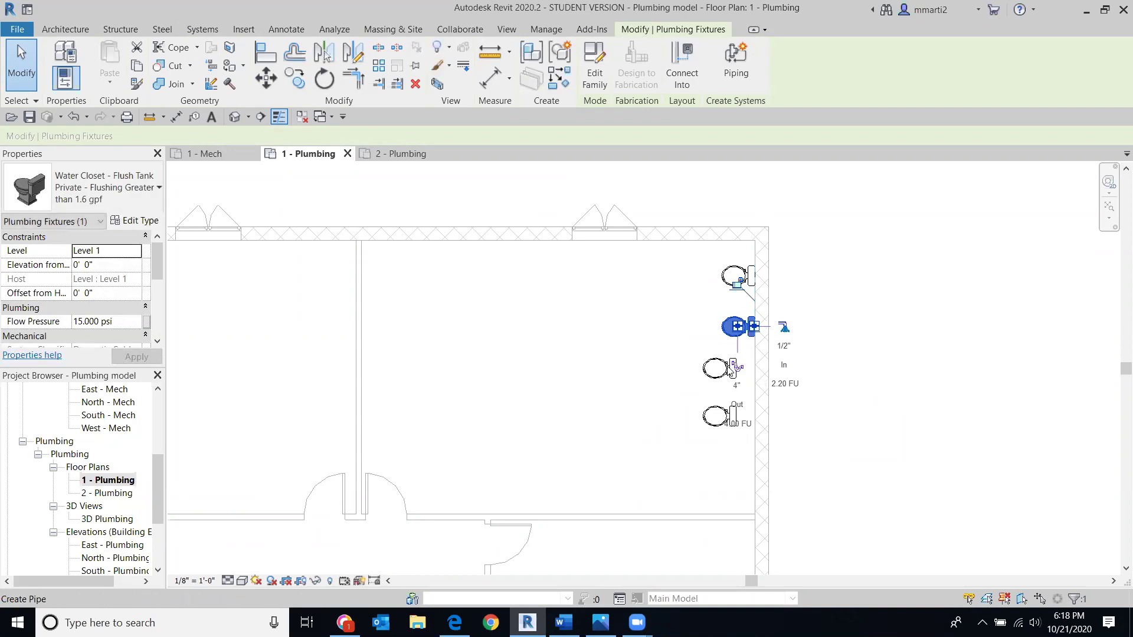
ctrl+drag(737, 422, 750, 467)
drag(731, 371, 751, 406)
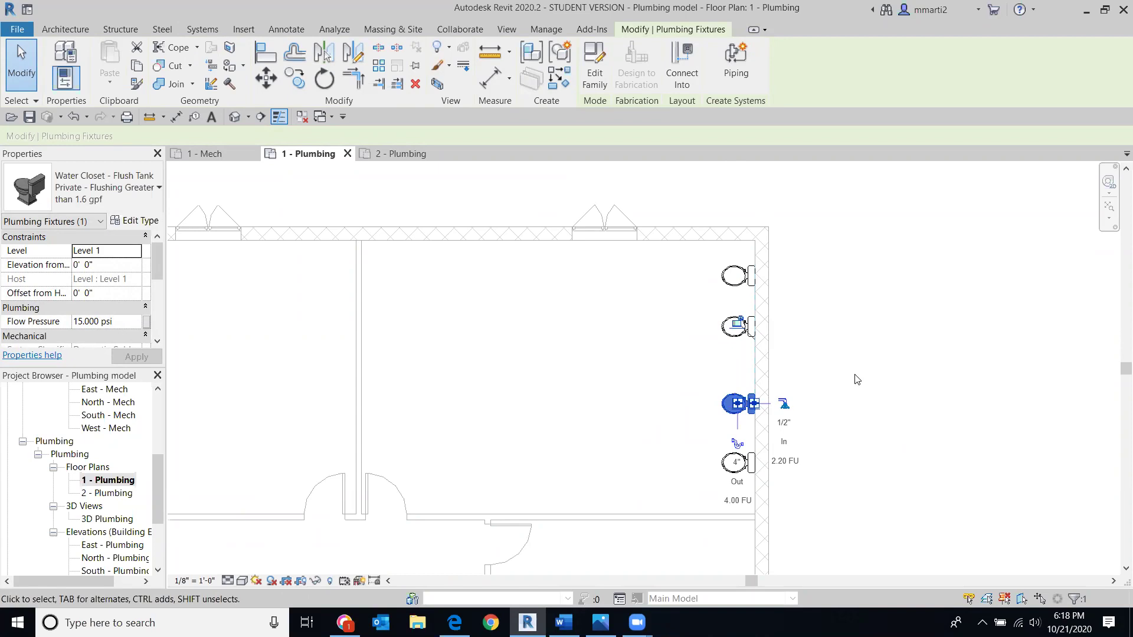
scroll(857, 379, down, 3)
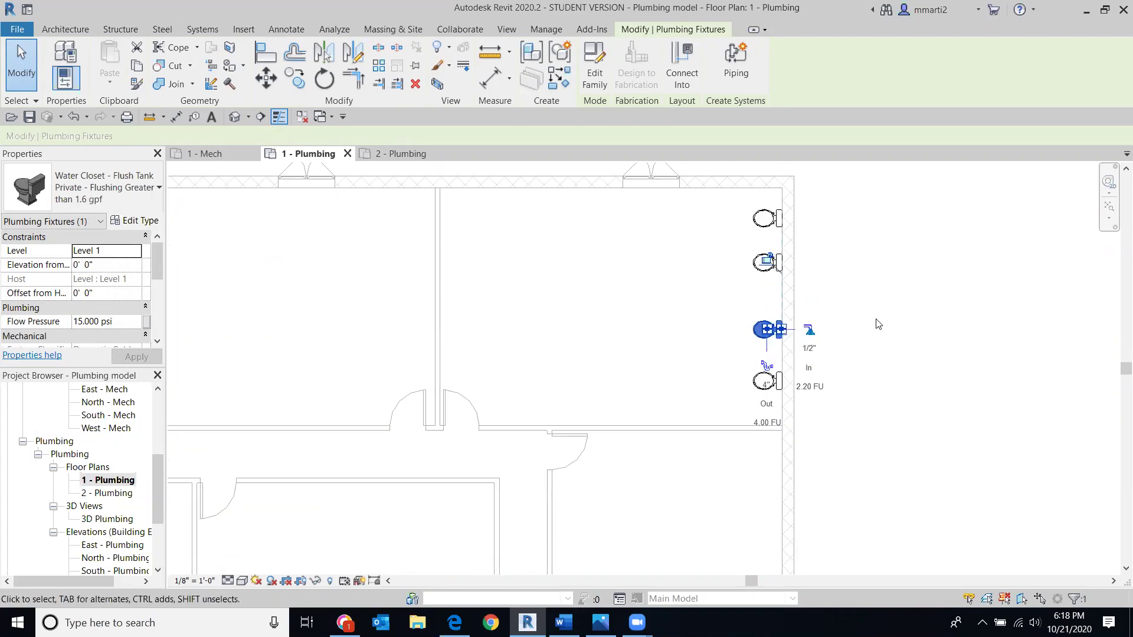
click(915, 381)
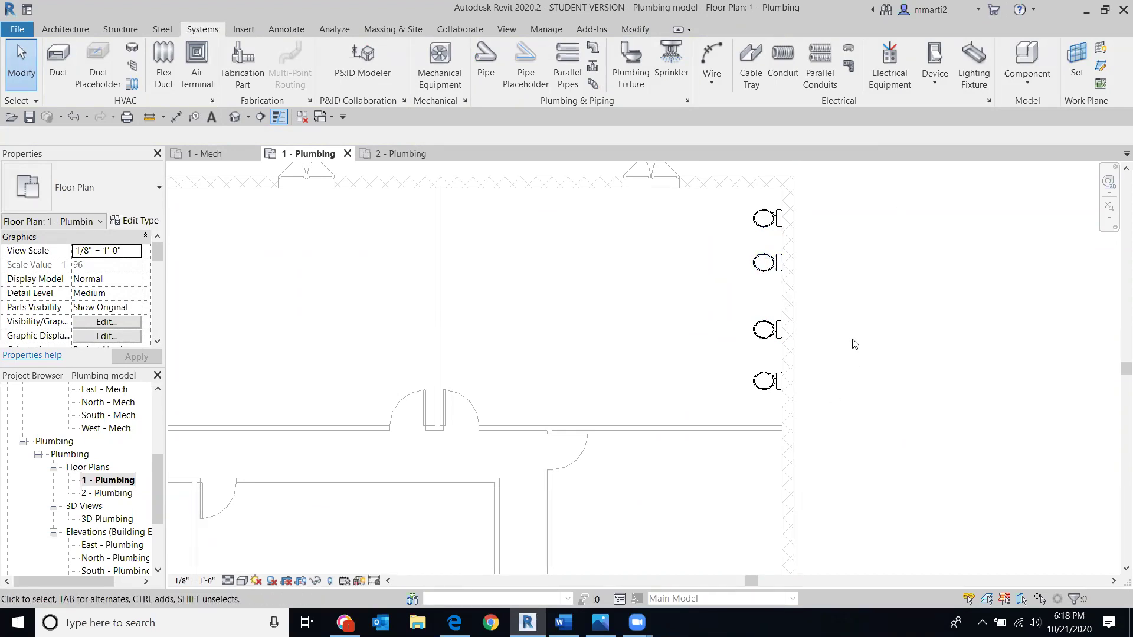
Draw a Generic - 5" wall up to Level 2, about 20' long, west of the water closets from the north wall to the corridor wall
click(66, 29)
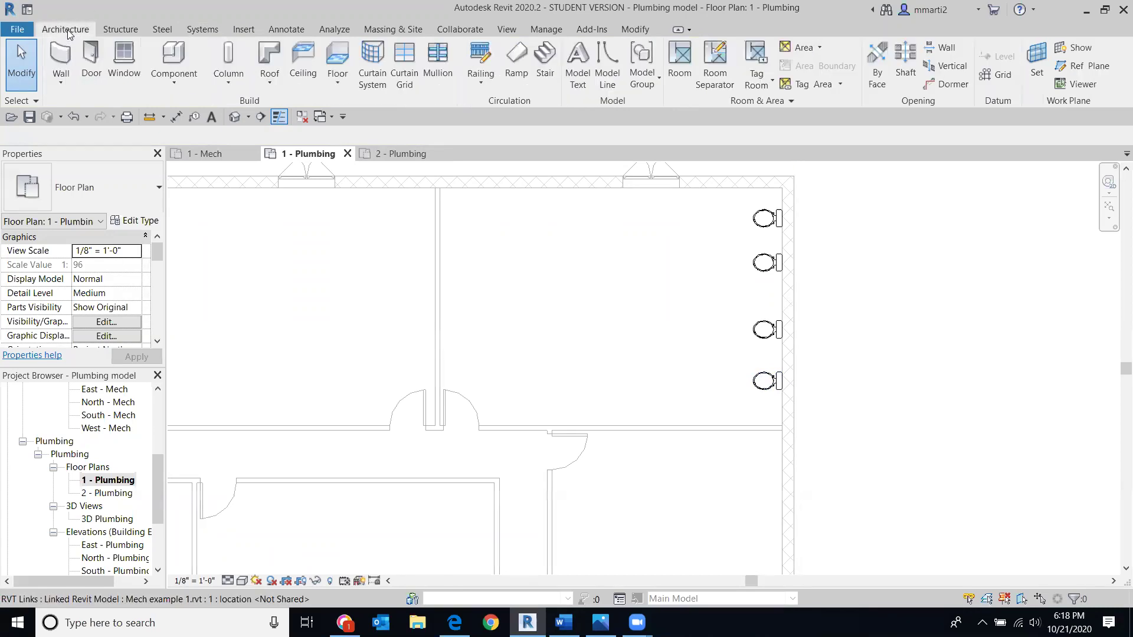
click(62, 59)
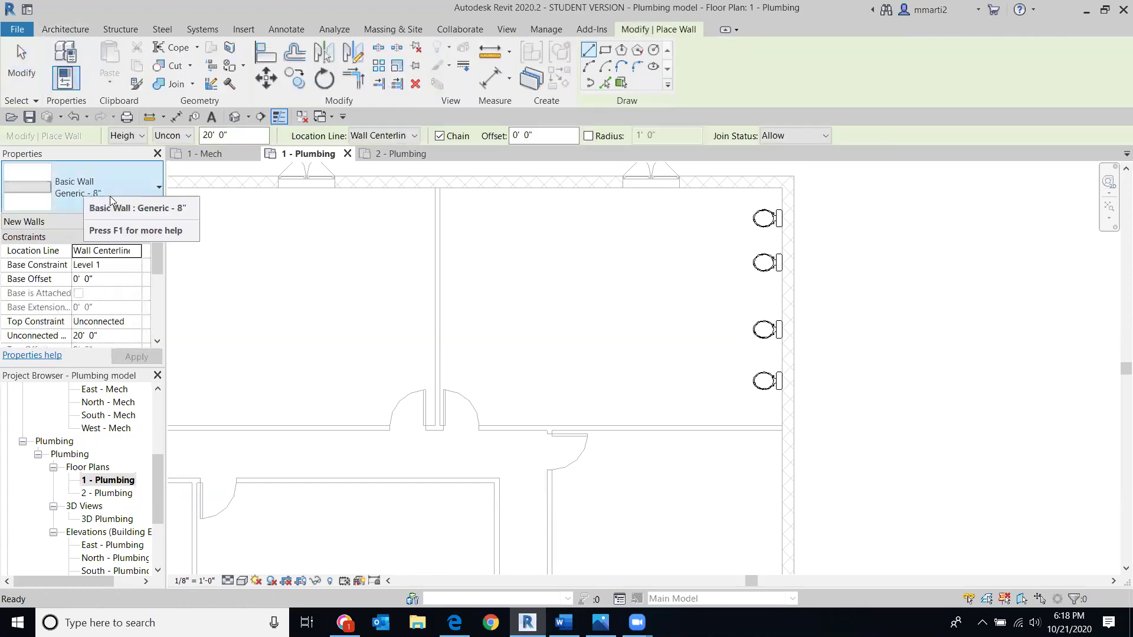
click(142, 191)
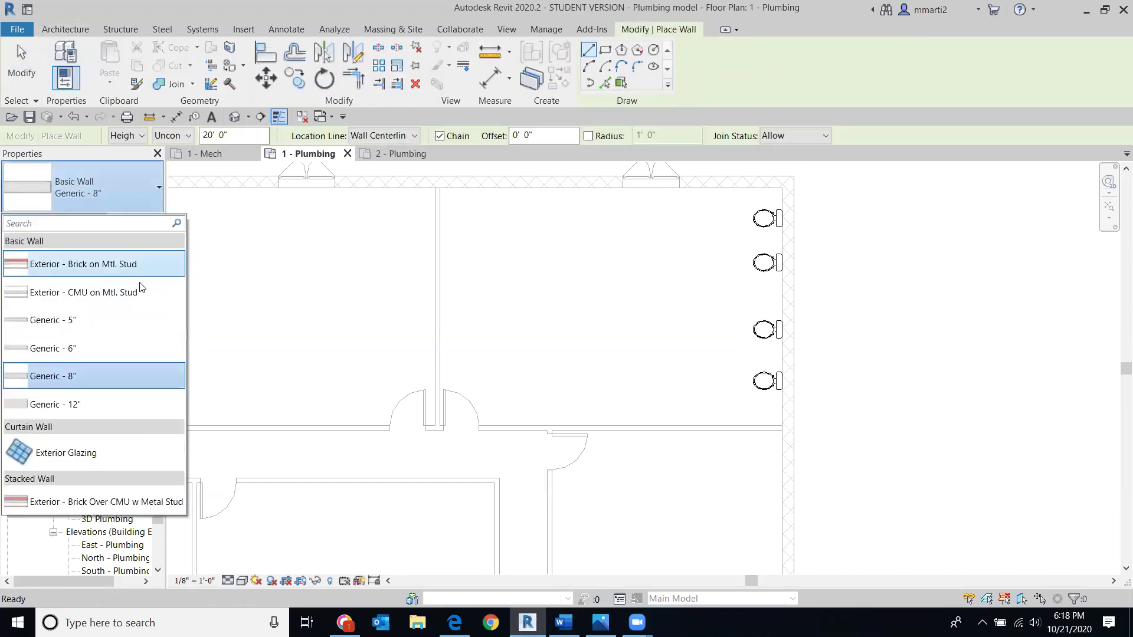
click(83, 324)
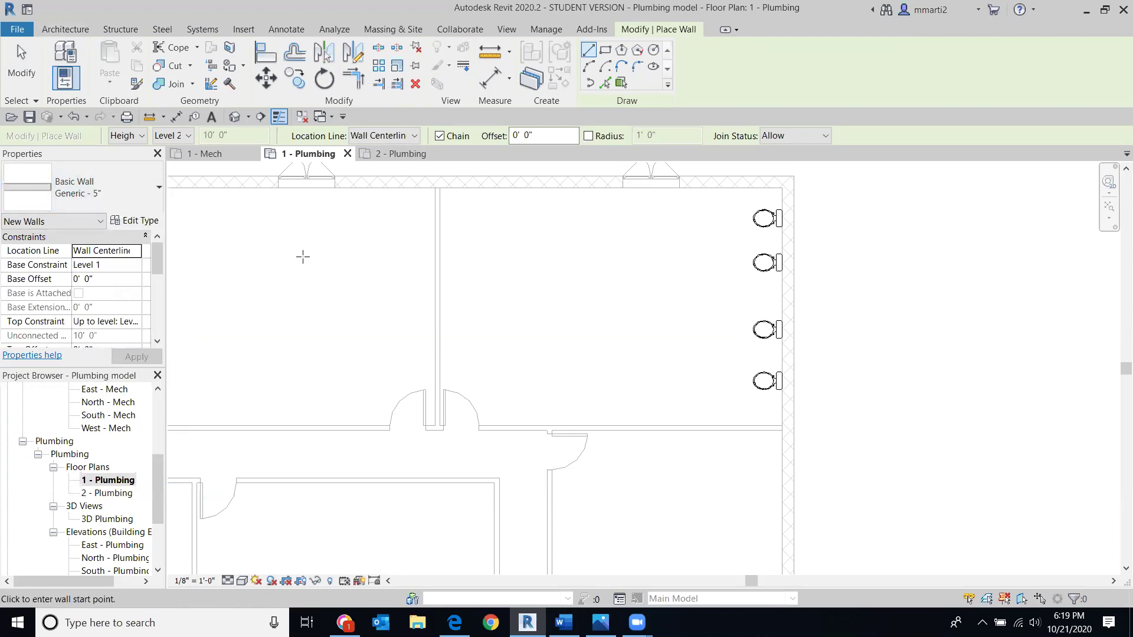
click(717, 188)
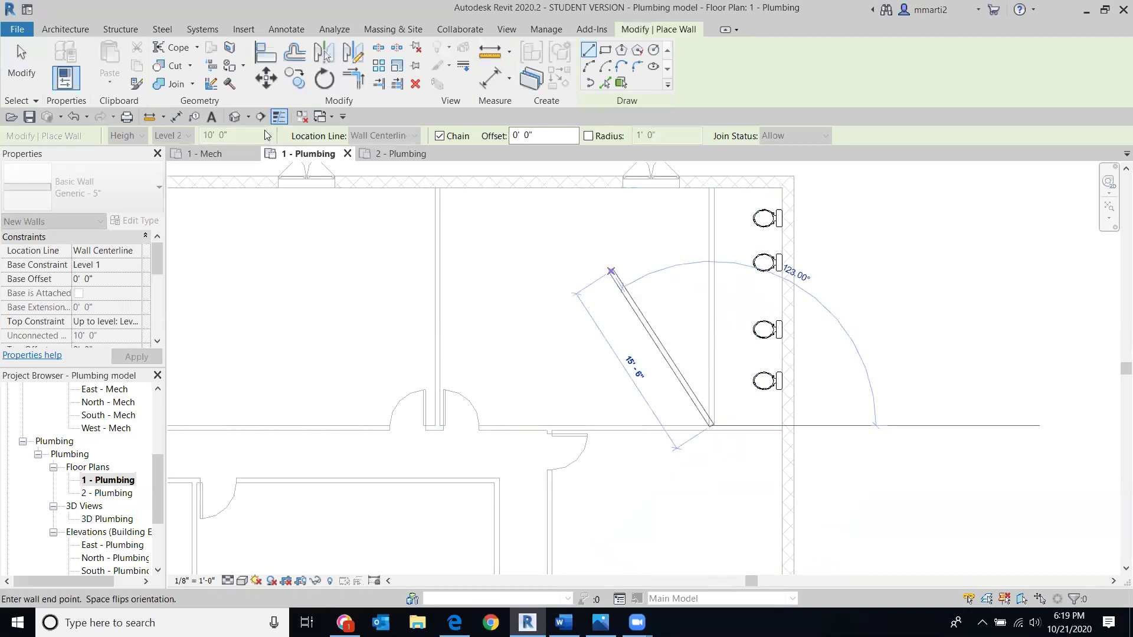
key(Escape)
key(Escape)
scroll(785, 354, down, 3)
mouse_move(785, 354)
middle_down()
mouse_move(675, 428)
mouse_move(703, 374)
middle_up()
scroll(701, 374, up, 1)
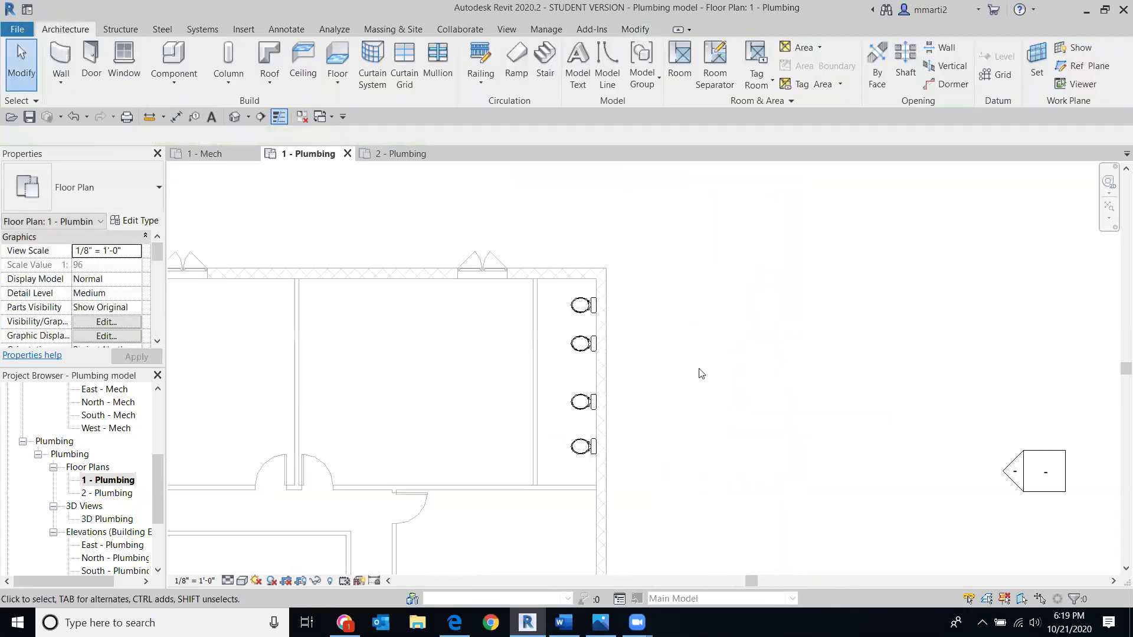
Measure the distance between the new partition wall and the east exterior wall along the north wall's inner face
click(536, 328)
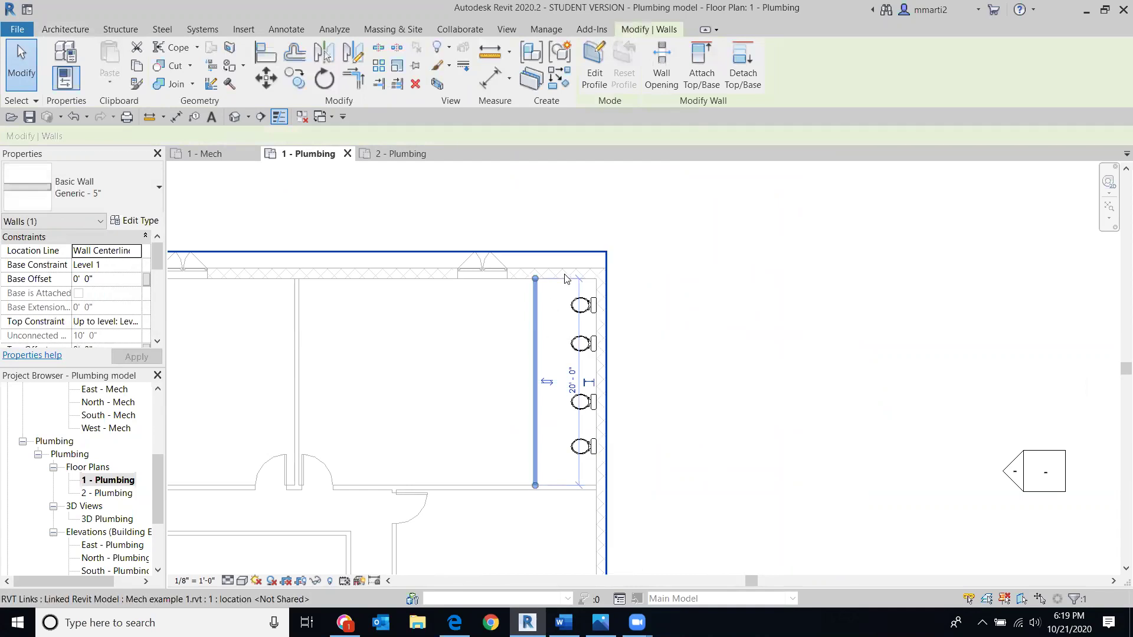
click(853, 322)
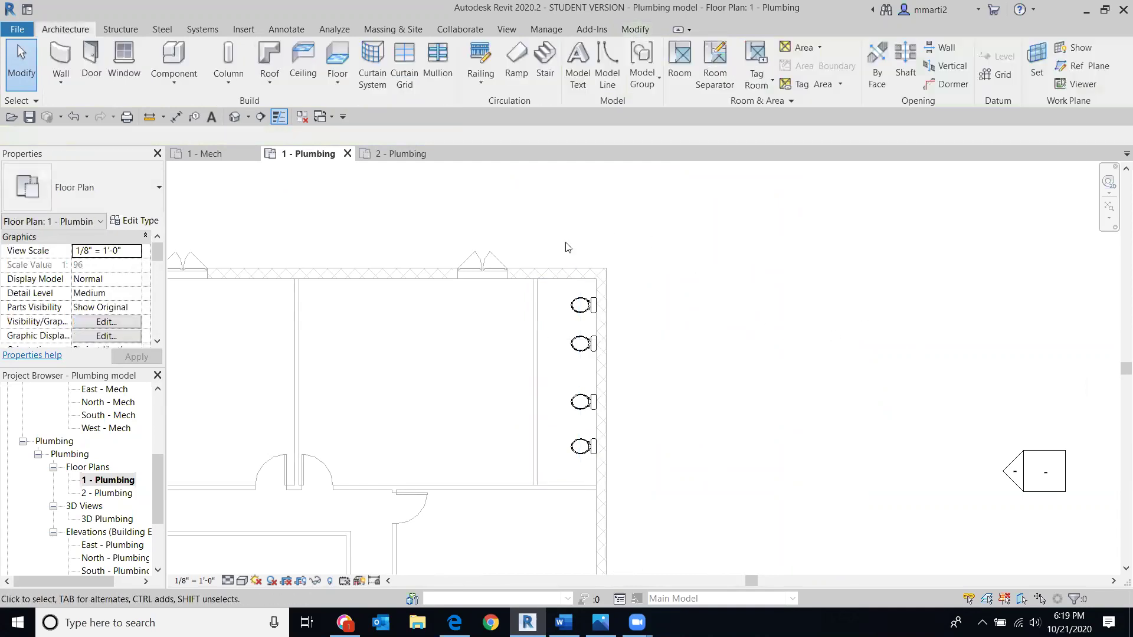
click(559, 274)
click(551, 547)
middle_drag(672, 285, 747, 299)
click(715, 319)
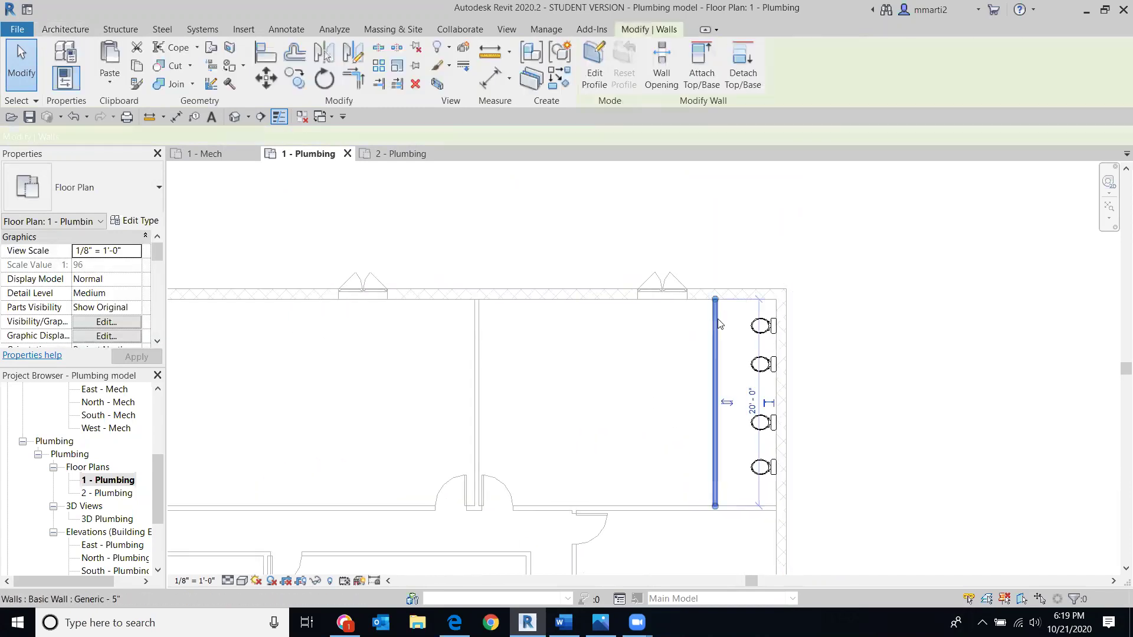
click(482, 62)
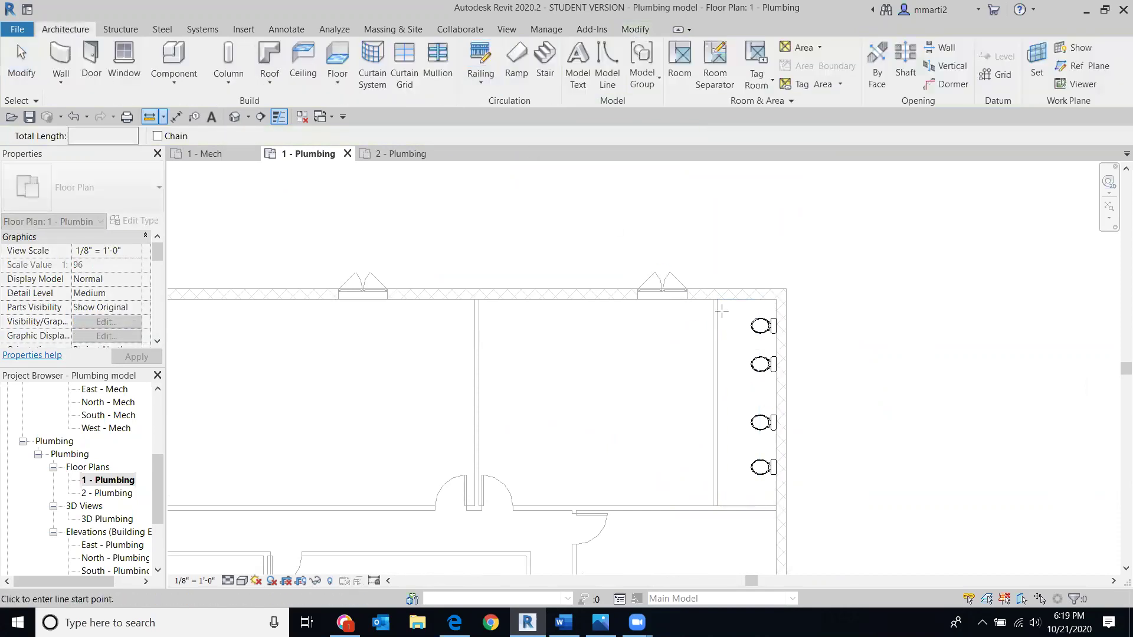
scroll(727, 294, up, 3)
click(717, 292)
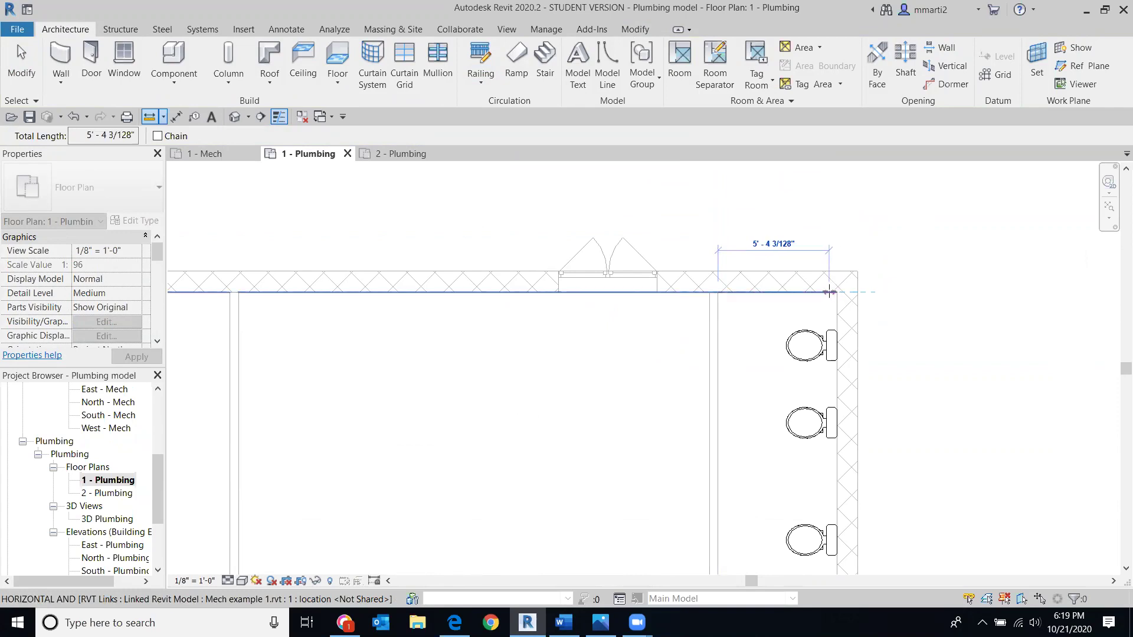
key(Escape)
key(Escape)
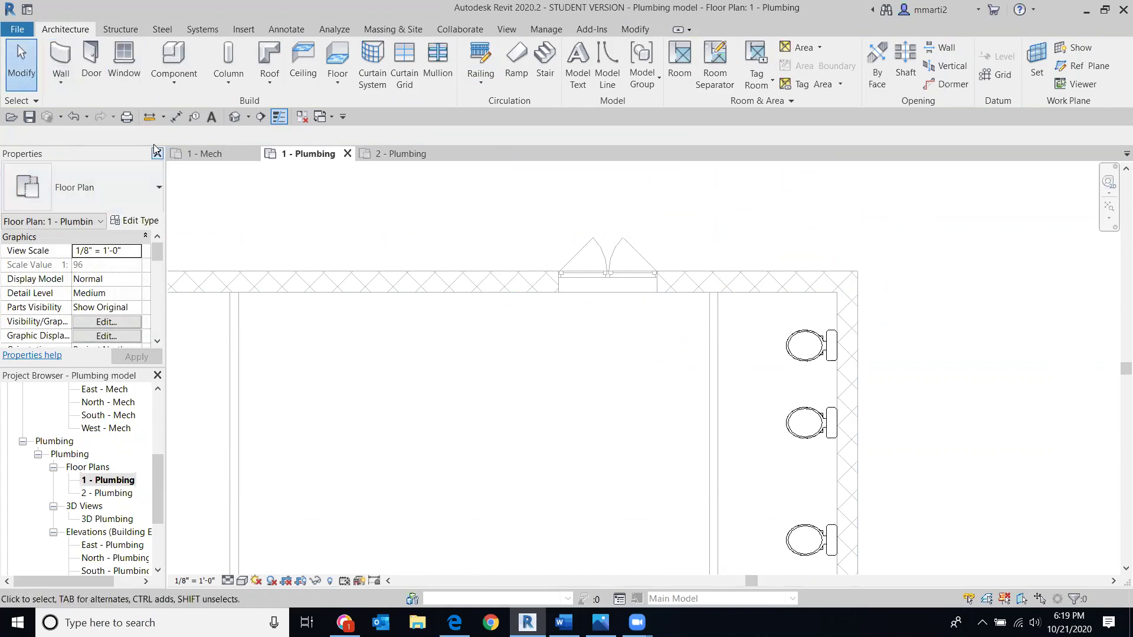
scroll(466, 313, down, 1)
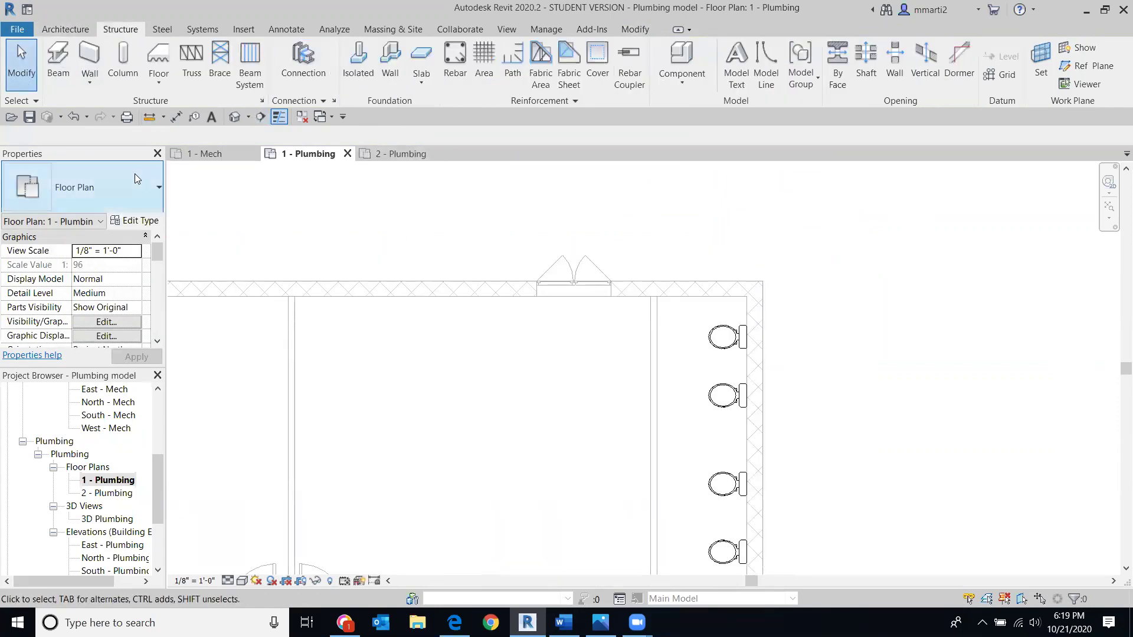
click(659, 452)
middle_drag(662, 455, 660, 332)
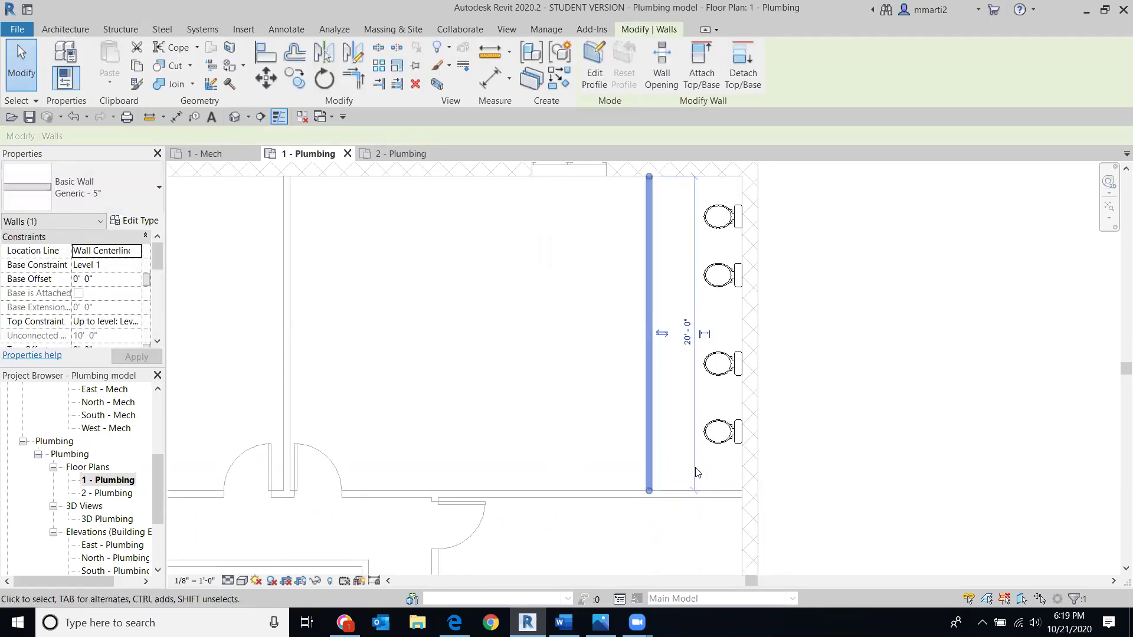
scroll(713, 475, down, 1)
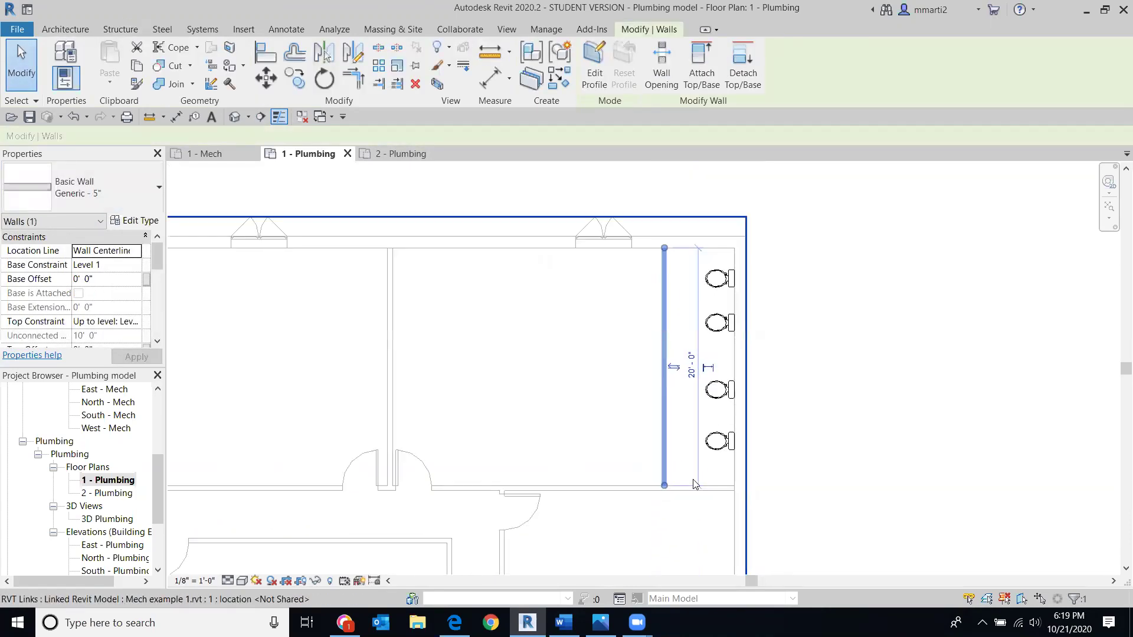
click(741, 492)
key(Escape)
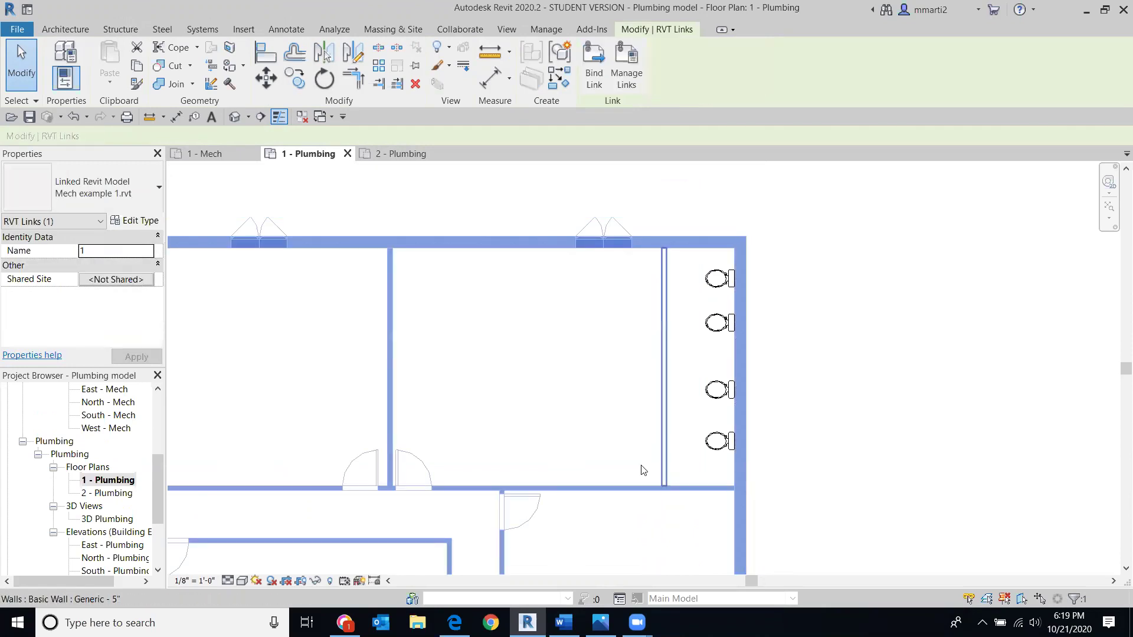
Try to set the southernmost water closet's distance to the partition wall's east face to 5' - 6", and undo that move
click(716, 443)
scroll(694, 479, up, 2)
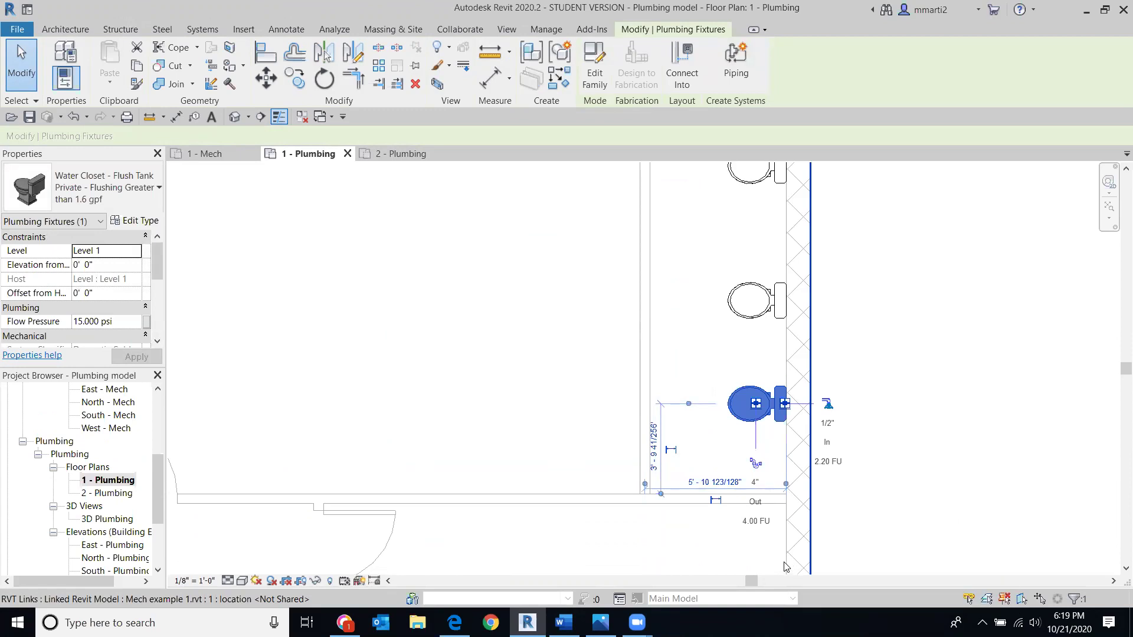
scroll(703, 506, up, 2)
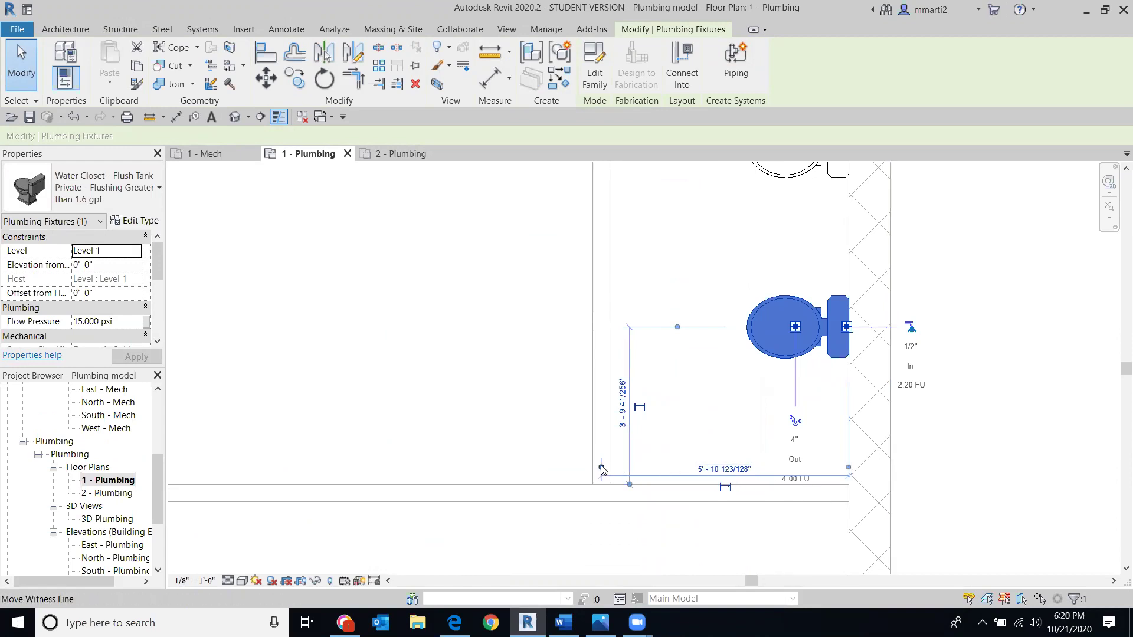
drag(601, 465, 610, 468)
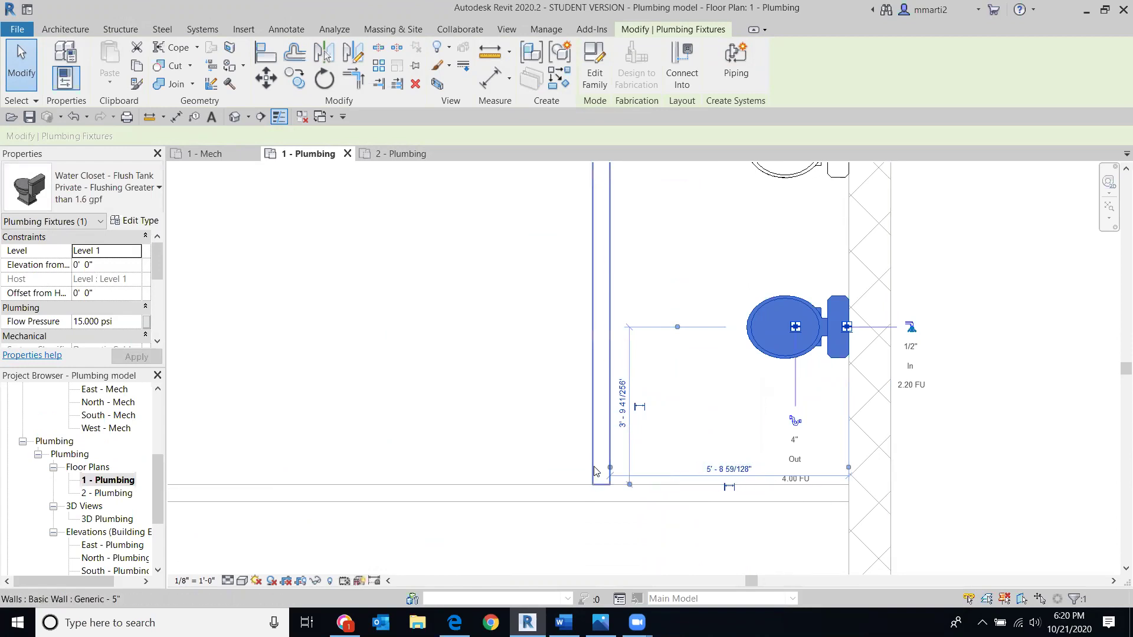
click(732, 470)
click(738, 468)
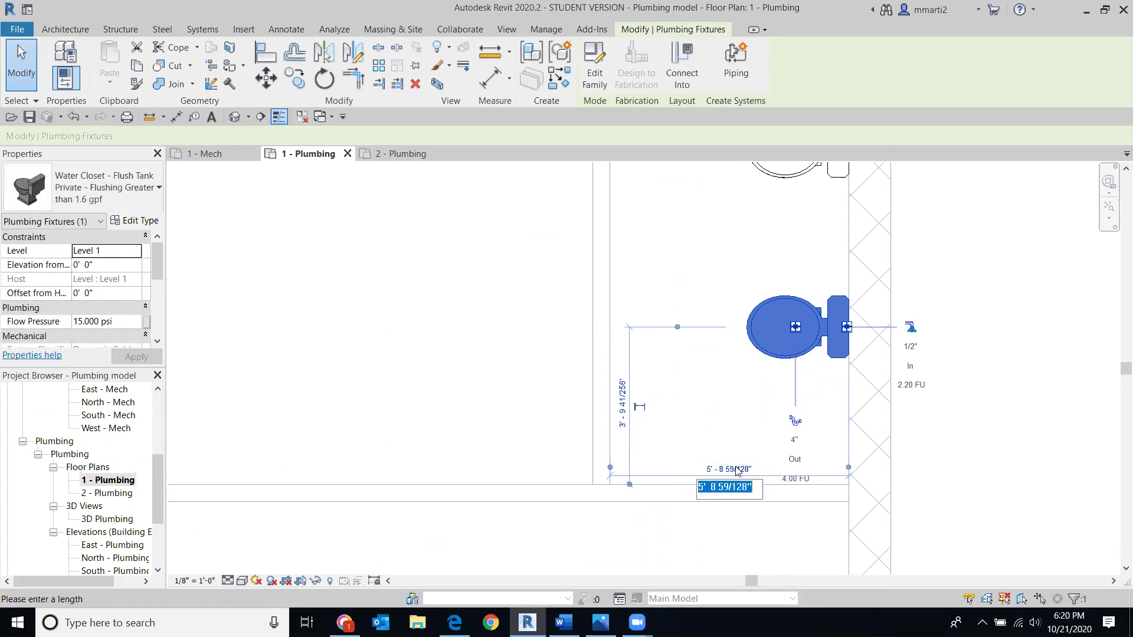
text(5)
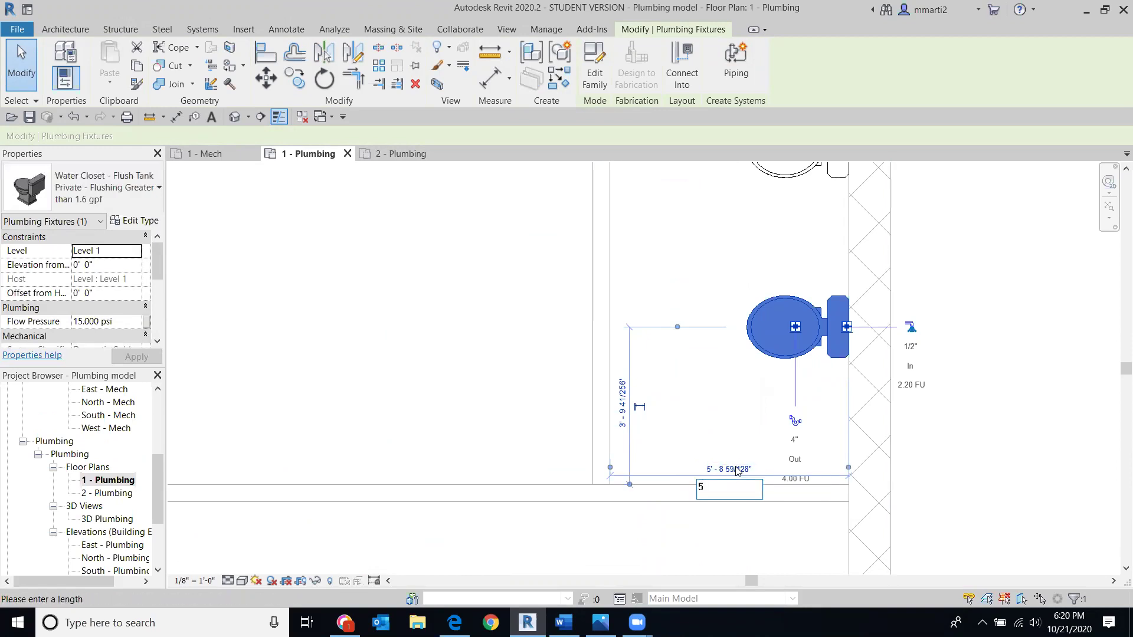
text(' - 6)
key(Return)
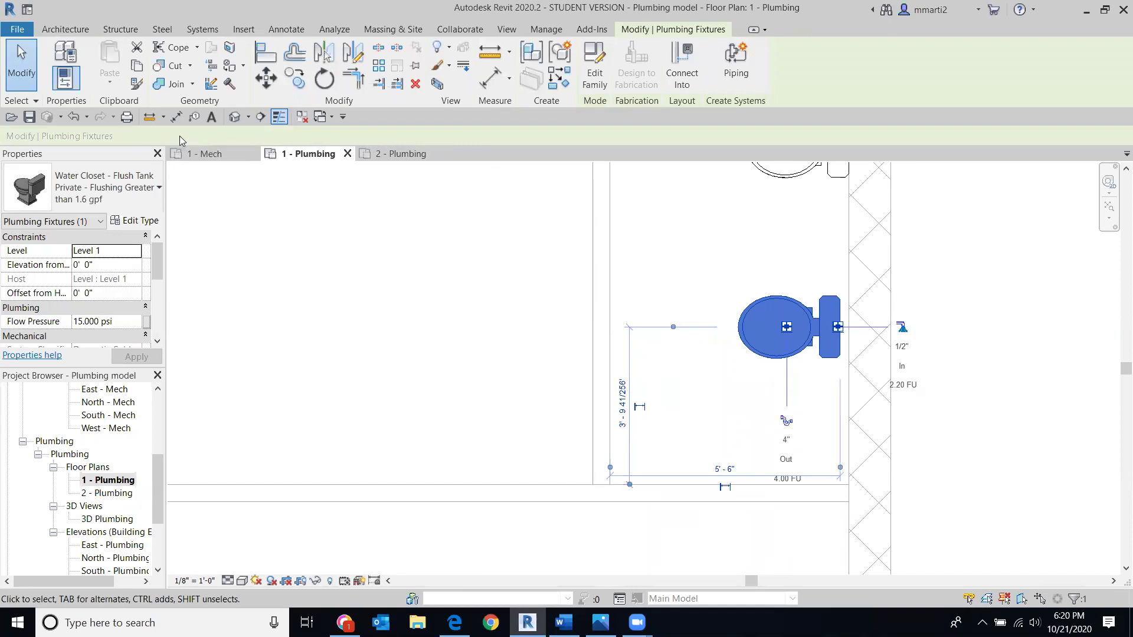
click(71, 118)
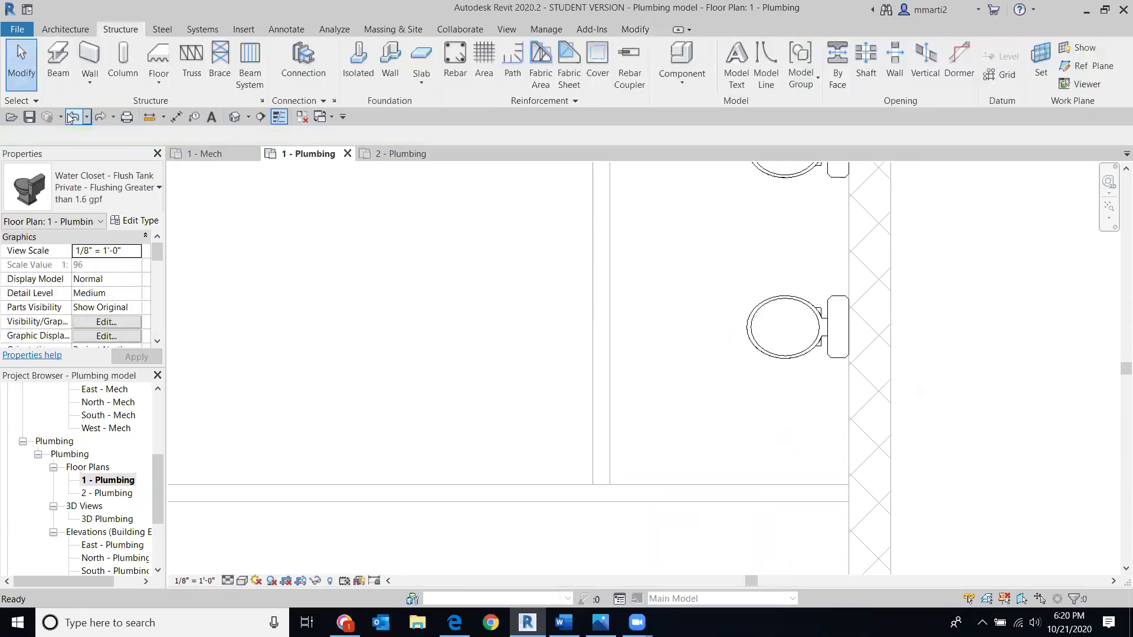
click(612, 403)
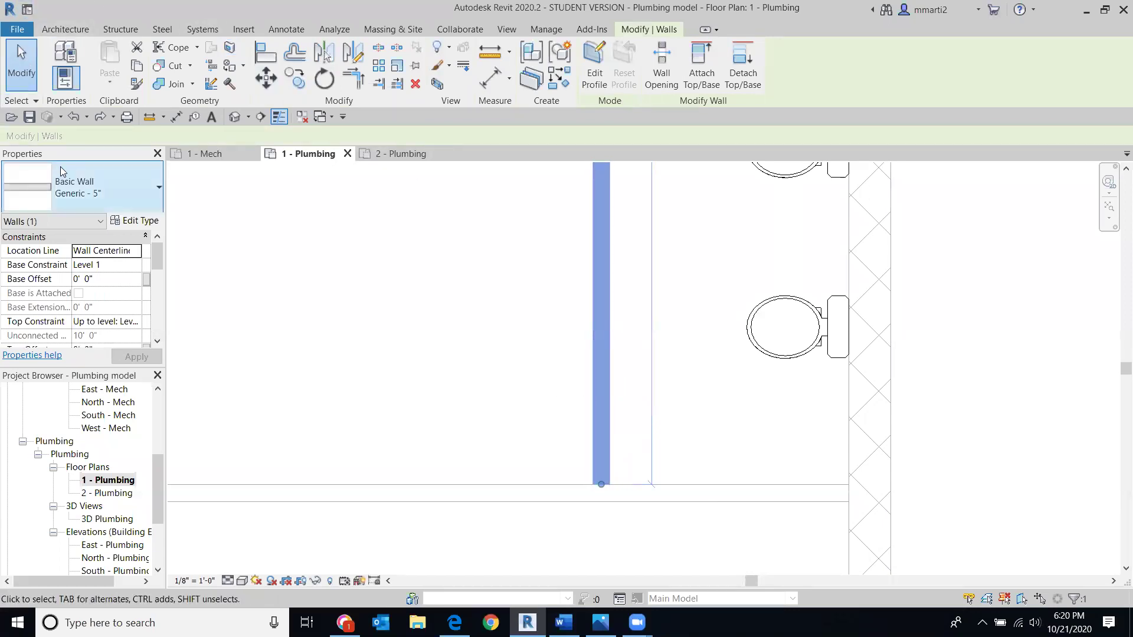
click(78, 194)
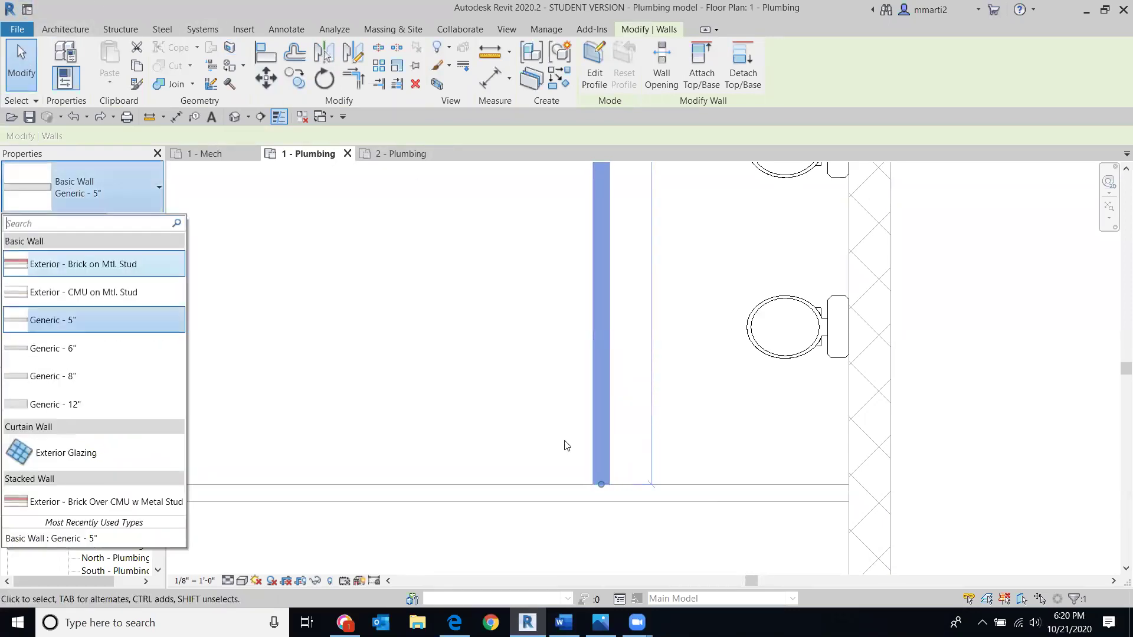
click(136, 318)
click(182, 240)
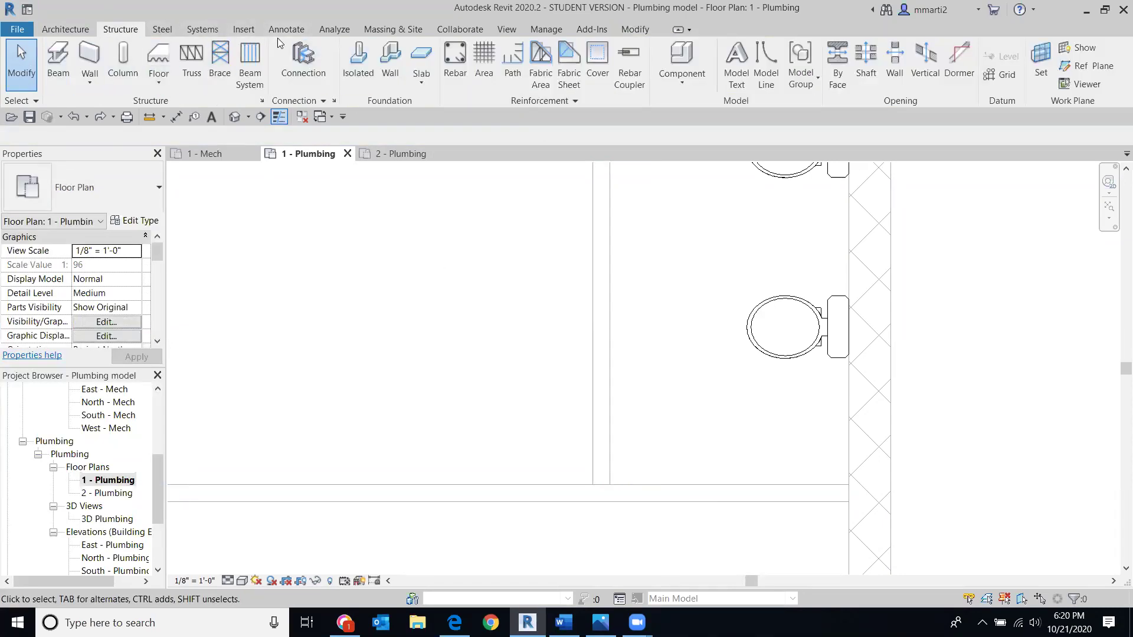
Draw a horizontal Generic - 5" wall about 5'-11" long just north of the corridor wall, from the partition wall to the east wall
click(209, 29)
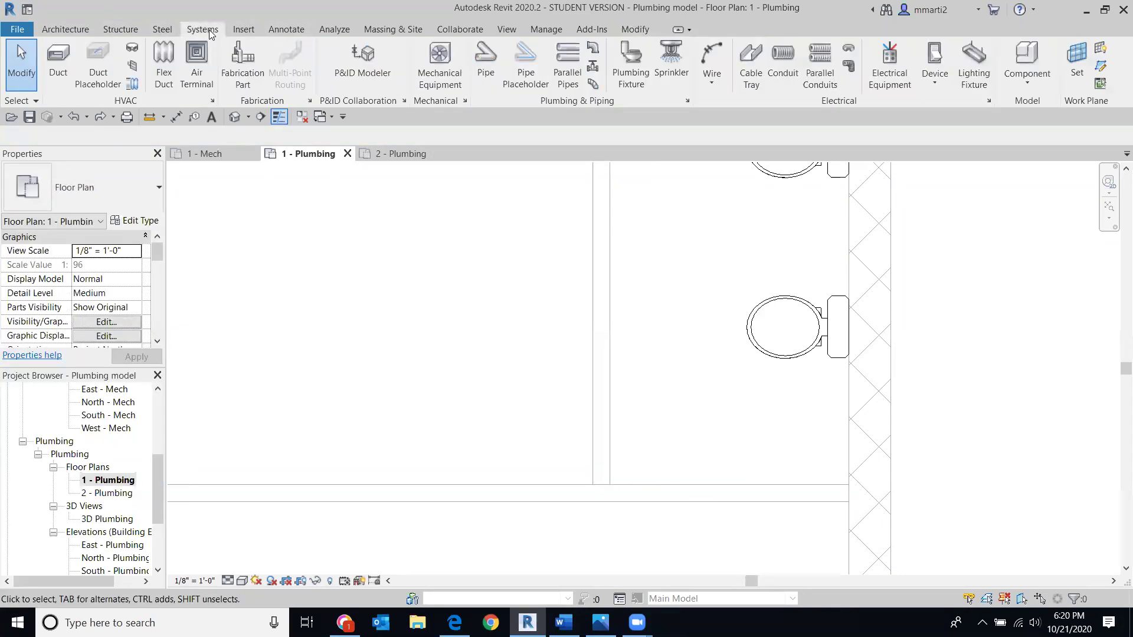
click(67, 29)
click(61, 62)
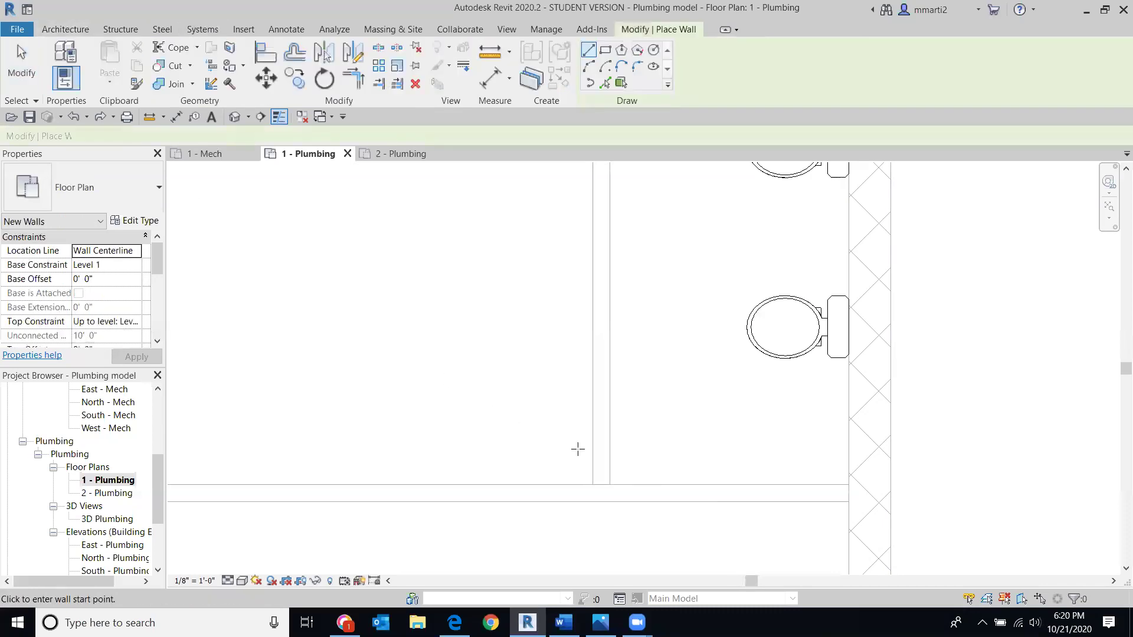
click(601, 458)
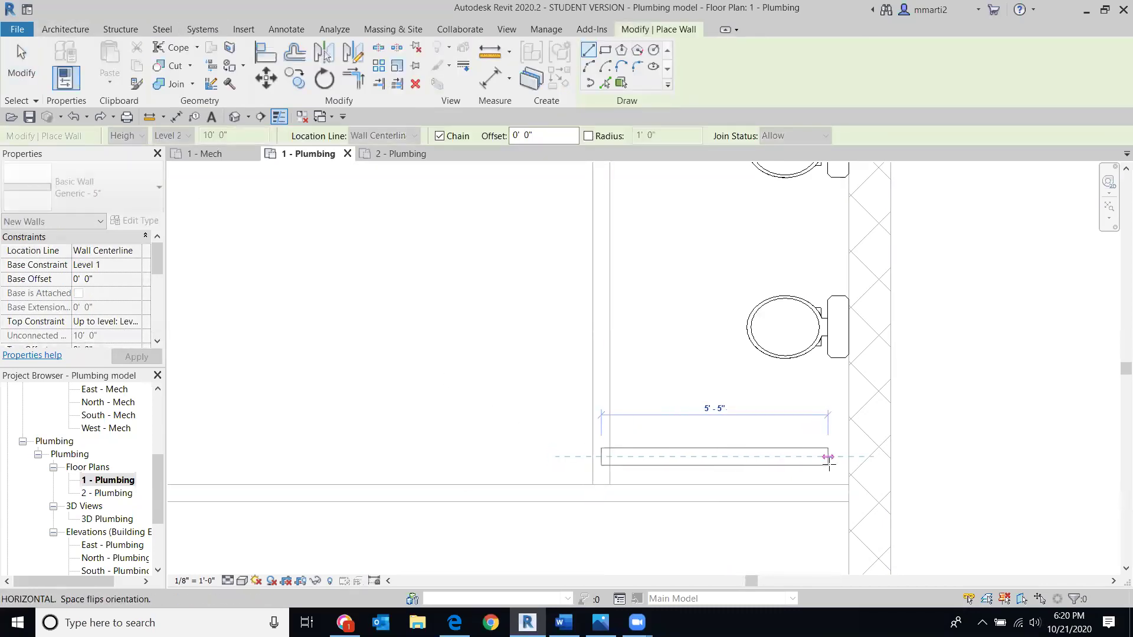
click(849, 466)
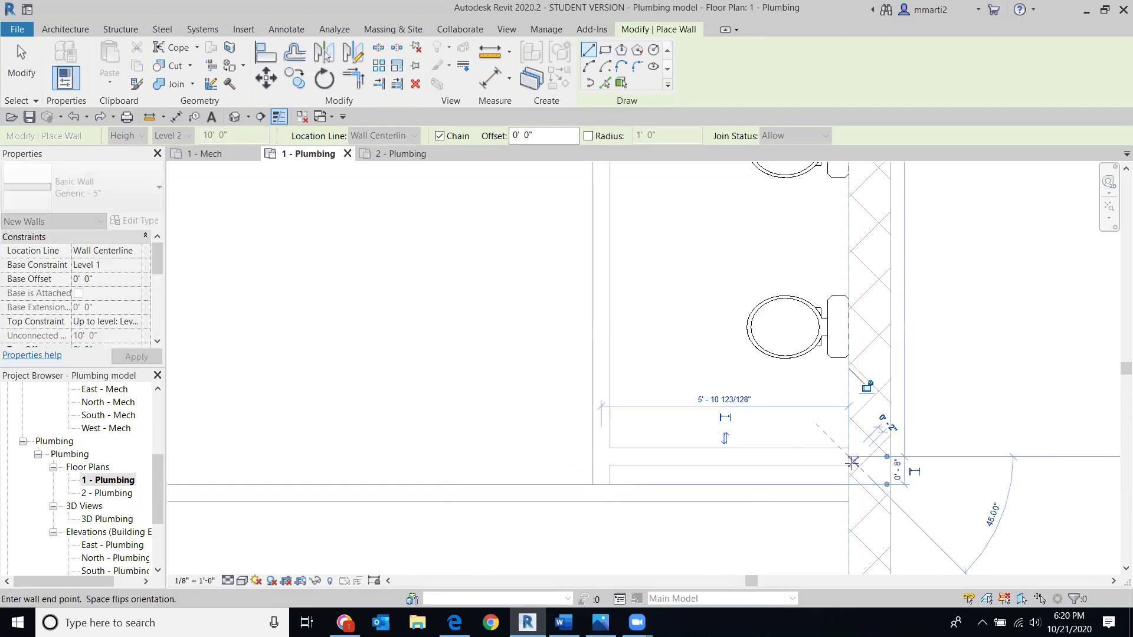
key(Escape)
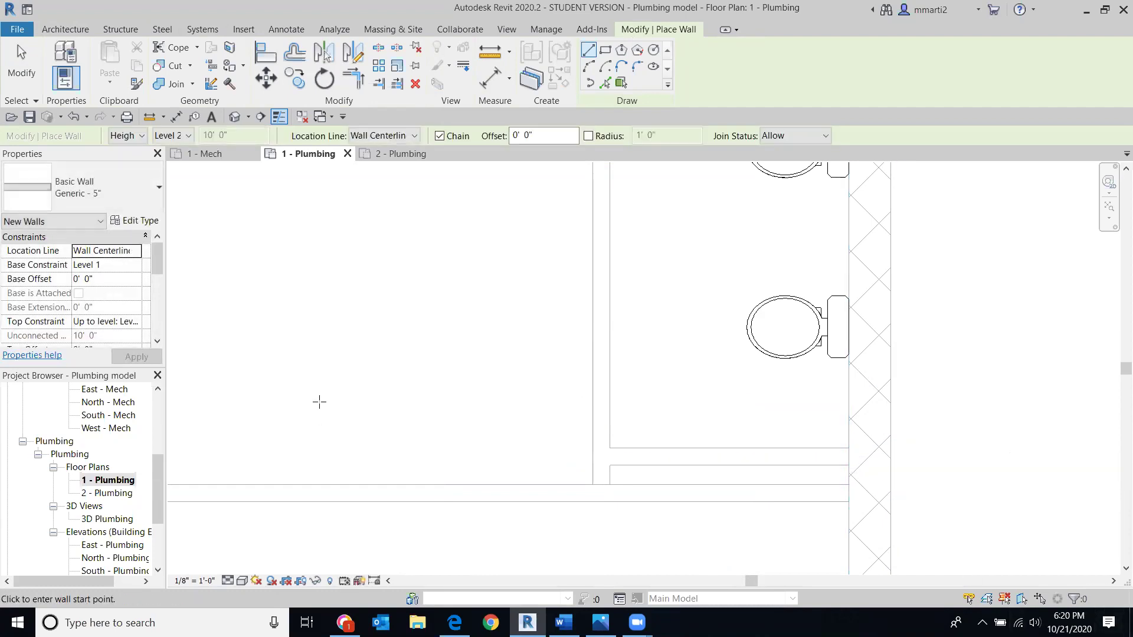
click(29, 89)
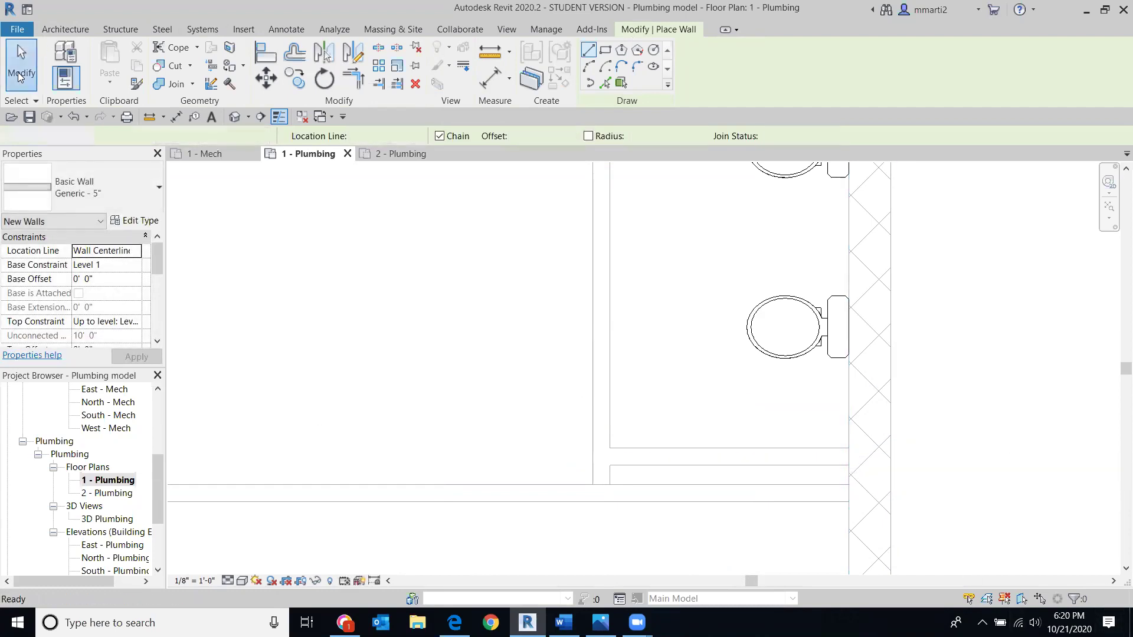
Set the short horizontal wall's length to 5' - 6", keeping its west end on the partition wall
click(658, 467)
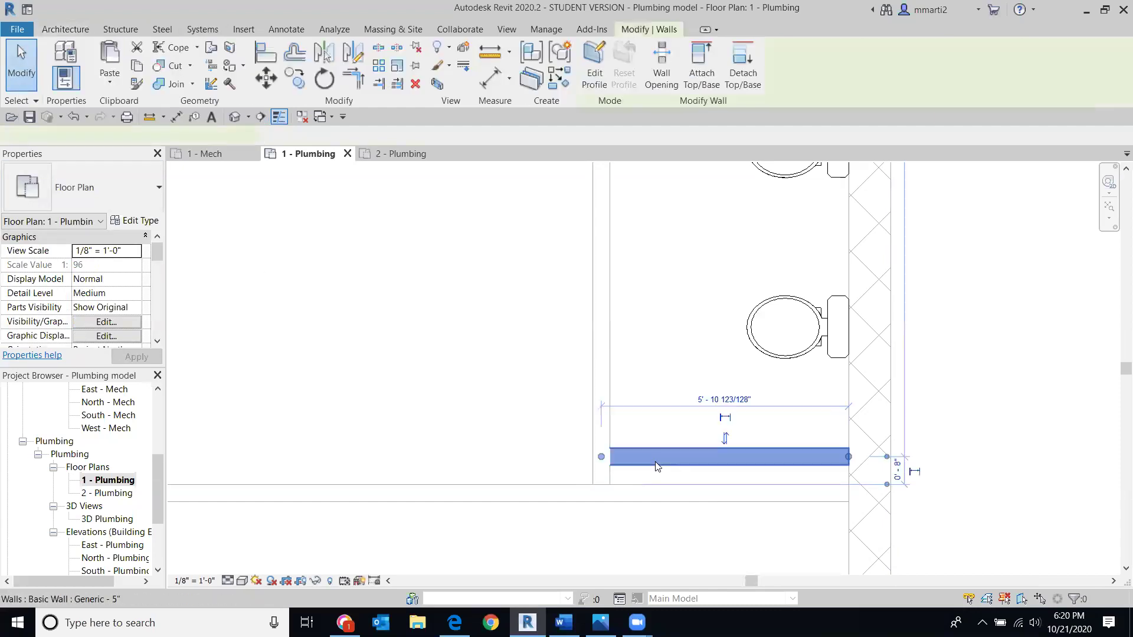
drag(602, 455, 600, 456)
scroll(709, 422, up, 3)
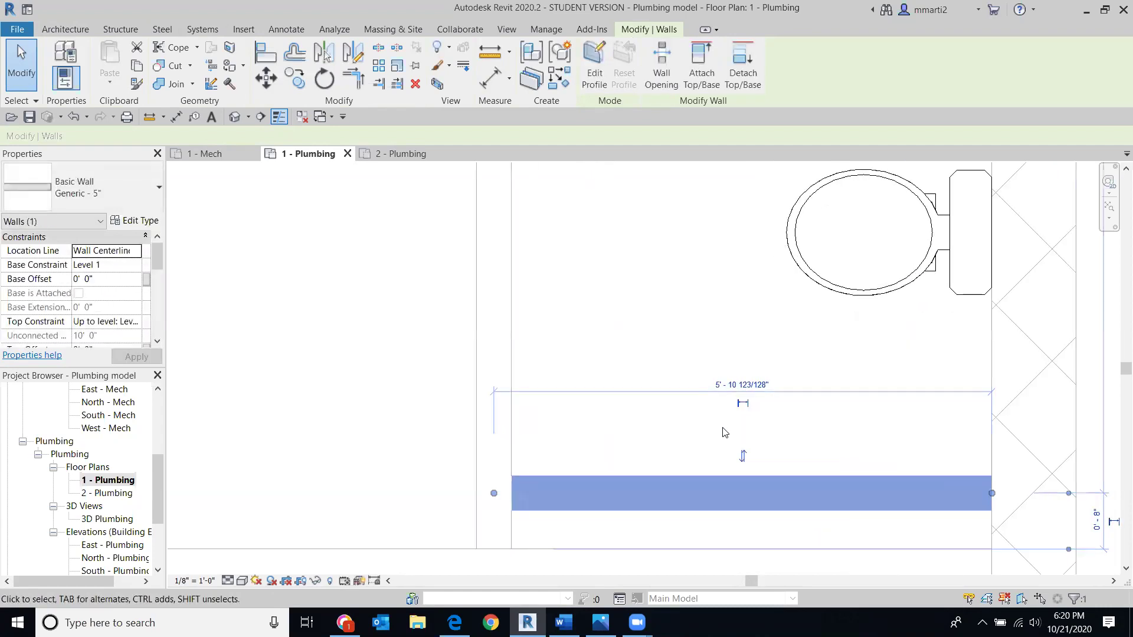
click(785, 437)
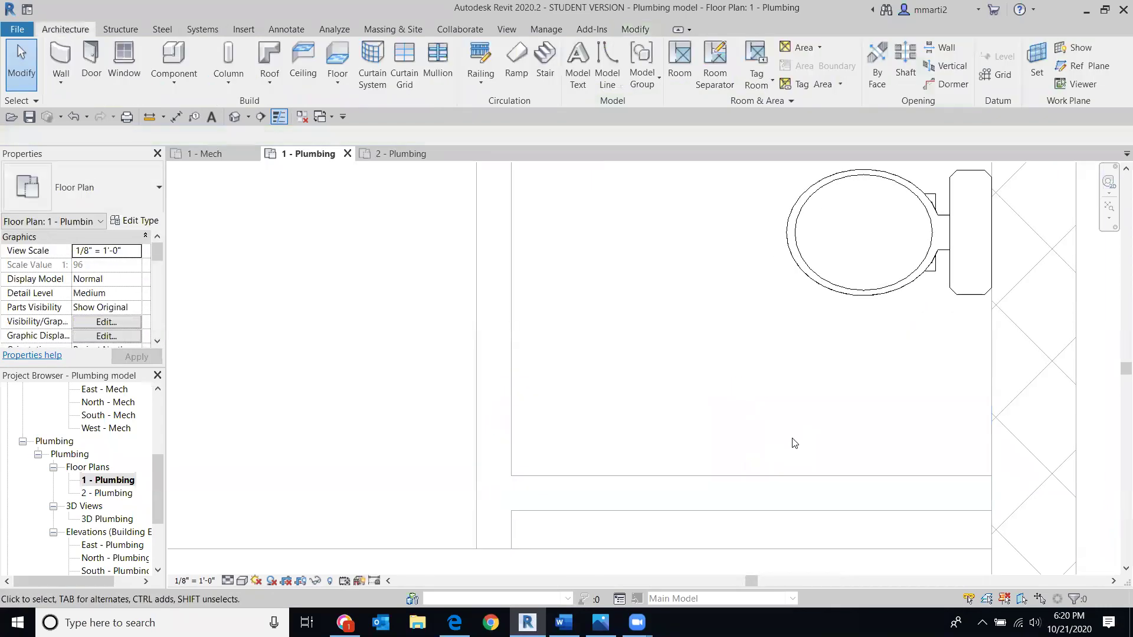
click(507, 366)
scroll(507, 362, down, 3)
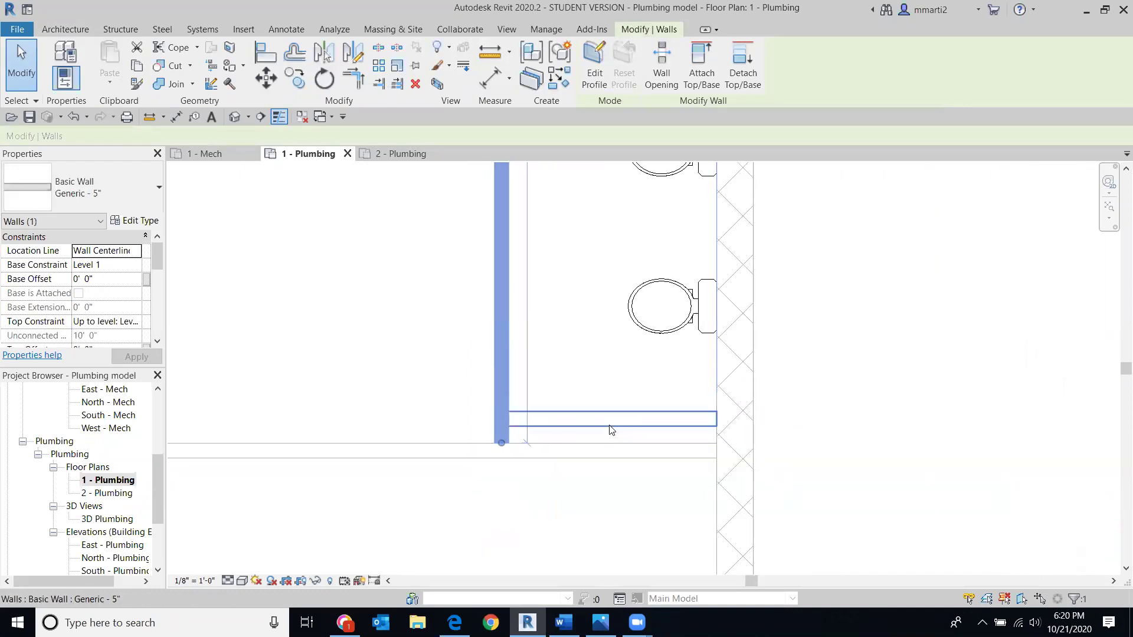
click(610, 428)
drag(502, 419, 502, 420)
click(617, 365)
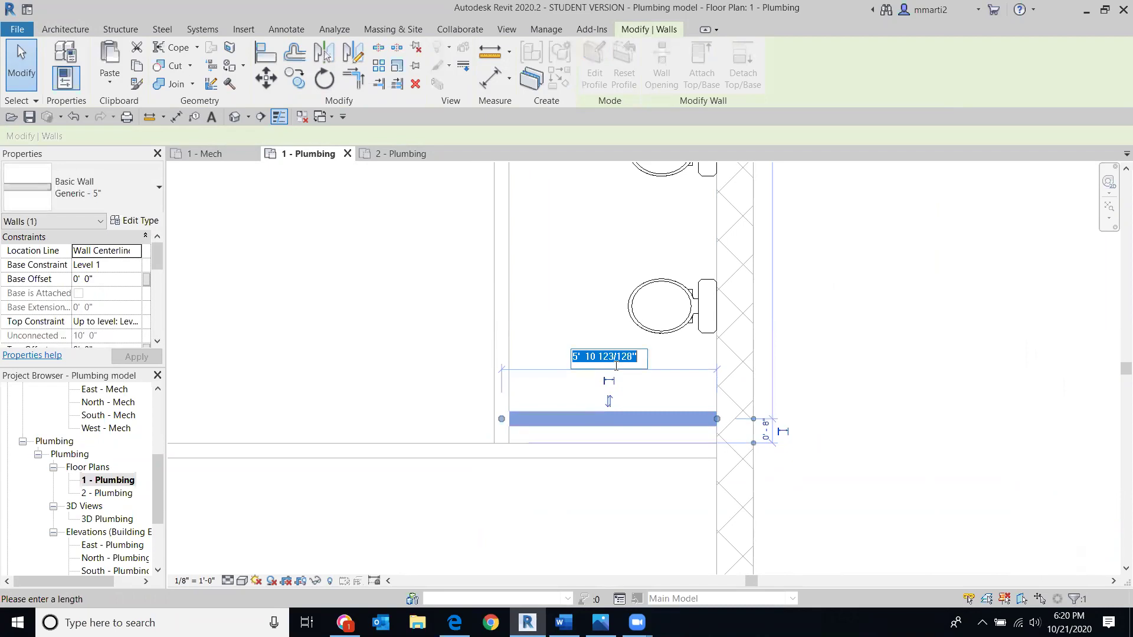
text(5 6)
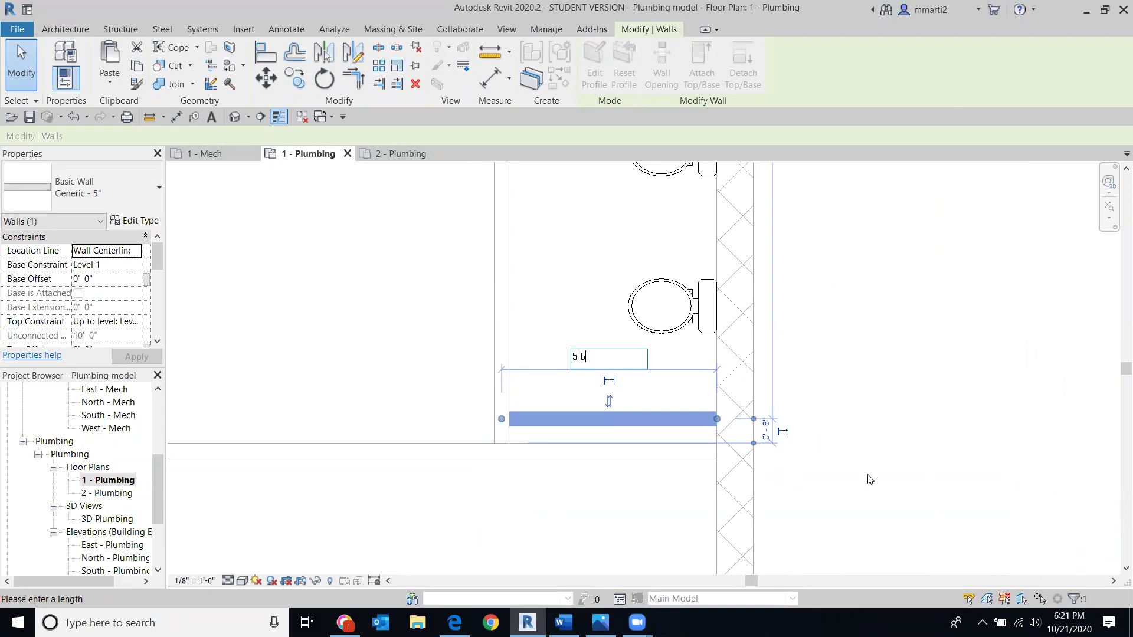
key(Return)
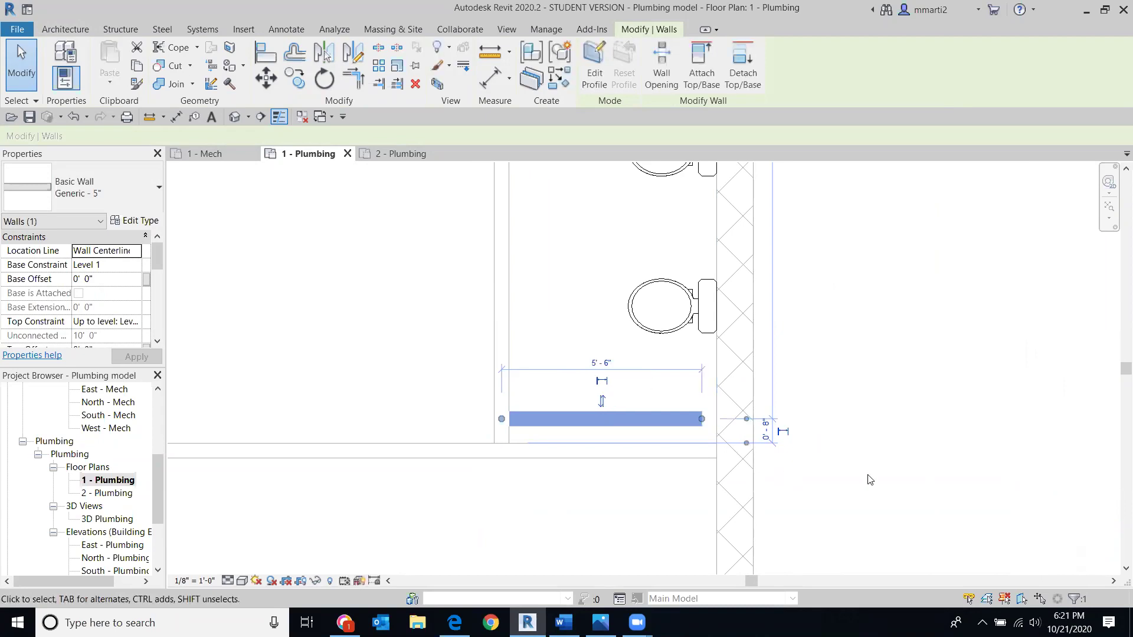
Delete the short horizontal wall near the corridor and the long partition wall west of the water closets
click(621, 495)
click(641, 426)
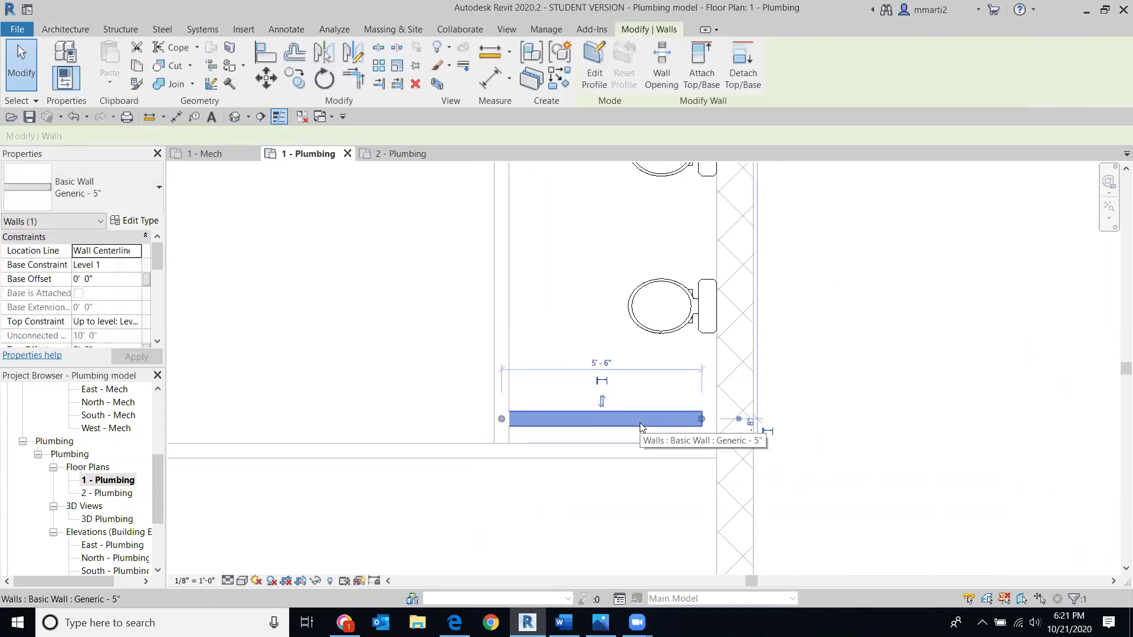
key(Escape)
scroll(676, 435, down, 4)
middle_drag(832, 456, 750, 546)
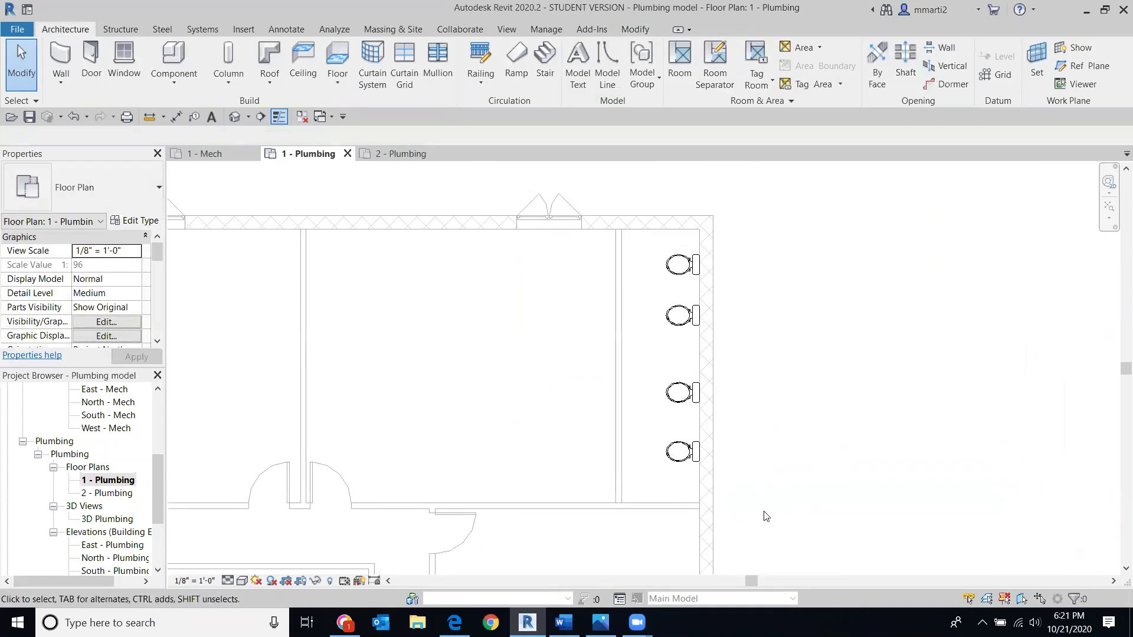
click(616, 339)
key(Delete)
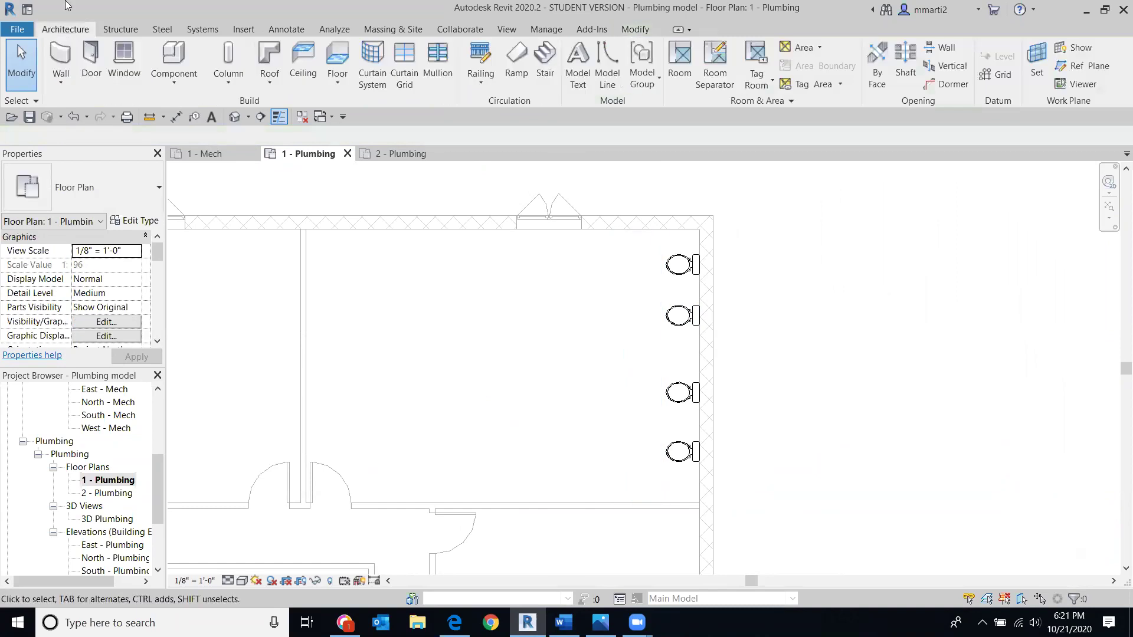
Draw a Generic - 5" wall up to Level 2 from the north wall to the corridor wall, about 4'-8" clear of the east wall
click(61, 62)
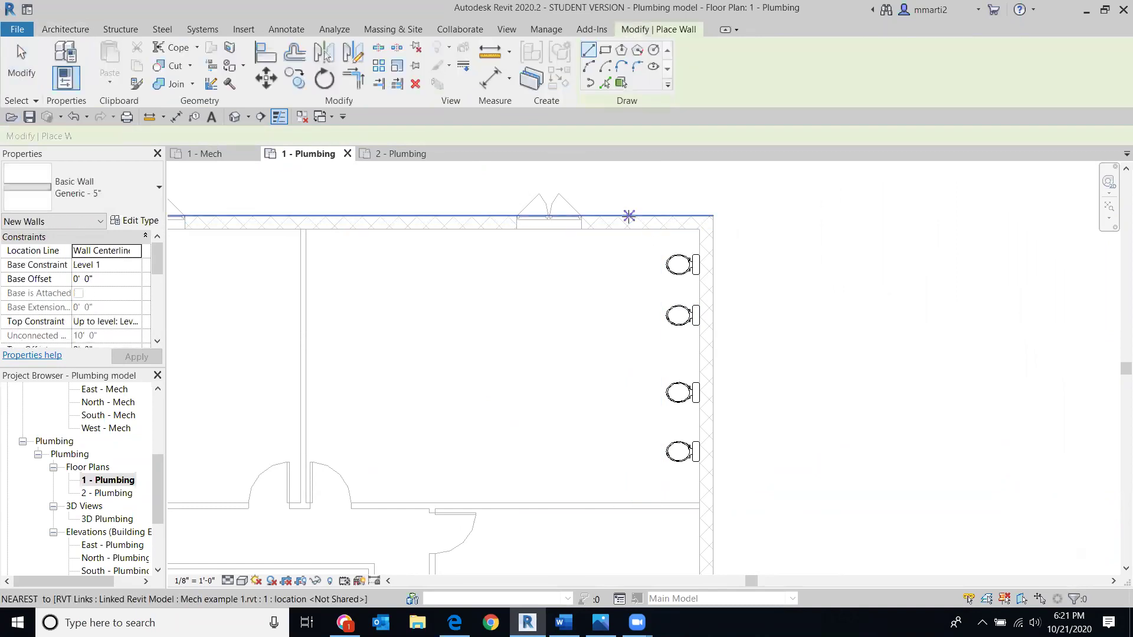
click(632, 230)
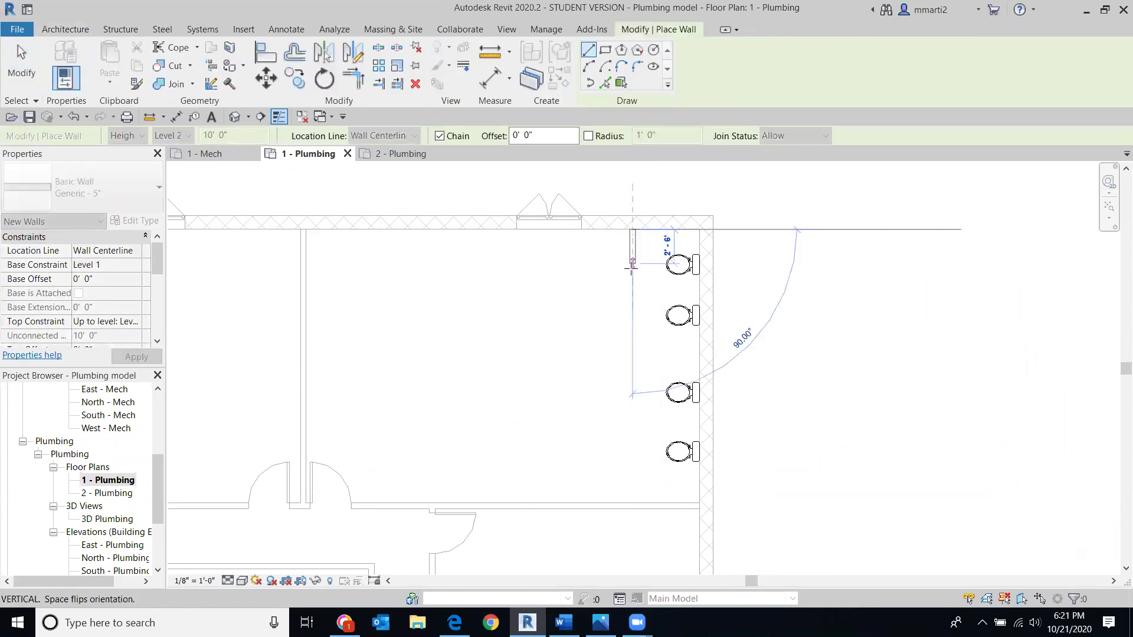
click(638, 506)
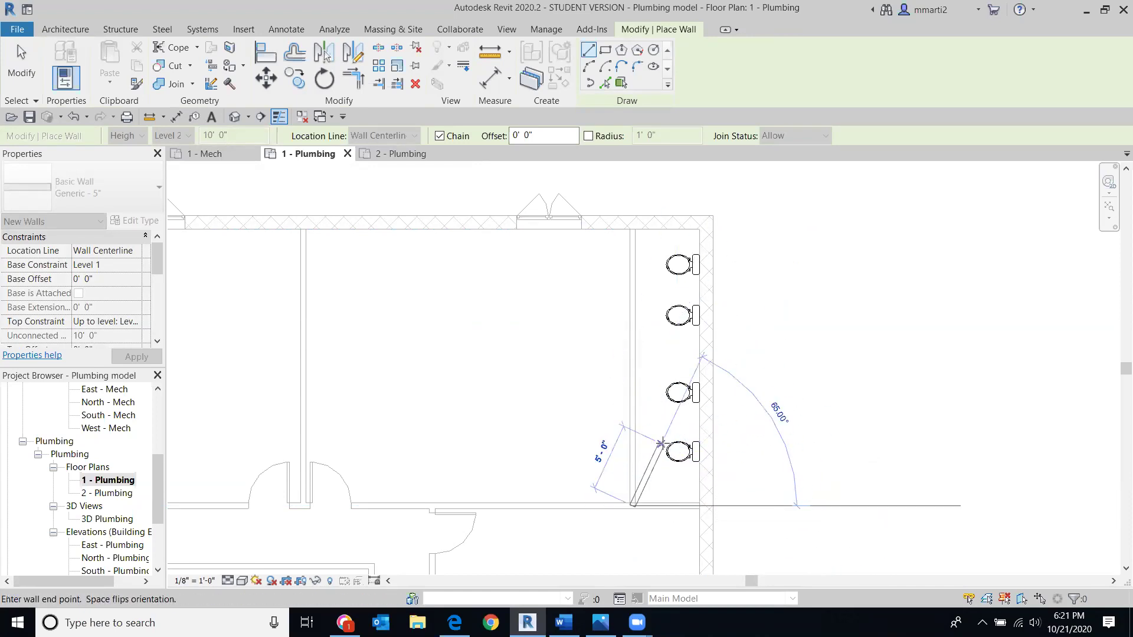
key(Escape)
key(Escape)
Measure the clear distance from the redrawn partition wall's east face to the east exterior wall along the north wall
scroll(583, 162, up, 1)
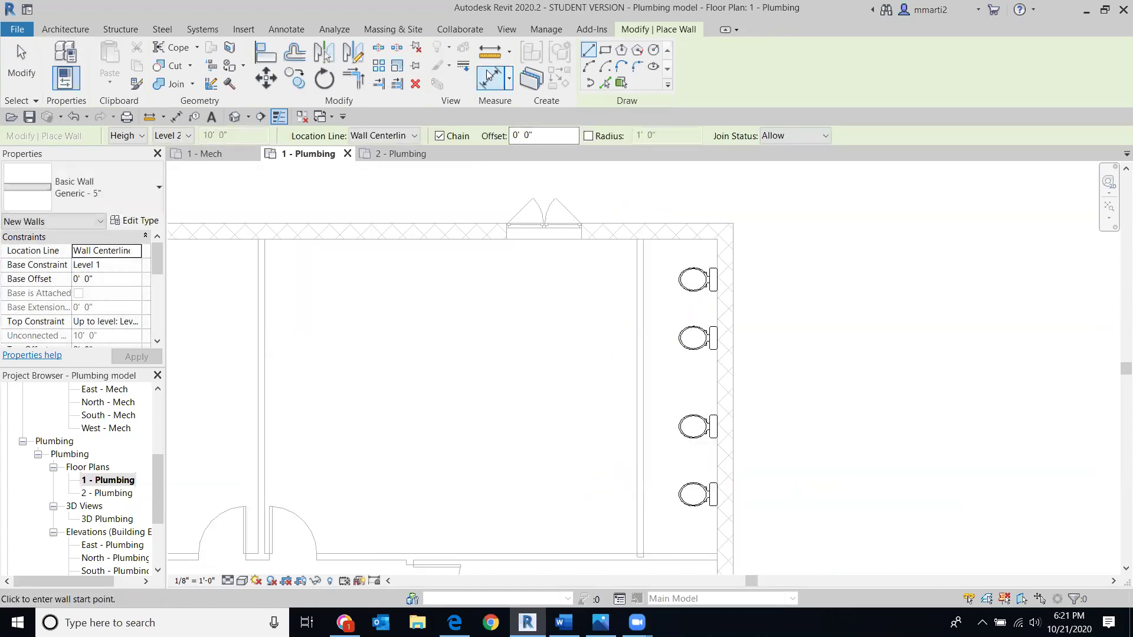
click(643, 239)
click(716, 239)
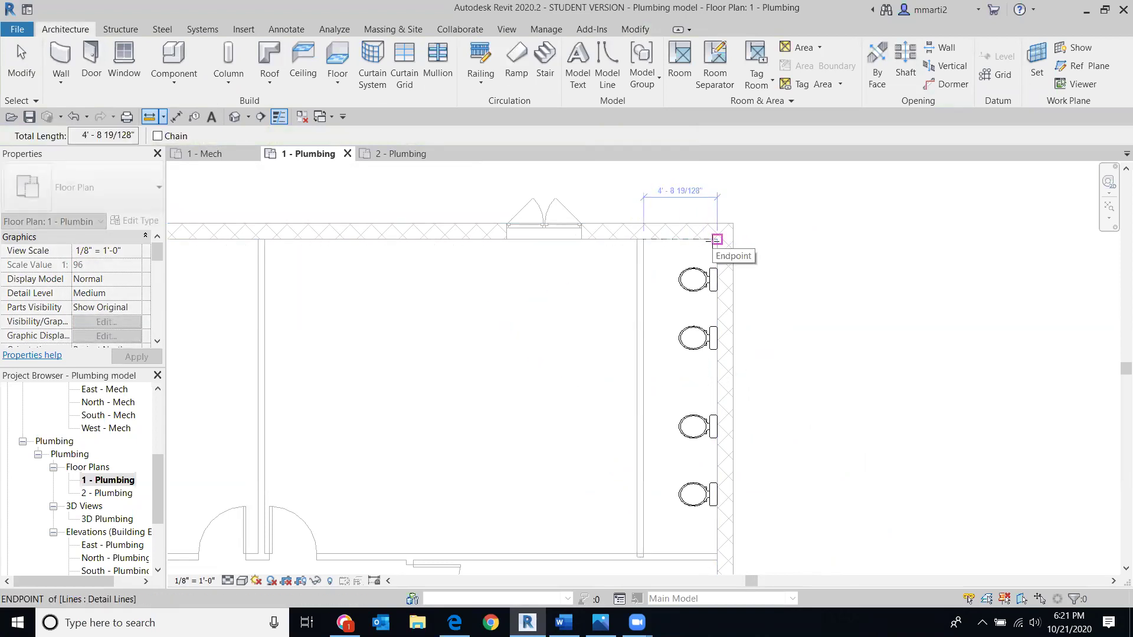
Move the long partition wall west so its east face is about 5'-2" clear of the east exterior wall
scroll(716, 239, up, 2)
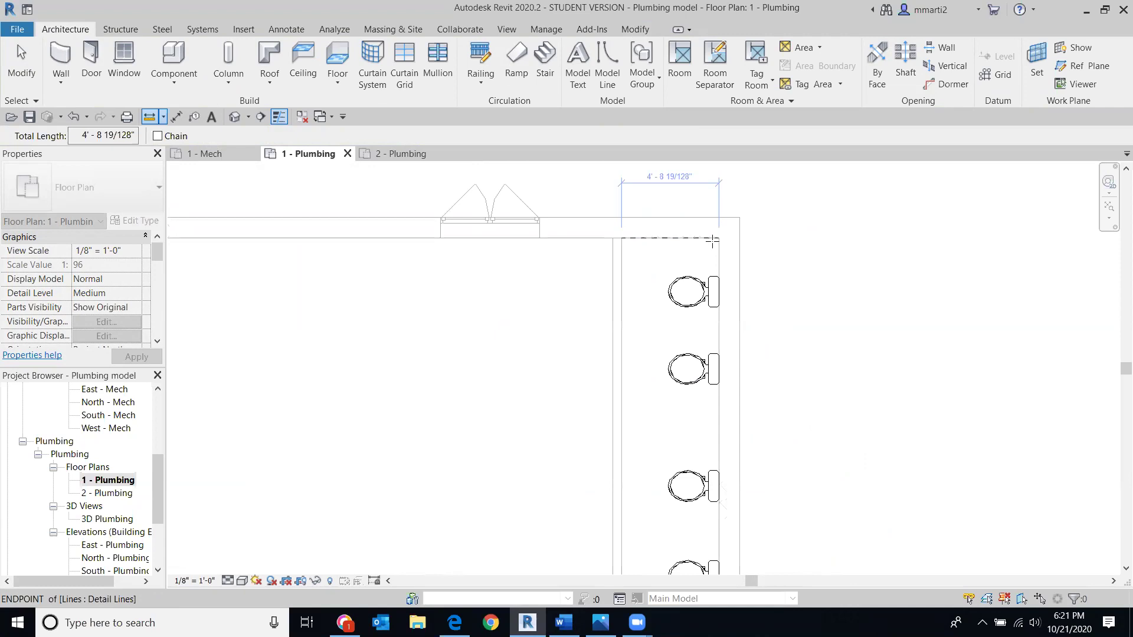
key(Escape)
key(Escape)
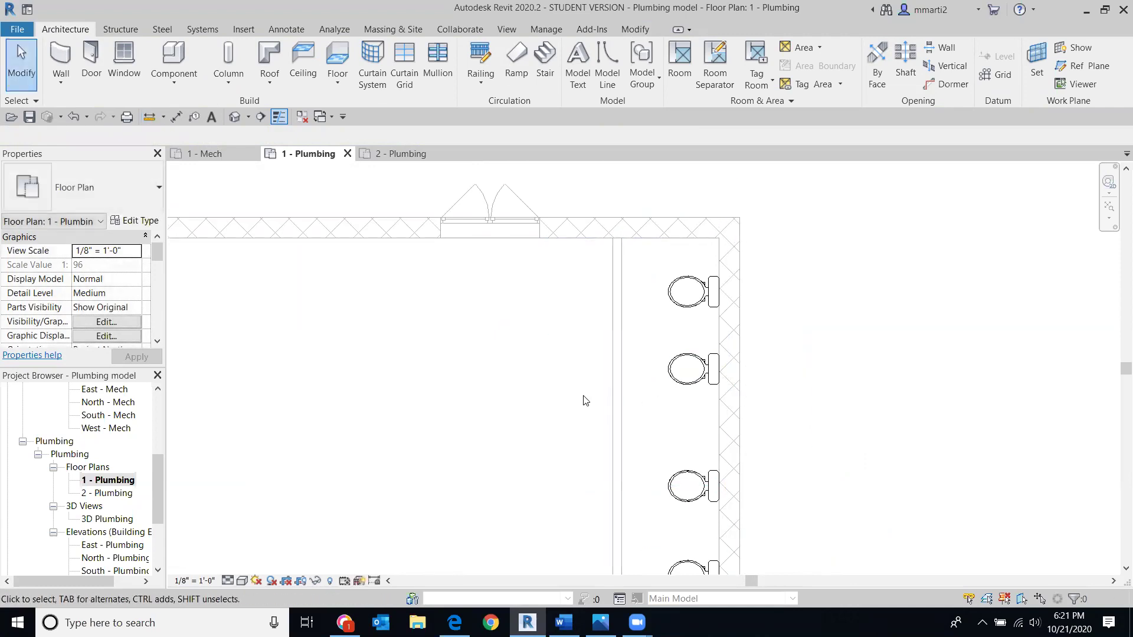
drag(612, 399, 611, 400)
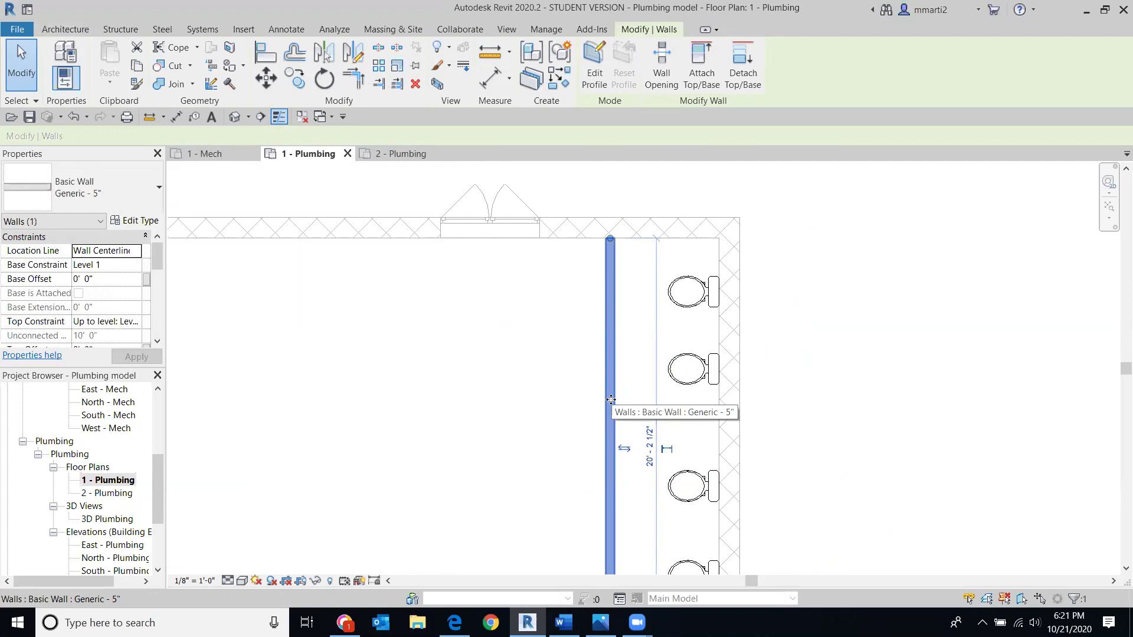
drag(610, 400, 607, 399)
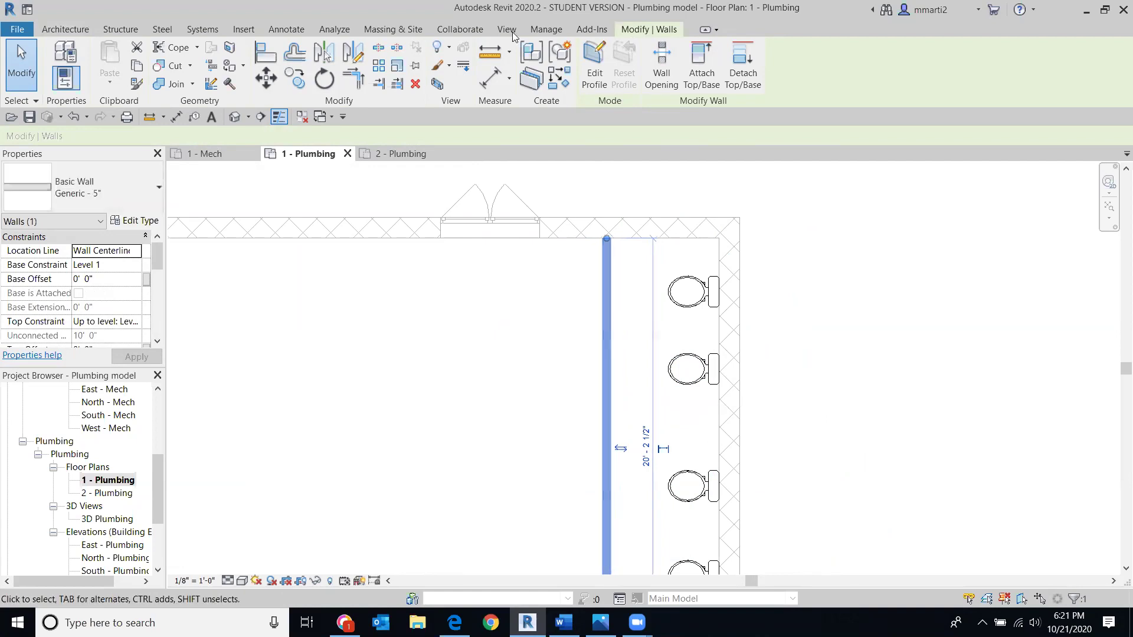
Measure the clear distance from the moved partition wall's east face to the east exterior wall
click(490, 52)
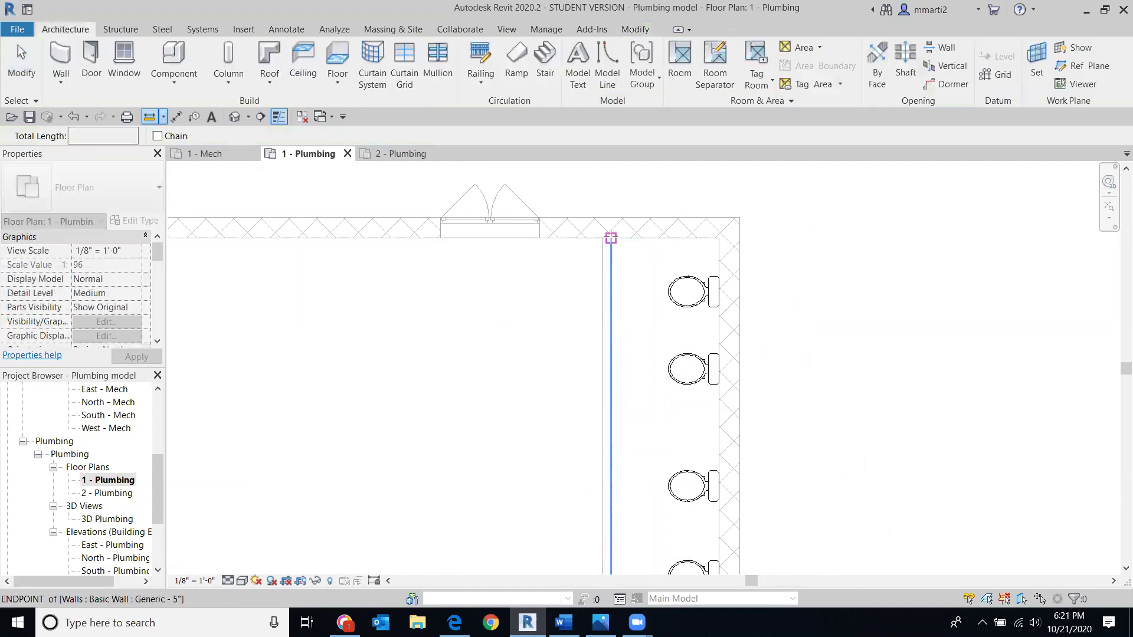
click(611, 238)
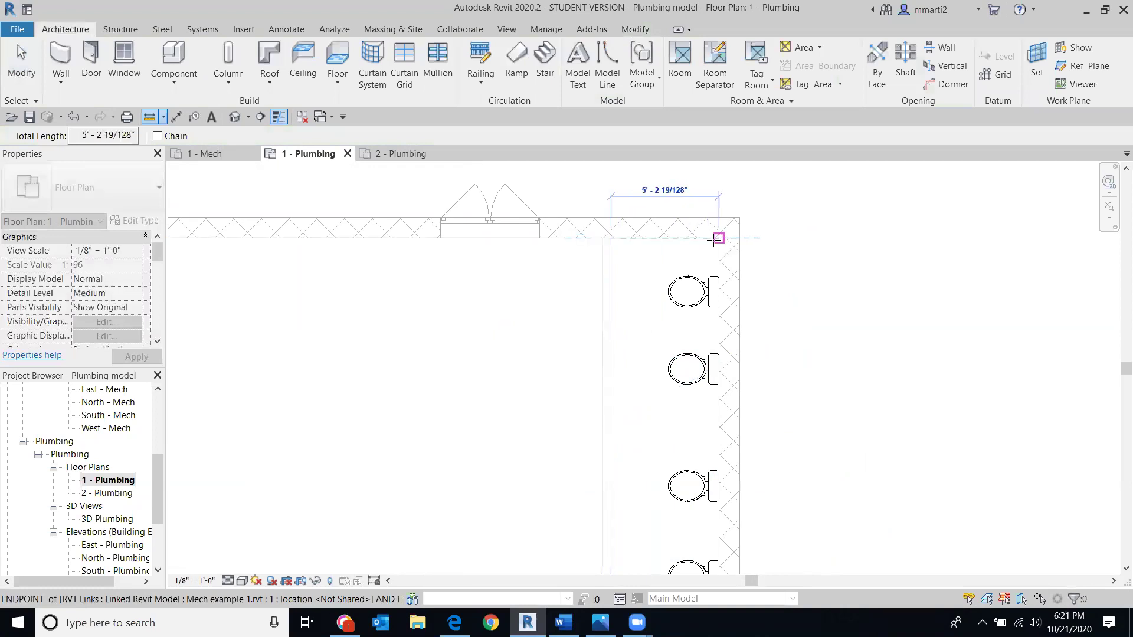
key(Escape)
key(Escape)
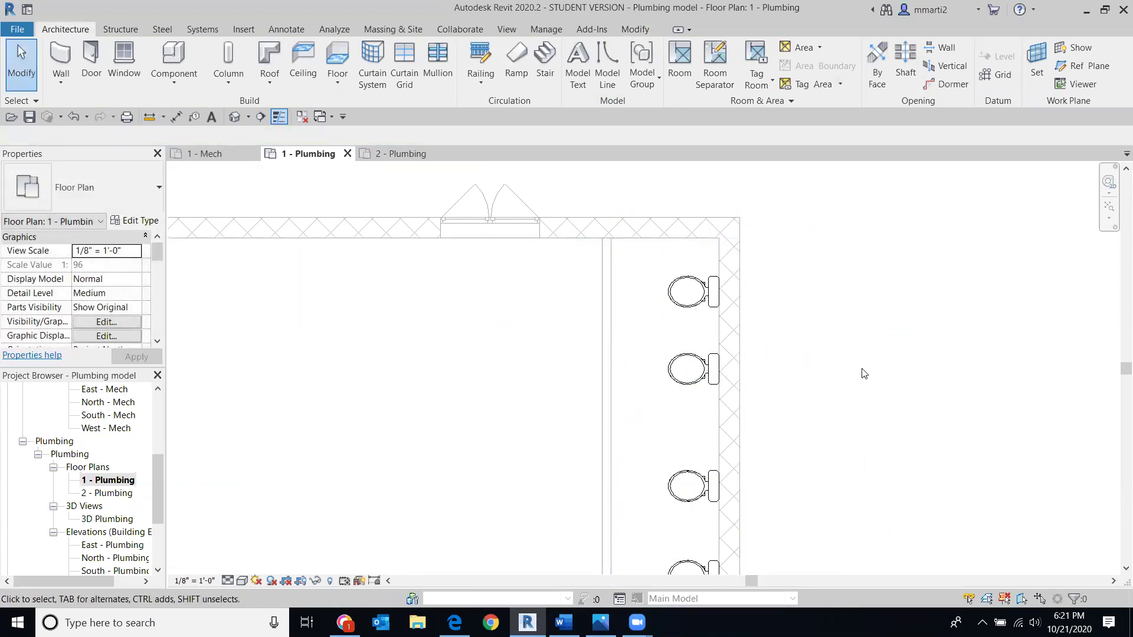
Draw a Generic - 5" stall wall from the east wall to the partition, between the first and second water closets, 4'-6" from the north wall
scroll(864, 373, down, 2)
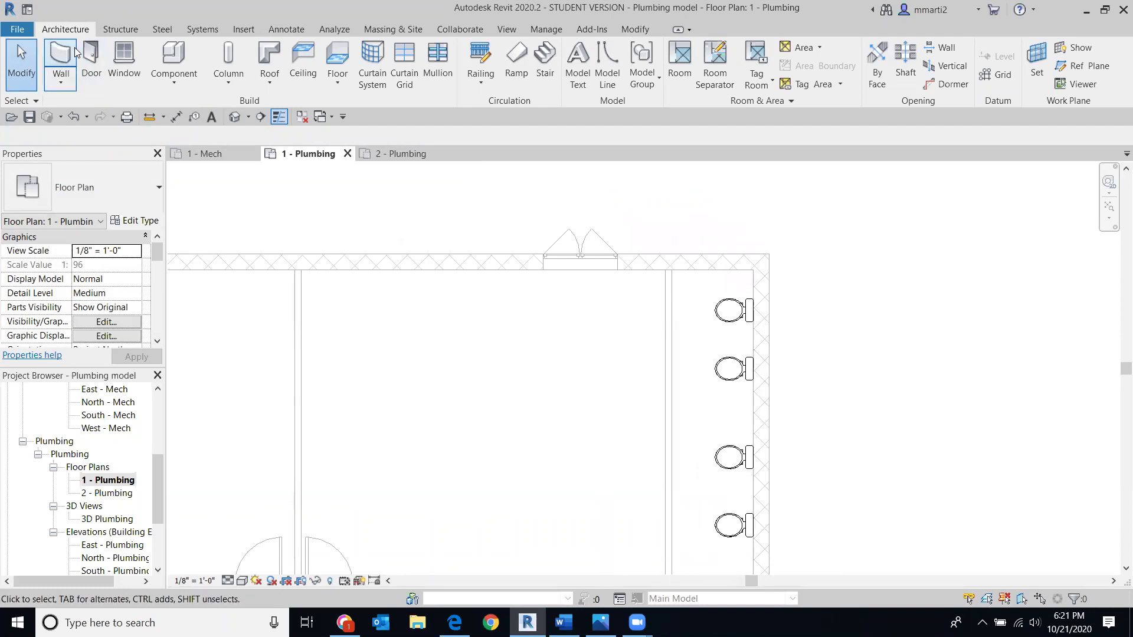
click(61, 66)
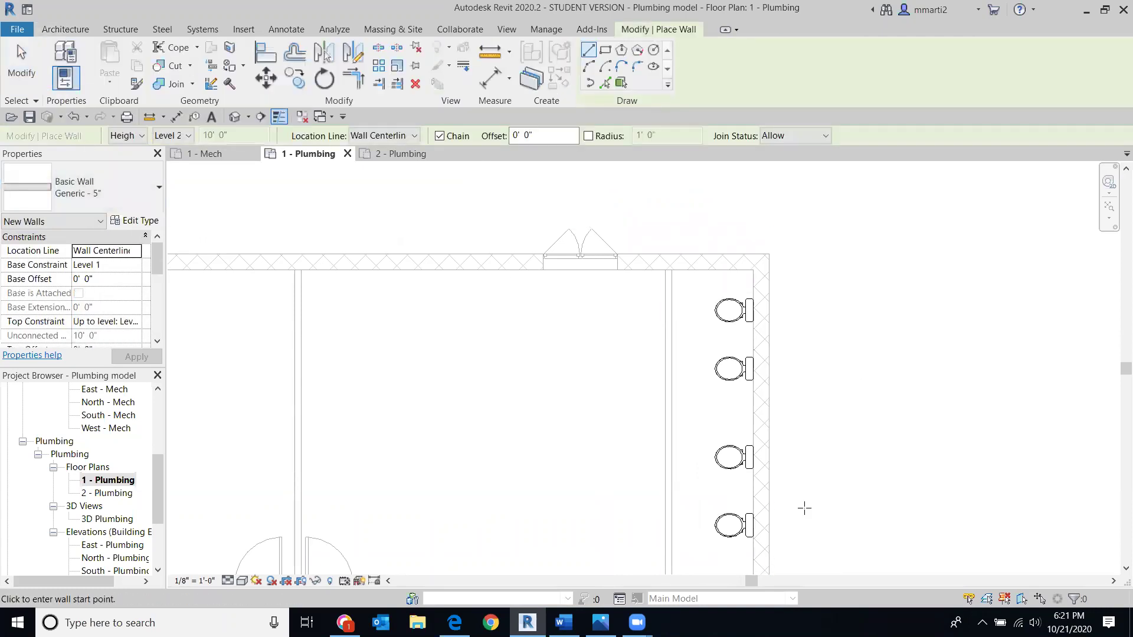
click(752, 340)
click(669, 340)
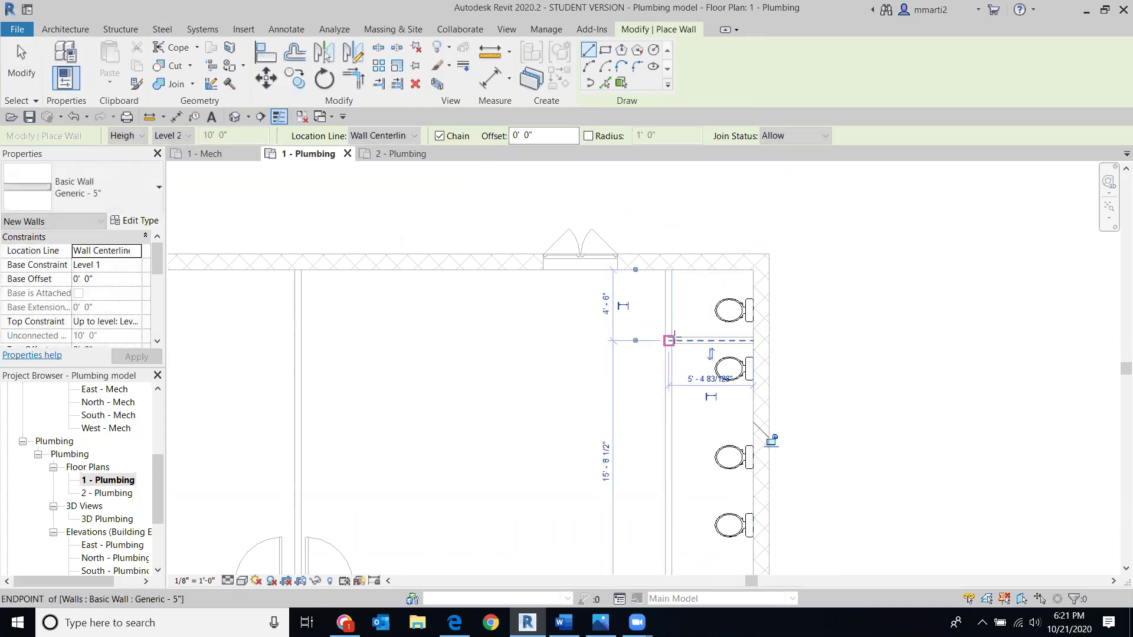
click(663, 271)
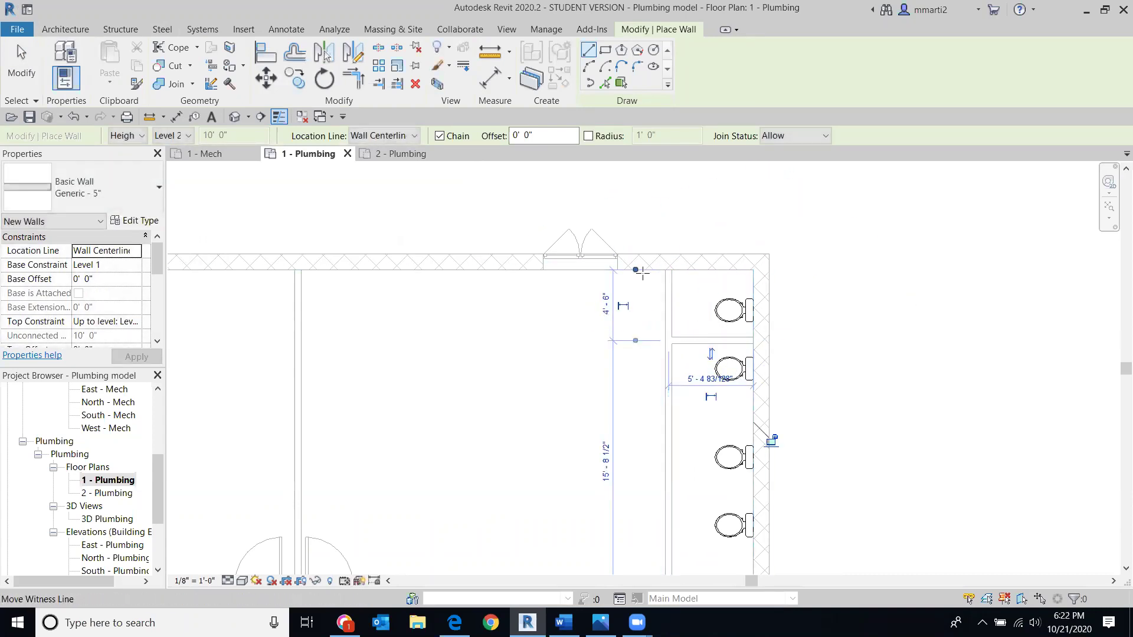
scroll(693, 312, up, 4)
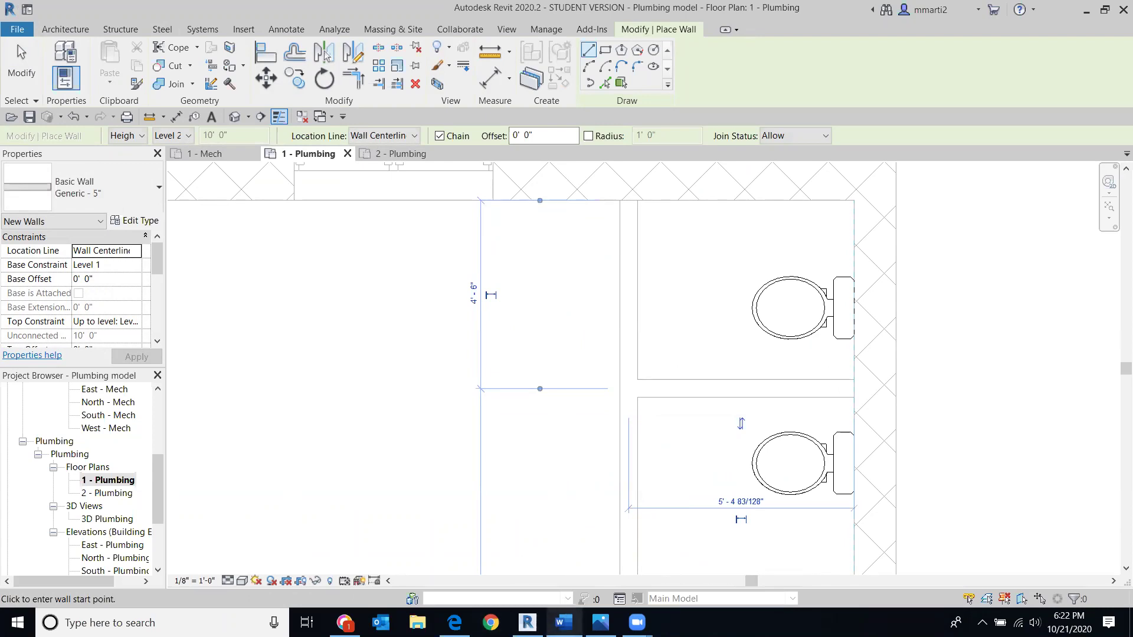
Review the toilet compartment size and clearance requirements in the Word document, and return to Revit
click(564, 624)
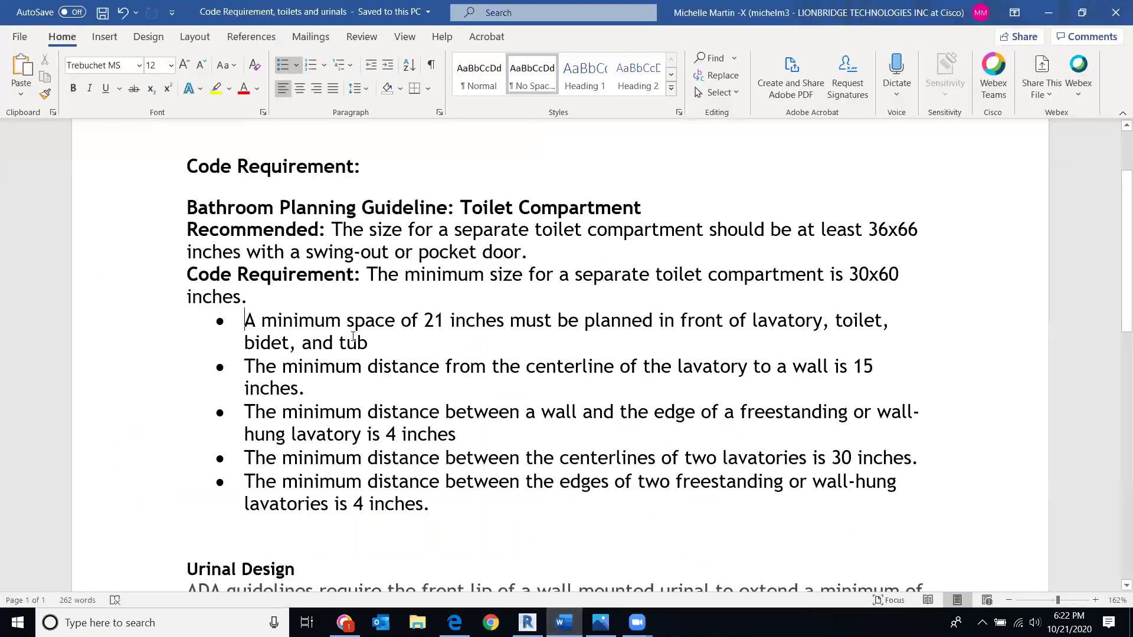
scroll(353, 337, down, 3)
scroll(432, 281, up, 3)
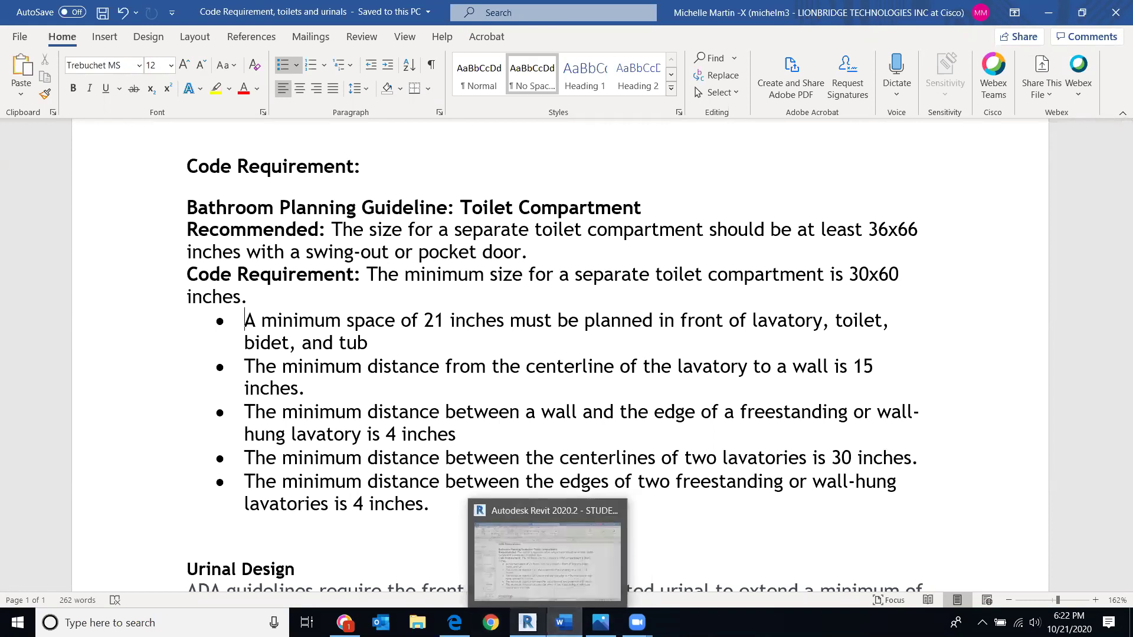
click(527, 622)
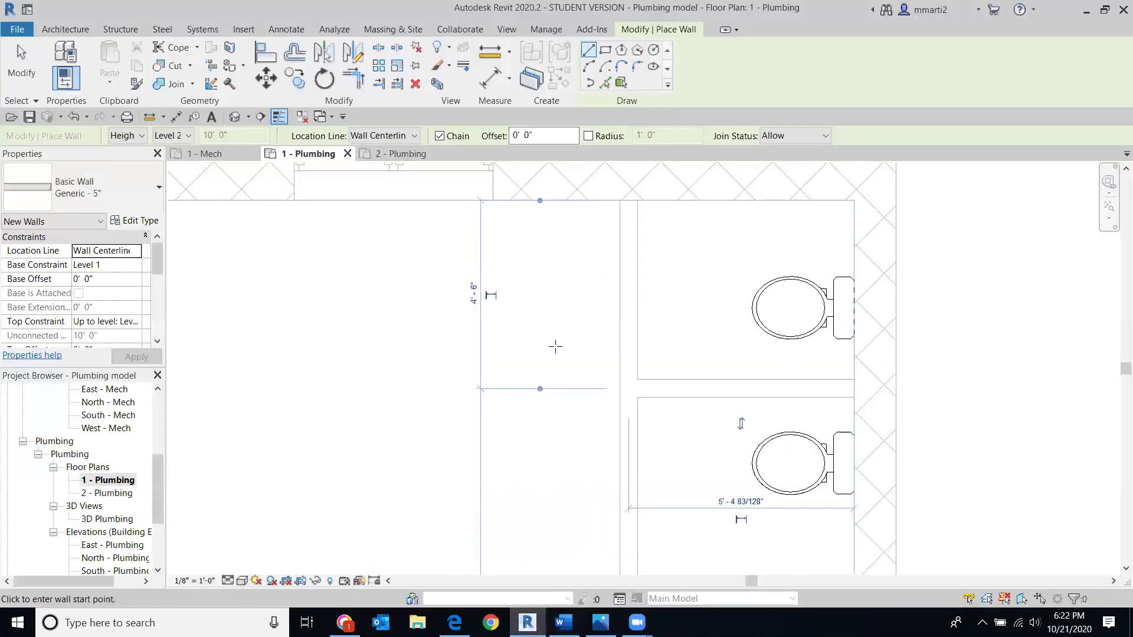
Set the distance from the north wall's inner face to the first stall wall's north face to 4'-6"
drag(540, 389, 540, 380)
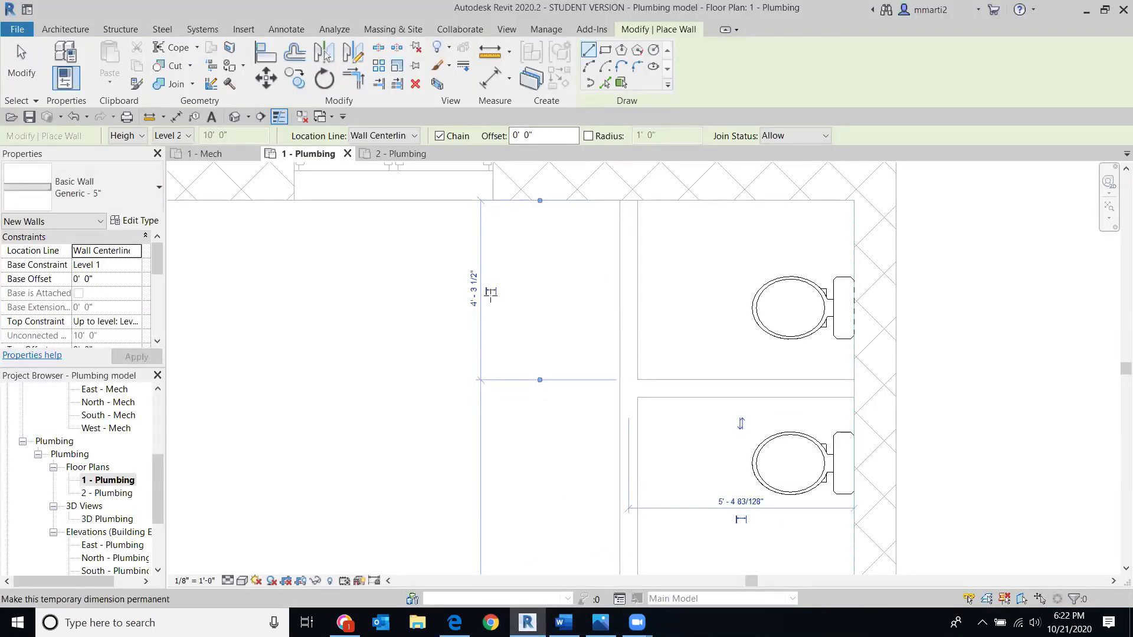
click(476, 305)
text(4)
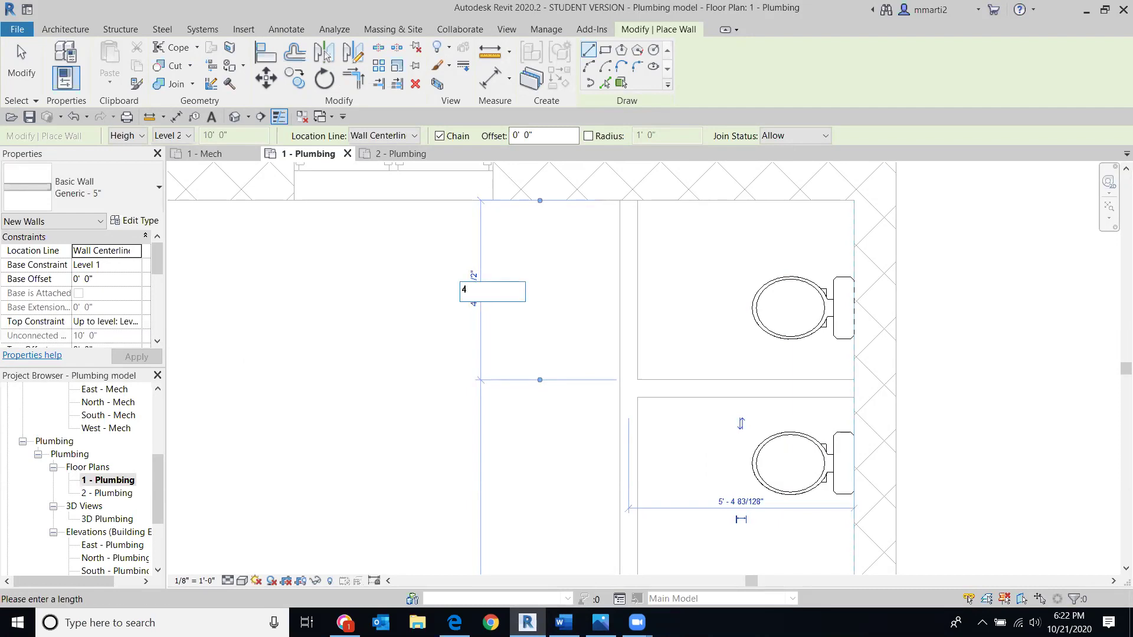
text(' - 6)
key(Return)
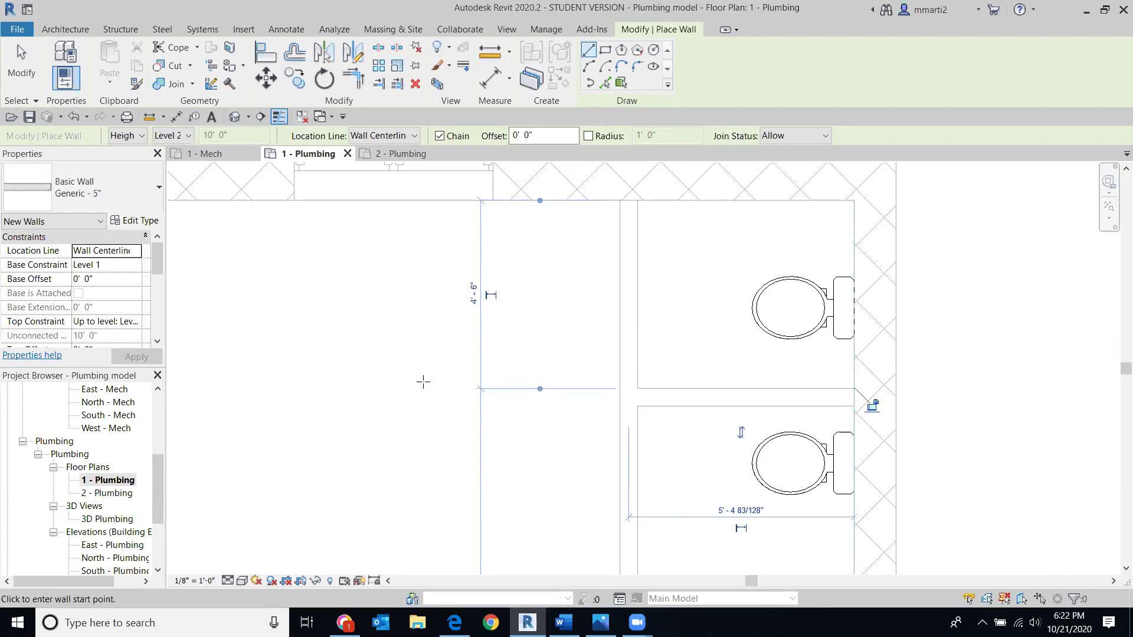
scroll(455, 296, up, 2)
scroll(447, 284, down, 4)
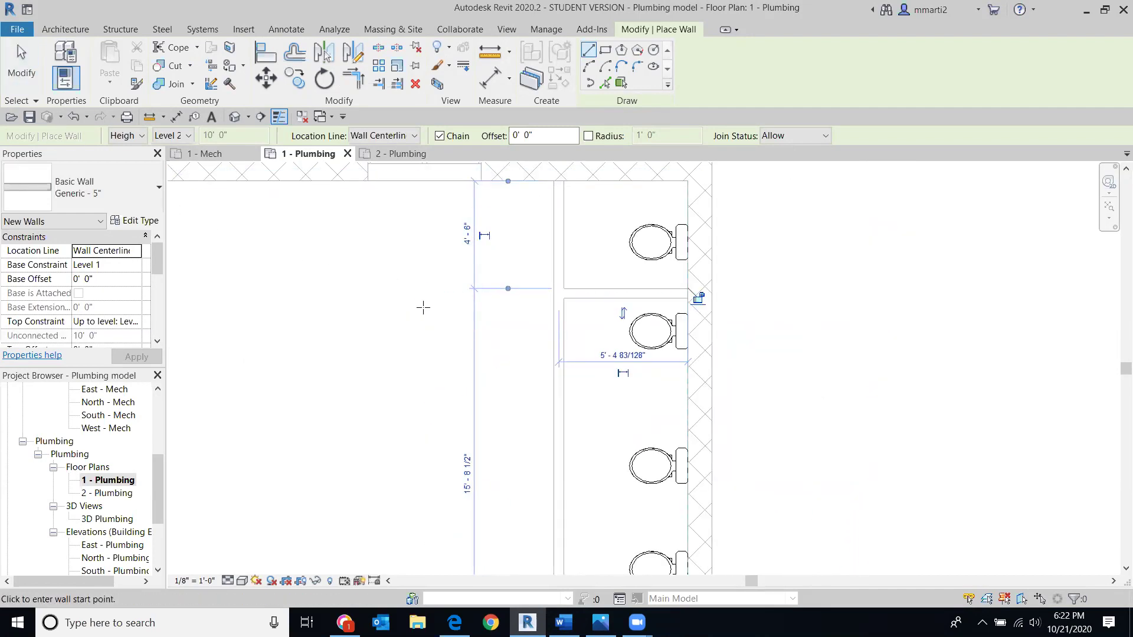
Draw a Generic - 5" stall wall from the east wall to the partition, between the second and third water closets
click(24, 73)
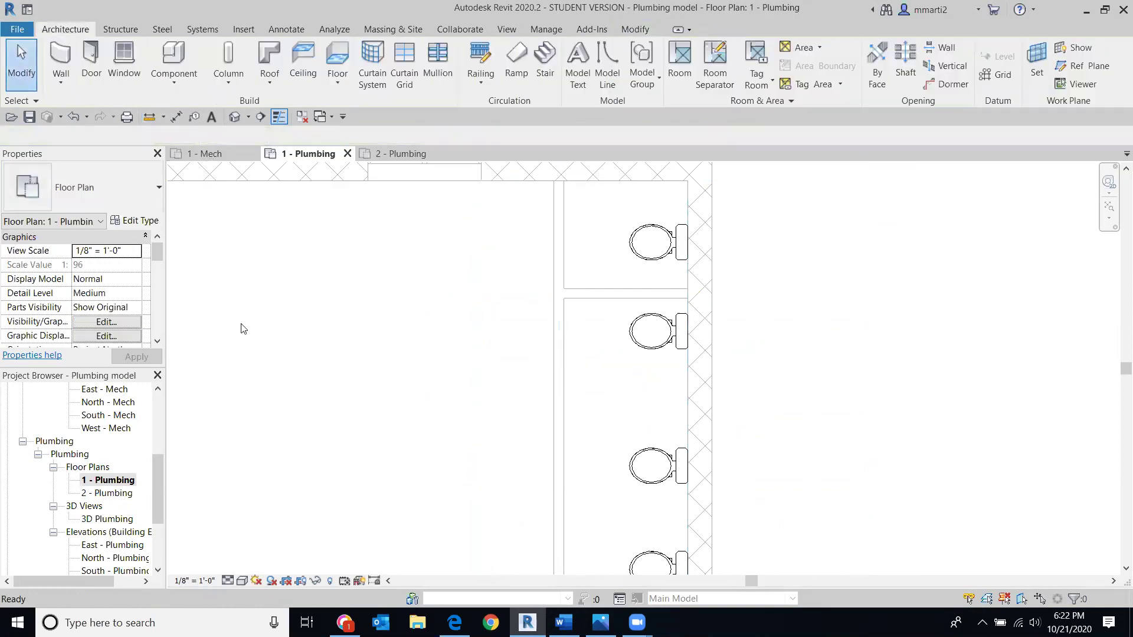
click(68, 73)
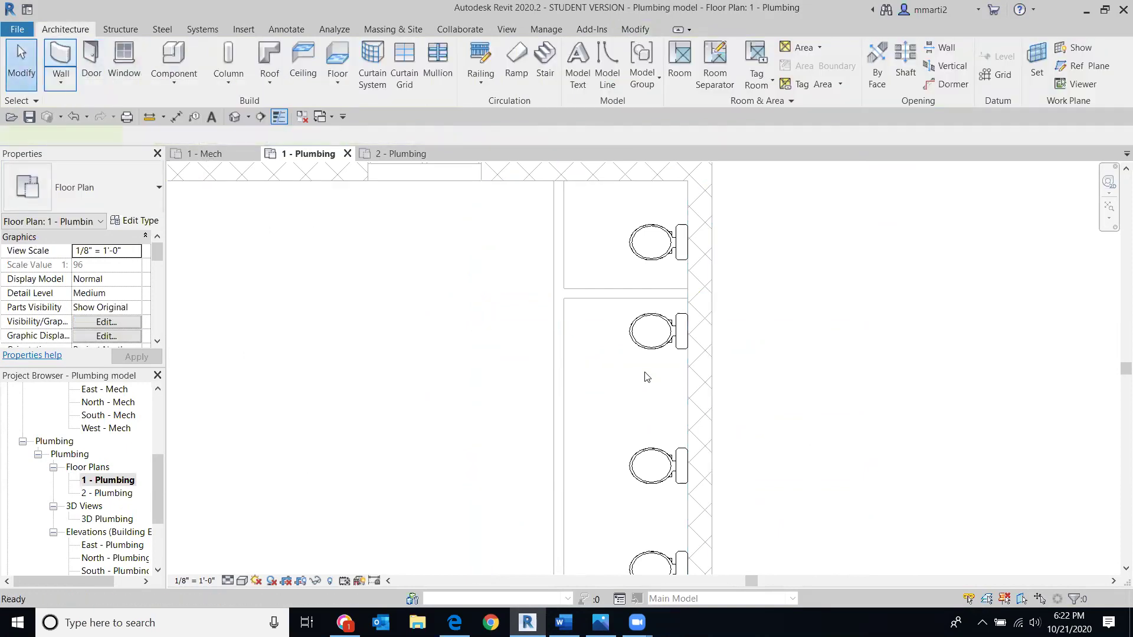
click(687, 393)
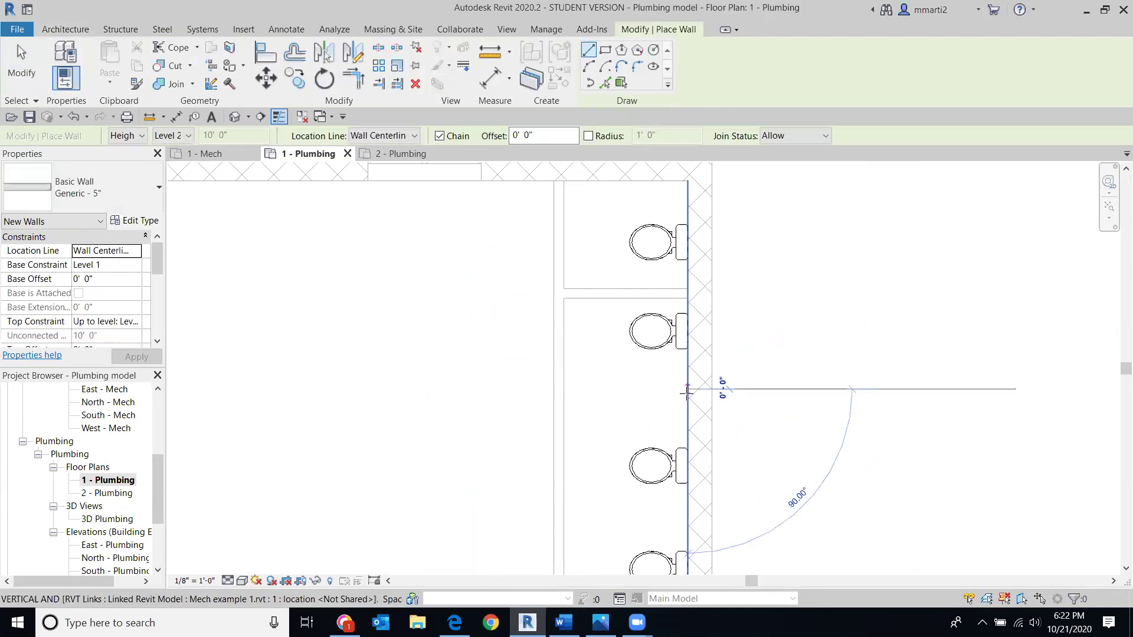
click(564, 389)
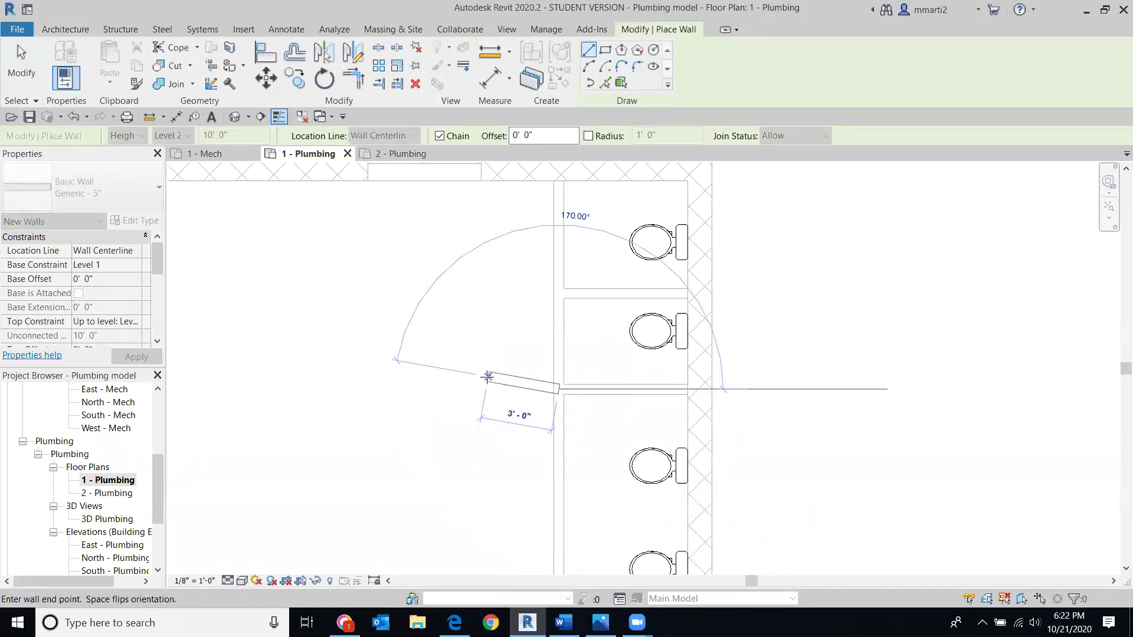
right_click(488, 377)
click(501, 387)
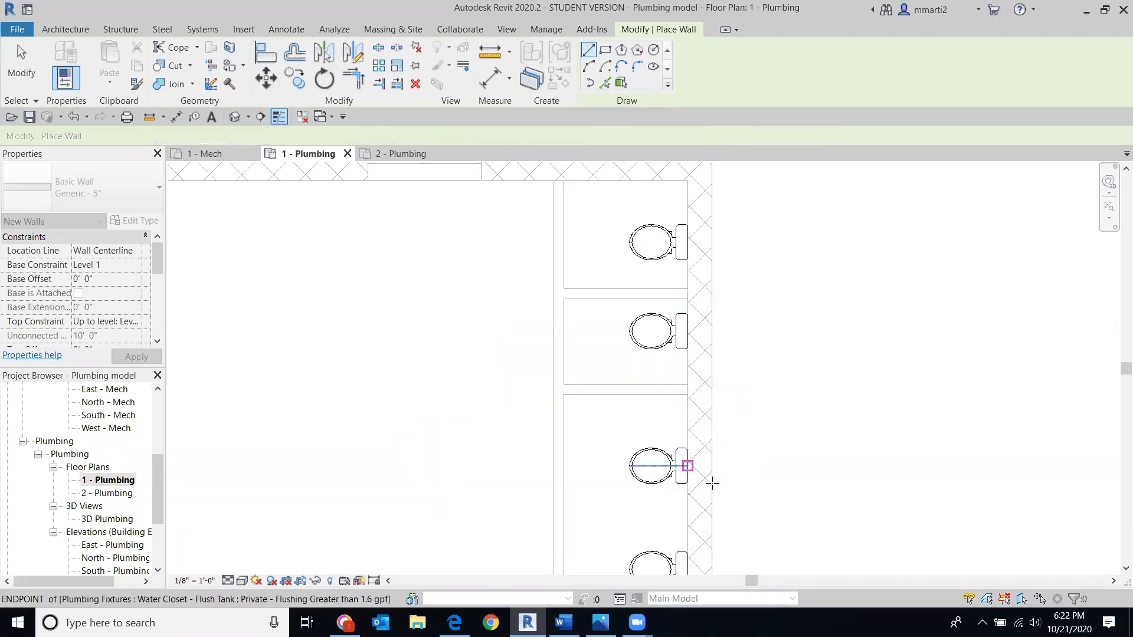
Draw a third stall wall between the third and fourth water closets, 5'-6" south of the second stall wall
click(686, 520)
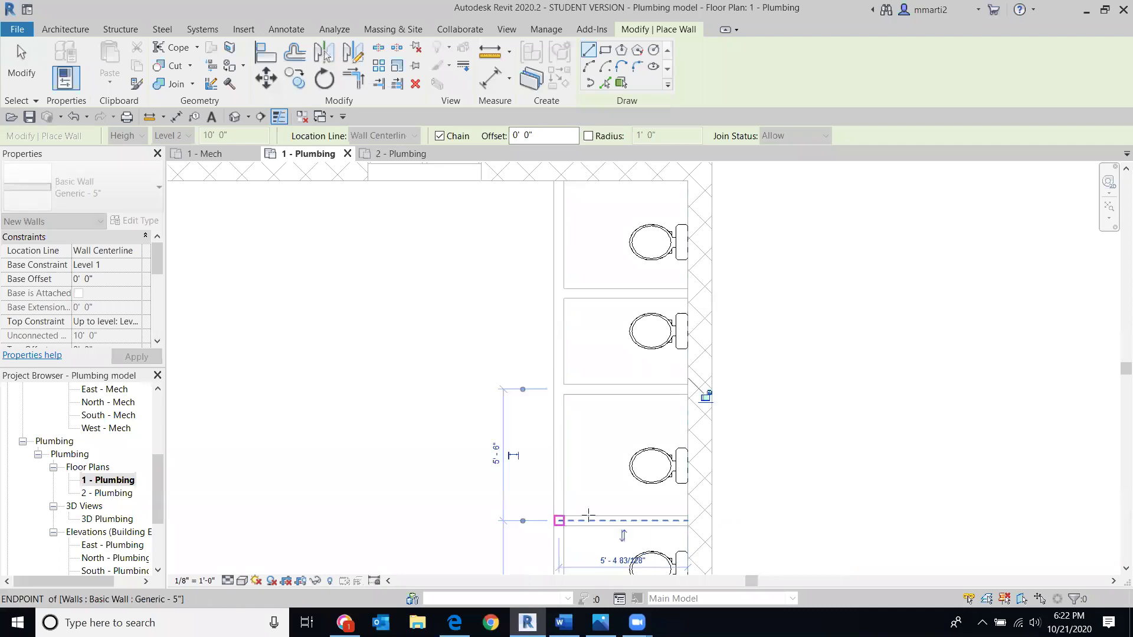
right_click(425, 375)
click(455, 385)
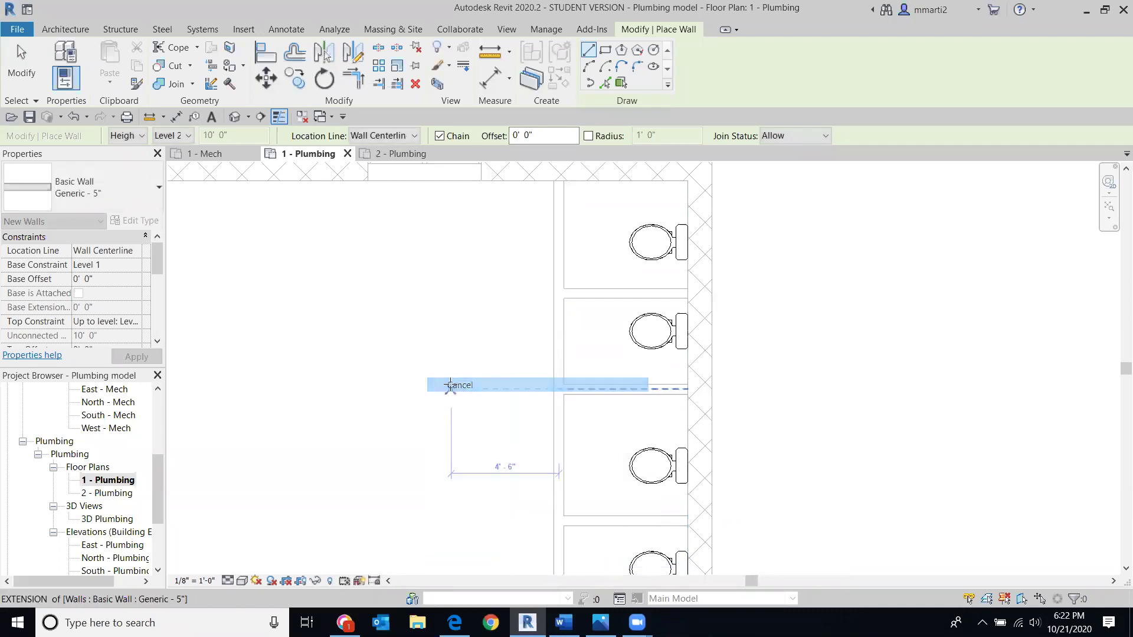
scroll(454, 378, down, 2)
middle_drag(458, 372, 571, 301)
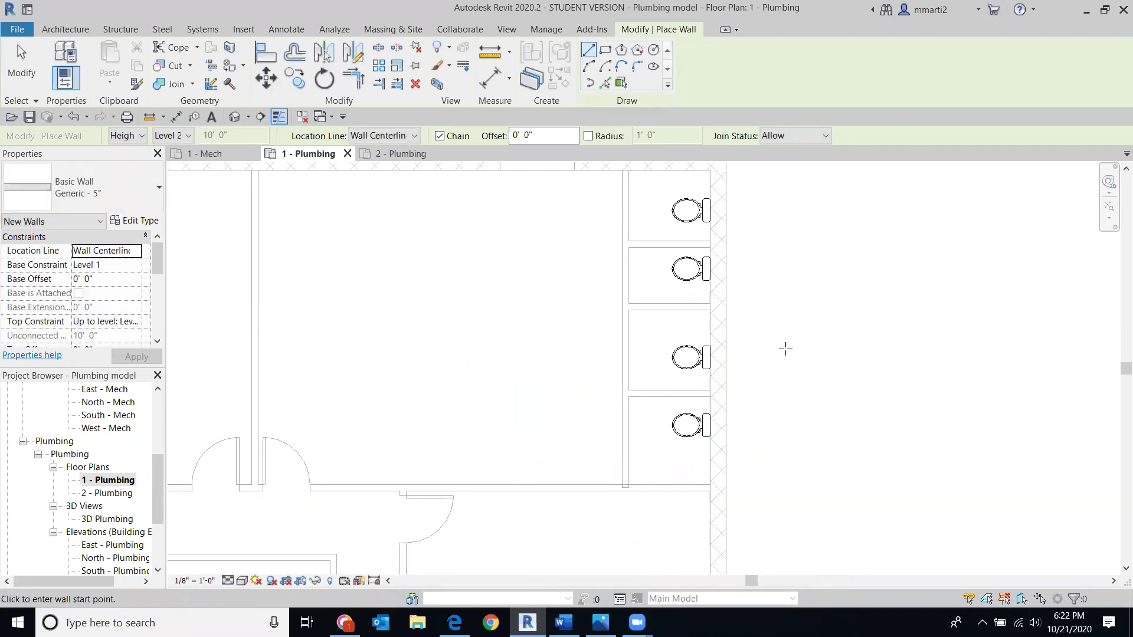
key(Escape)
key(Escape)
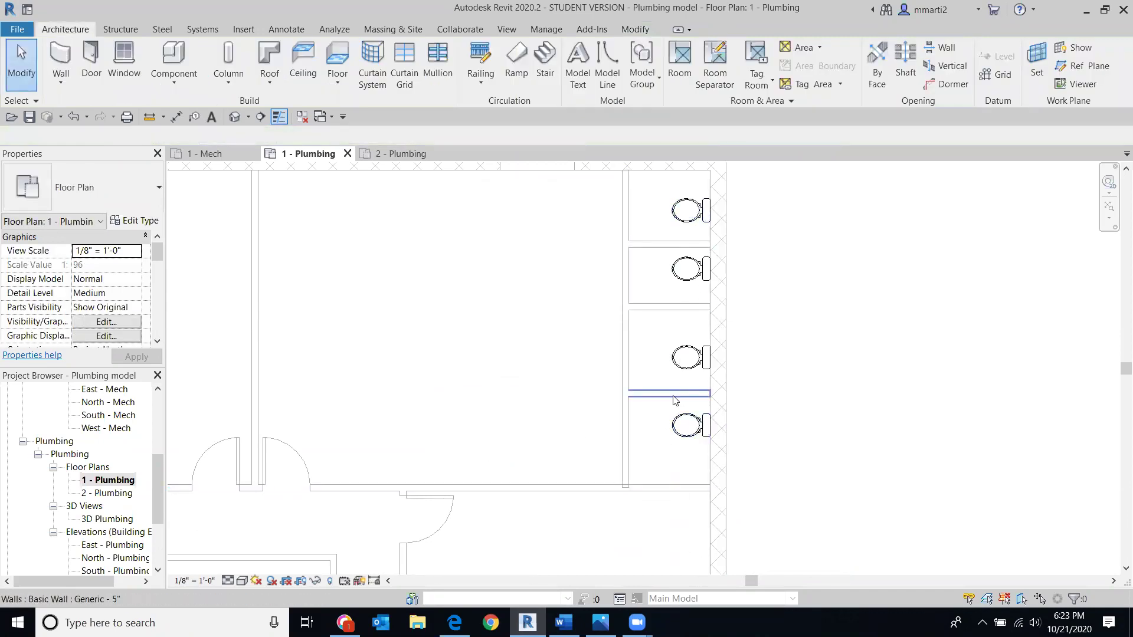
Nudge the southernmost water closet to about 2'-9" from the corridor wall, and the stall wall north of it to 5'-6" from that wall
click(696, 429)
key(Down)
key(Down)
key(Down)
key(Down)
key(Down)
key(Down)
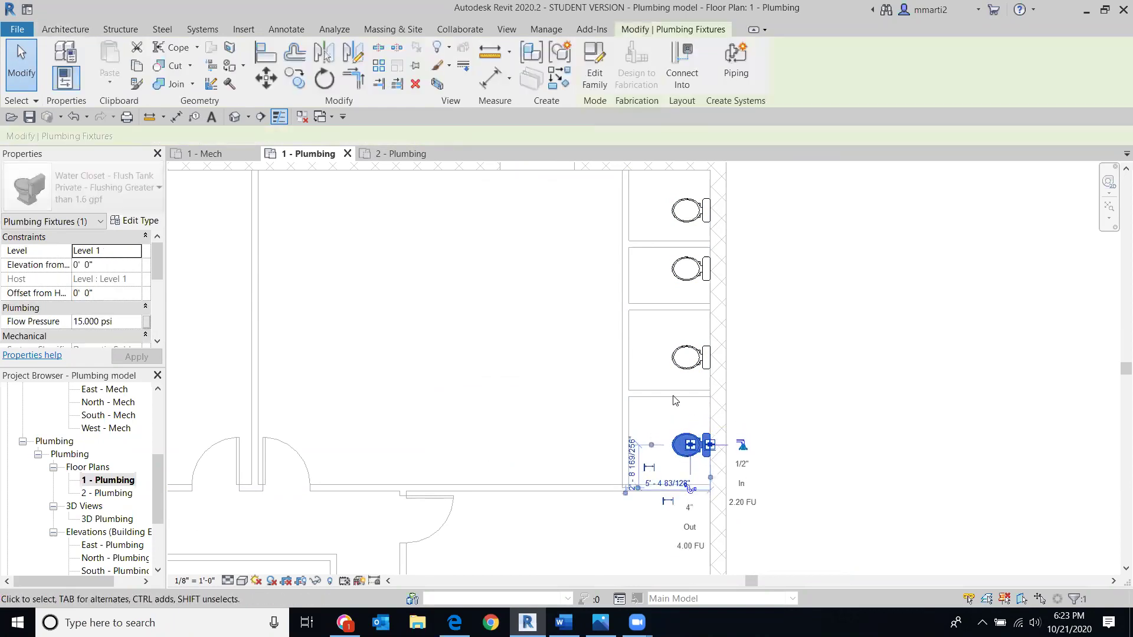
click(671, 401)
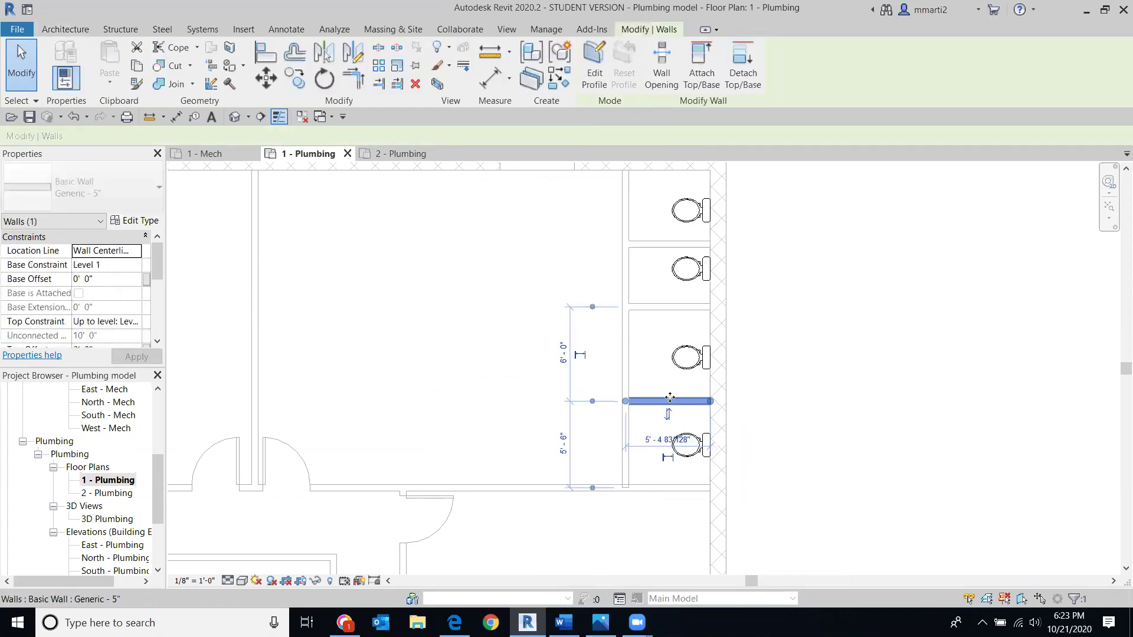
click(527, 340)
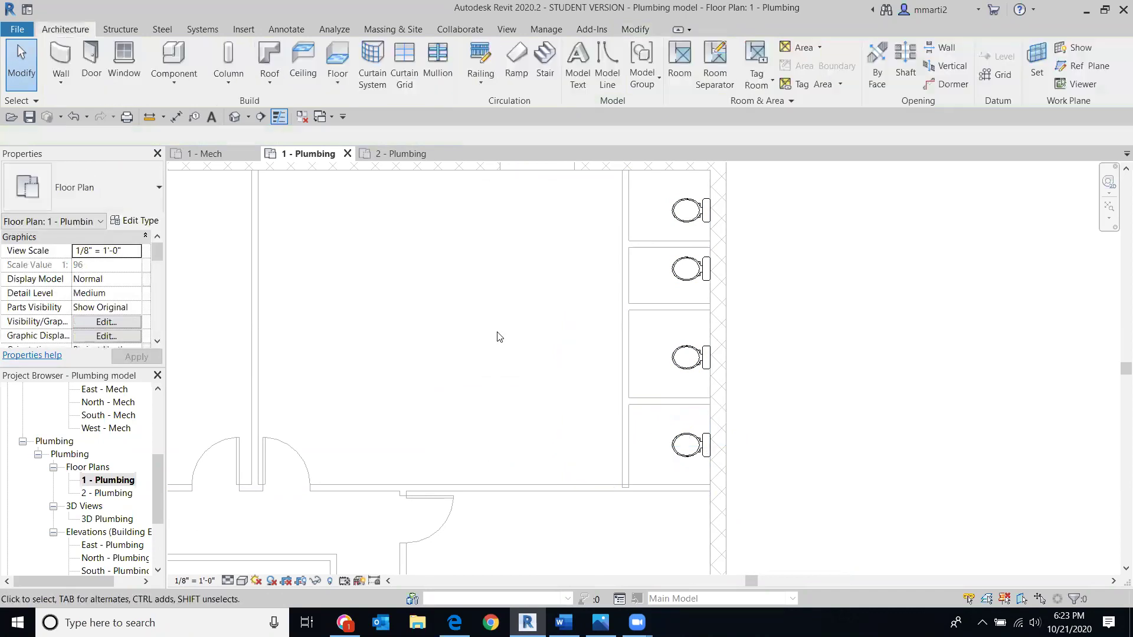
Nudge the stall wall between the second and third water closets south to 5'-0" from the first stall wall
click(691, 307)
key(Down)
key(Down)
key(Down)
key(Down)
key(Down)
key(Down)
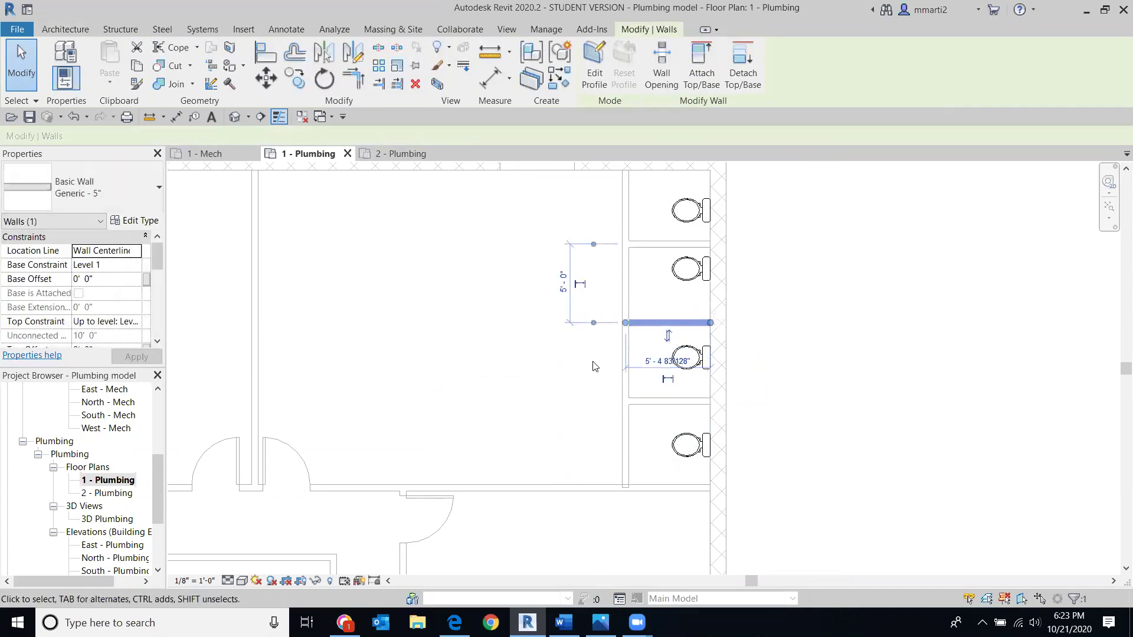
click(521, 332)
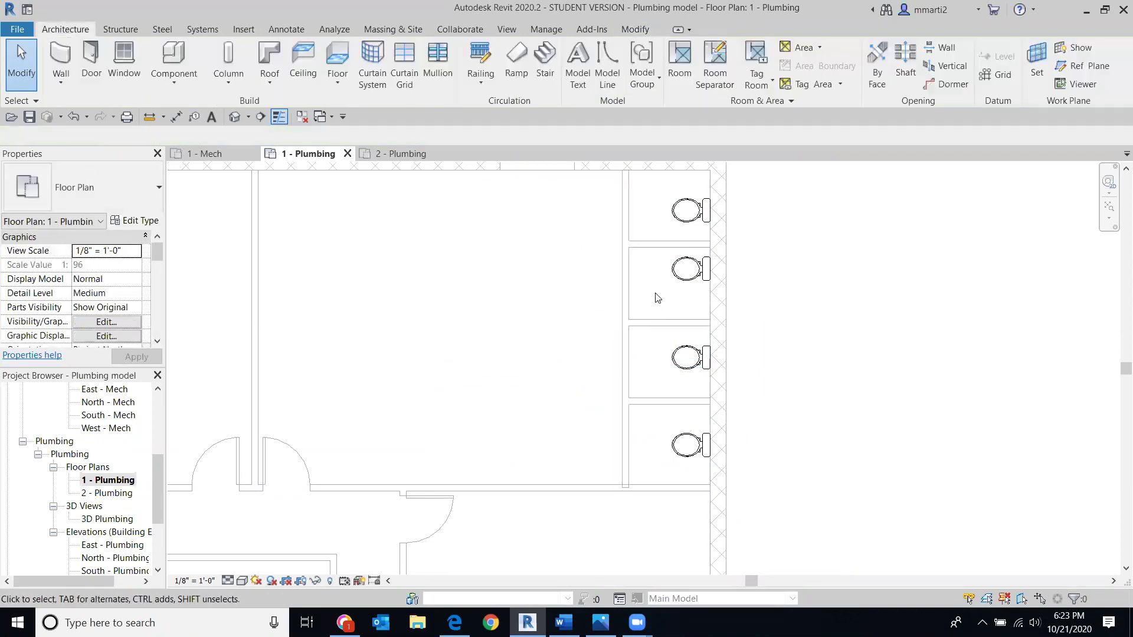
Move the second water closet from the north slightly south, to about the middle of its stall
click(685, 270)
drag(687, 273, 688, 294)
click(879, 401)
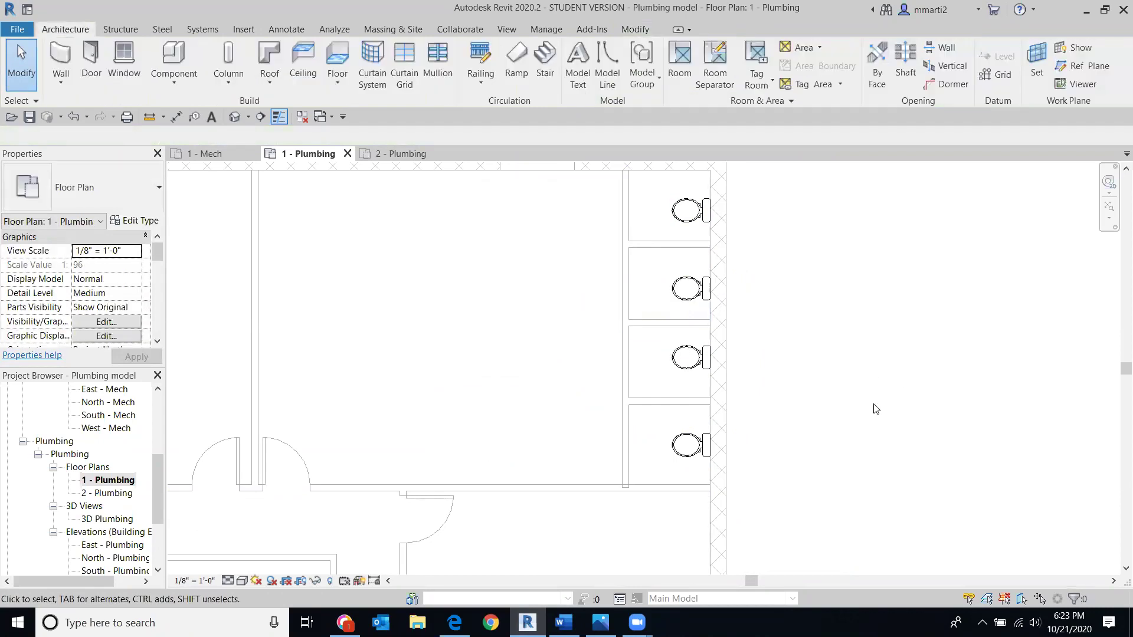
scroll(800, 256, down, 2)
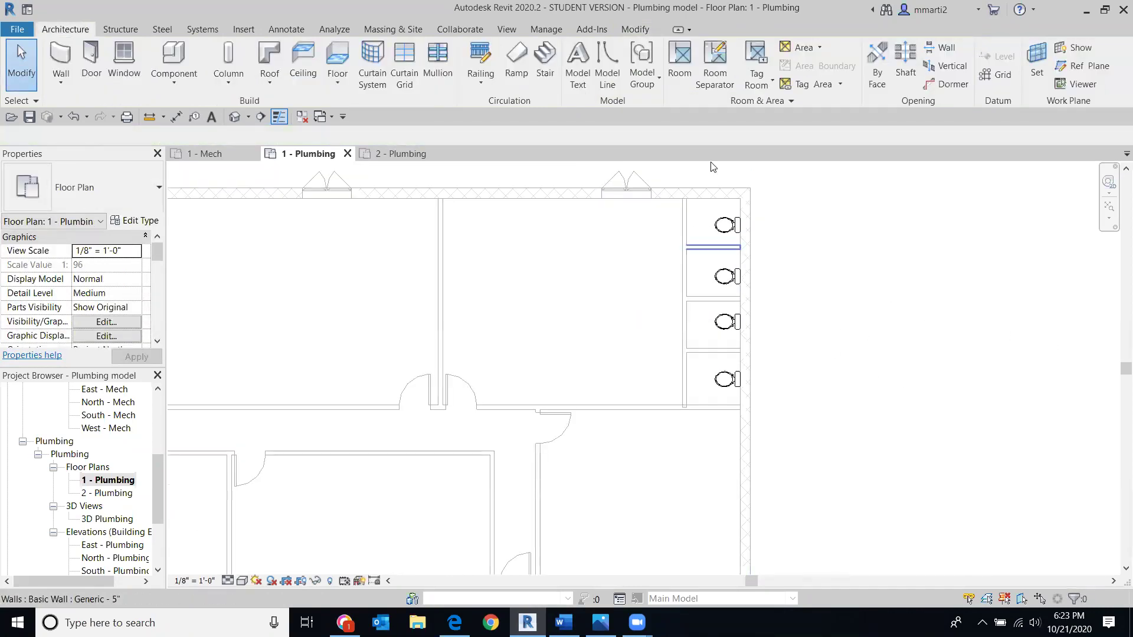
Start placing a plumbing fixture and browse the family library to the Urinals folder under Plumbing, MEP, Fixtures
middle_drag(739, 380, 683, 352)
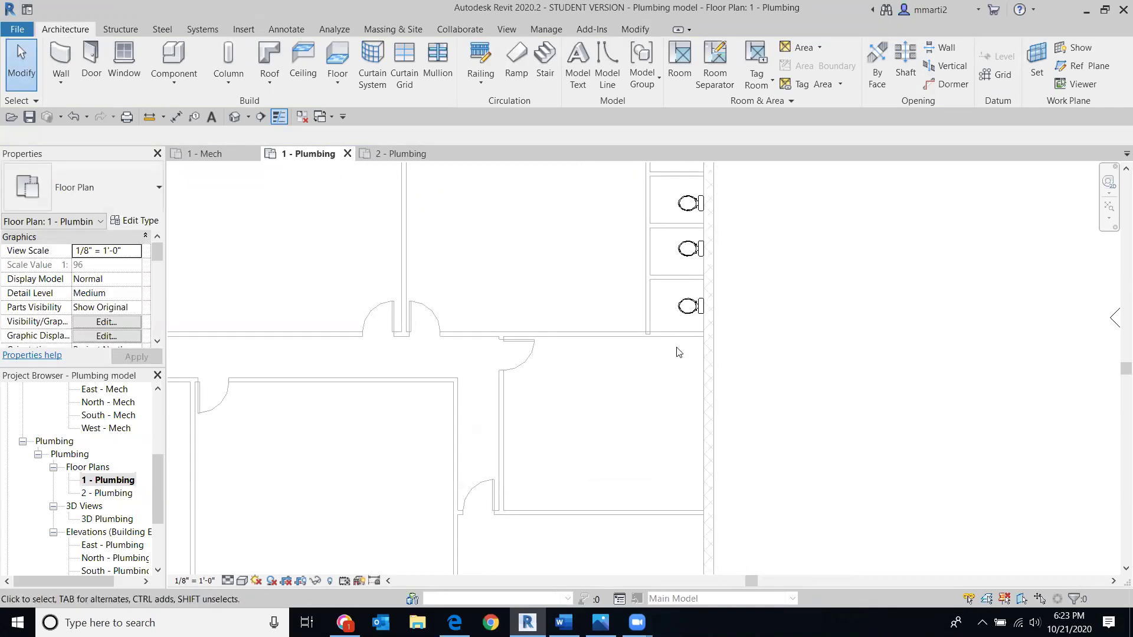
scroll(689, 453, up, 1)
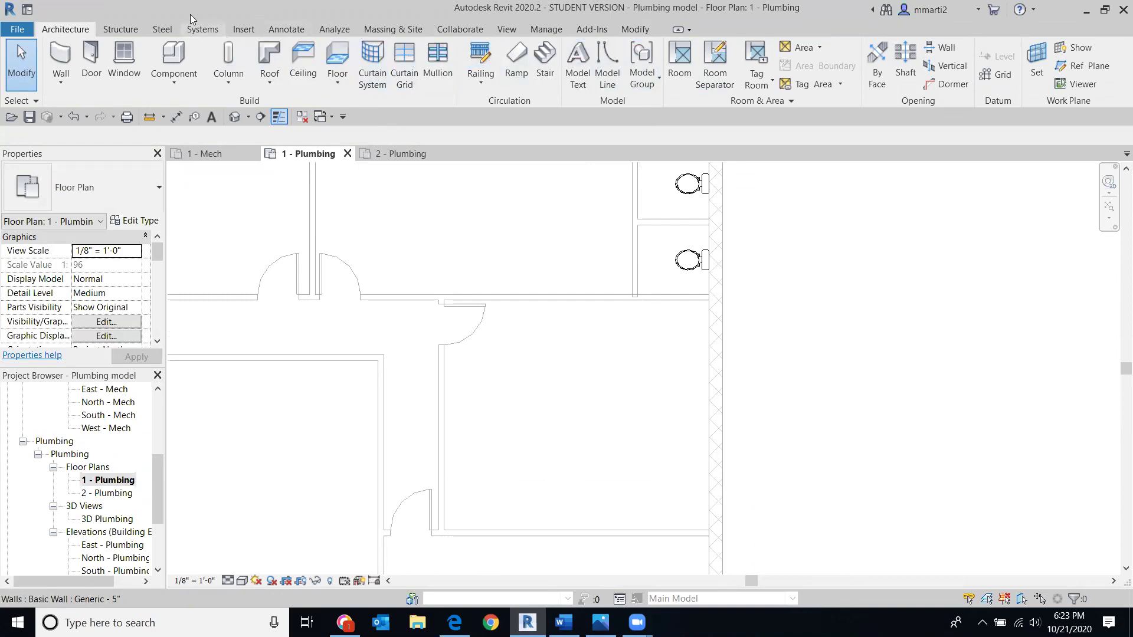
click(203, 30)
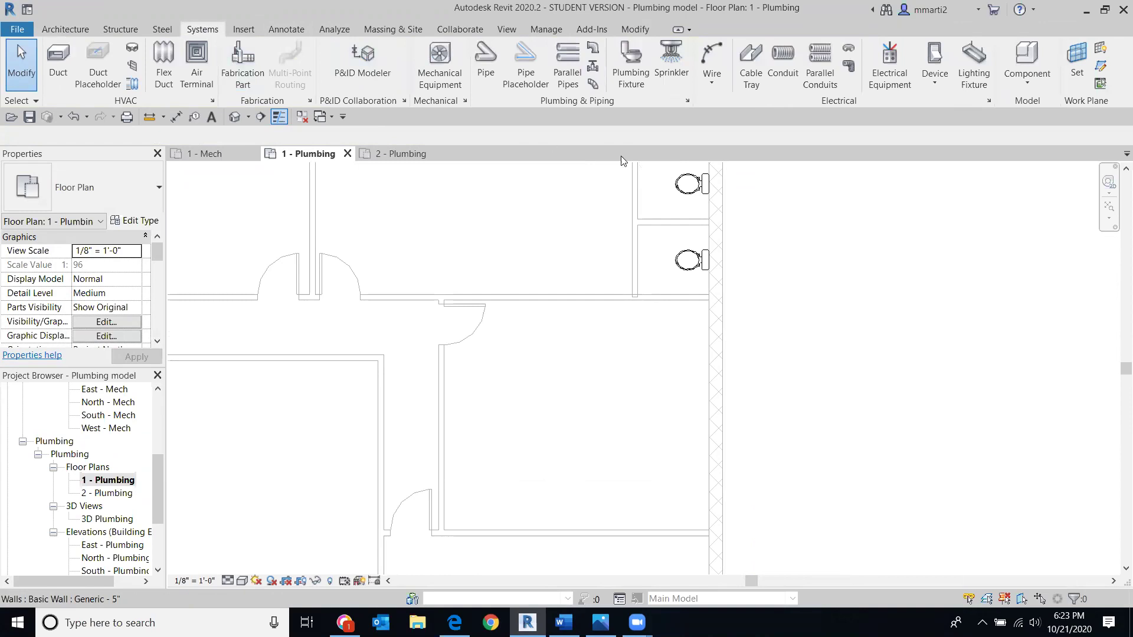
click(631, 62)
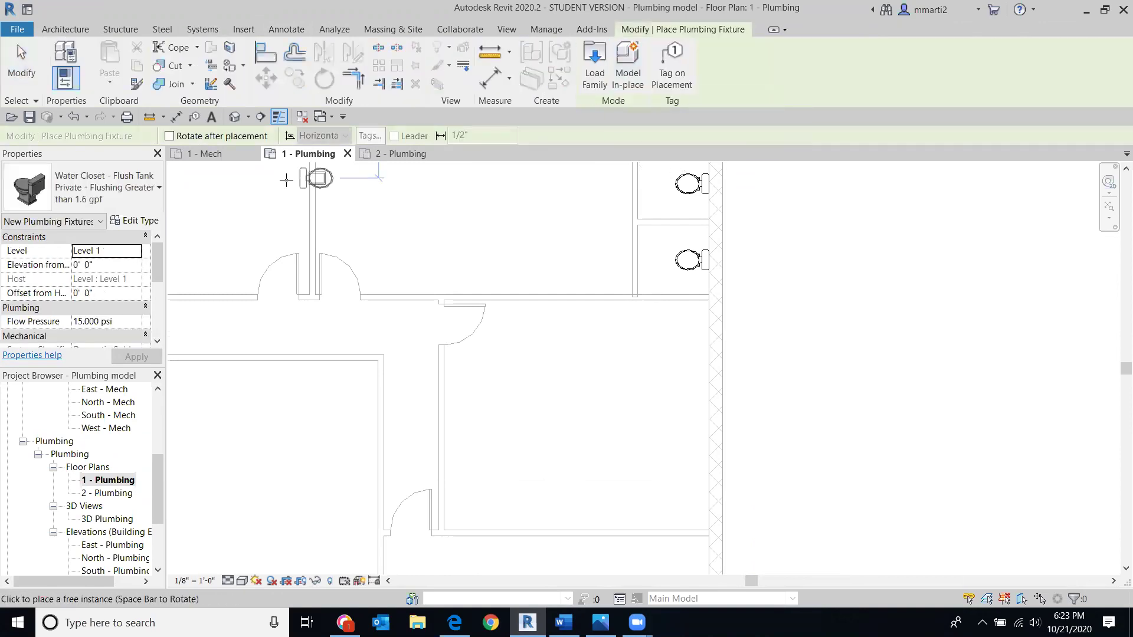
click(590, 67)
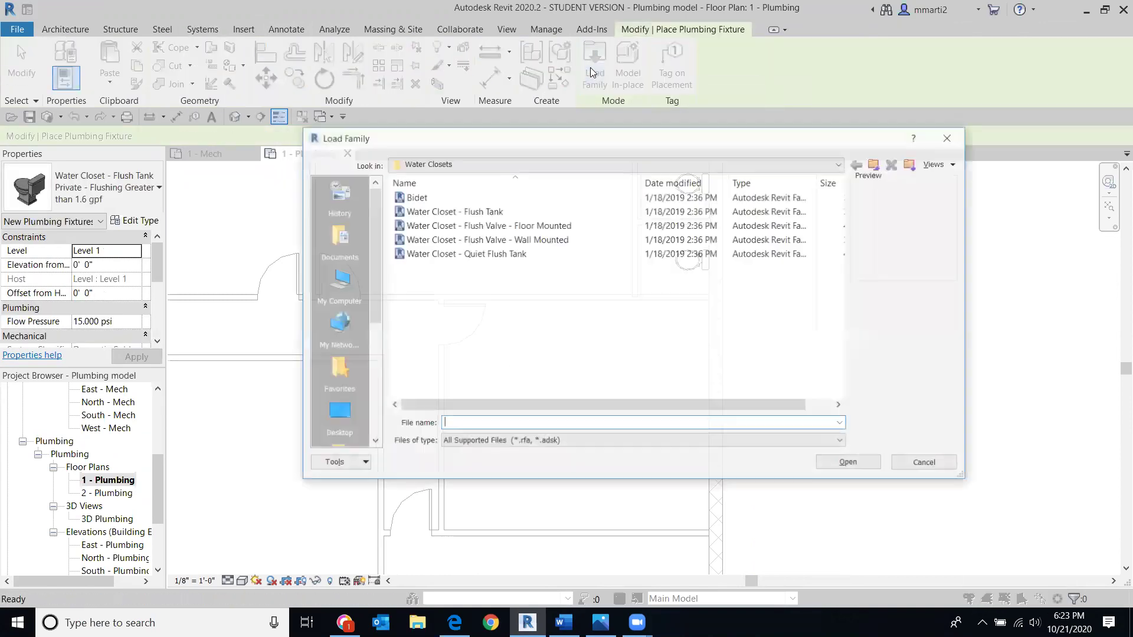
click(840, 165)
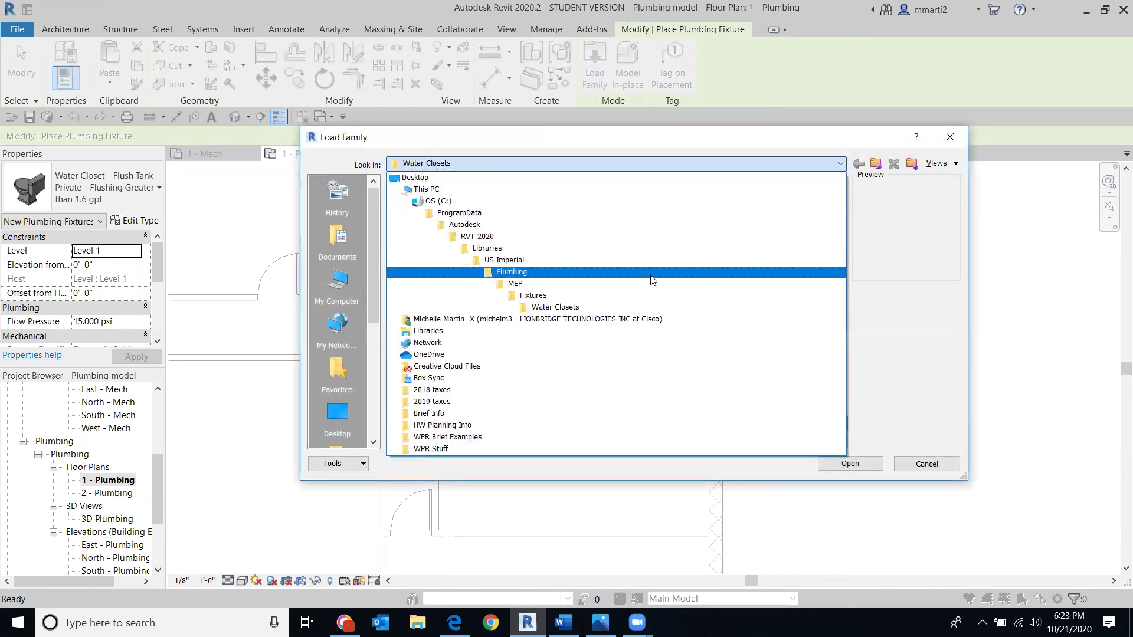
click(652, 280)
click(454, 211)
double_click(453, 211)
double_click(453, 211)
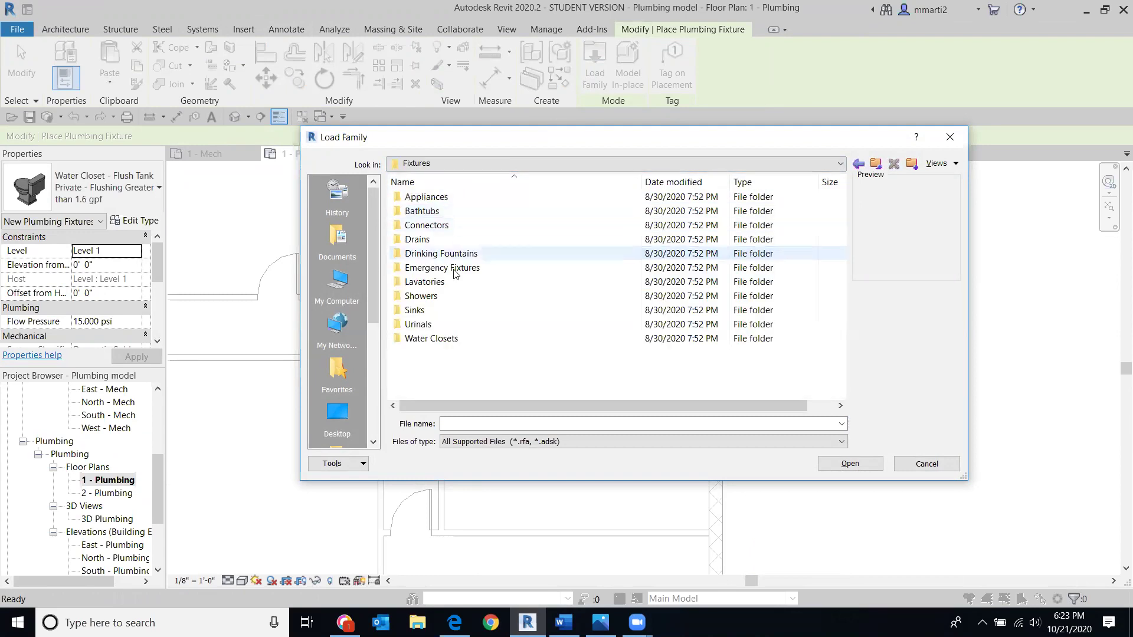
double_click(450, 324)
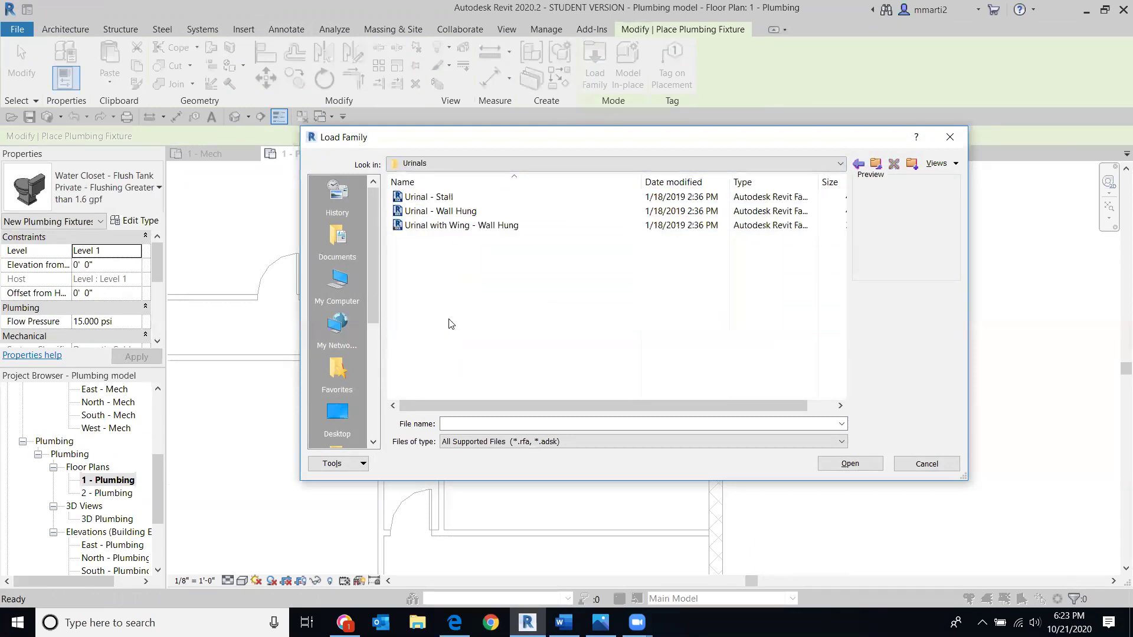
Compare the urinal families in the preview and load the Urinal - Wall Hung family
click(458, 197)
click(466, 212)
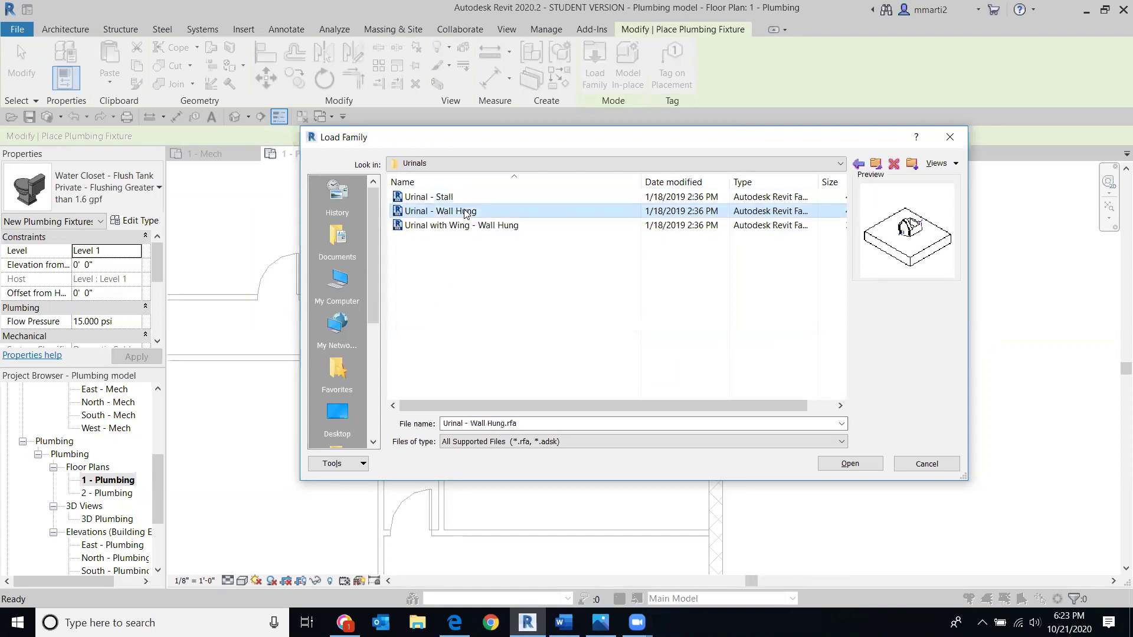
click(496, 230)
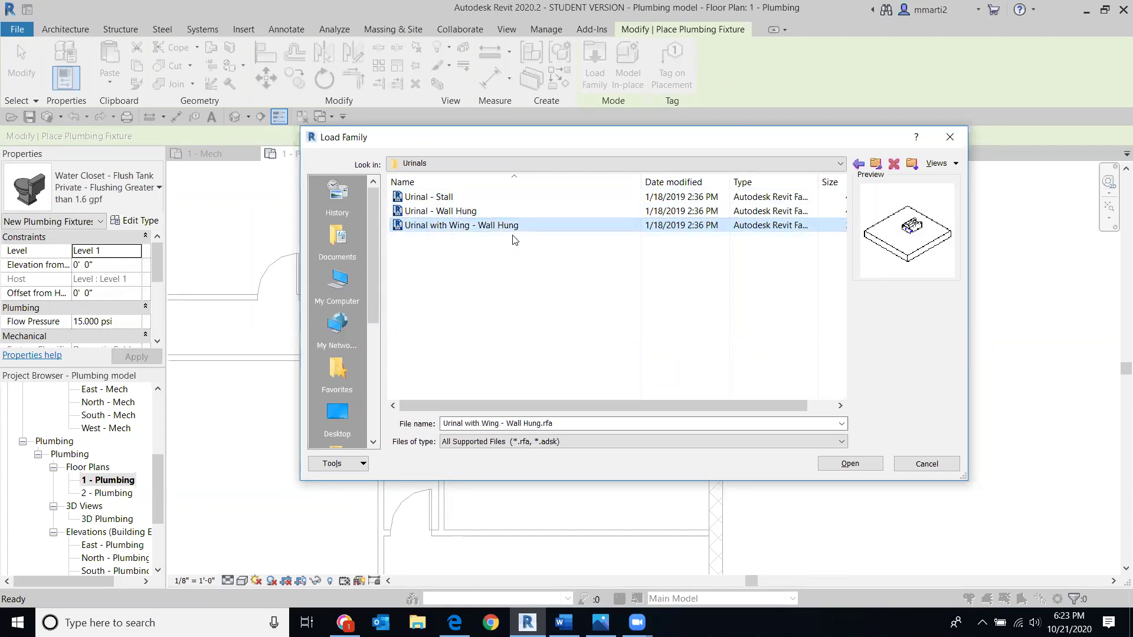
click(485, 212)
double_click(484, 213)
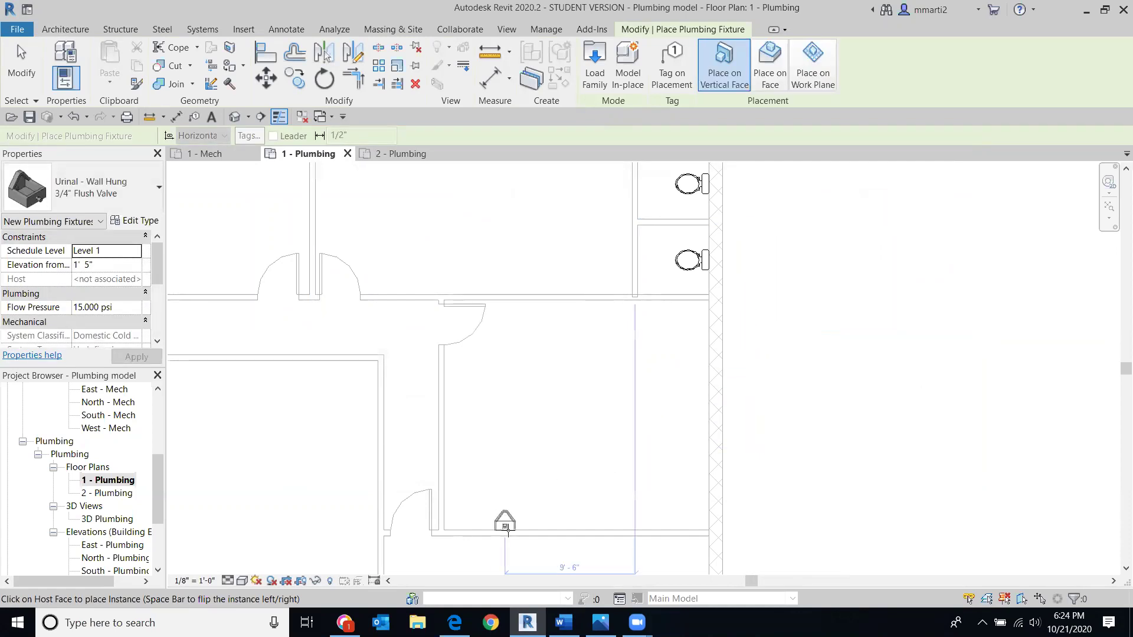
Place three 3/4" Flush Valve wall-hung urinals about 3'-0" apart along the south wall of the room below the water closet stalls
click(579, 524)
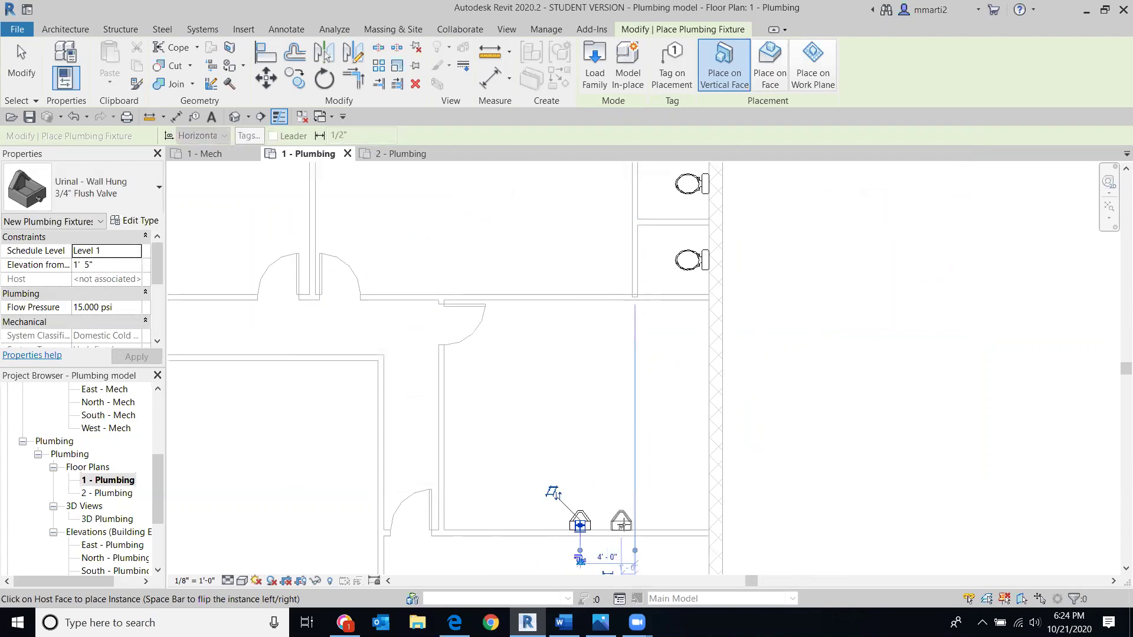
click(621, 524)
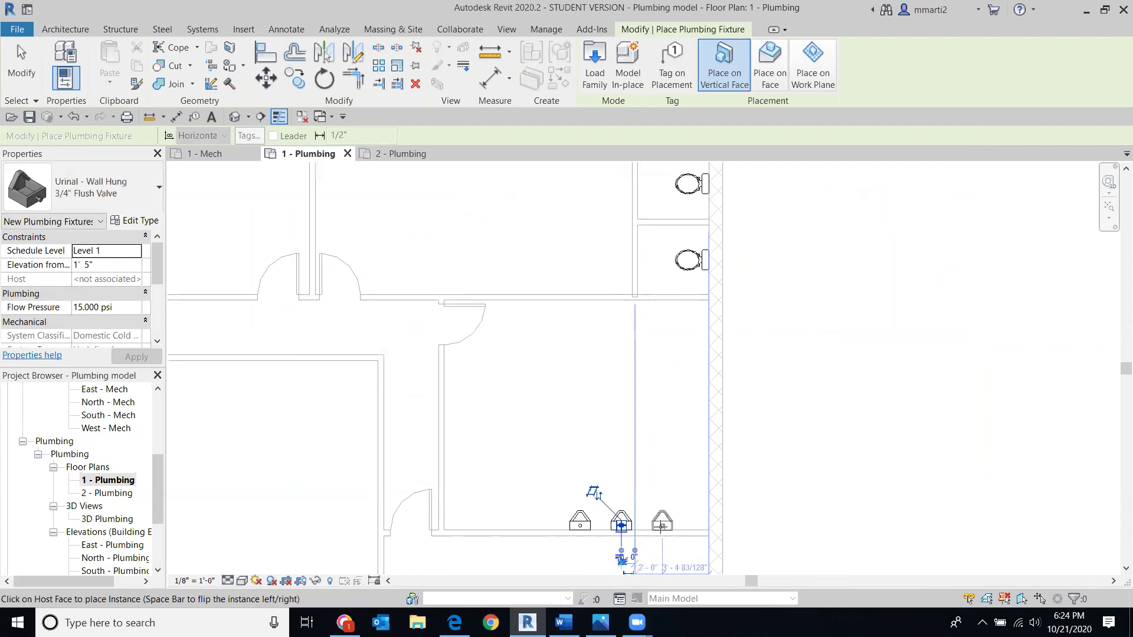
click(662, 525)
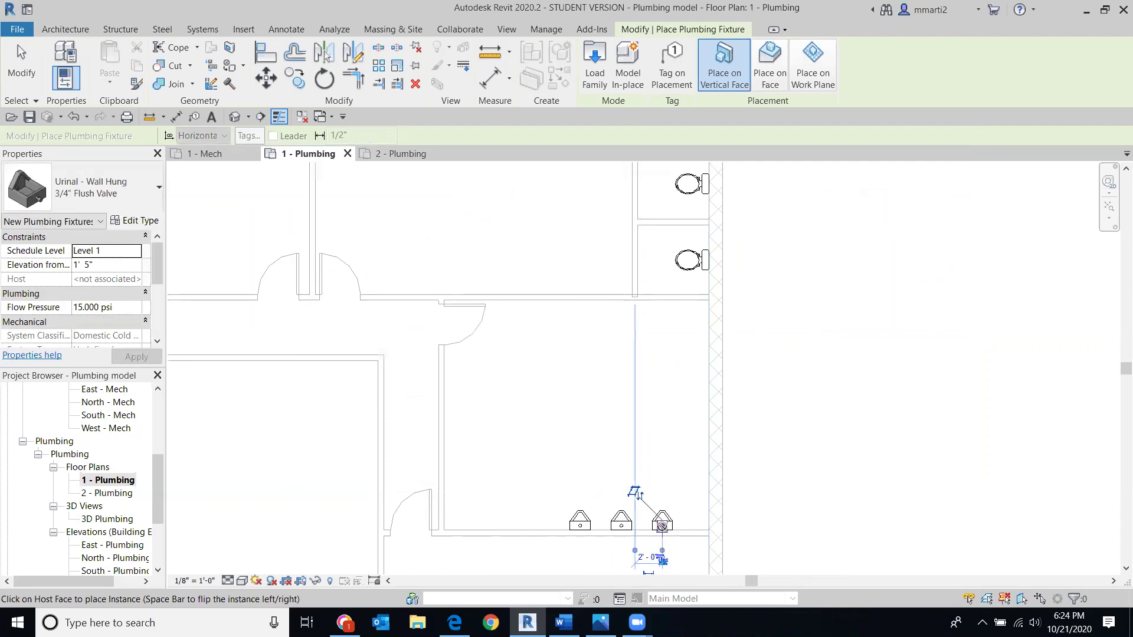
click(21, 59)
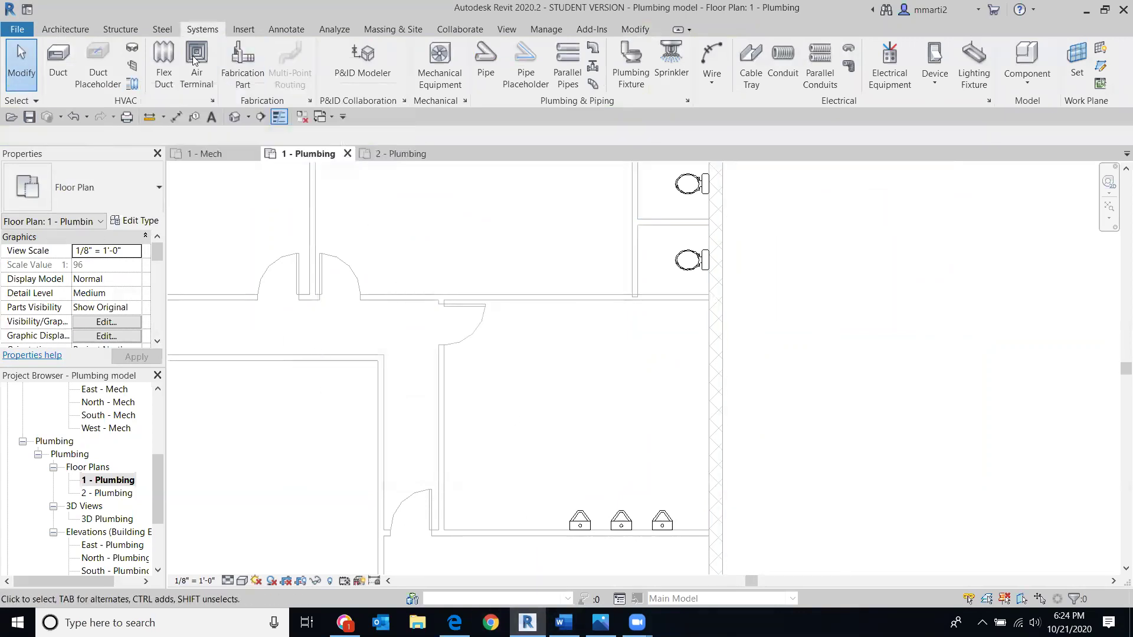
Open the default 3D view and inspect the placed urinals and water closets
click(233, 118)
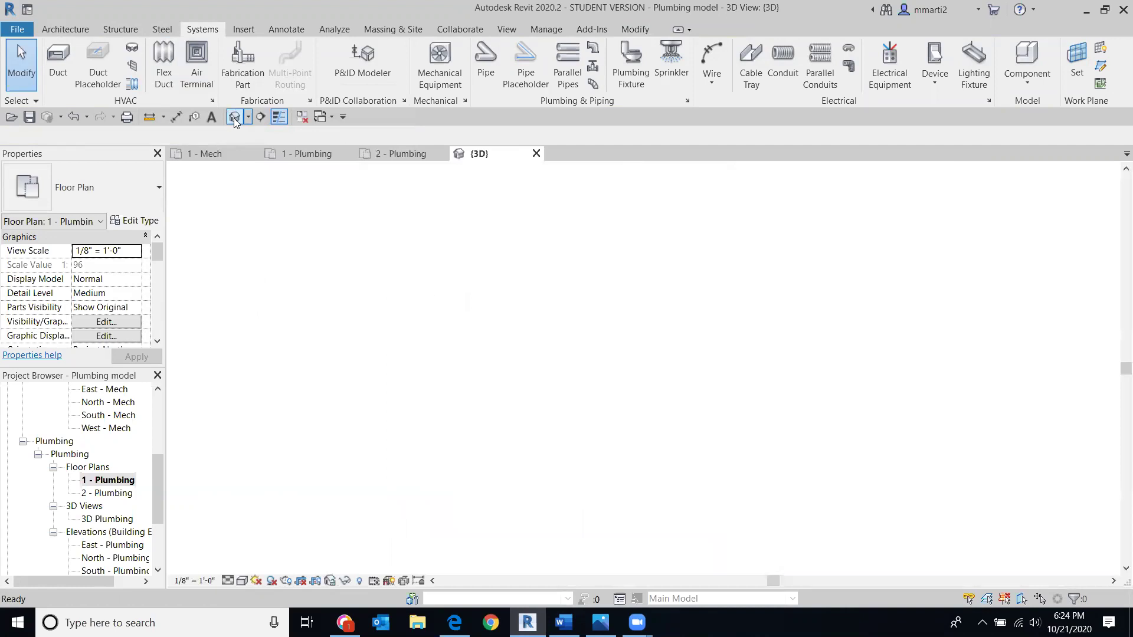
scroll(646, 429, up, 6)
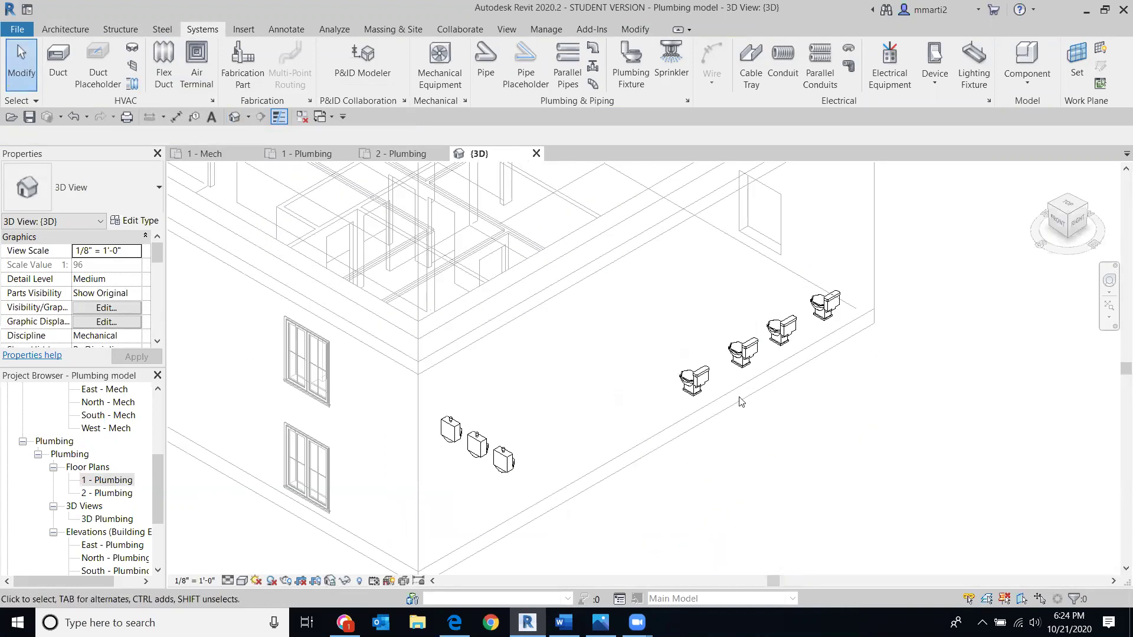
scroll(725, 410, down, 5)
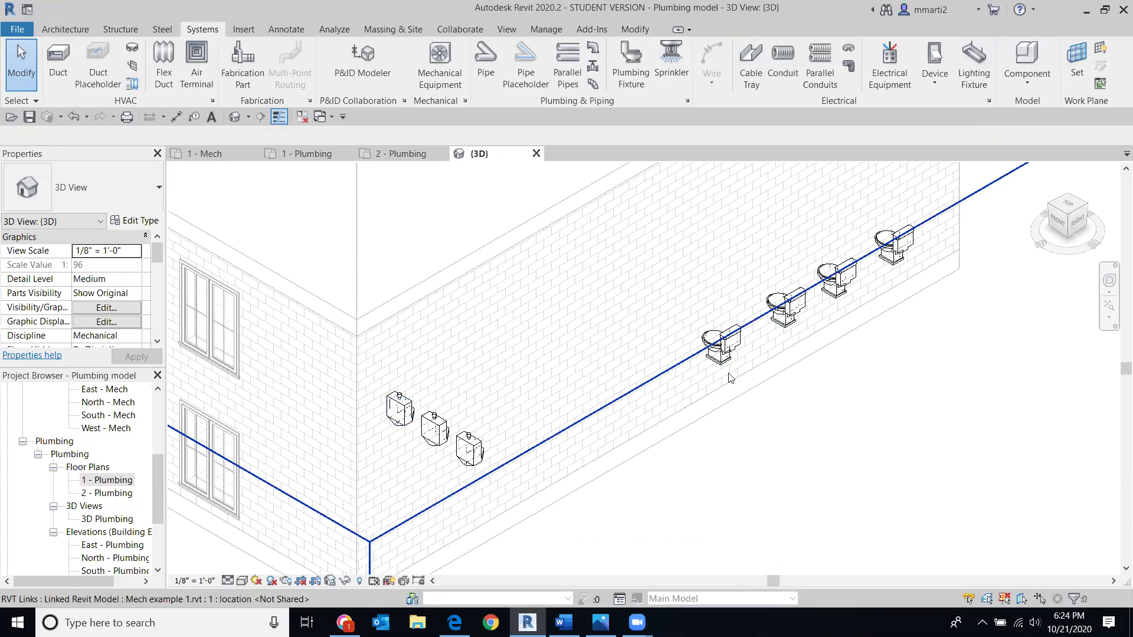
scroll(730, 378, down, 3)
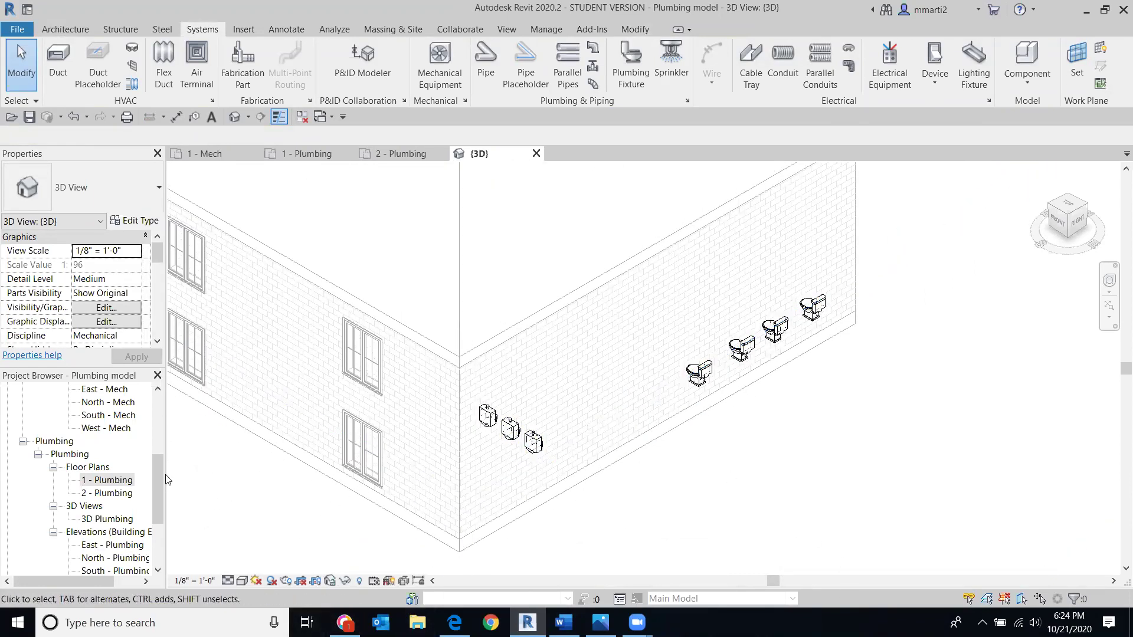
Collapse the HVAC views in the project browser and return to the 1 - Plumbing floor plan
drag(157, 496, 157, 437)
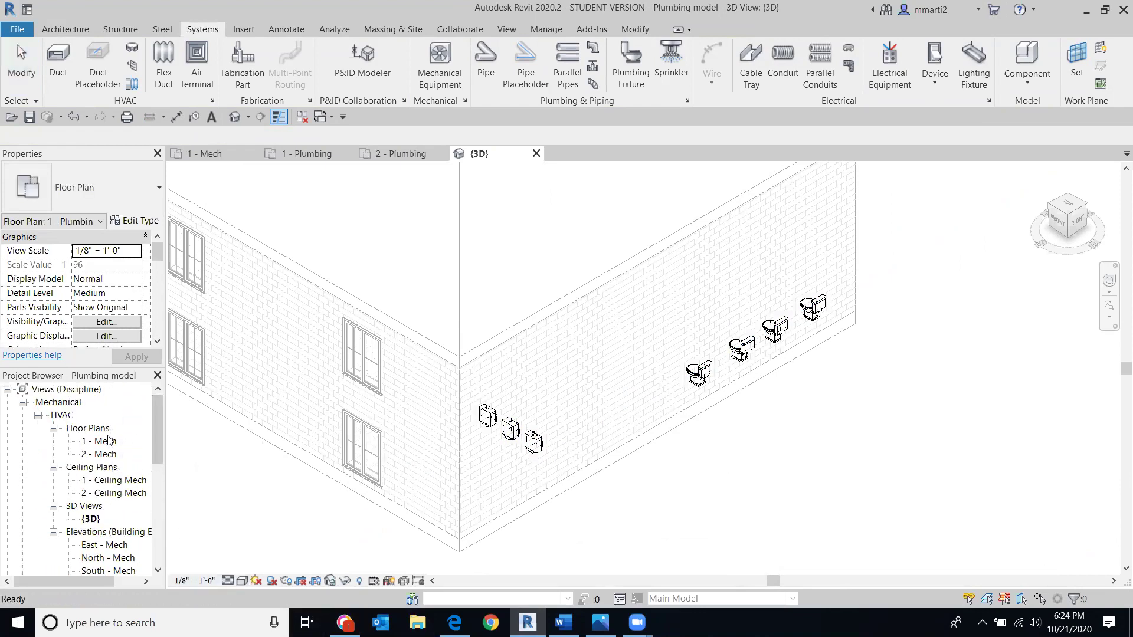
click(38, 415)
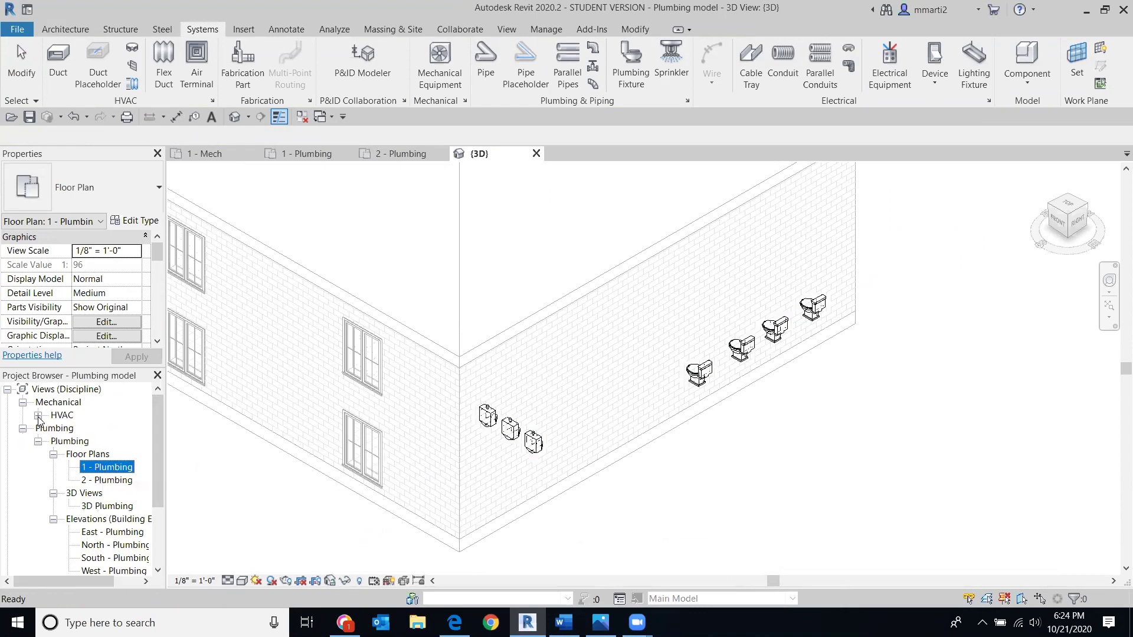
scroll(113, 440, down, 1)
double_click(108, 441)
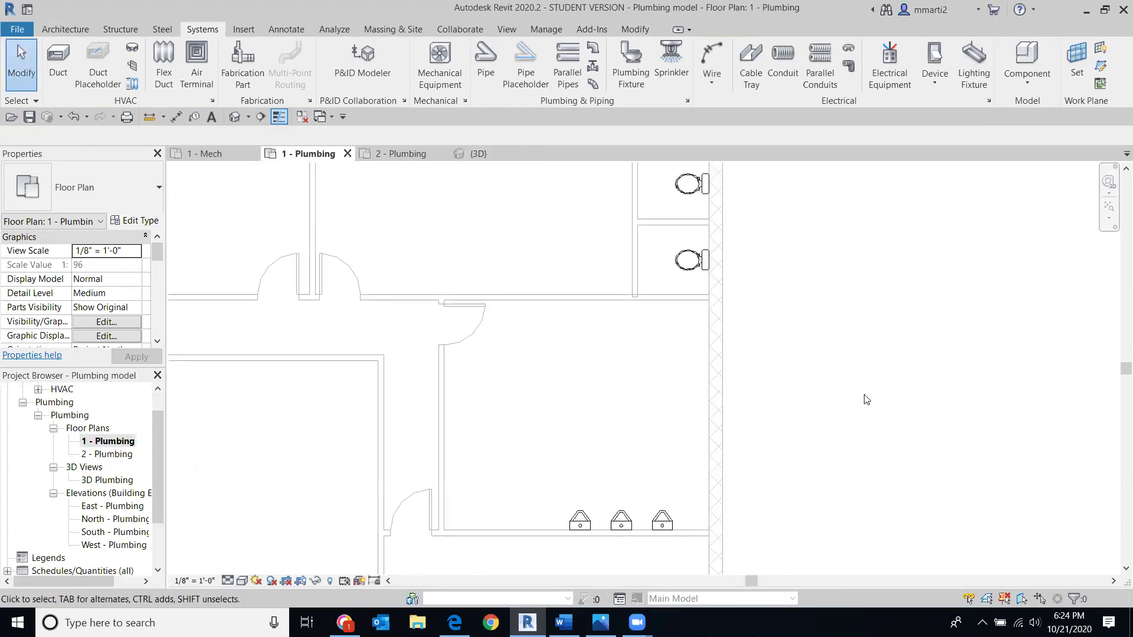
Examine the walls behind the water closets and urinals on the plan for possible pipe routes
middle_drag(671, 431, 667, 519)
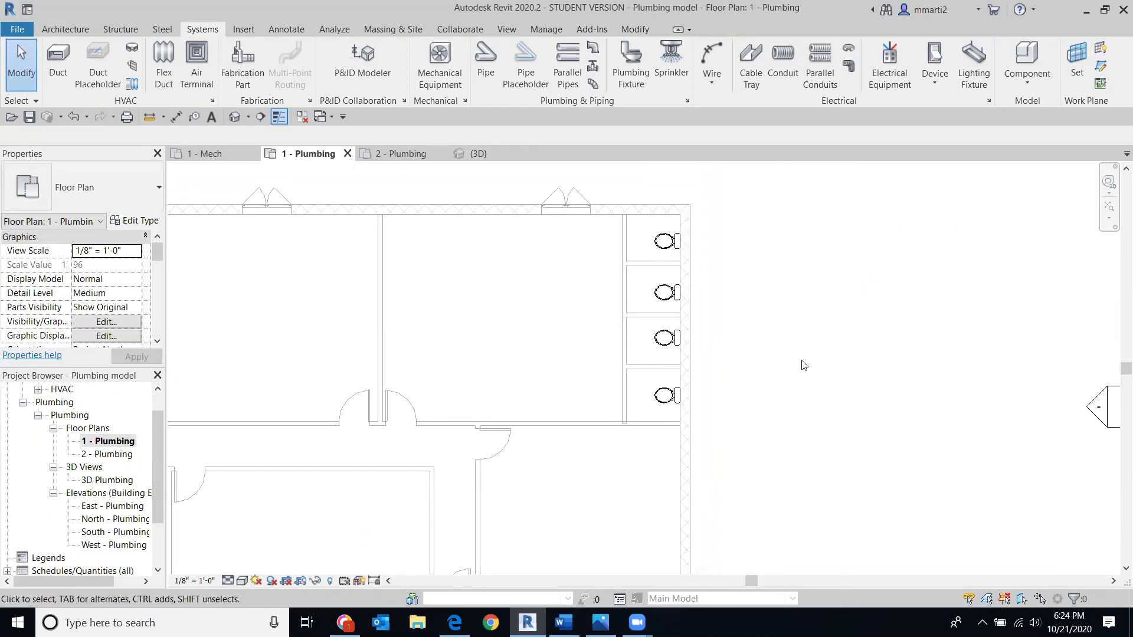
scroll(684, 253, up, 2)
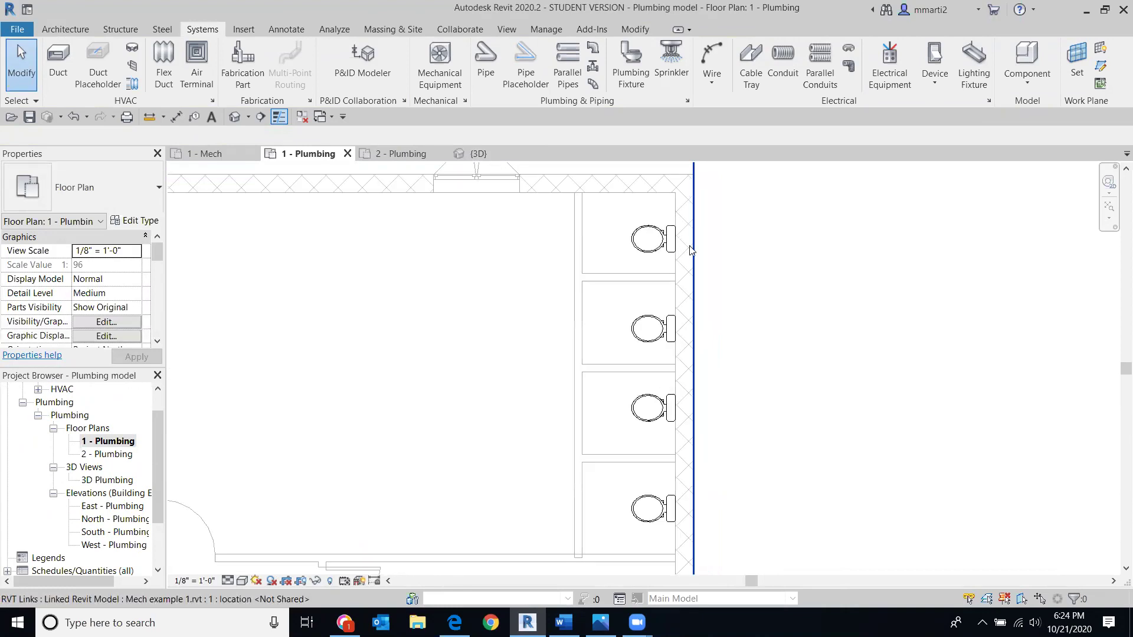
scroll(827, 330, down, 3)
scroll(830, 354, down, 3)
middle_drag(829, 352, 709, 234)
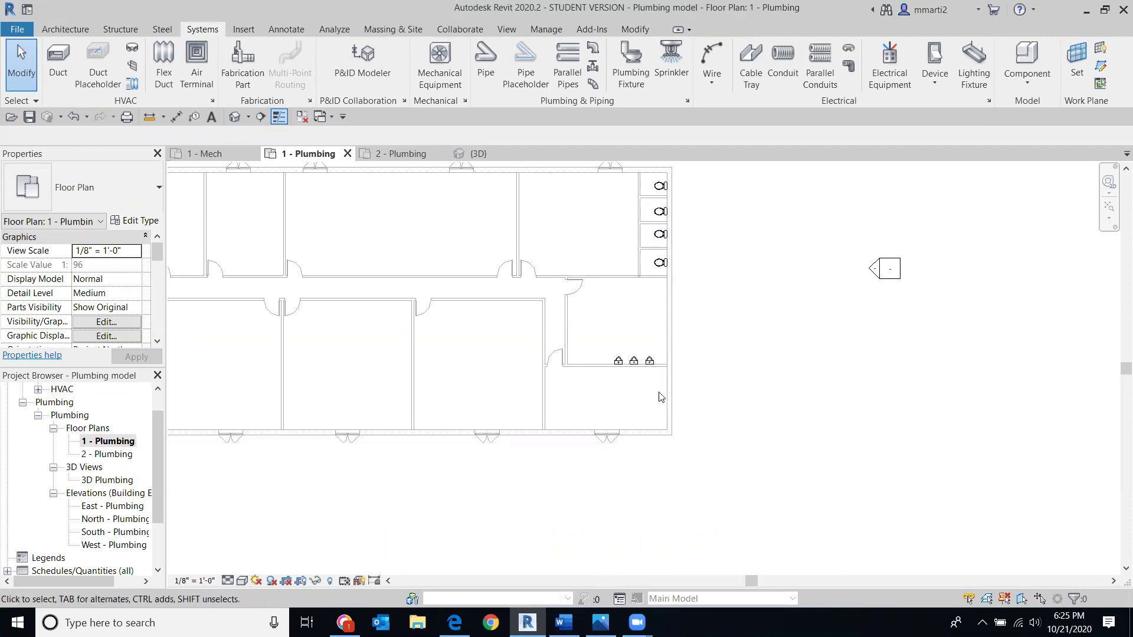
scroll(661, 397, up, 3)
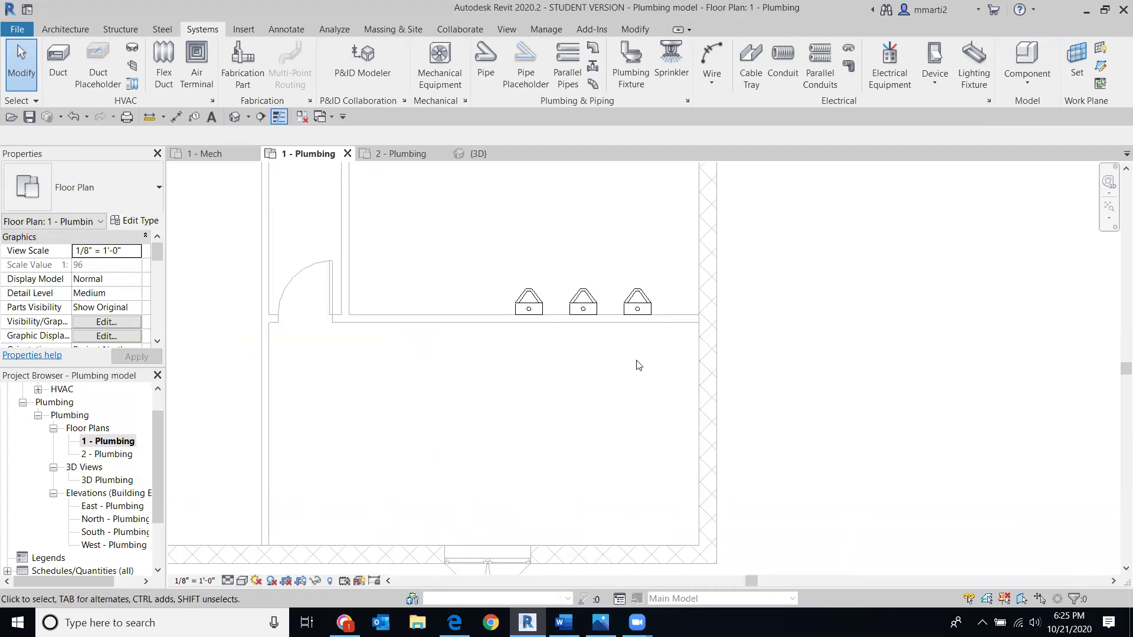
scroll(639, 365, up, 1)
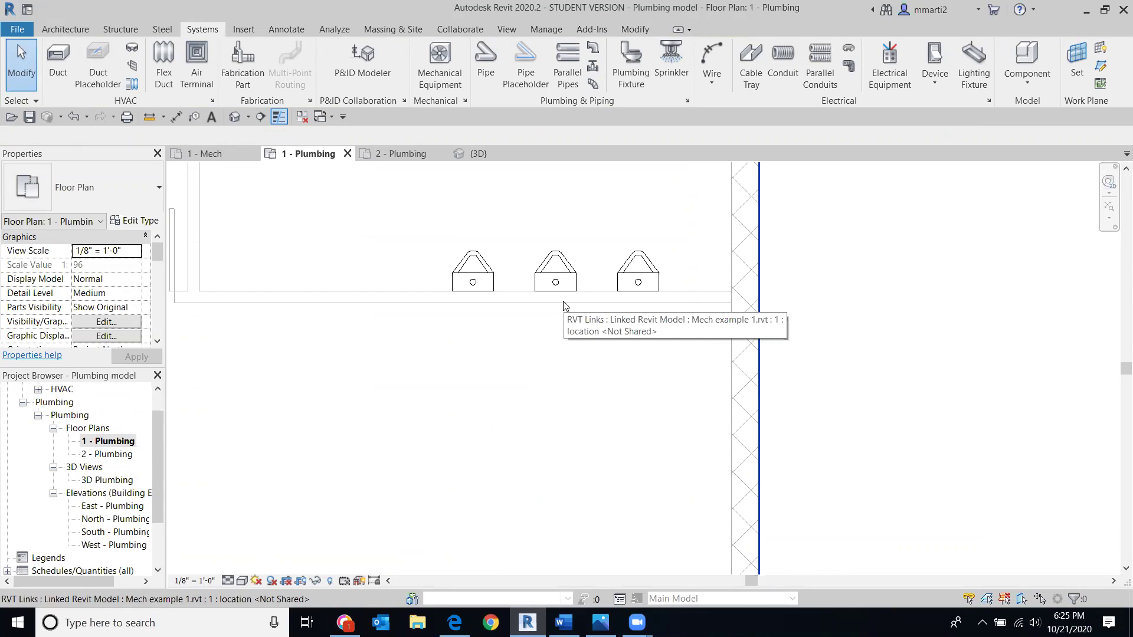
middle_drag(630, 201, 641, 419)
scroll(678, 291, down, 3)
scroll(592, 445, up, 2)
scroll(594, 216, up, 5)
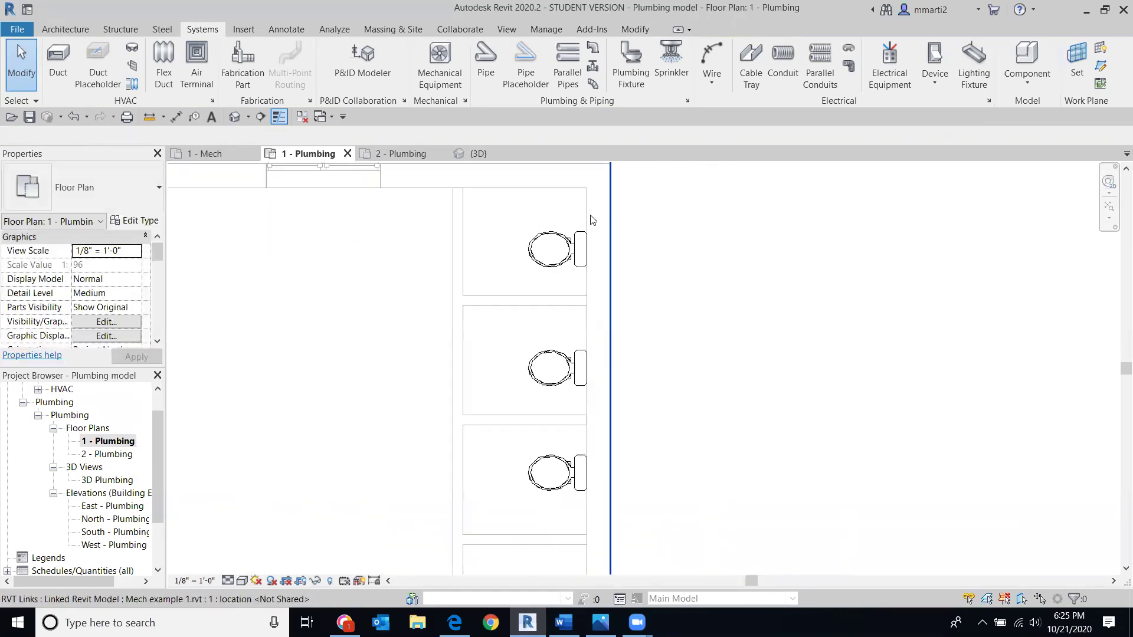
Draw a 1/2" pipe from the northernmost water closet's water inlet east into the middle of the exterior wall
click(553, 265)
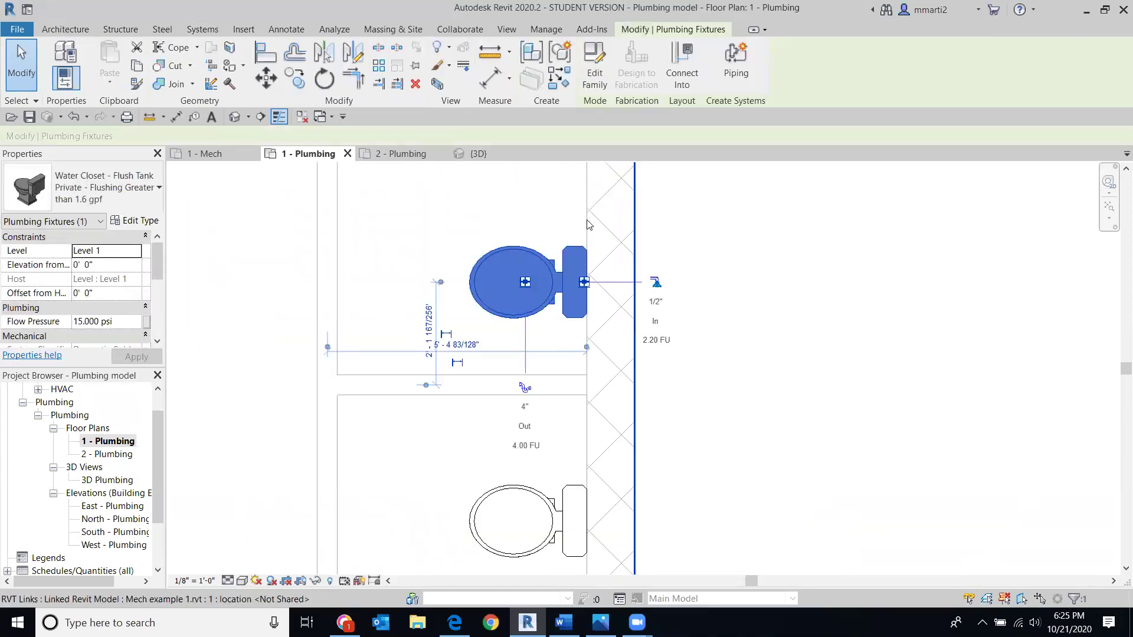
click(657, 285)
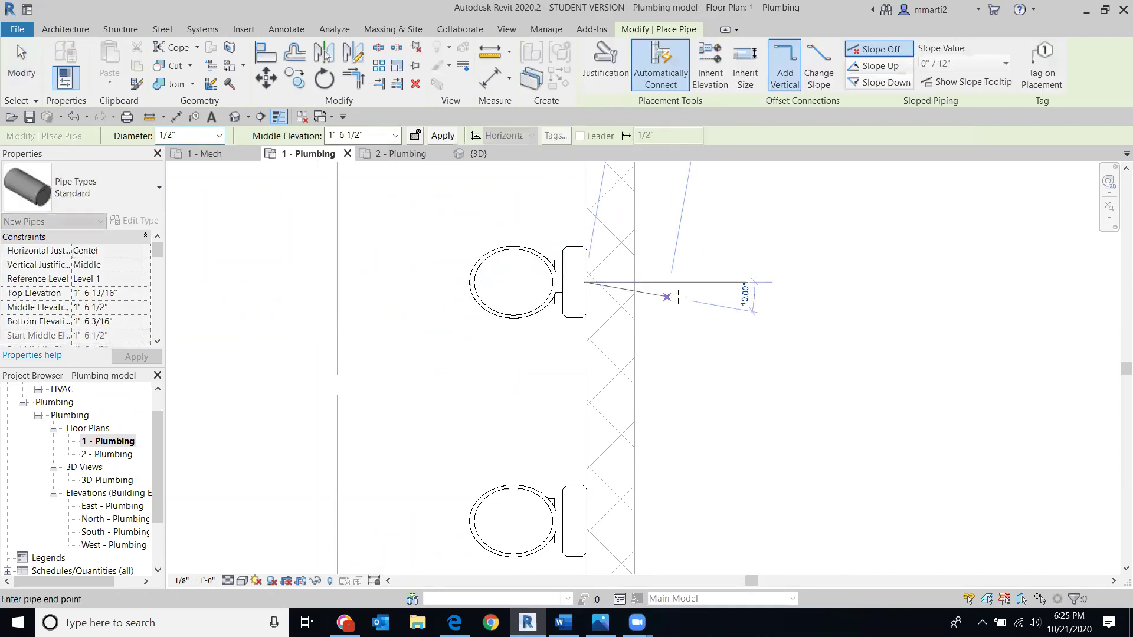
click(614, 284)
Continue the 1/2" pipe south inside the exterior wall to just past the urinal wall, and end it with a 1'-0" run west
mouse_move(610, 310)
middle_down()
mouse_move(629, 372)
mouse_move(630, 236)
mouse_move(610, 237)
middle_up()
scroll(614, 406, down, 2)
scroll(610, 384, down, 1)
middle_drag(610, 384, 623, 340)
scroll(623, 340, down, 2)
scroll(617, 295, down, 1)
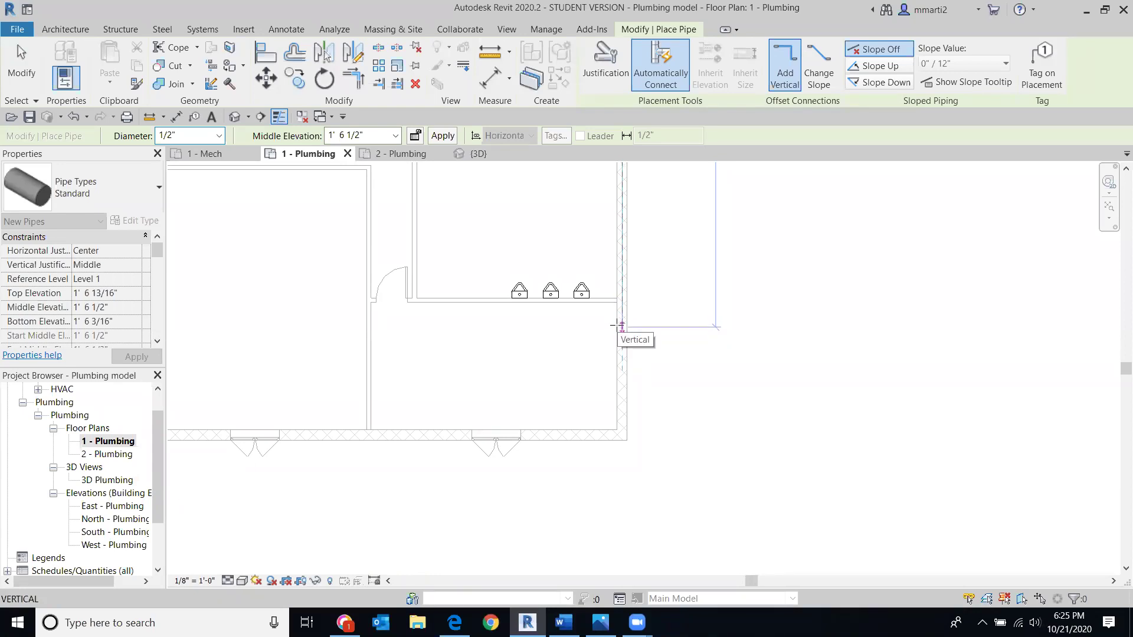
scroll(610, 326, up, 3)
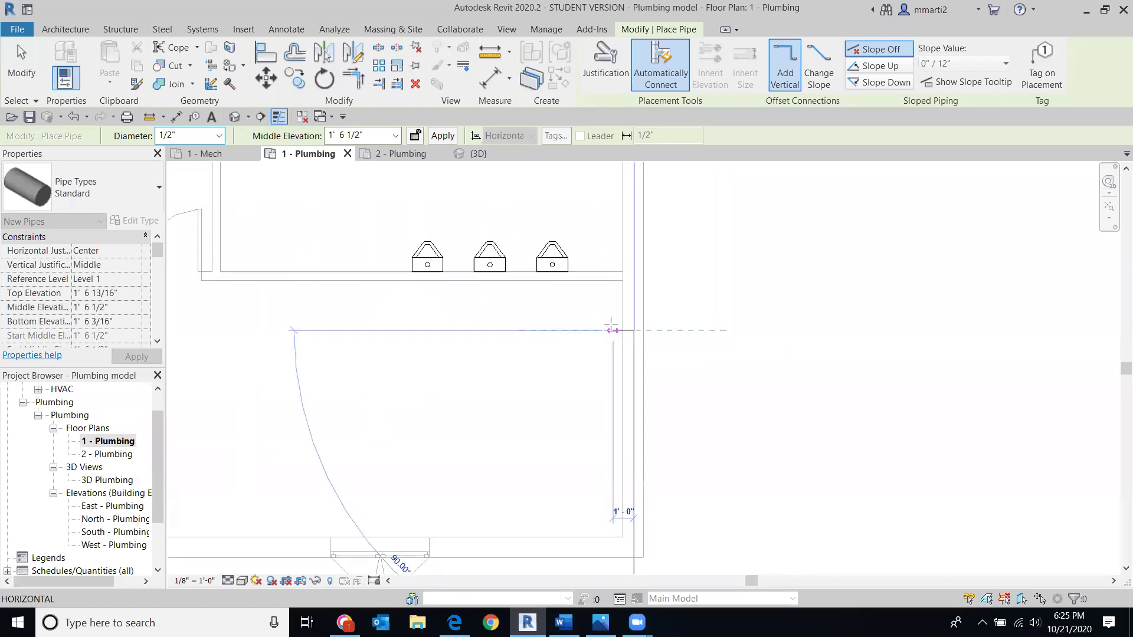
click(613, 330)
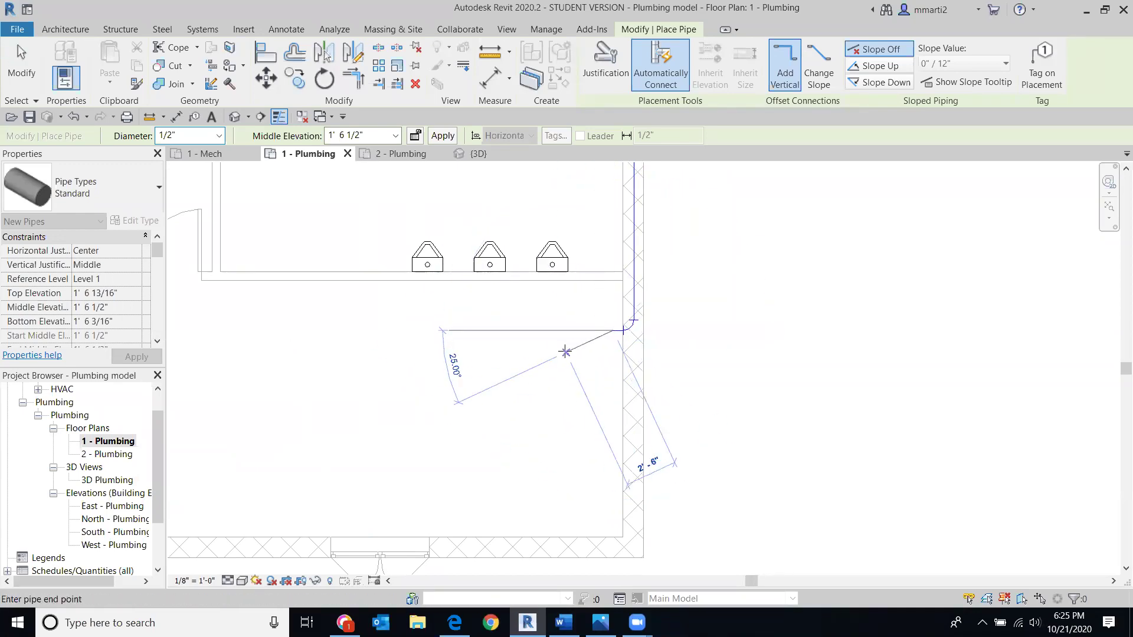
right_click(747, 331)
click(778, 340)
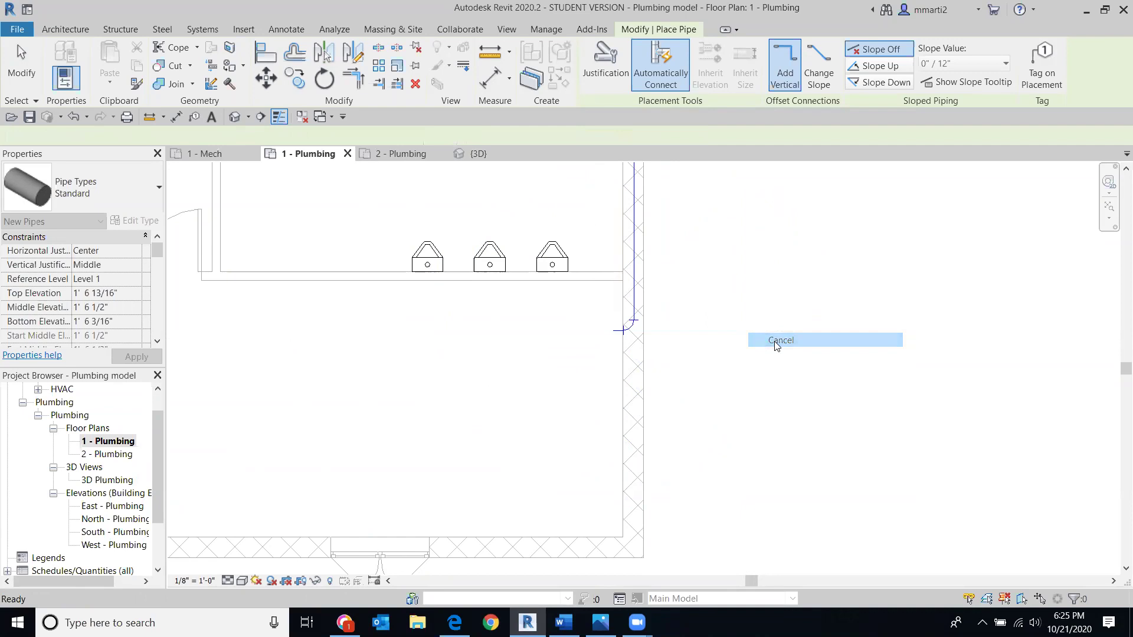
scroll(627, 358, up, 1)
scroll(741, 336, down, 2)
scroll(735, 343, down, 1)
middle_drag(744, 329, 599, 526)
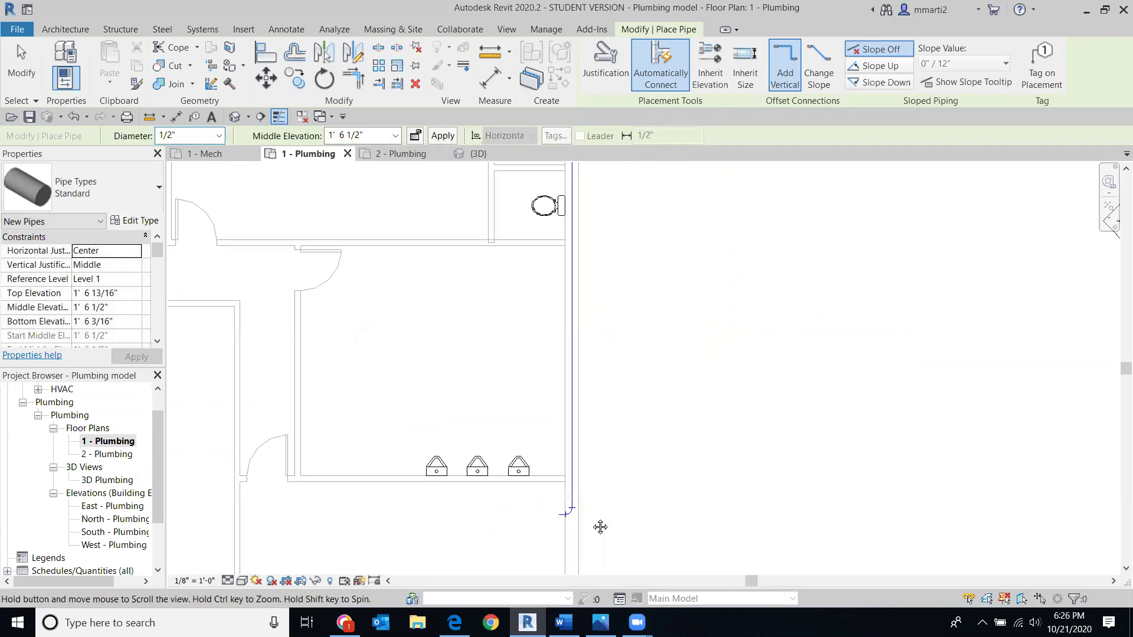
Connect the second water closet from the north to the exterior-wall pipe with a 1/2" branch from its water inlet
scroll(600, 286, up, 2)
scroll(579, 195, up, 3)
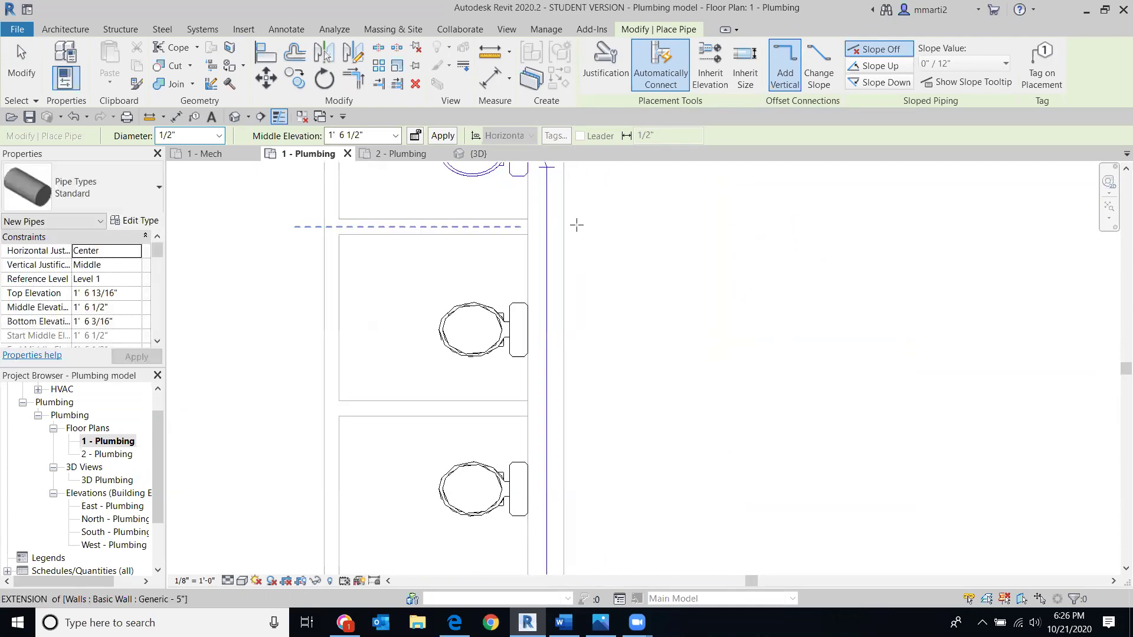
click(22, 65)
scroll(584, 383, up, 2)
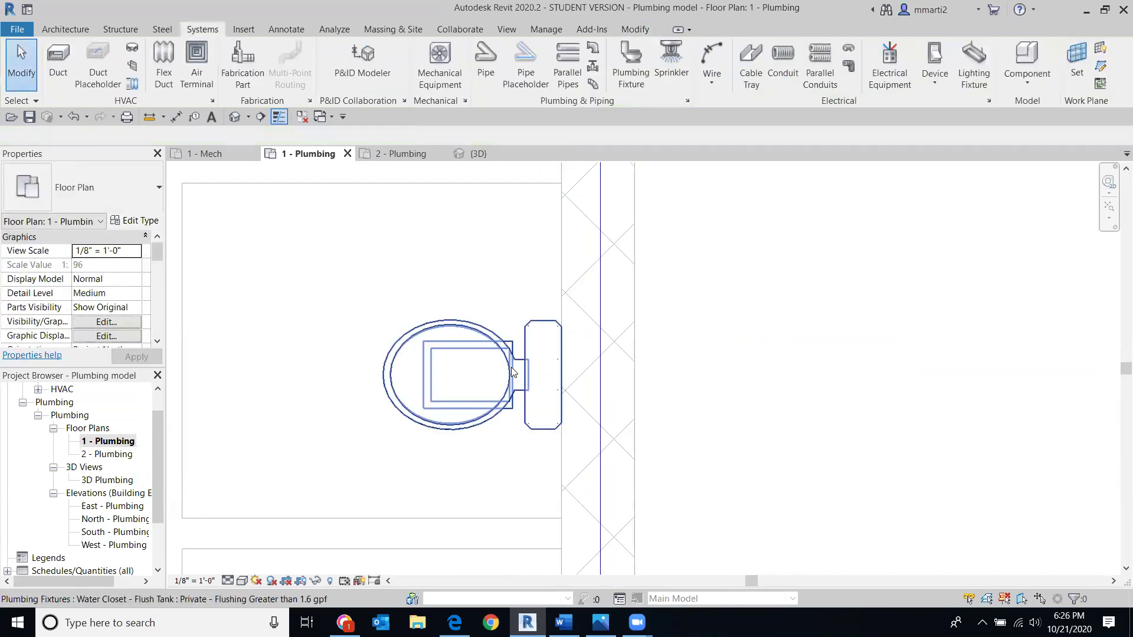
click(512, 372)
middle_drag(512, 372, 461, 282)
click(608, 286)
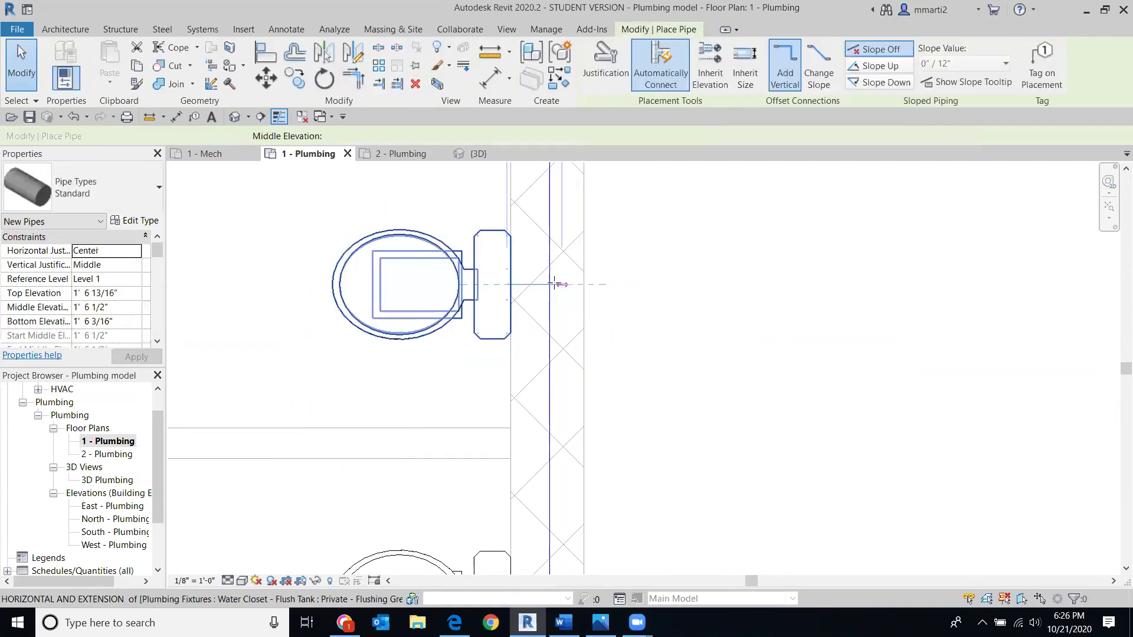
key(Escape)
key(Escape)
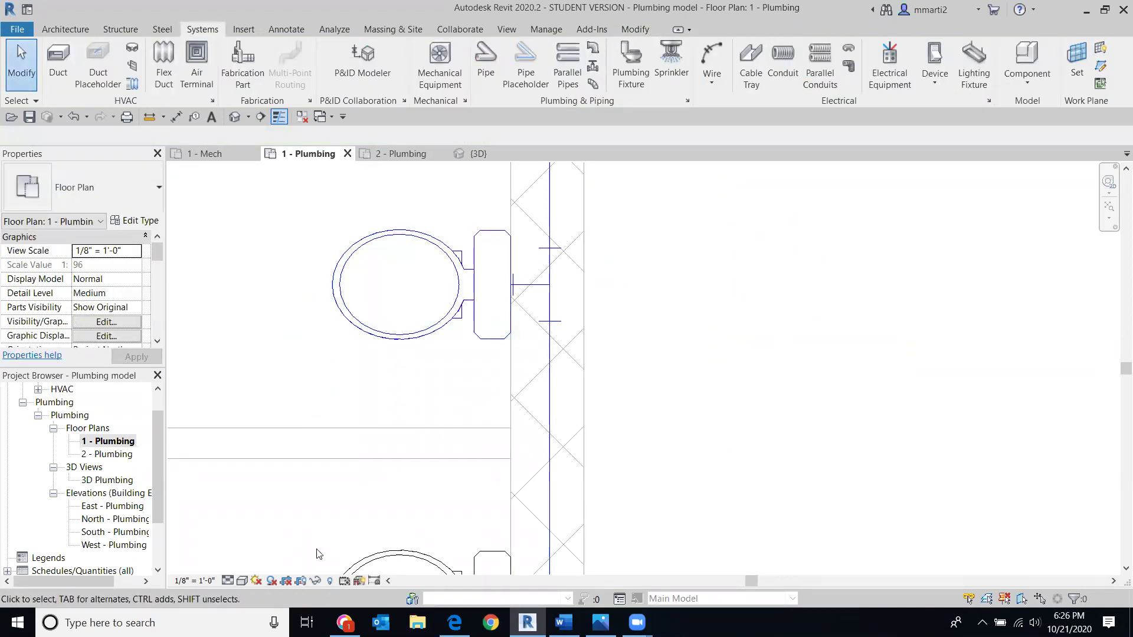
Set the floor plan's detail level to Fine and its visual style to Consistent Colors
click(242, 581)
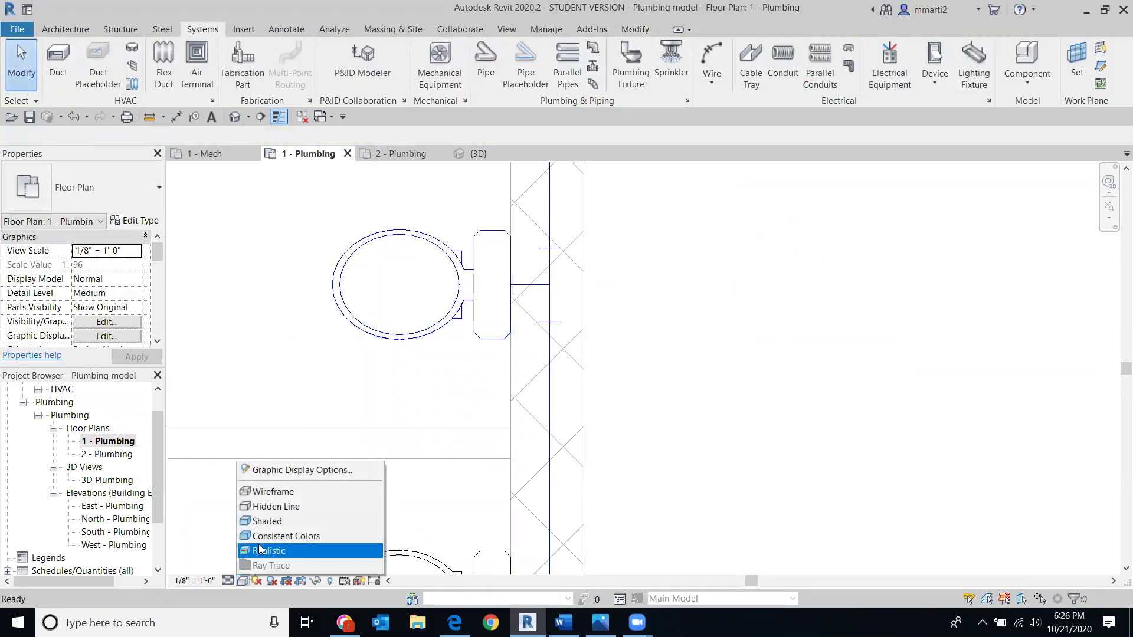
click(227, 581)
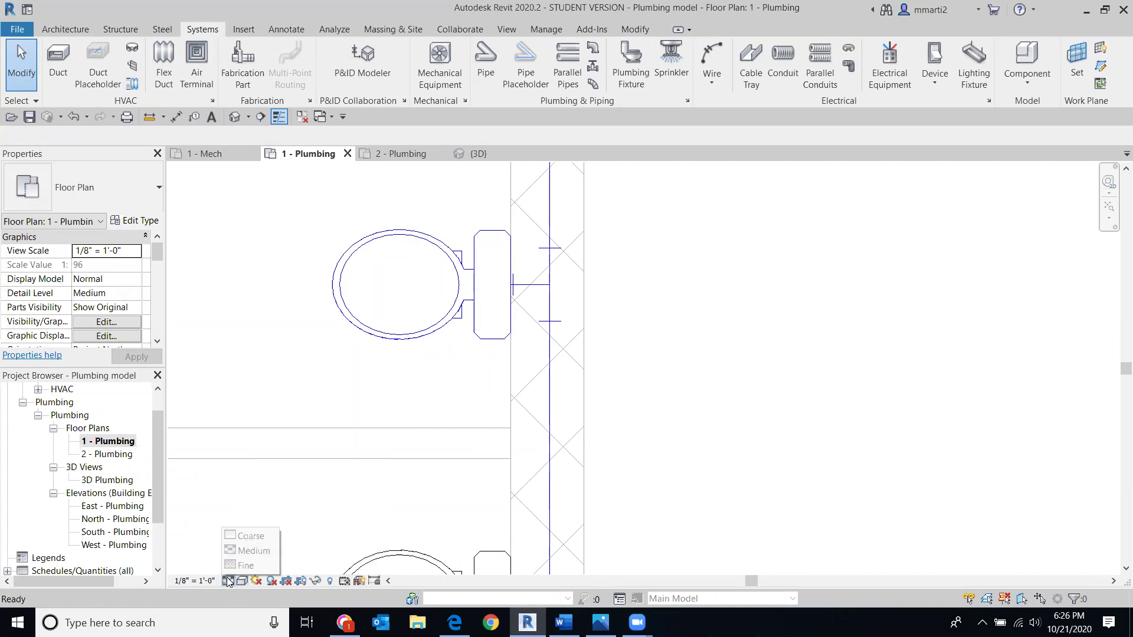
click(236, 565)
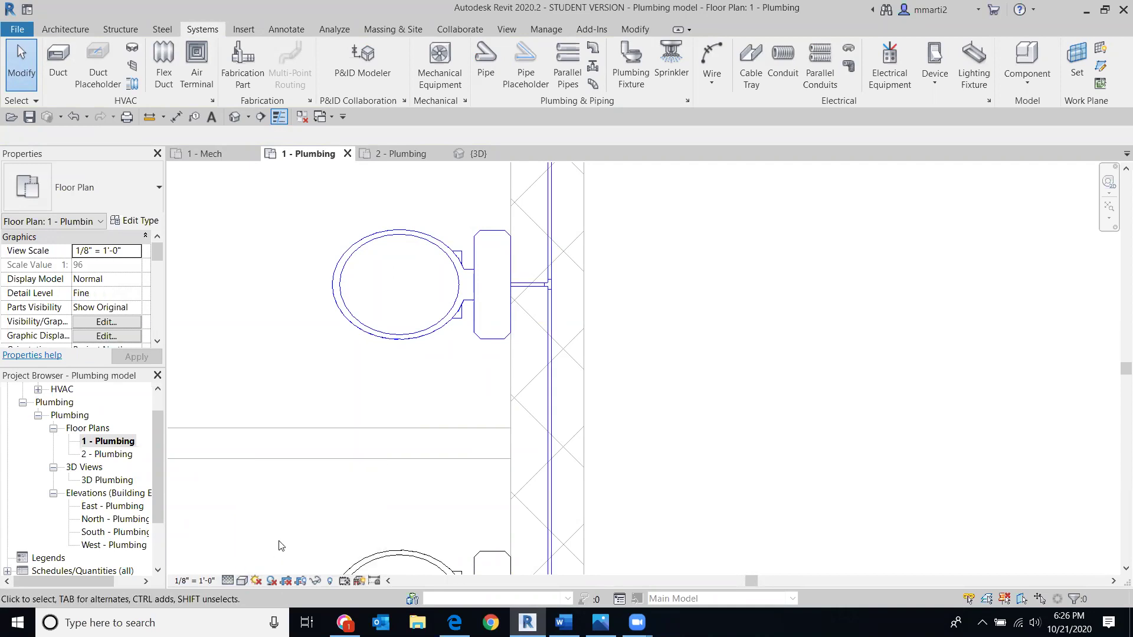
middle_drag(279, 546, 309, 466)
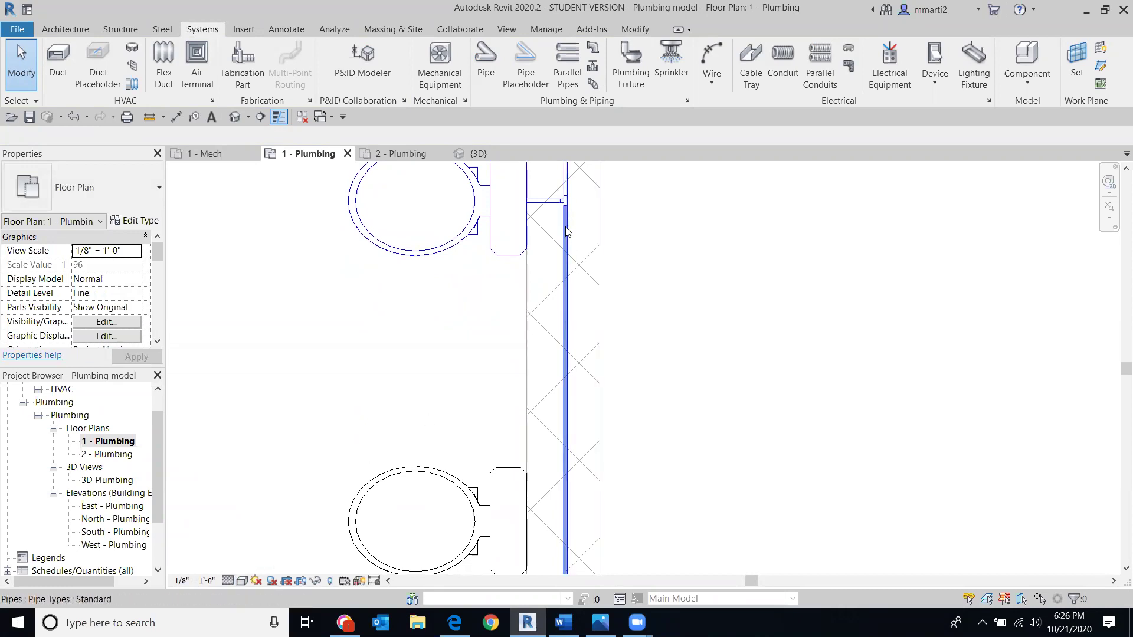
click(243, 582)
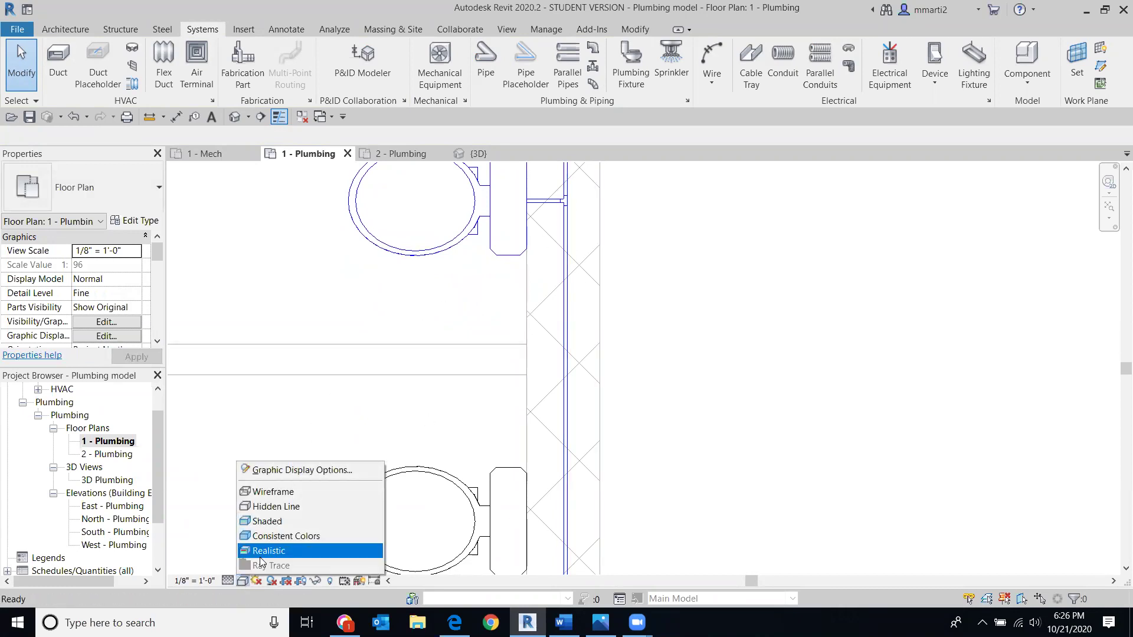
click(273, 536)
Draw a 1/2" pipe from the third water closet's water inlet east to the pipe inside the exterior wall
scroll(588, 455, down, 2)
mouse_move(665, 441)
middle_down()
mouse_move(655, 346)
mouse_move(641, 387)
mouse_move(576, 260)
mouse_move(534, 228)
middle_up()
scroll(653, 371, down, 1)
scroll(632, 418, down, 1)
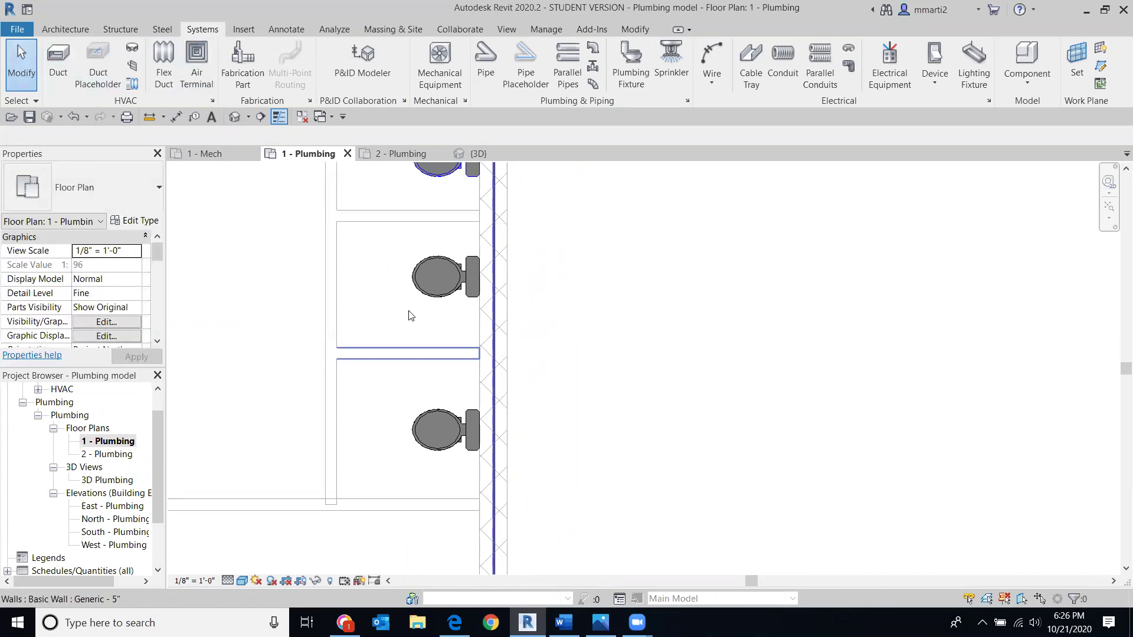
click(414, 291)
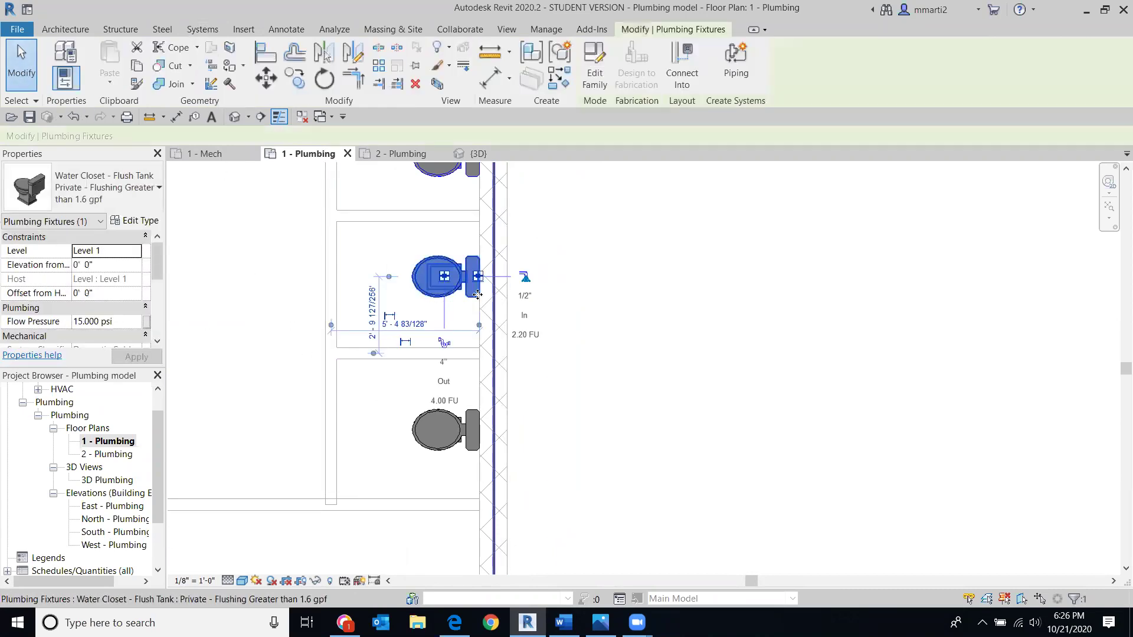
scroll(477, 294, up, 2)
click(557, 260)
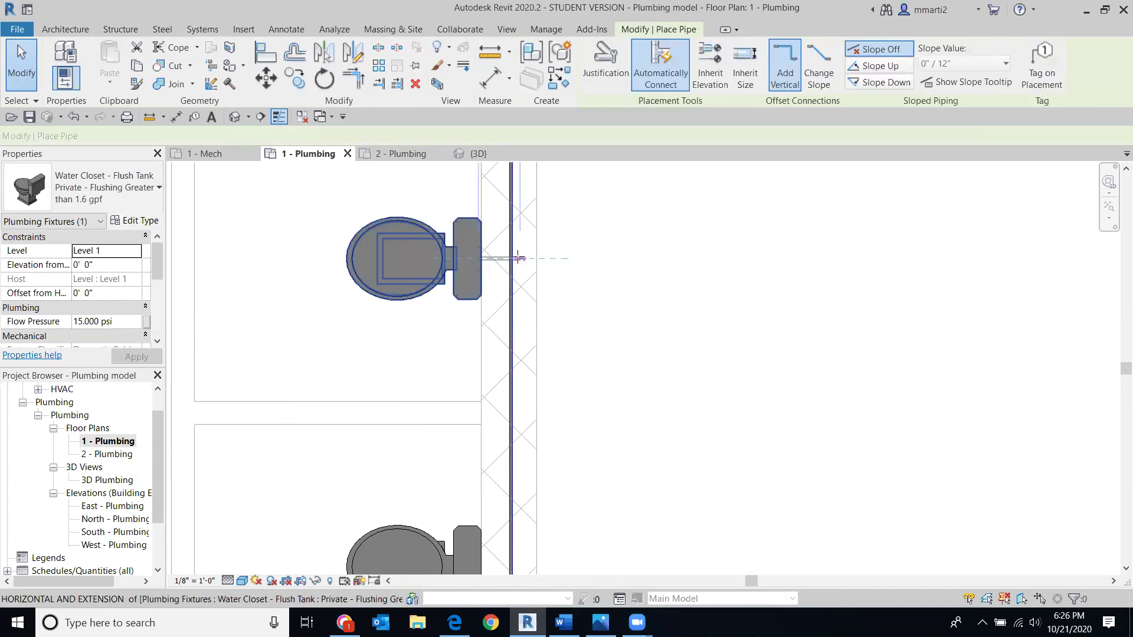
click(511, 258)
middle_drag(562, 403, 627, 195)
click(31, 87)
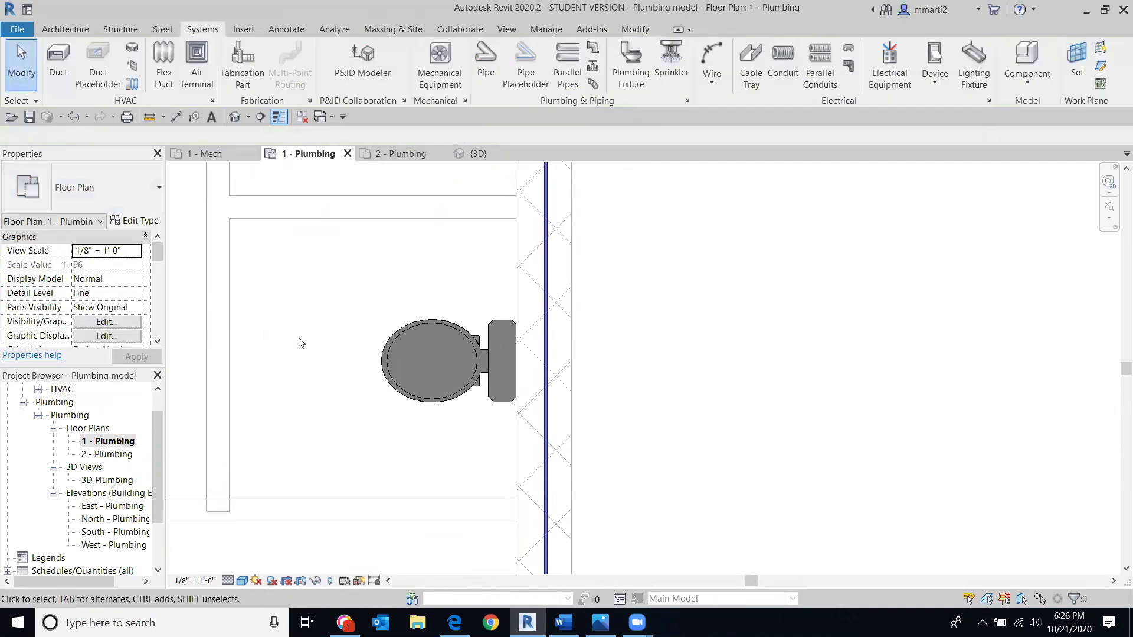
Join the southernmost water closet's water inlet to the exterior-wall pipe with a 1/2" branch at 1' 6 1/2" elevation
scroll(472, 396, up, 3)
click(463, 384)
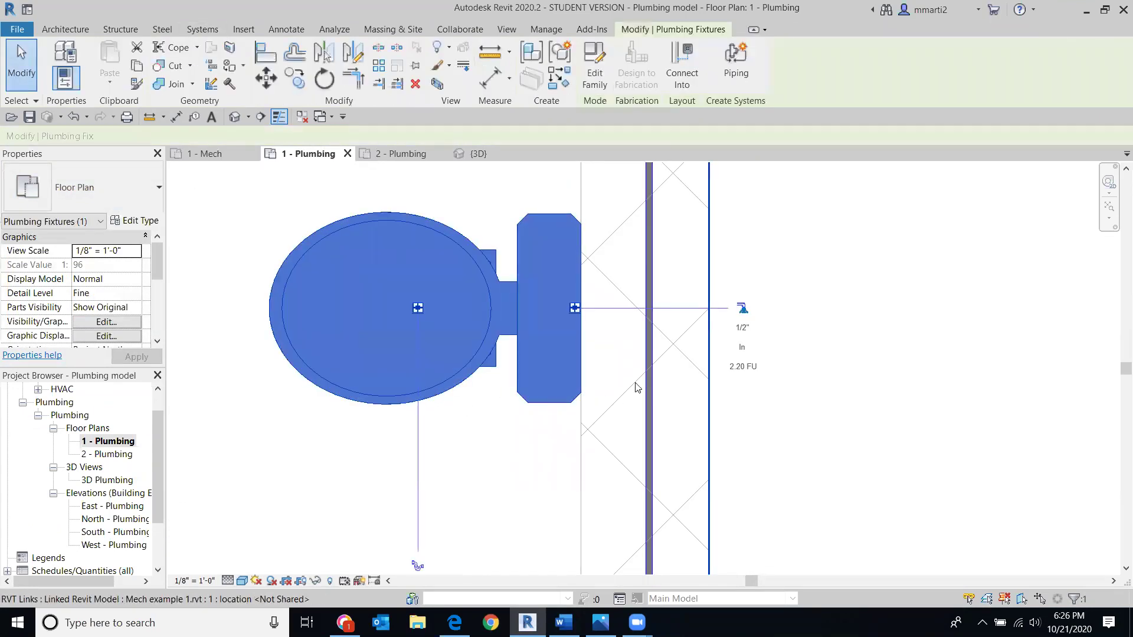
click(741, 308)
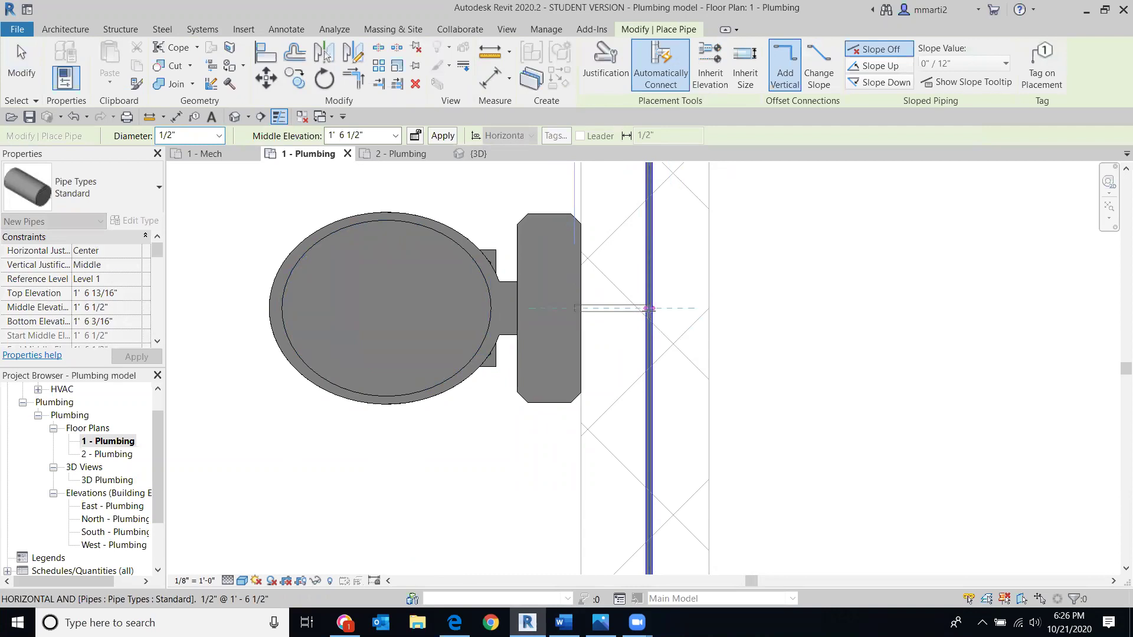
click(650, 308)
scroll(754, 312, down, 1)
scroll(762, 330, down, 2)
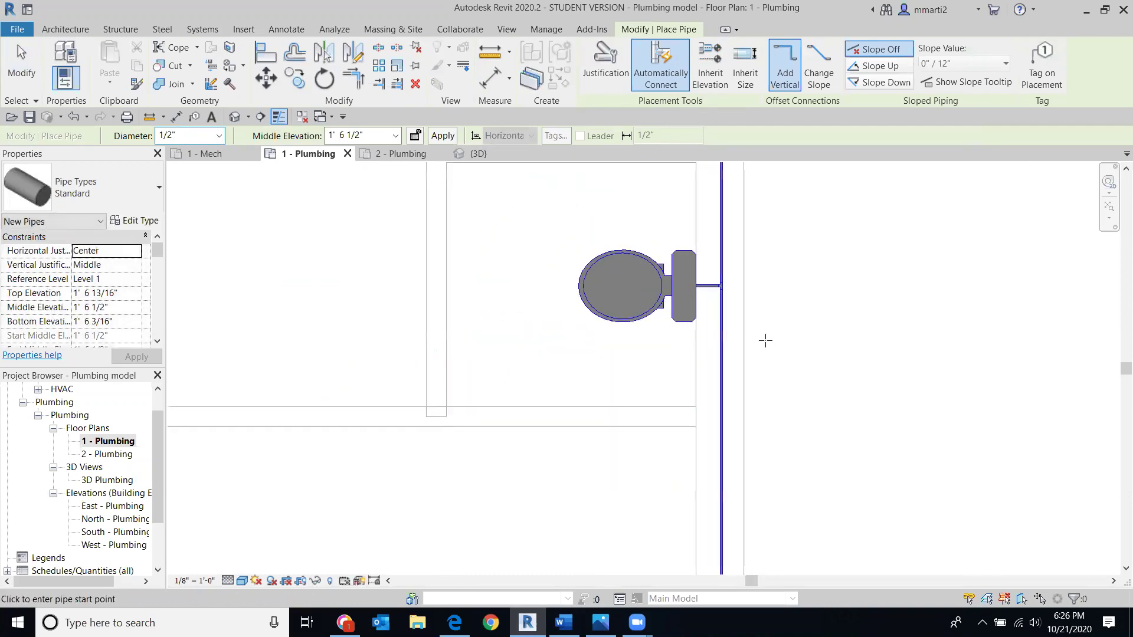
scroll(747, 236, up, 4)
scroll(717, 312, down, 2)
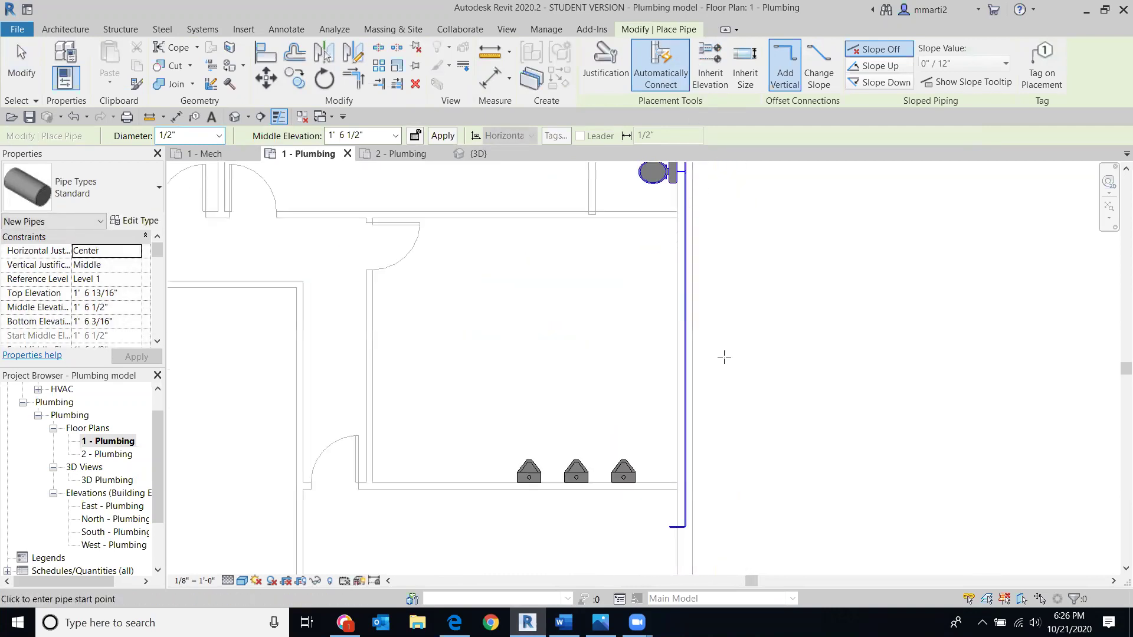
scroll(727, 403, down, 1)
key(Escape)
key(Escape)
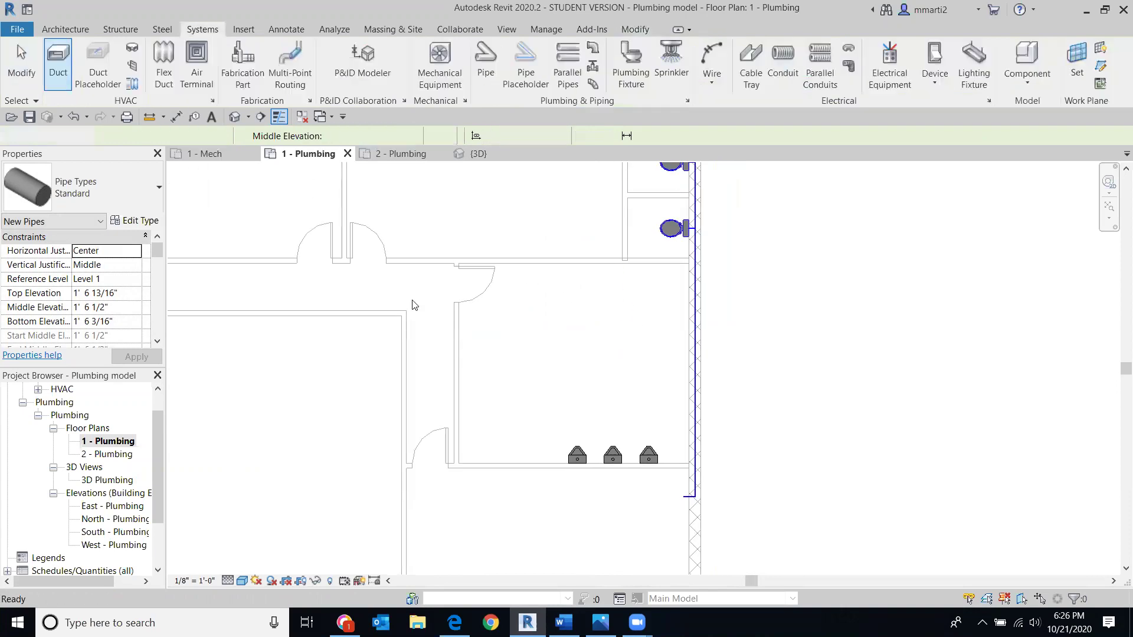
Try to draw a 3/4" pipe from the westernmost urinal's connector south into the wall behind it
scroll(412, 303, up, 2)
middle_drag(744, 436, 711, 561)
scroll(718, 561, down, 2)
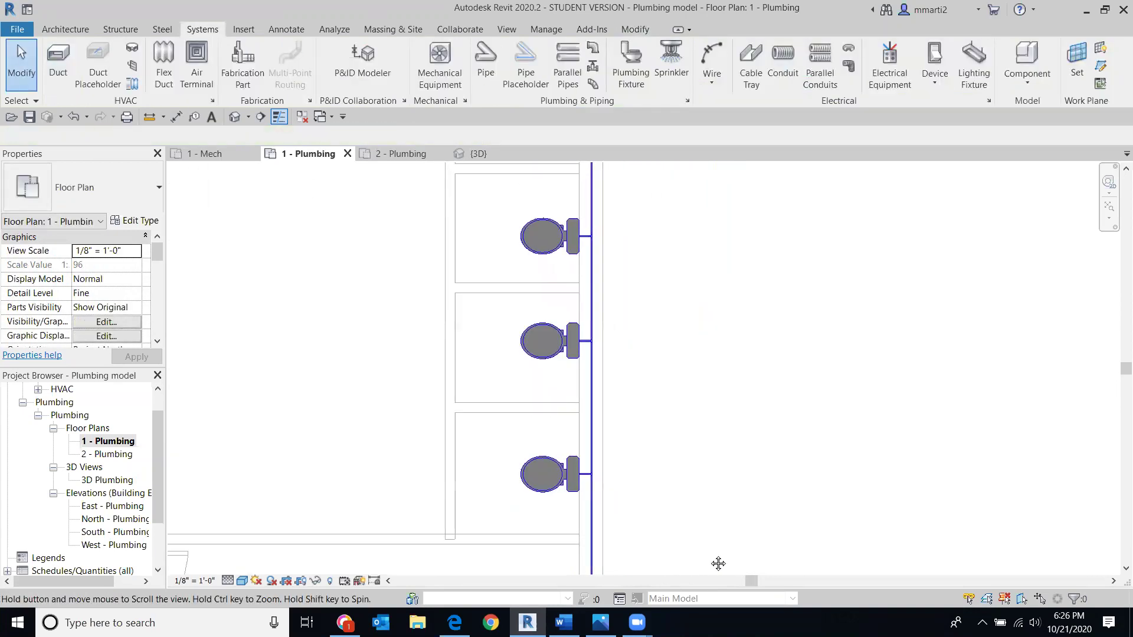
middle_drag(738, 360, 733, 306)
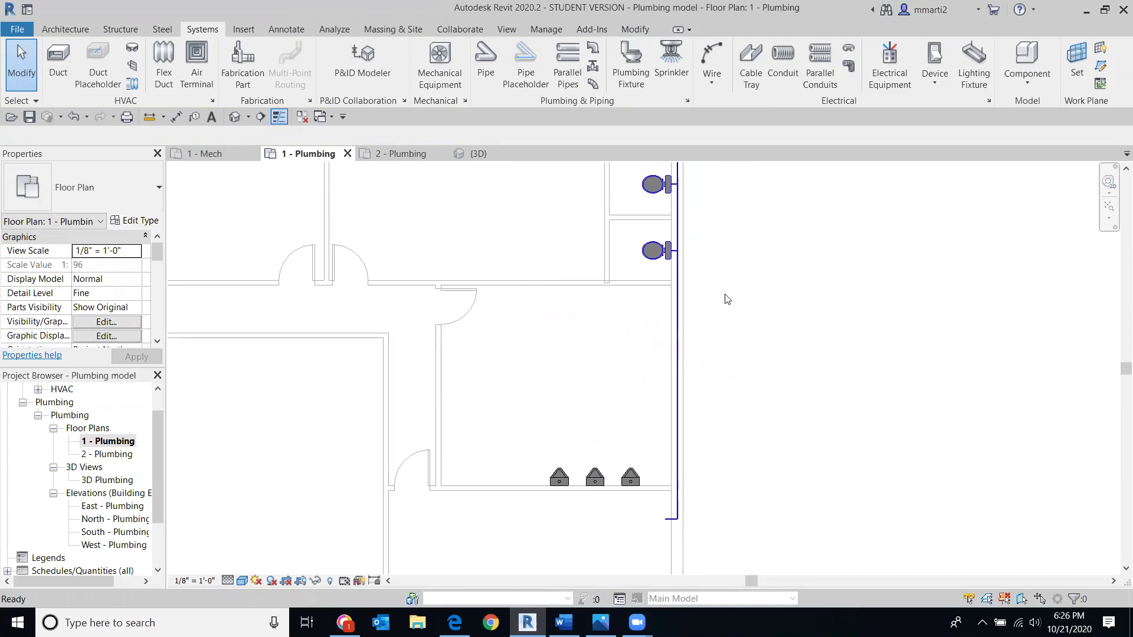
scroll(602, 493, up, 2)
scroll(602, 495, up, 2)
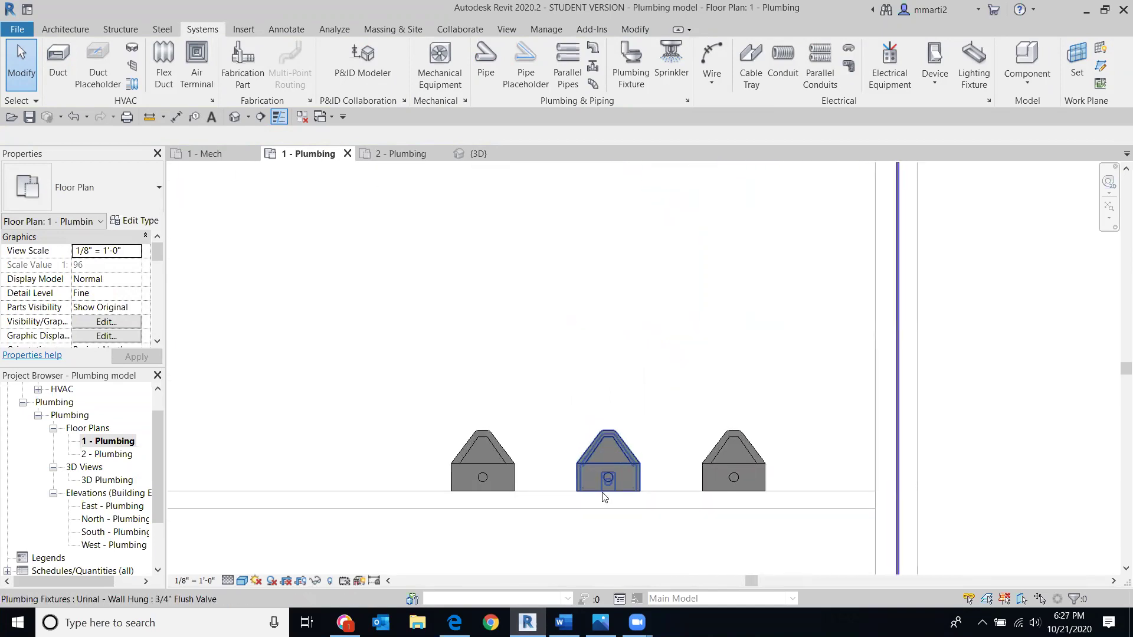
scroll(561, 395, up, 1)
middle_drag(561, 395, 539, 273)
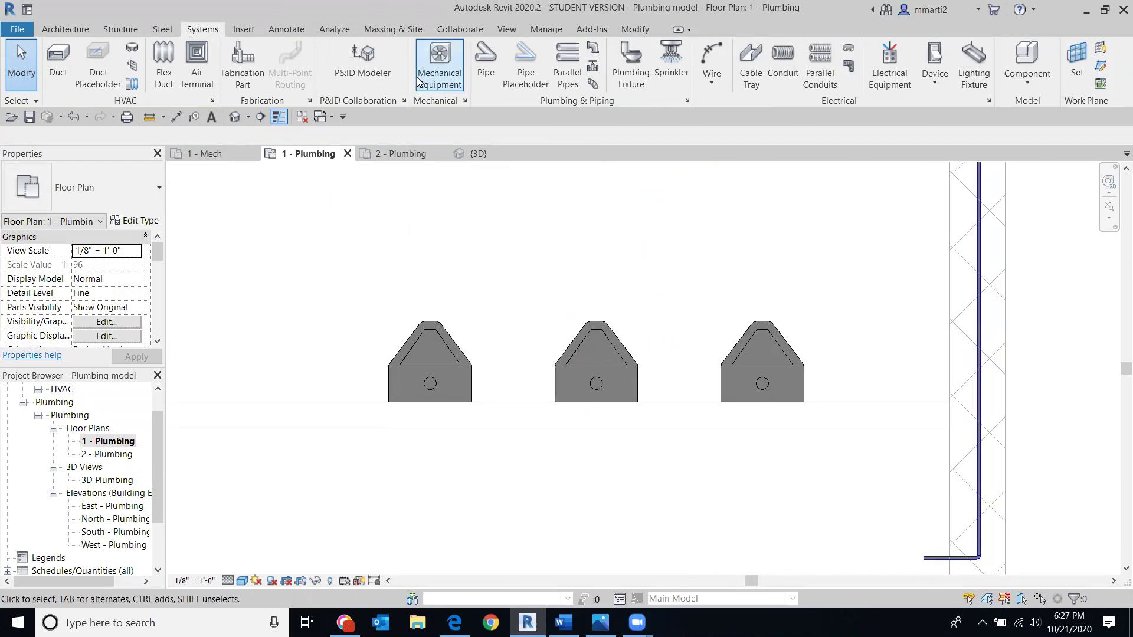
click(454, 360)
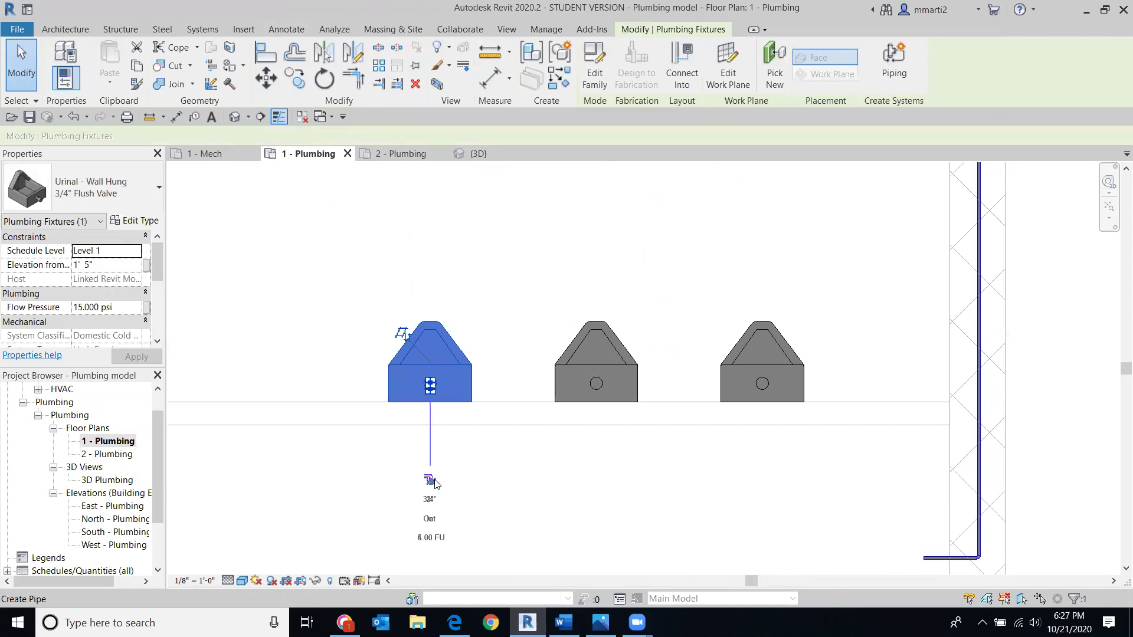
click(429, 481)
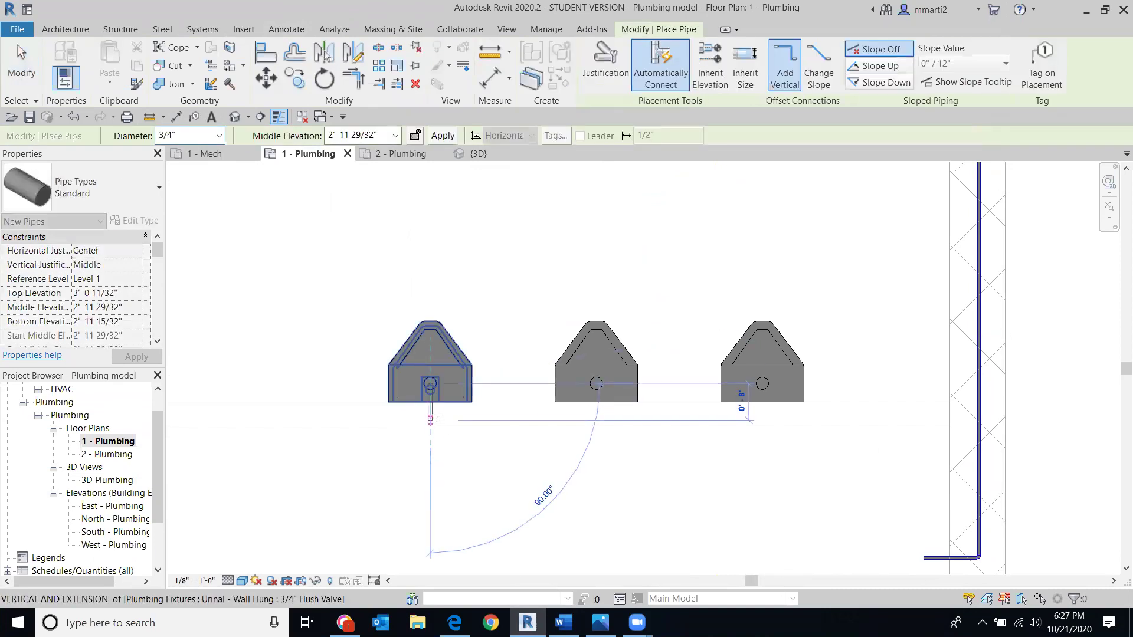
click(434, 419)
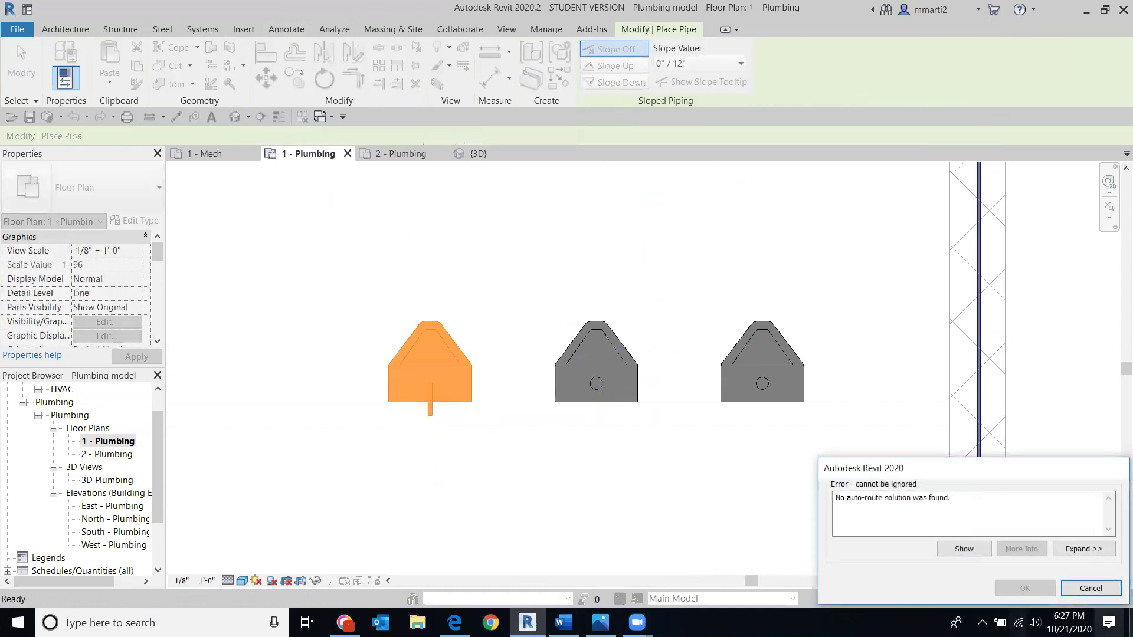
click(1092, 587)
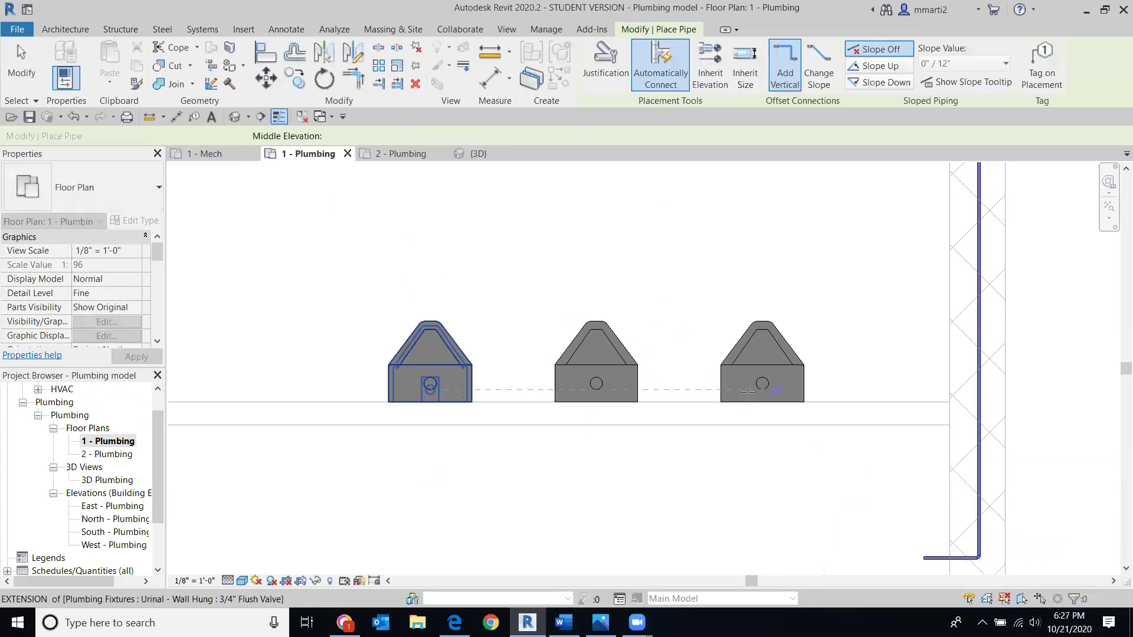
key(Escape)
key(Escape)
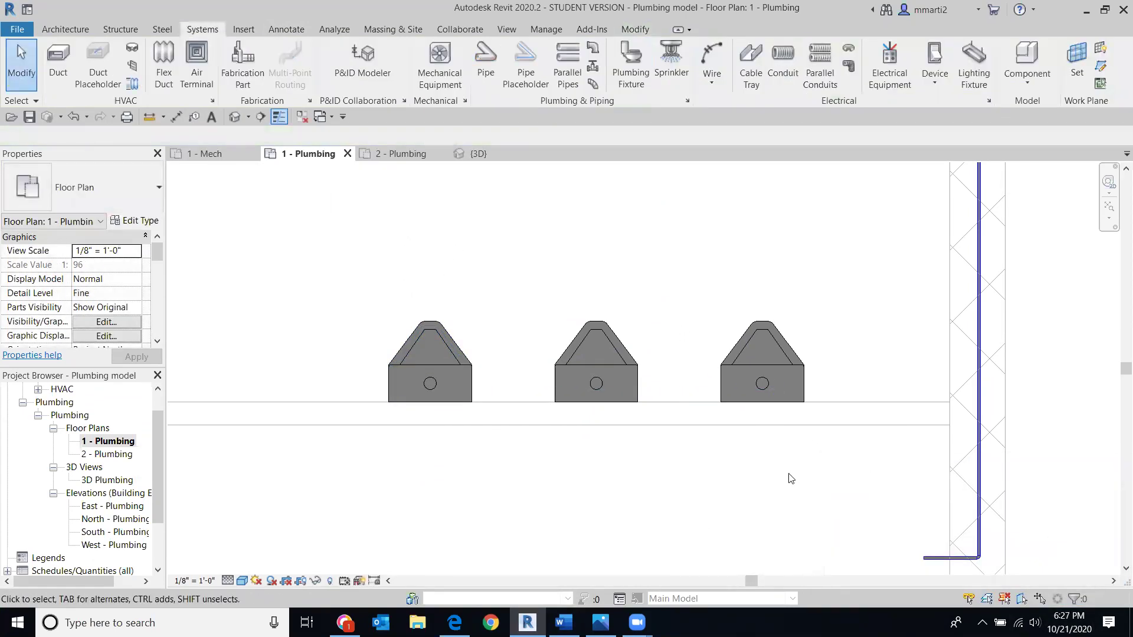
Try to draw a 3/4" pipe from the easternmost urinal's connector south into the middle of the urinal wall
click(794, 377)
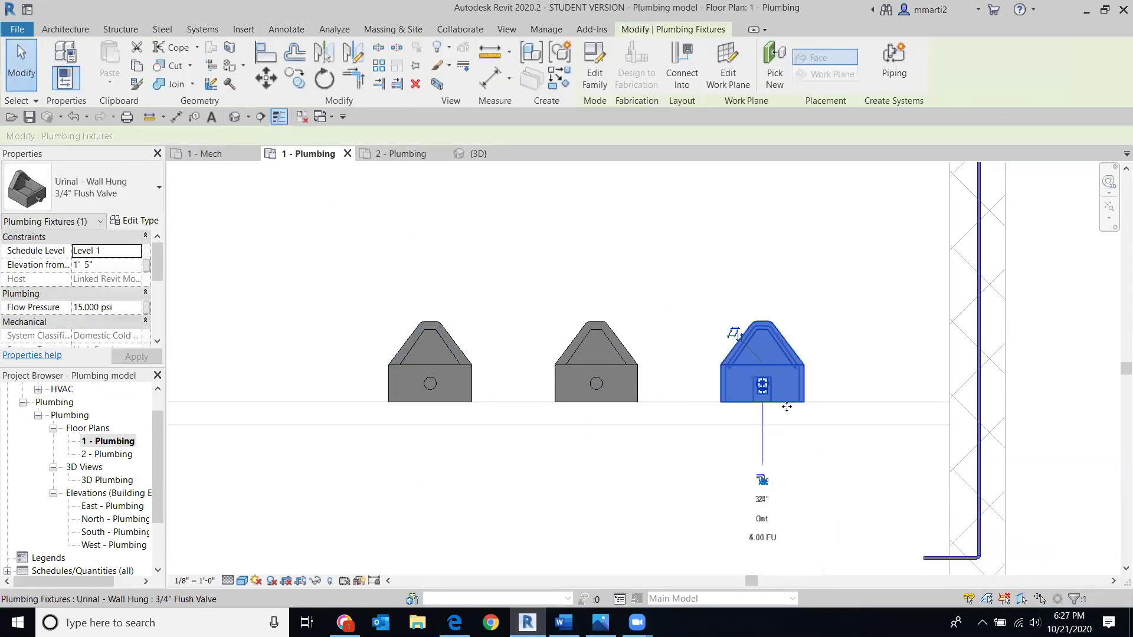
click(763, 476)
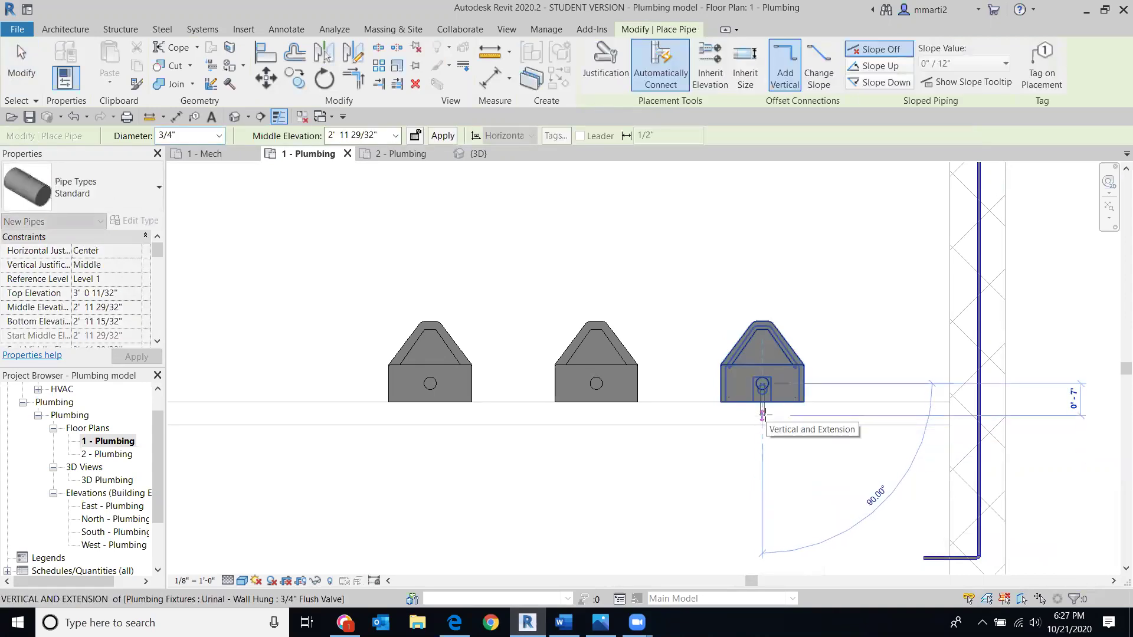
click(766, 418)
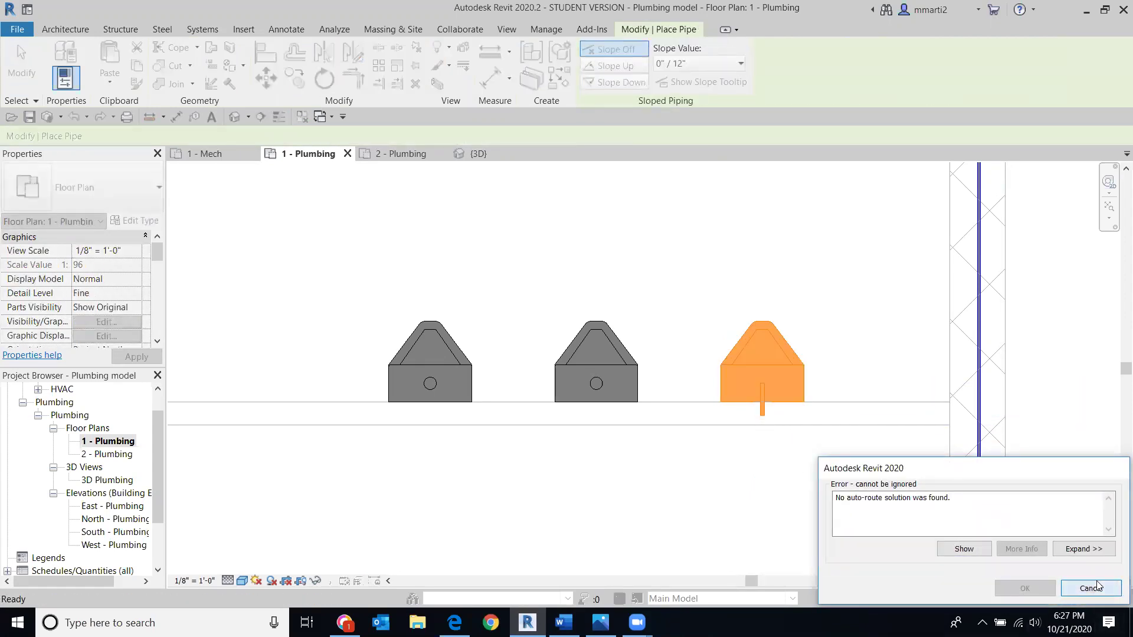
click(1099, 587)
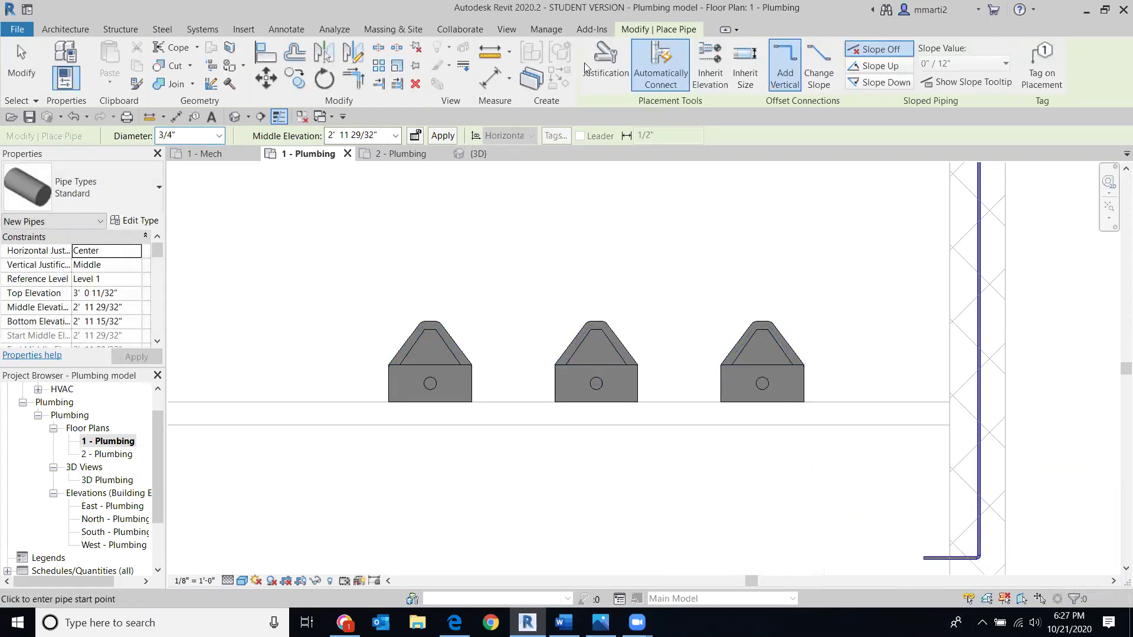
click(22, 54)
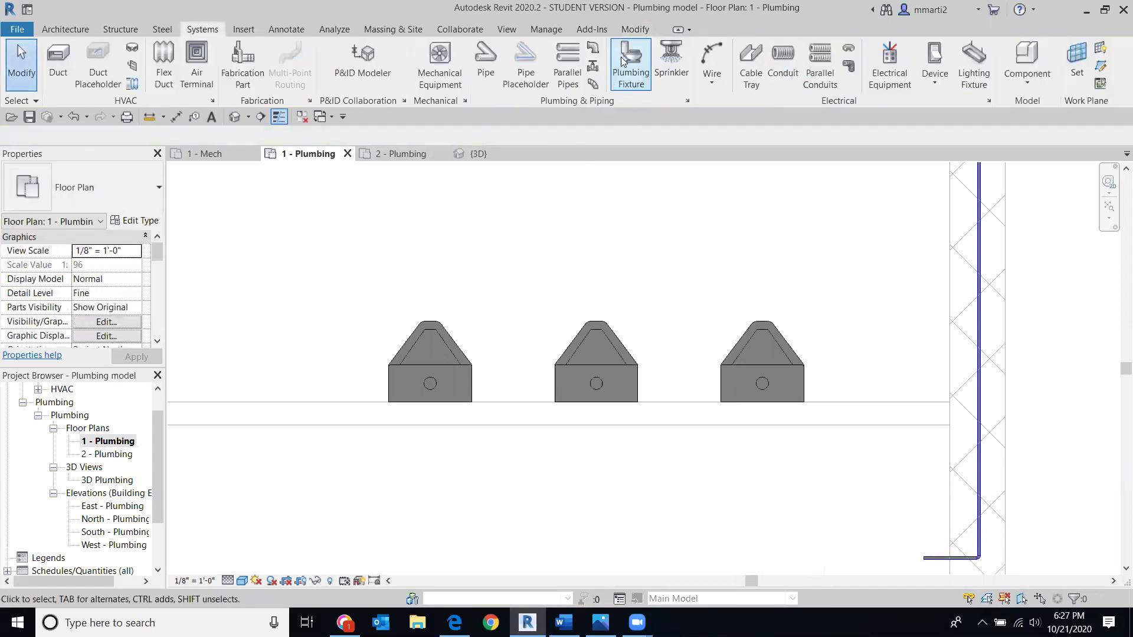
Draw a 3/4" pipe at 2' 11 29/32" elevation inside the urinal wall, from the exterior-wall pipe west to behind the westernmost urinal
click(486, 59)
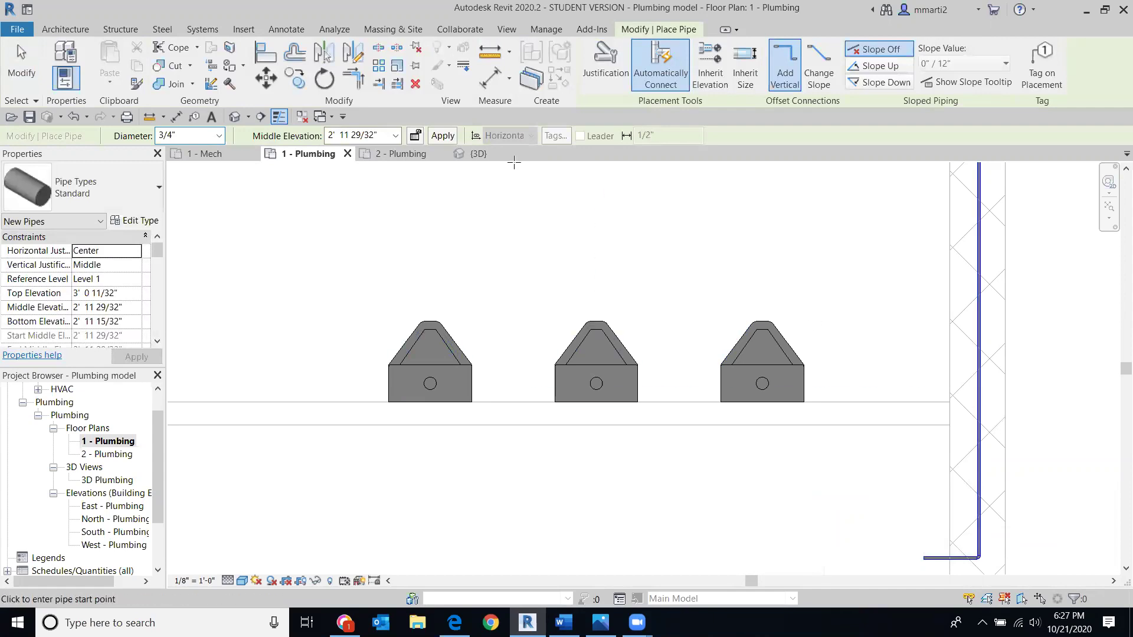
key(Escape)
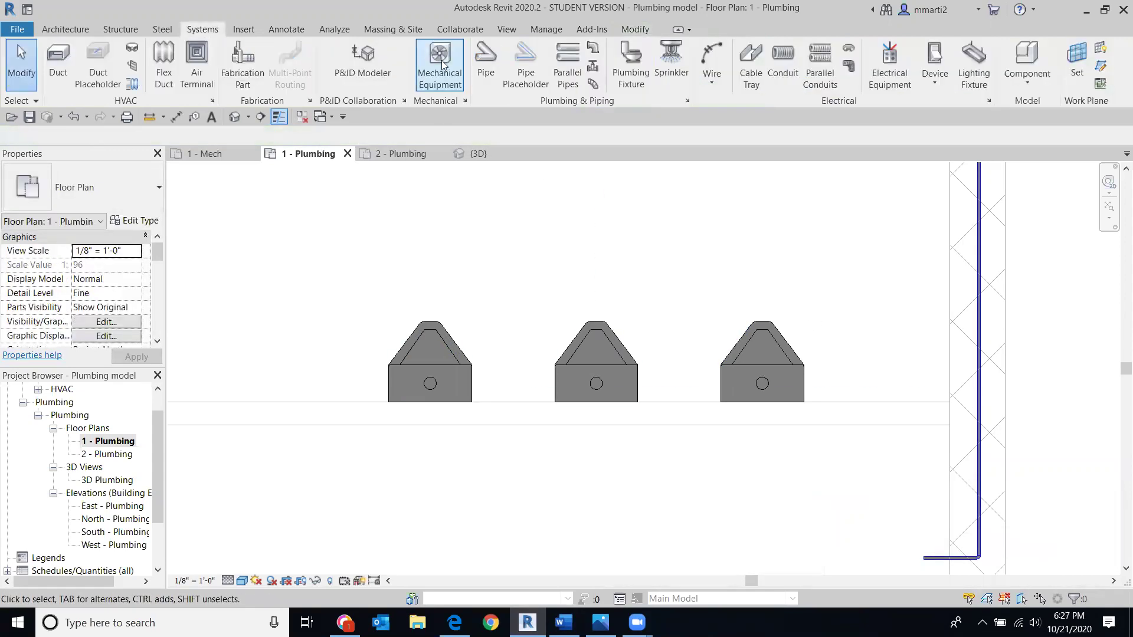
click(491, 75)
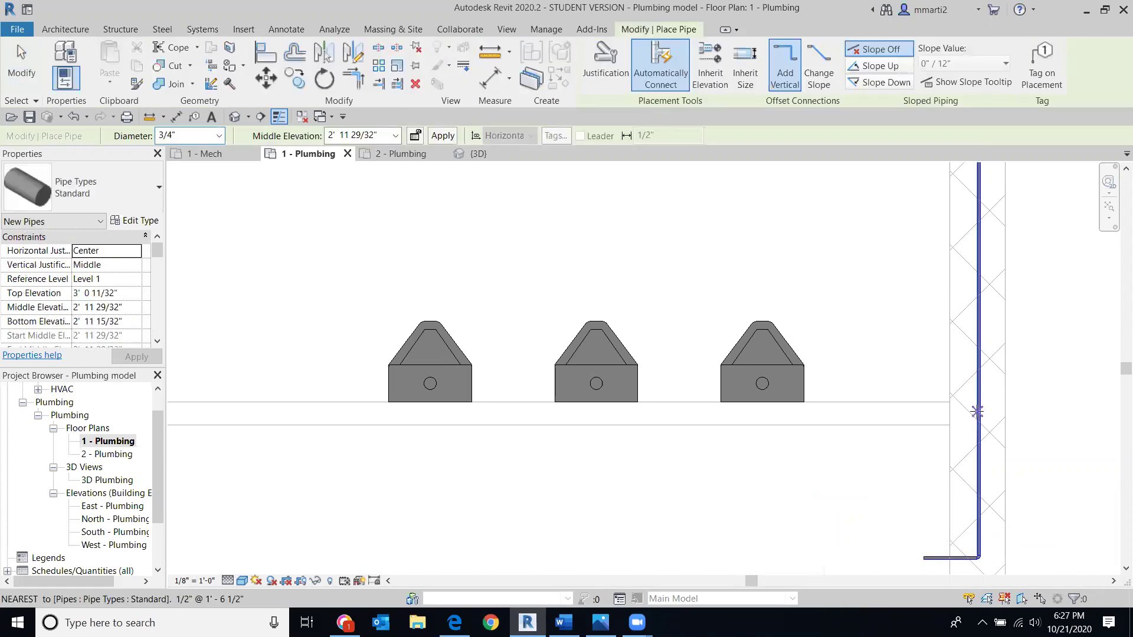
click(977, 412)
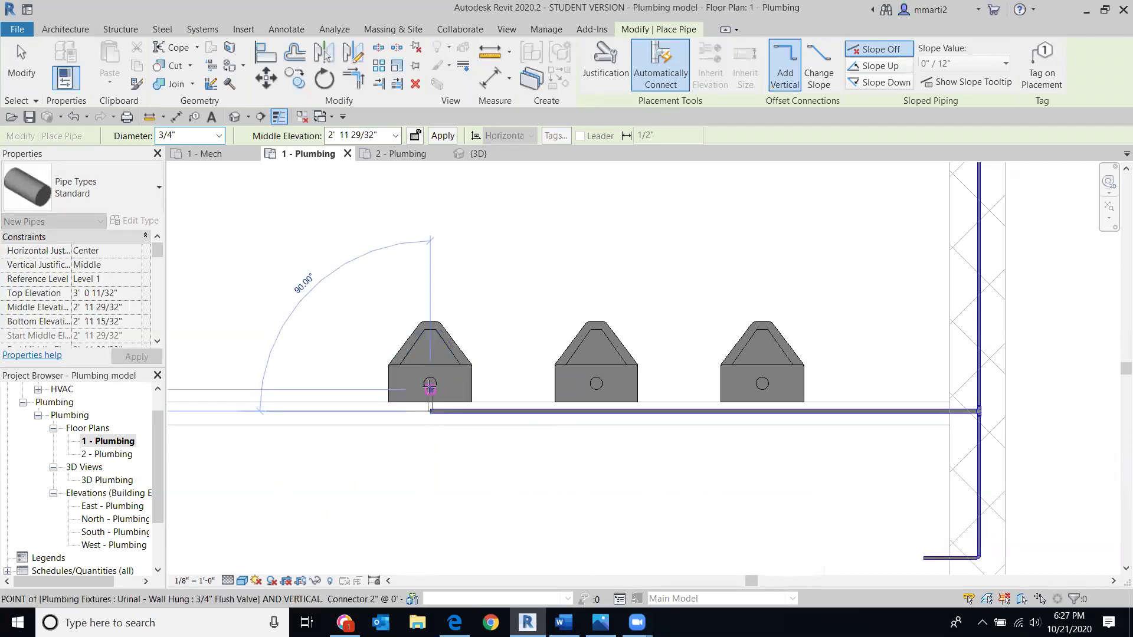
click(431, 410)
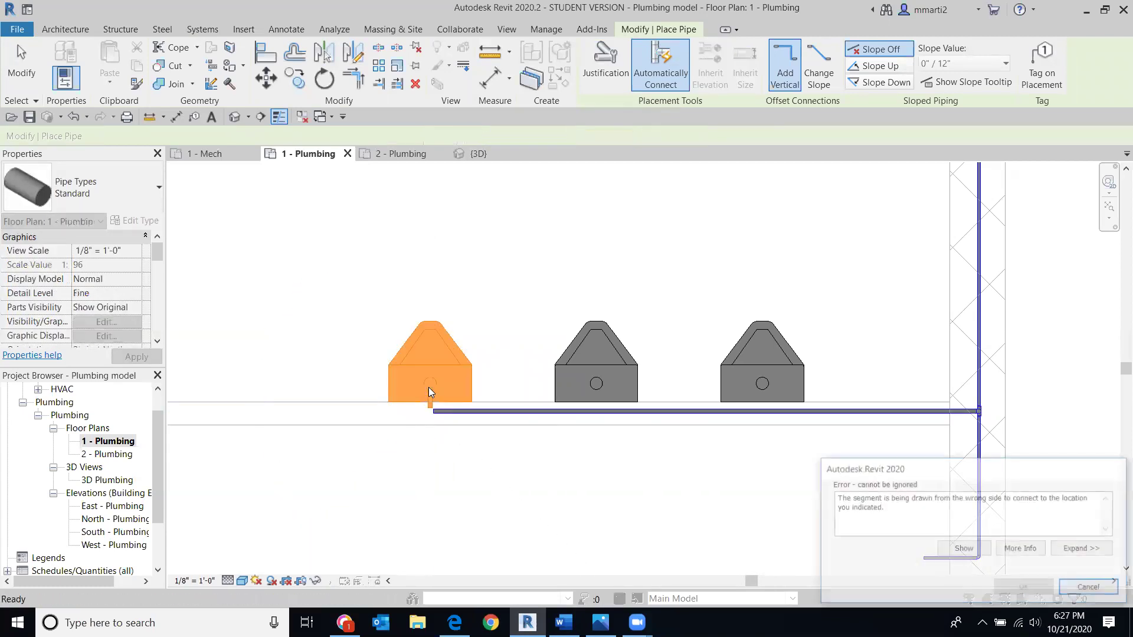
click(1085, 587)
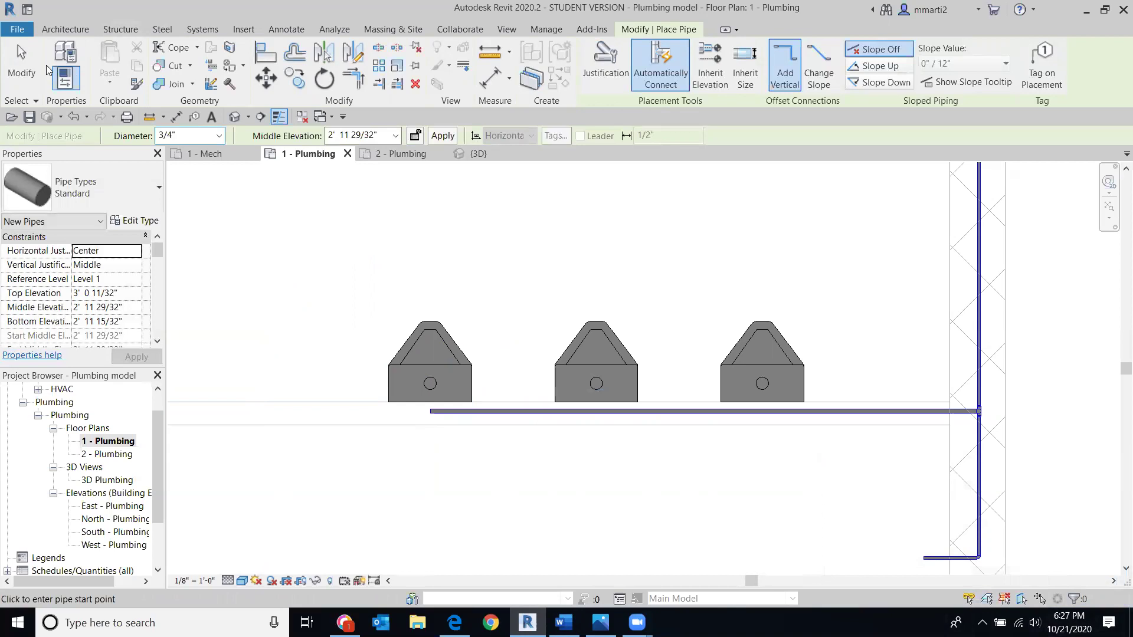
click(21, 65)
scroll(466, 270, down, 2)
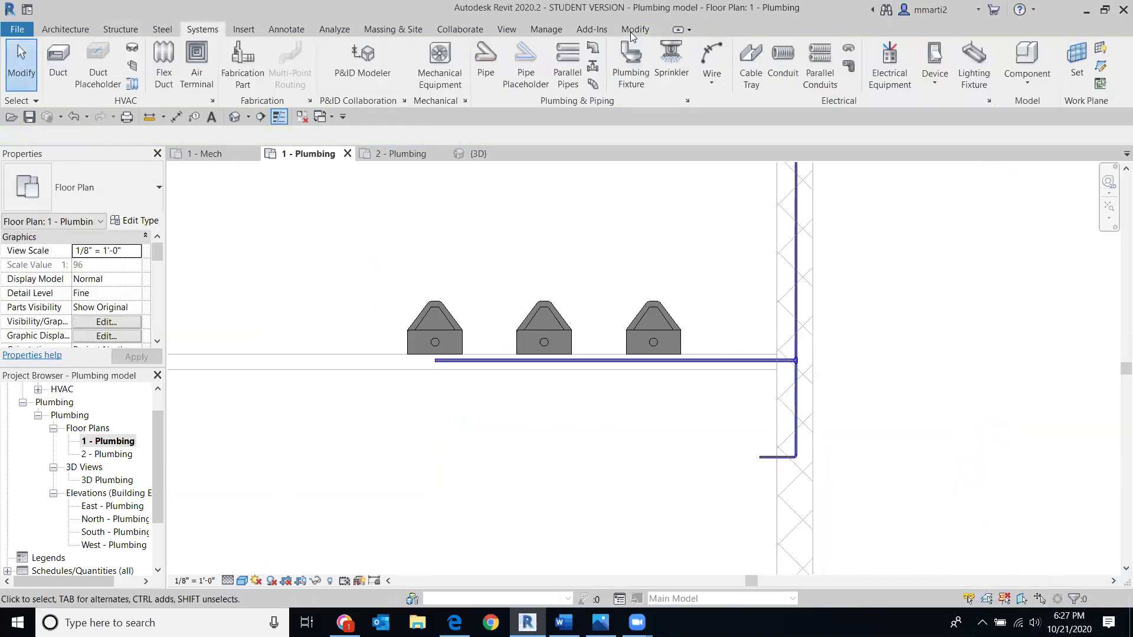
Load the Urinal - Stall family and place one on the wall west of the three wall-hung urinals
click(631, 59)
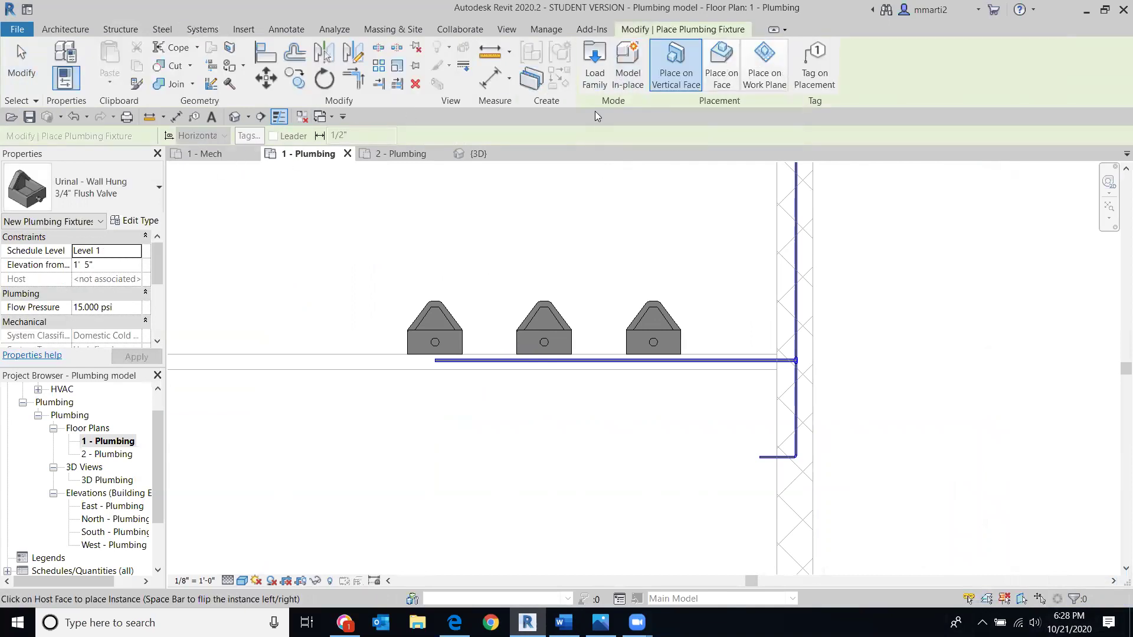
click(597, 68)
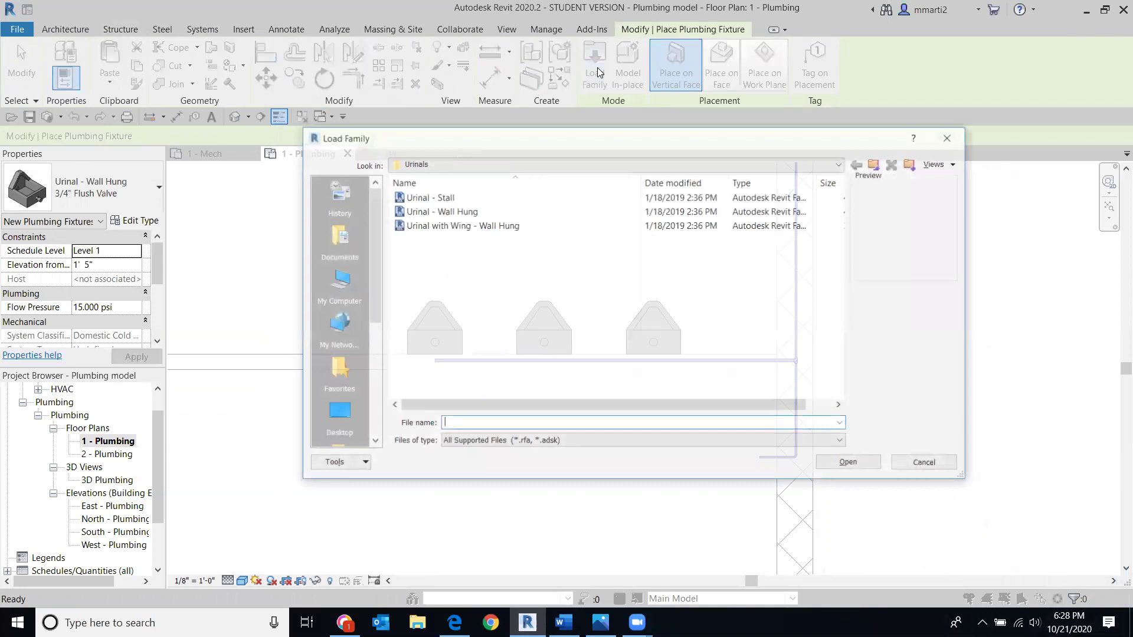
double_click(431, 198)
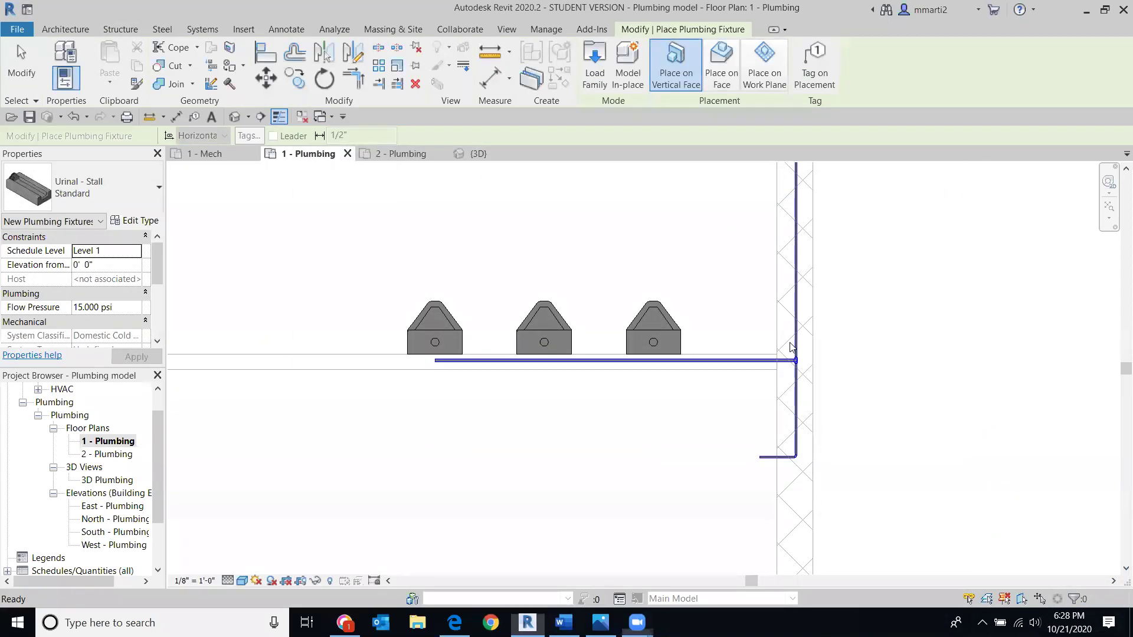
click(339, 353)
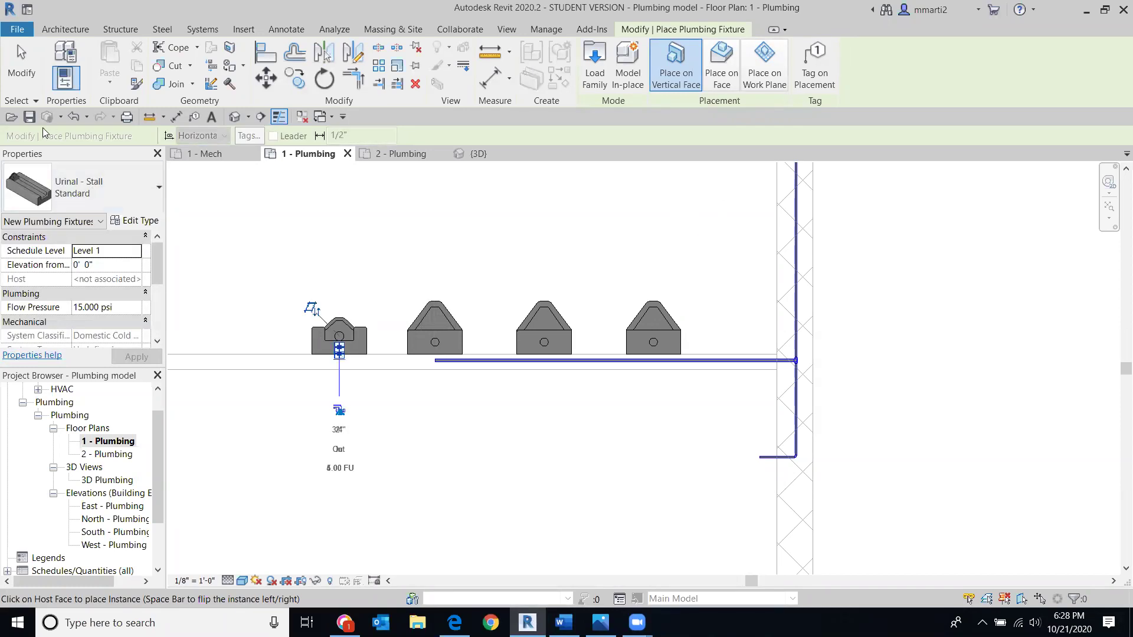
click(22, 64)
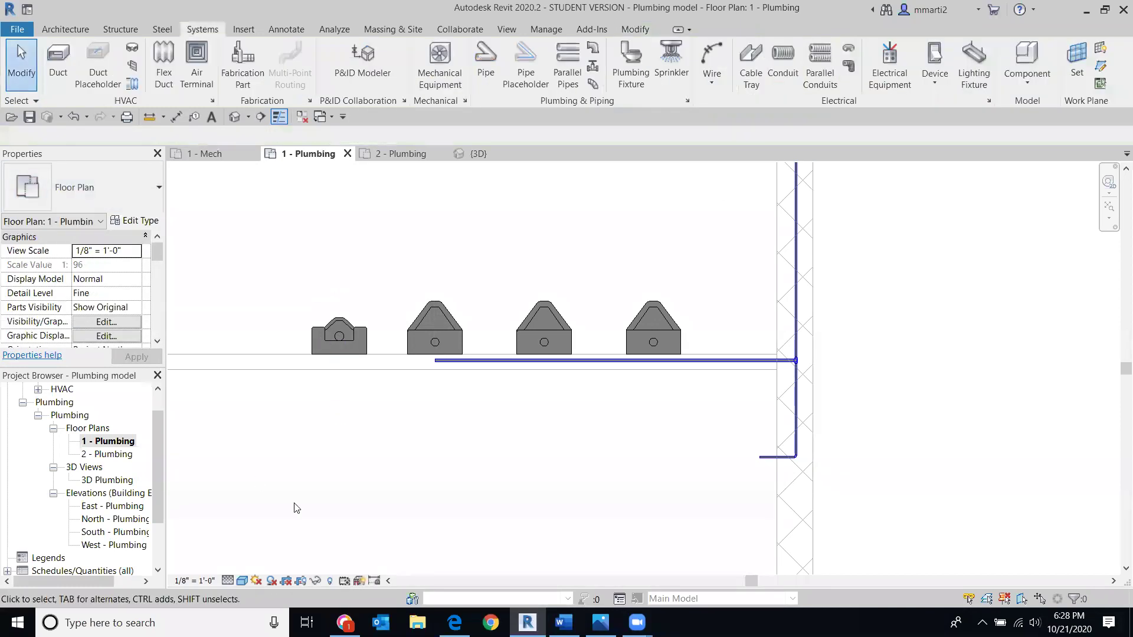
Try to draw a 3/4" pipe at 3' 6" elevation from the stall urinal's connector south into the wall
click(350, 345)
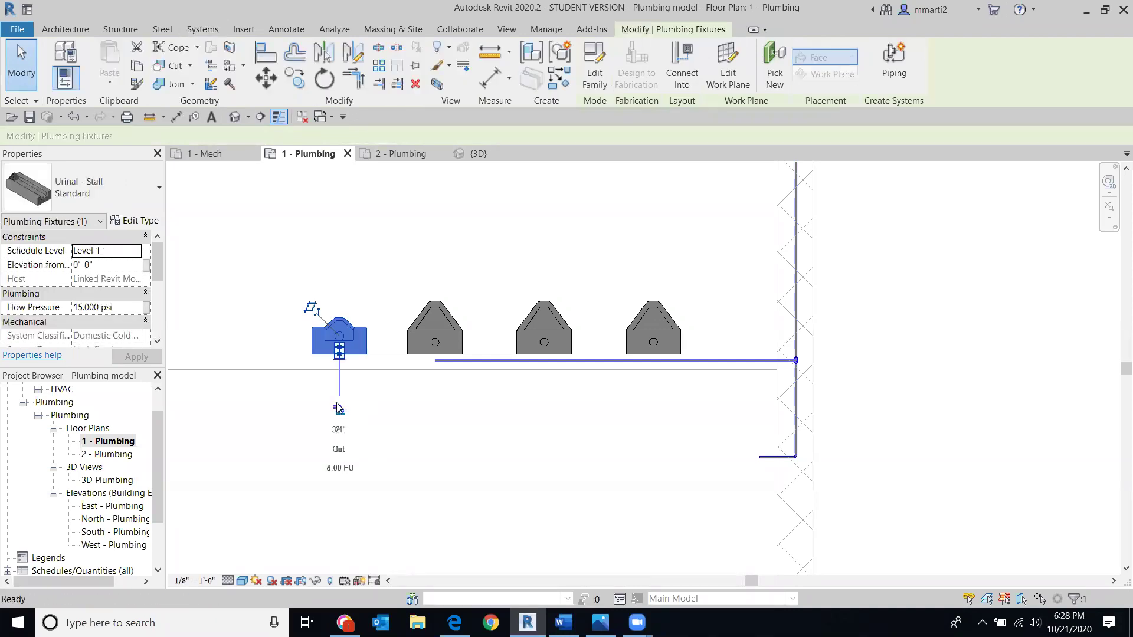
click(338, 409)
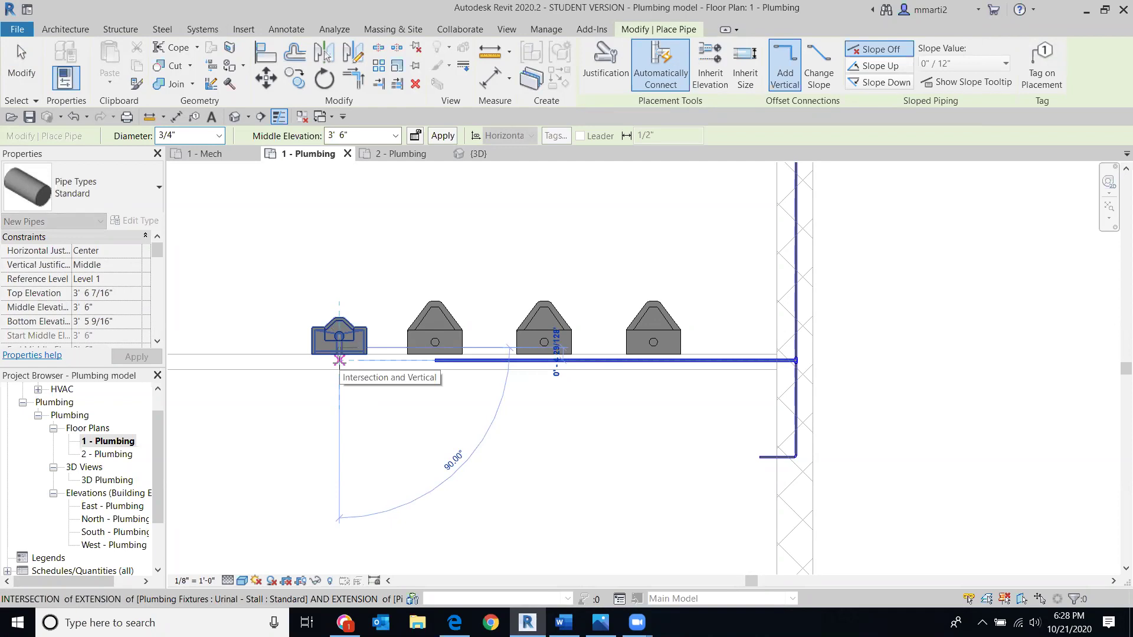
click(339, 359)
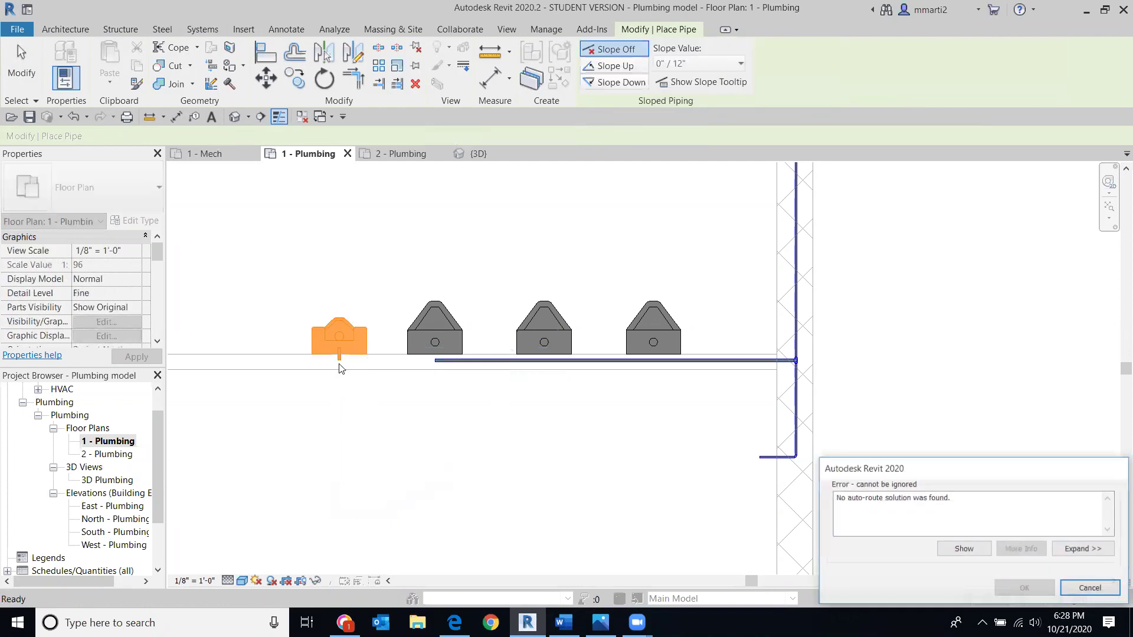
click(1091, 588)
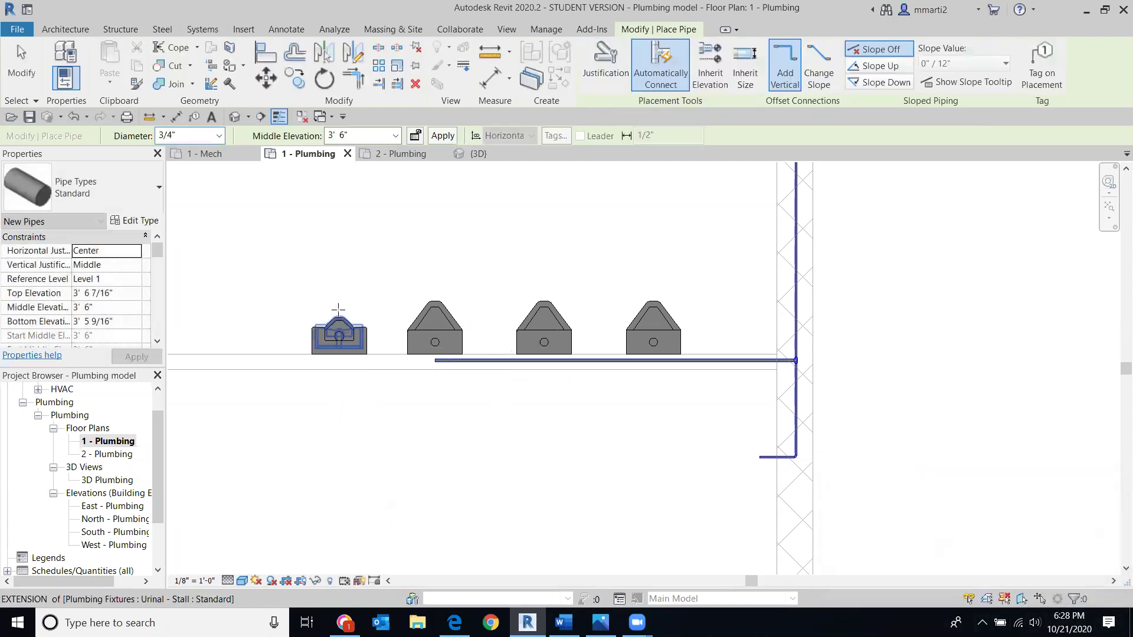
scroll(605, 388, down, 1)
scroll(385, 313, up, 2)
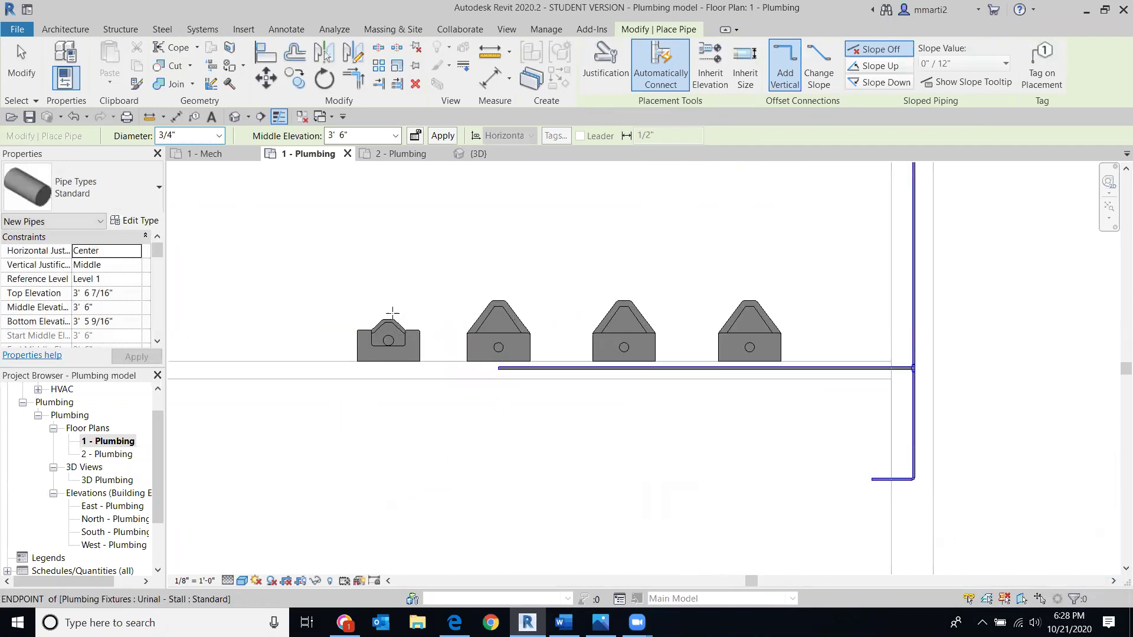
click(12, 69)
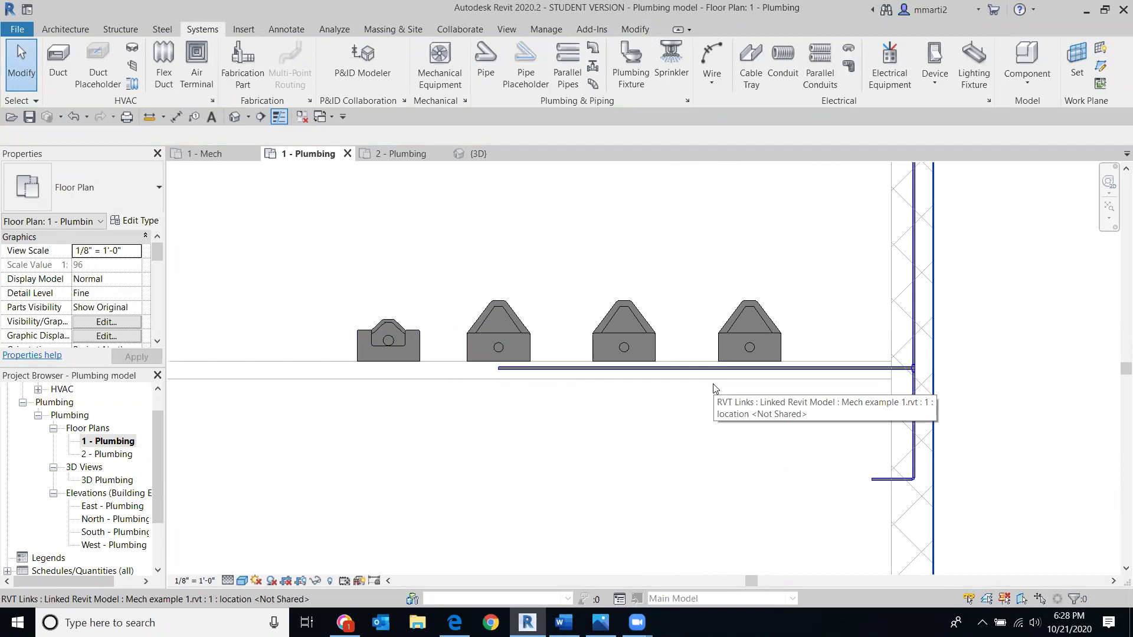
Examine in 3D how the pipe behind the urinals meets the pipe serving the water closets
scroll(715, 388, down, 3)
middle_drag(670, 381, 630, 468)
scroll(704, 465, up, 2)
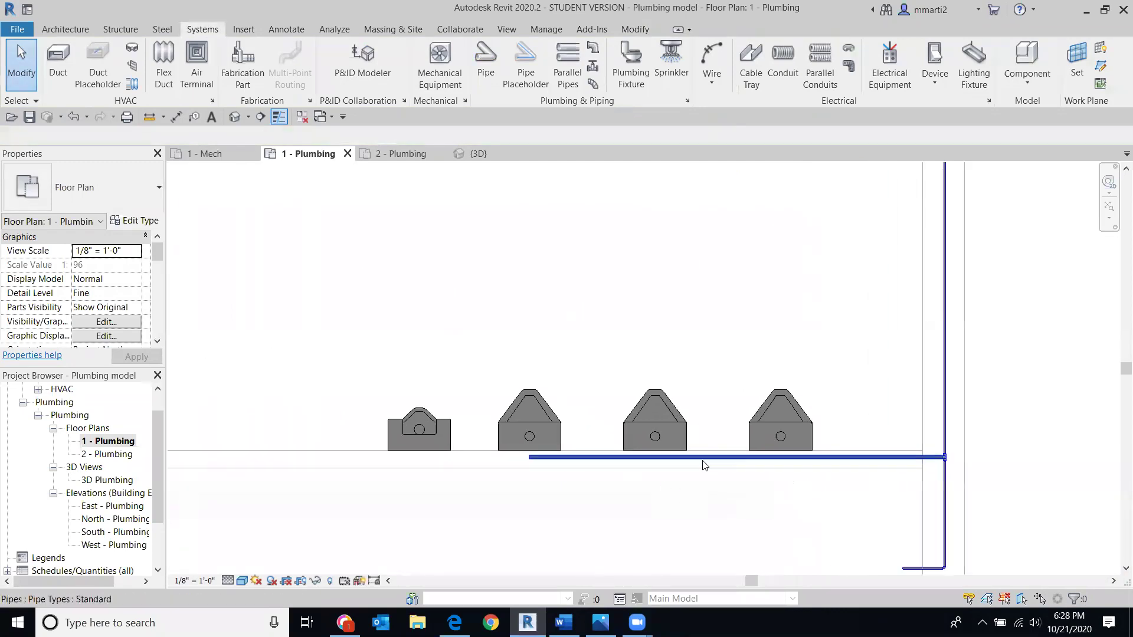
scroll(712, 413, down, 2)
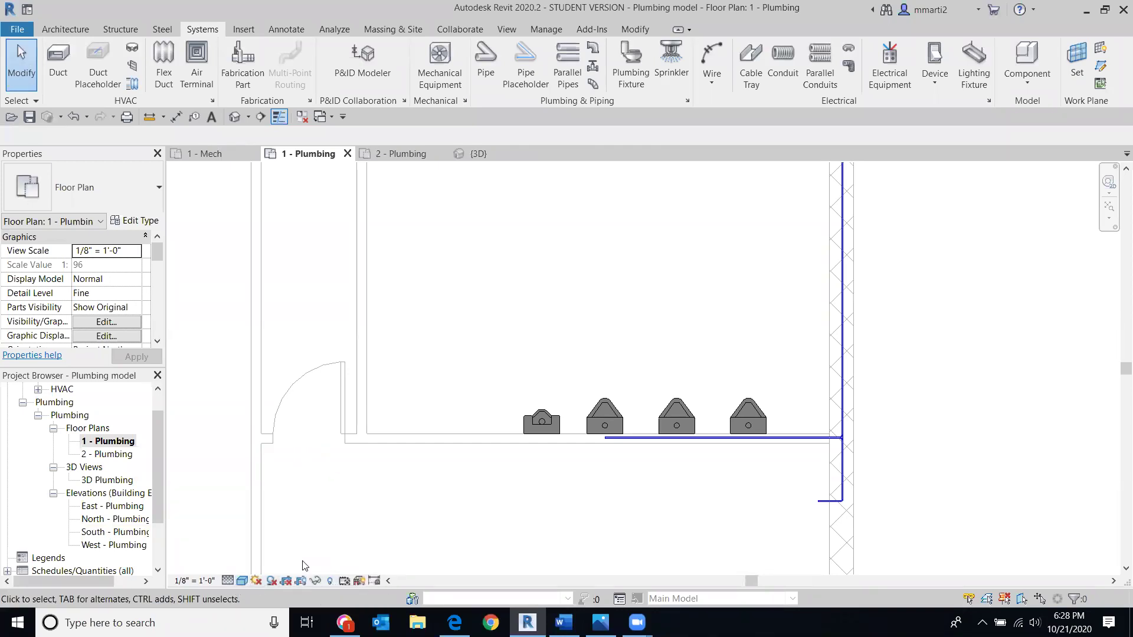
click(233, 118)
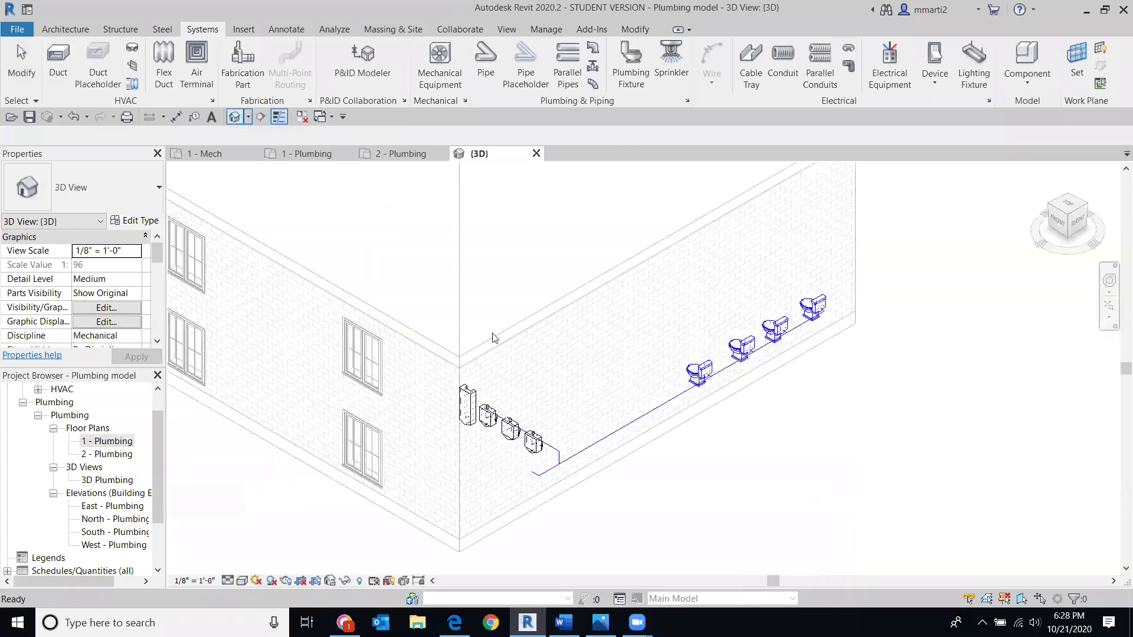
scroll(532, 470, up, 5)
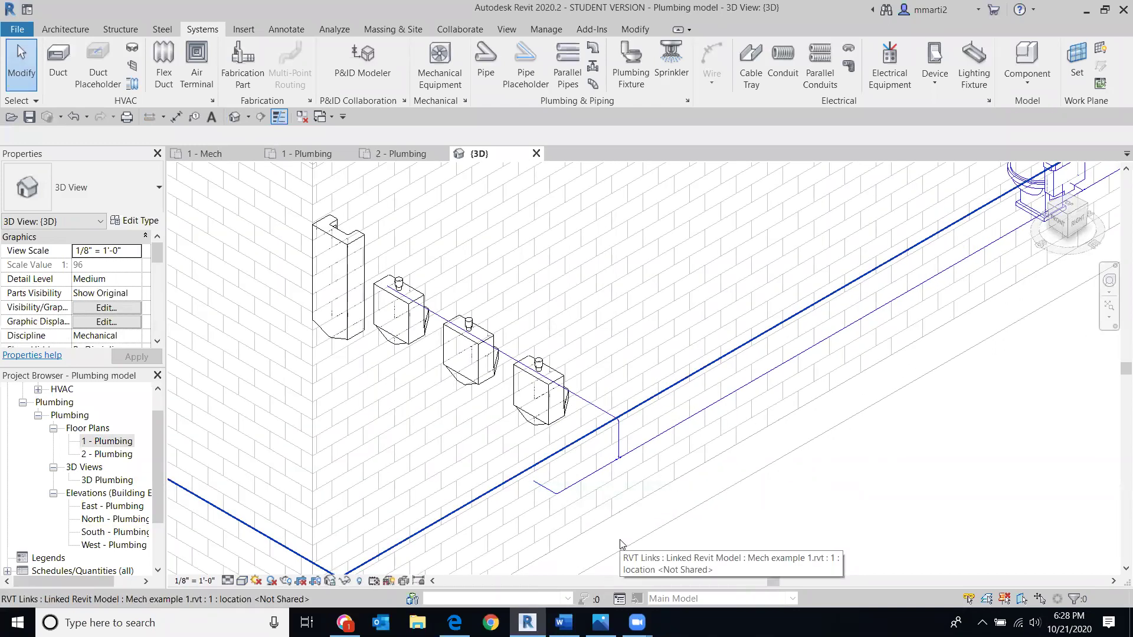
scroll(626, 447, up, 3)
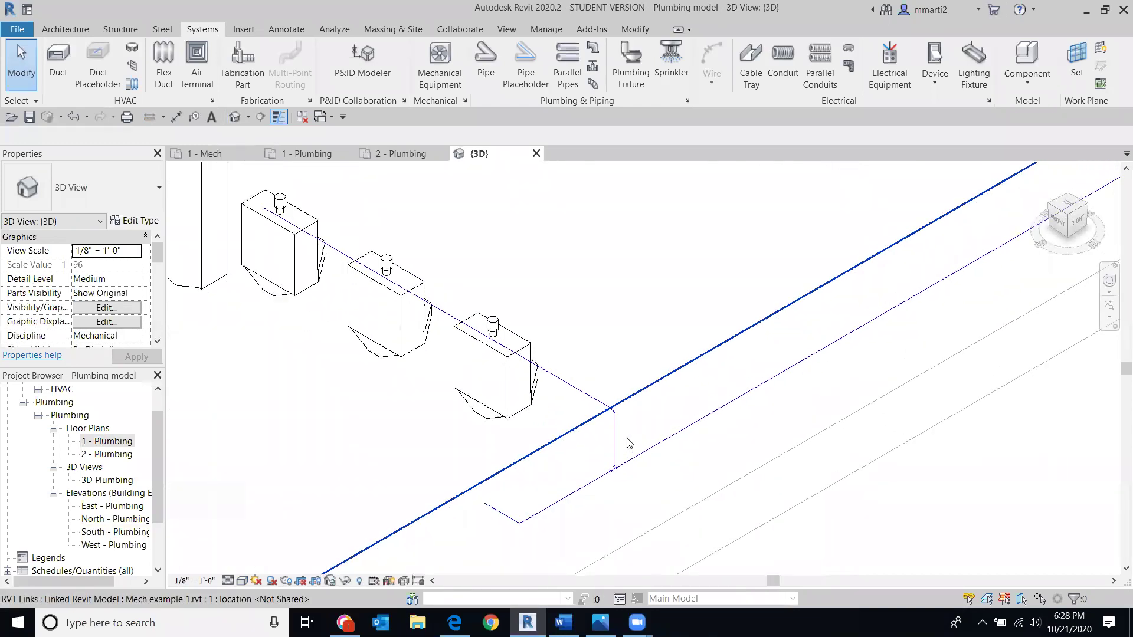
scroll(612, 483, down, 1)
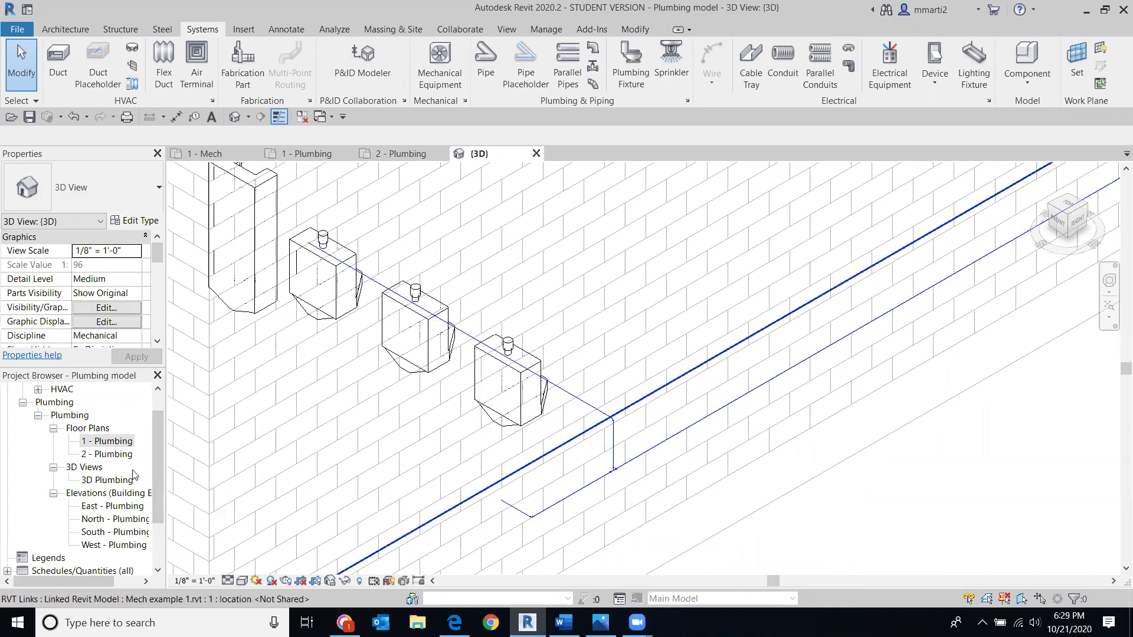
scroll(577, 478, down, 3)
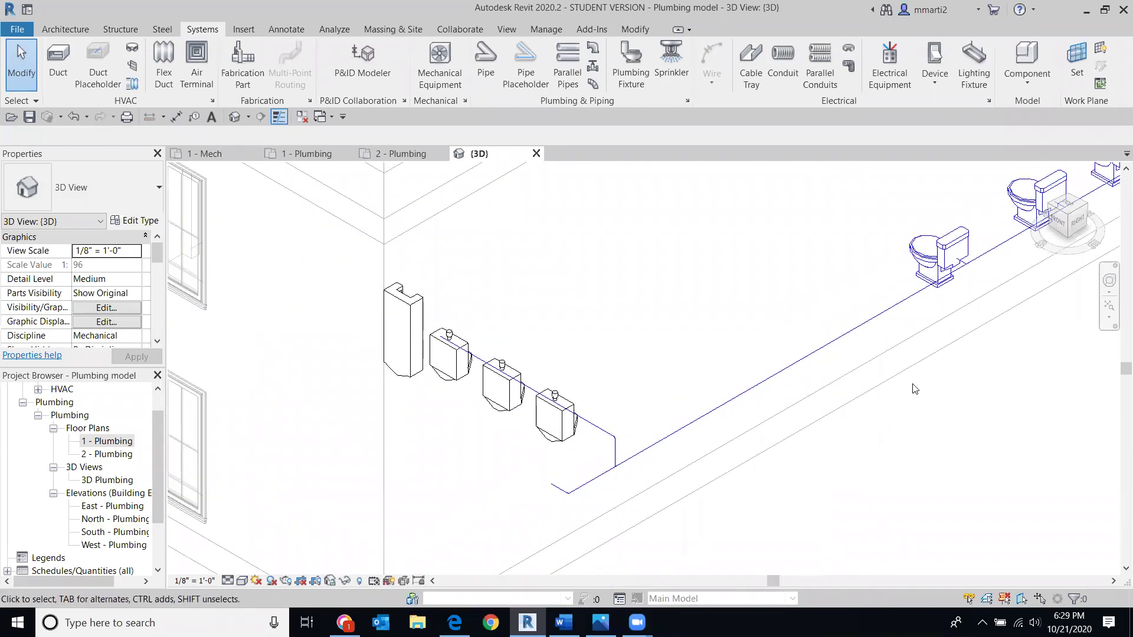
click(1079, 220)
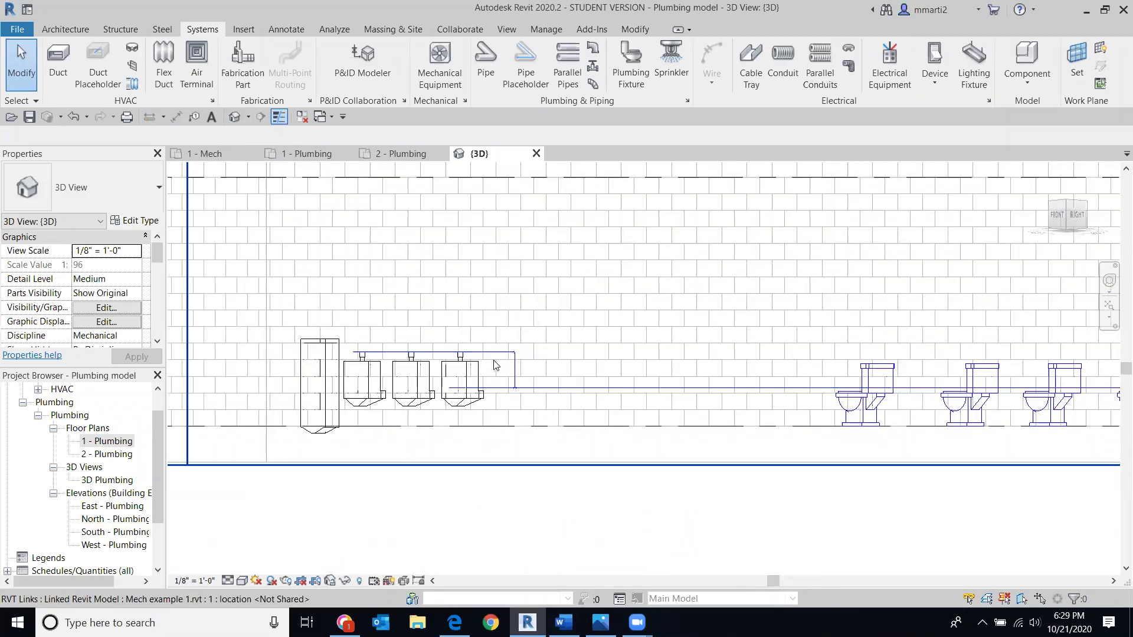
Set the urinal wall pipe's middle elevation to 1' 6 1/2", deleting the elements whose connections conflict
click(505, 392)
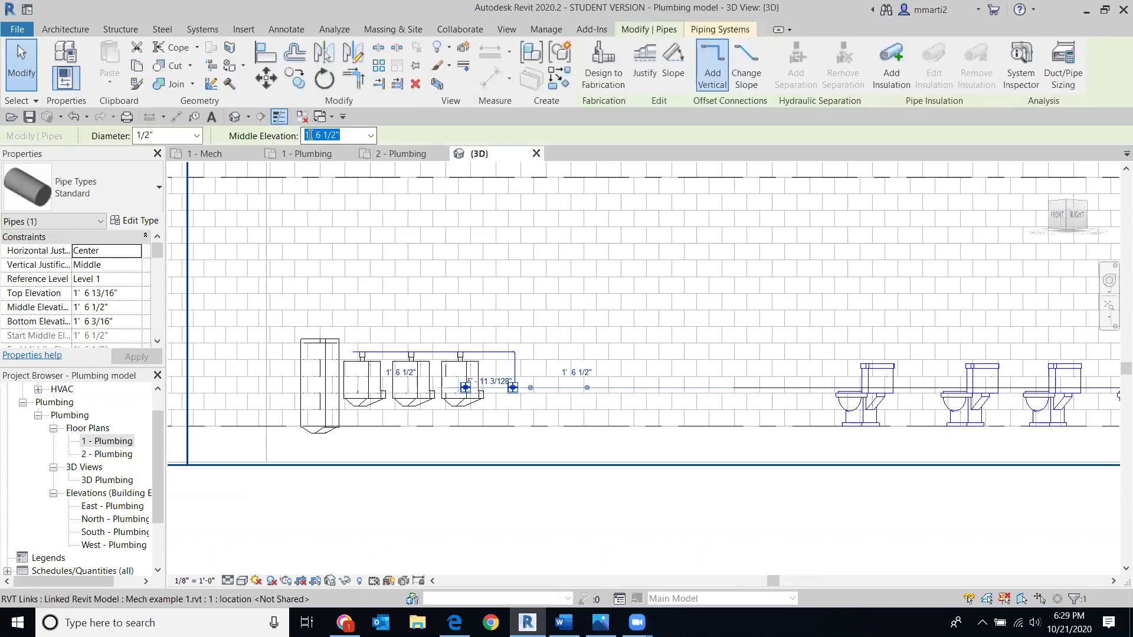
click(495, 353)
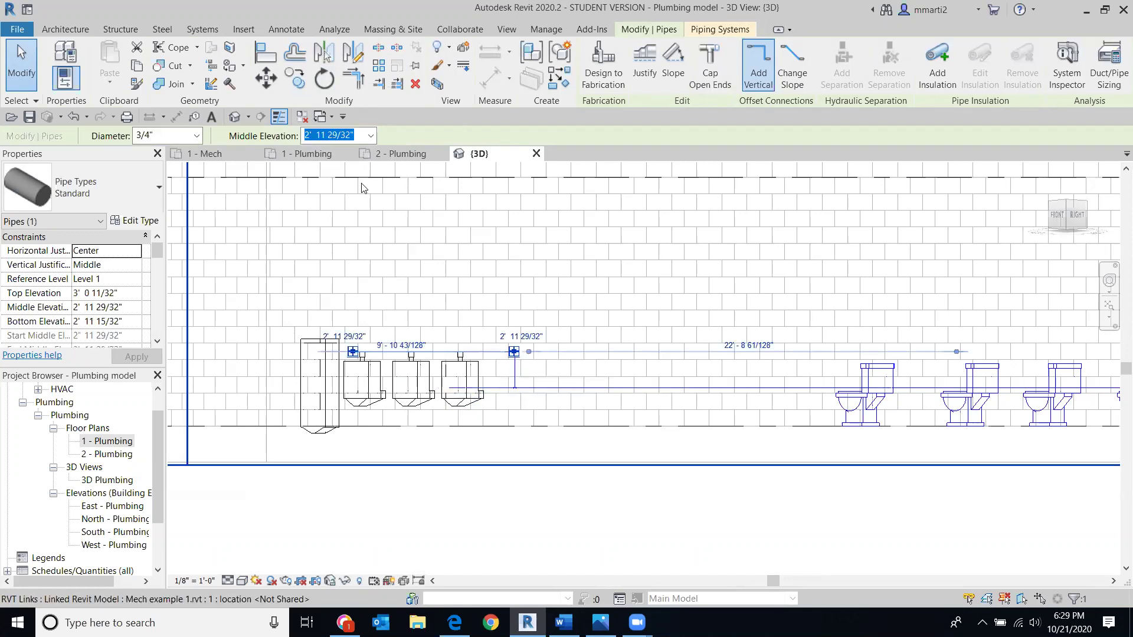
drag(354, 135, 342, 135)
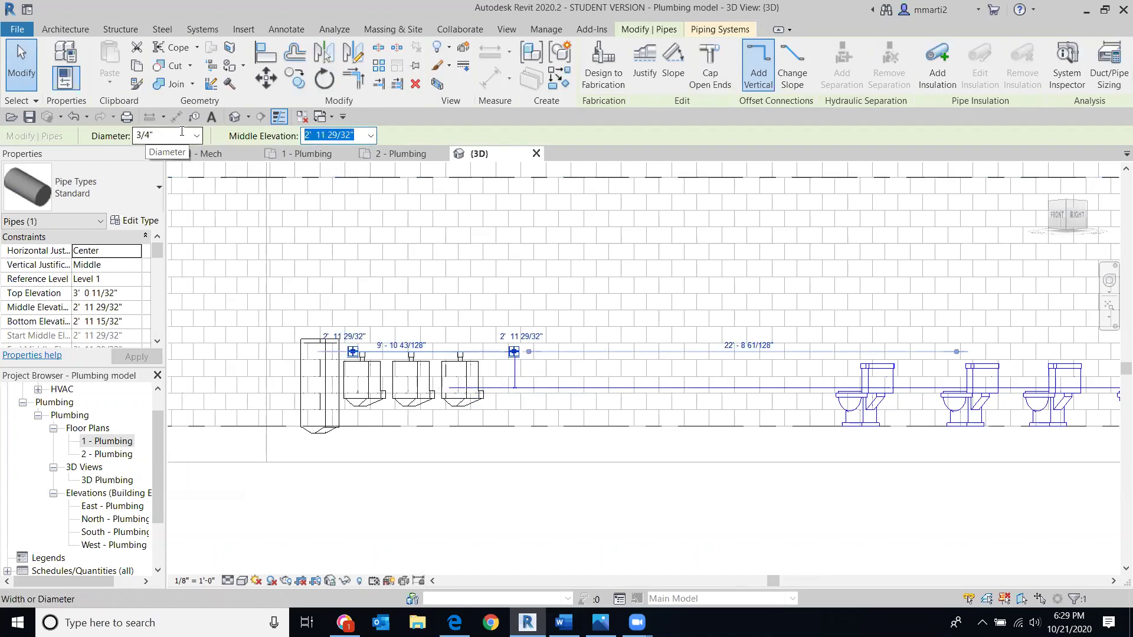
text(1 6.5)
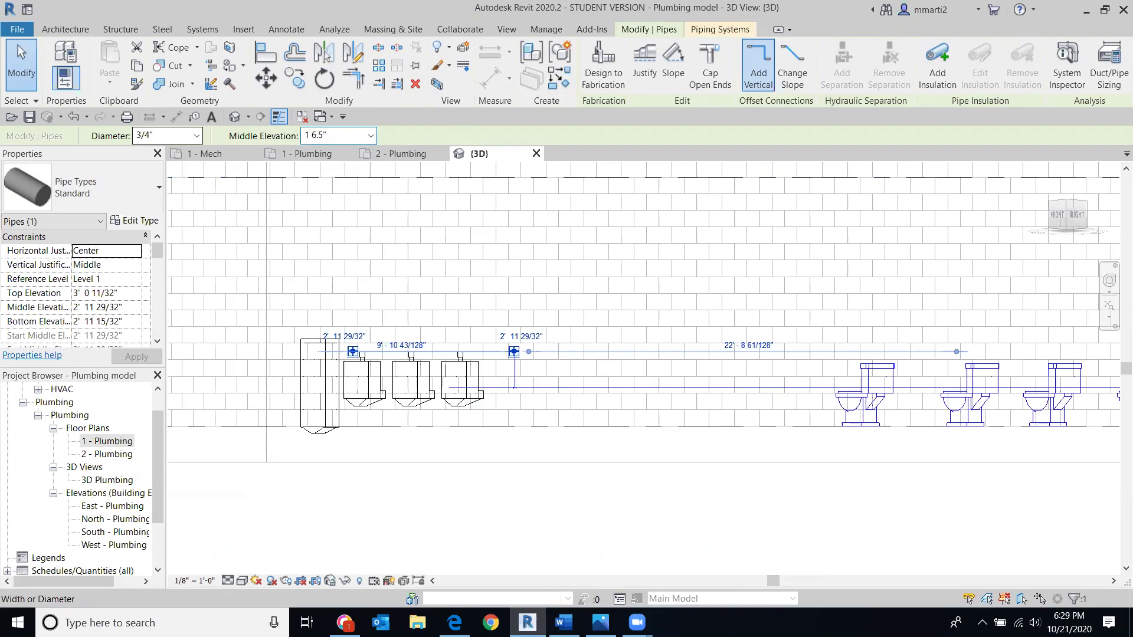
key(Return)
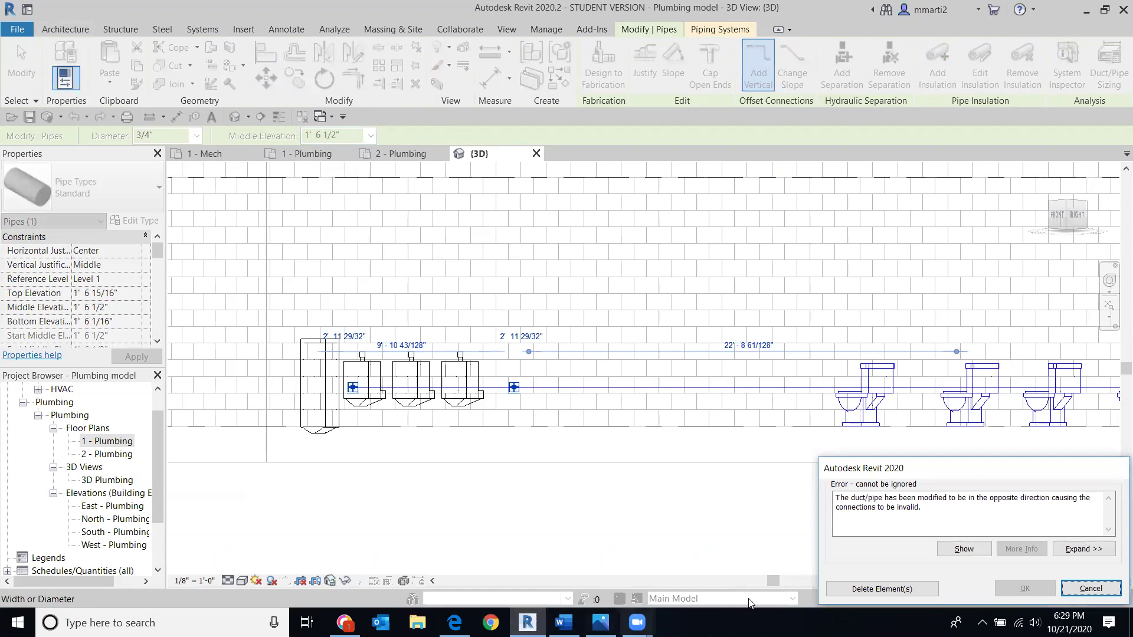
click(876, 590)
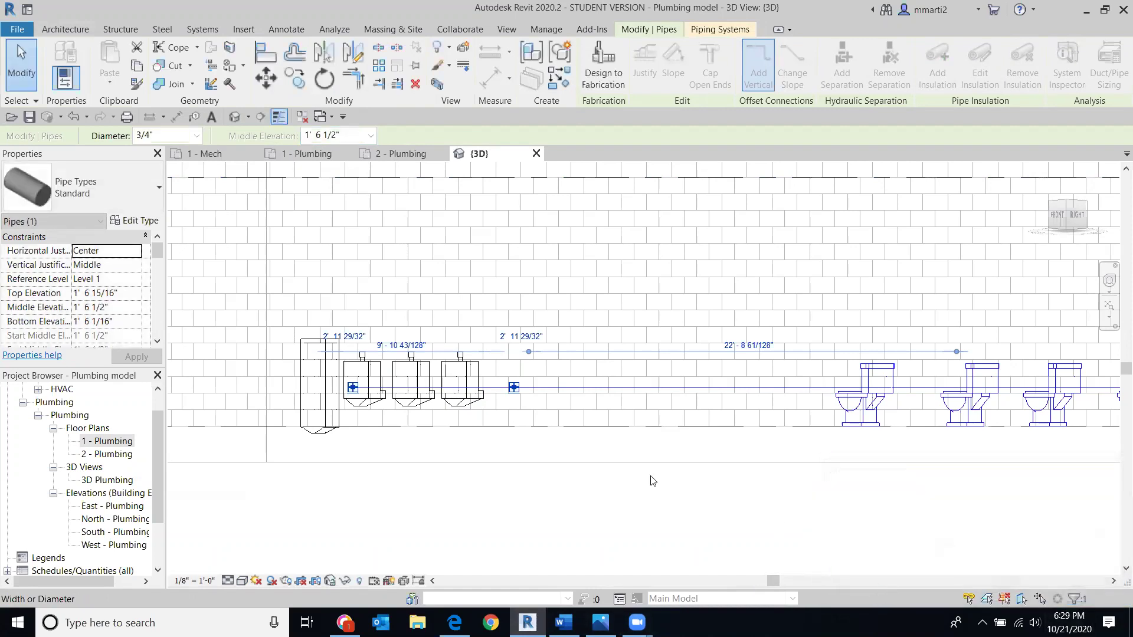
In the 1 - Plumbing floor plan, try to draw a 3/4" pipe from the westernmost wall-hung urinal's connector to the wall pipe's west end
double_click(112, 440)
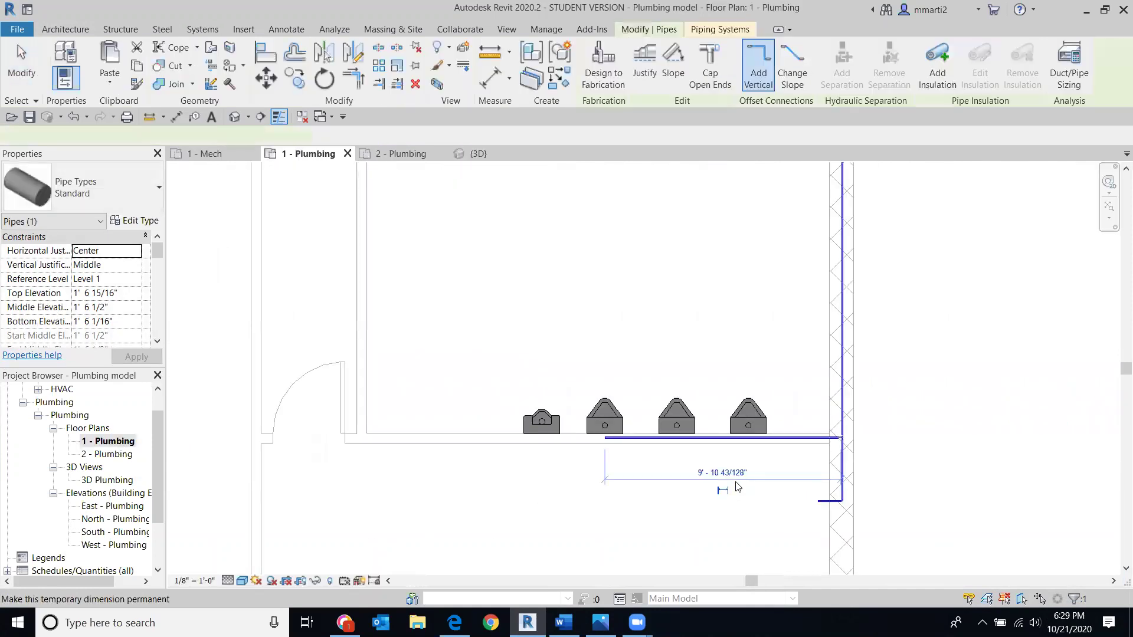
scroll(612, 384, up, 2)
click(421, 344)
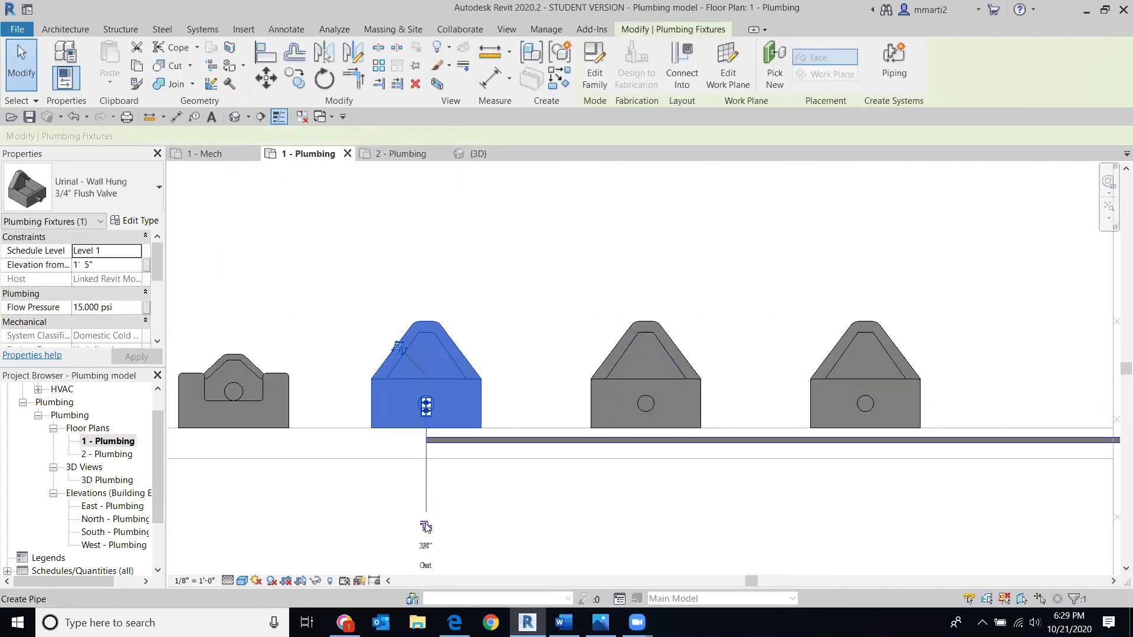
click(429, 450)
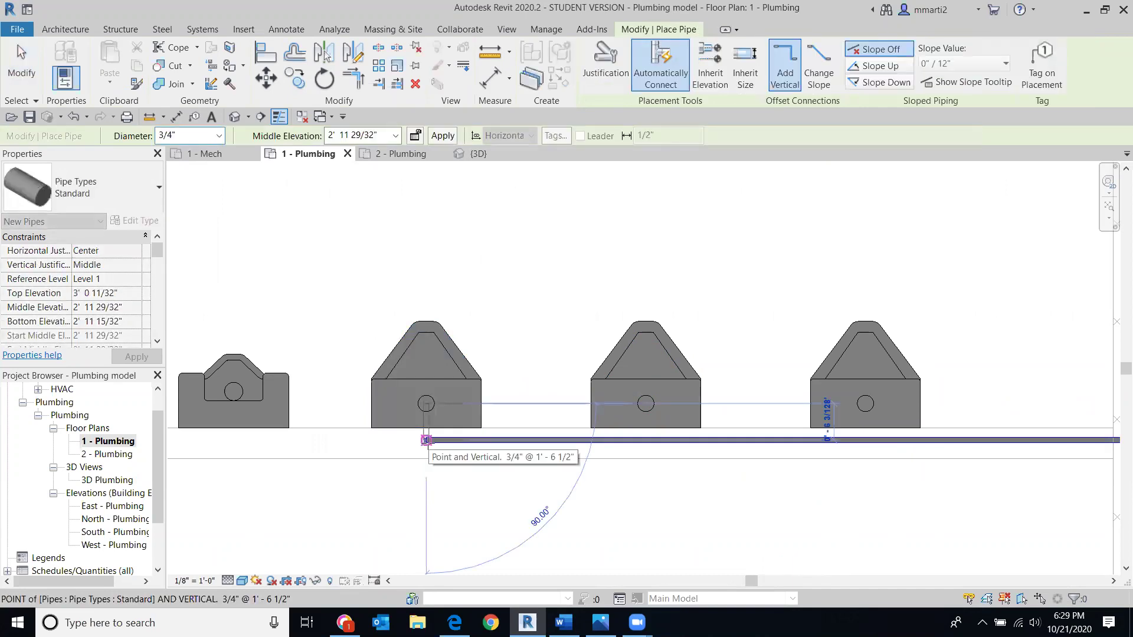
click(427, 441)
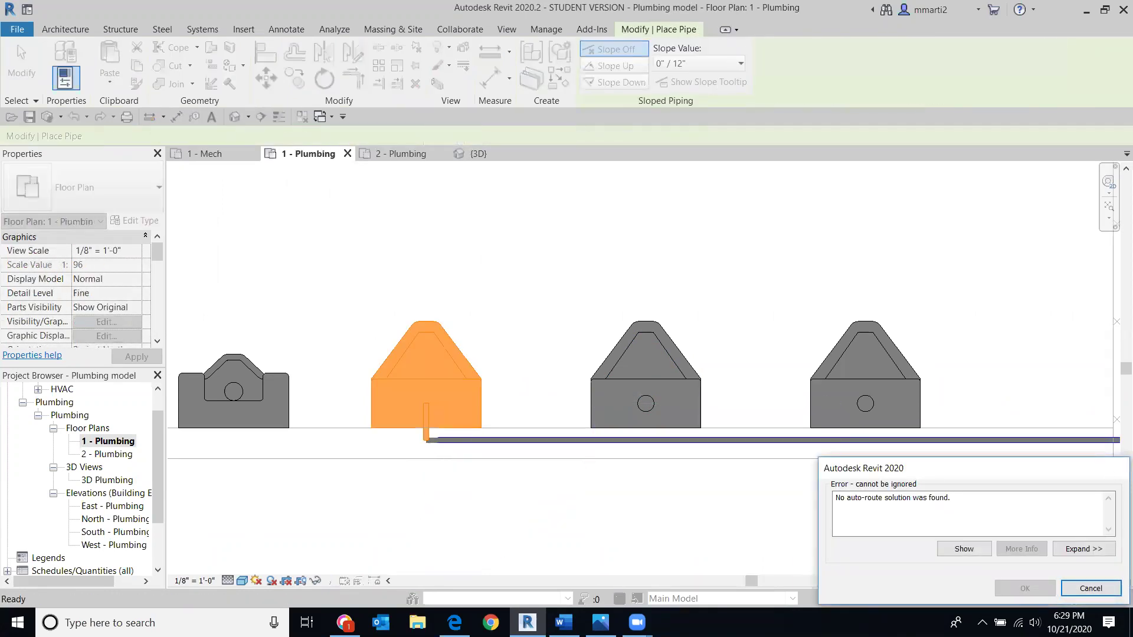
click(1091, 588)
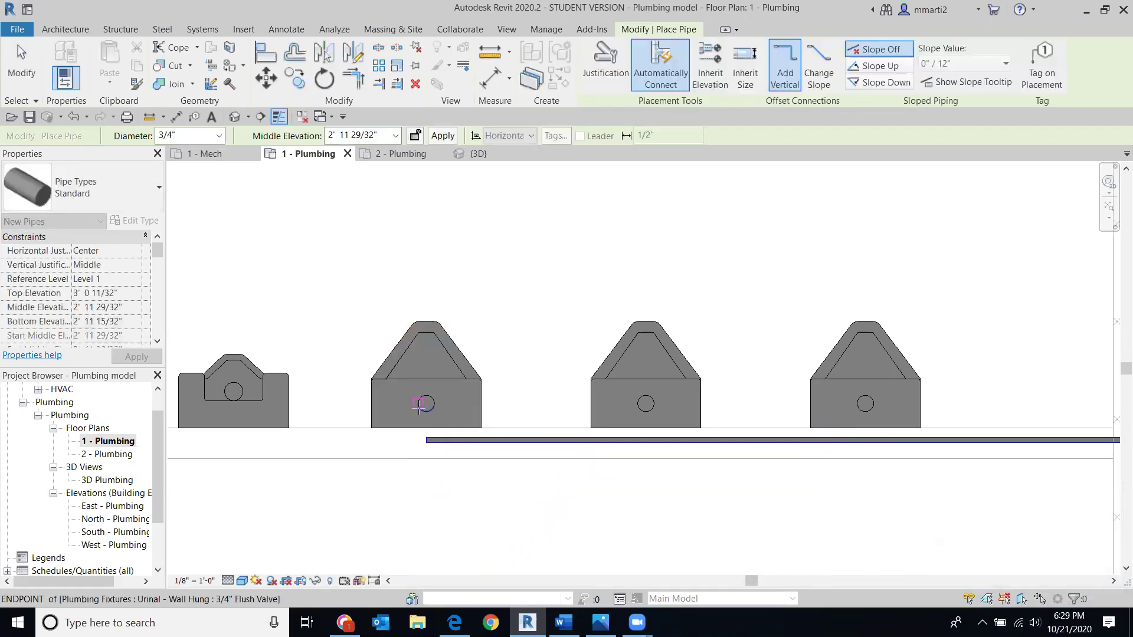
key(Escape)
key(Escape)
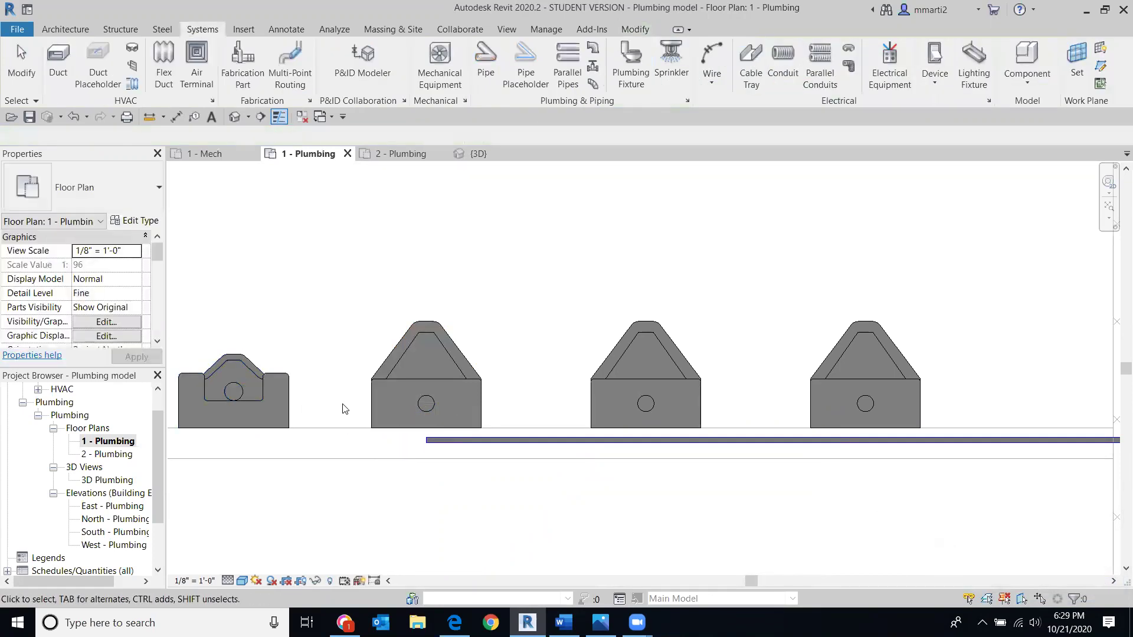
Draw a vertical 3/4" pipe from the westernmost wall-hung urinal's connector to a middle elevation of 1' 6 1/2"
click(382, 406)
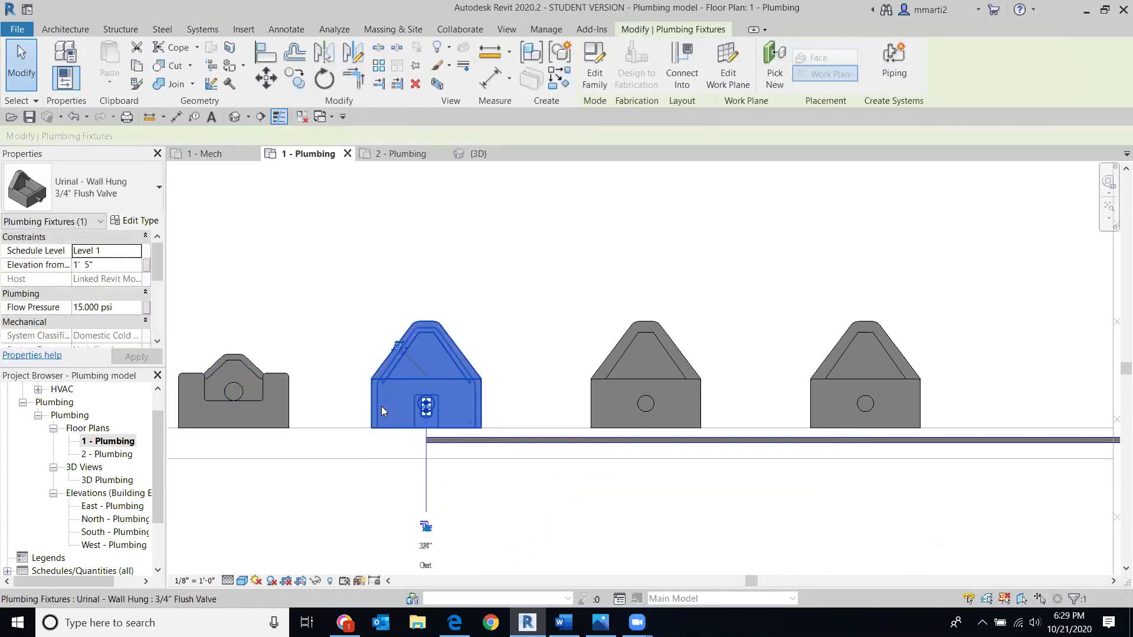
click(425, 527)
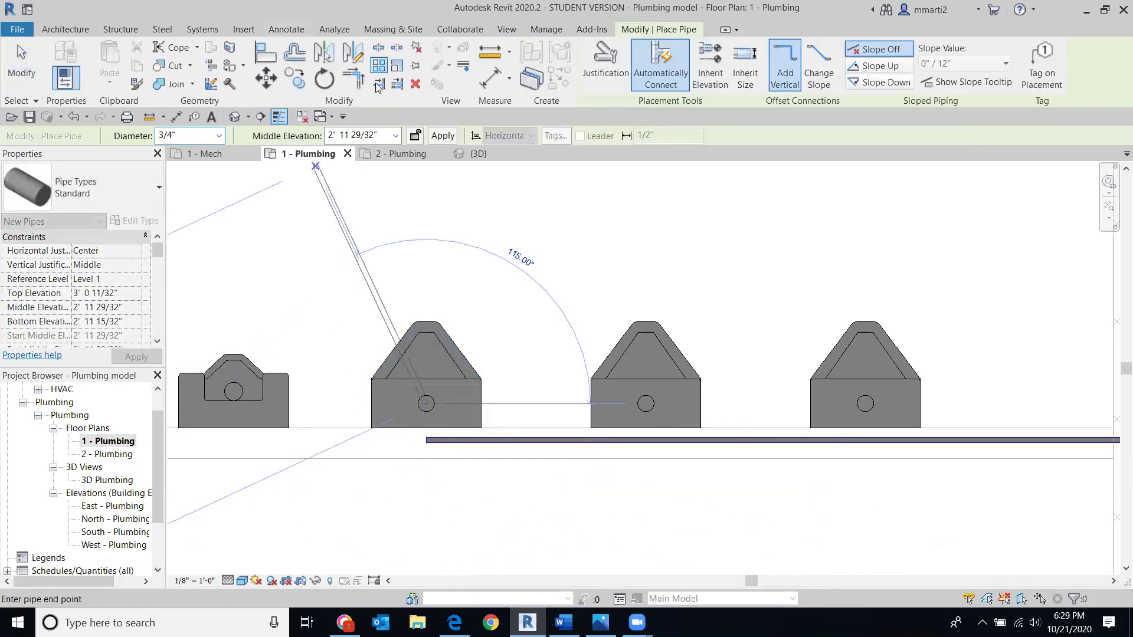
double_click(358, 137)
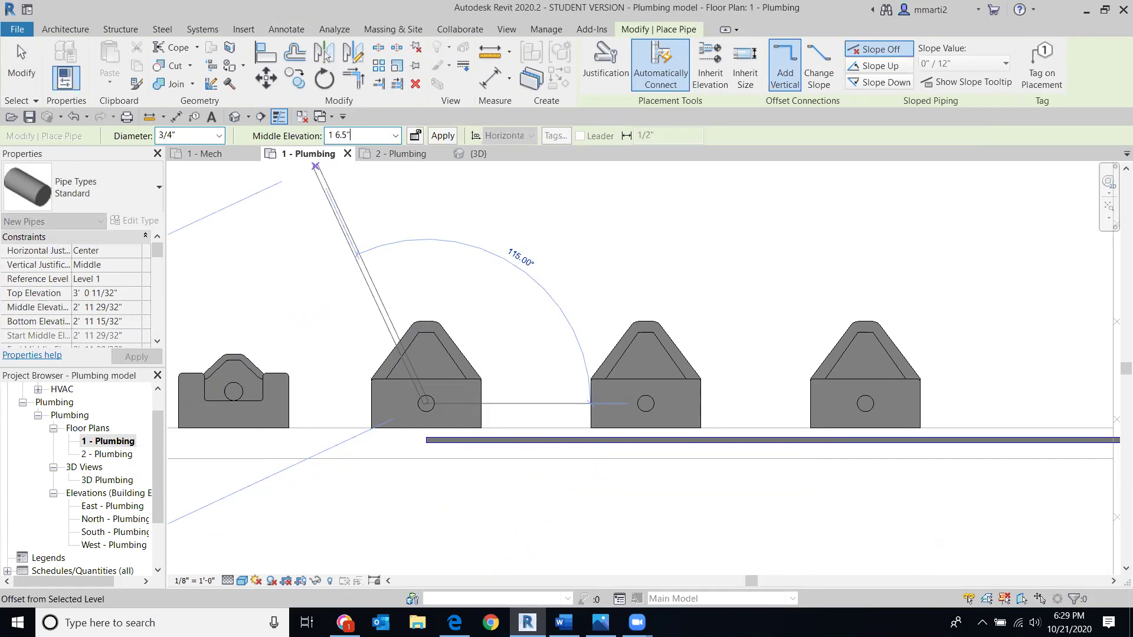
key(Return)
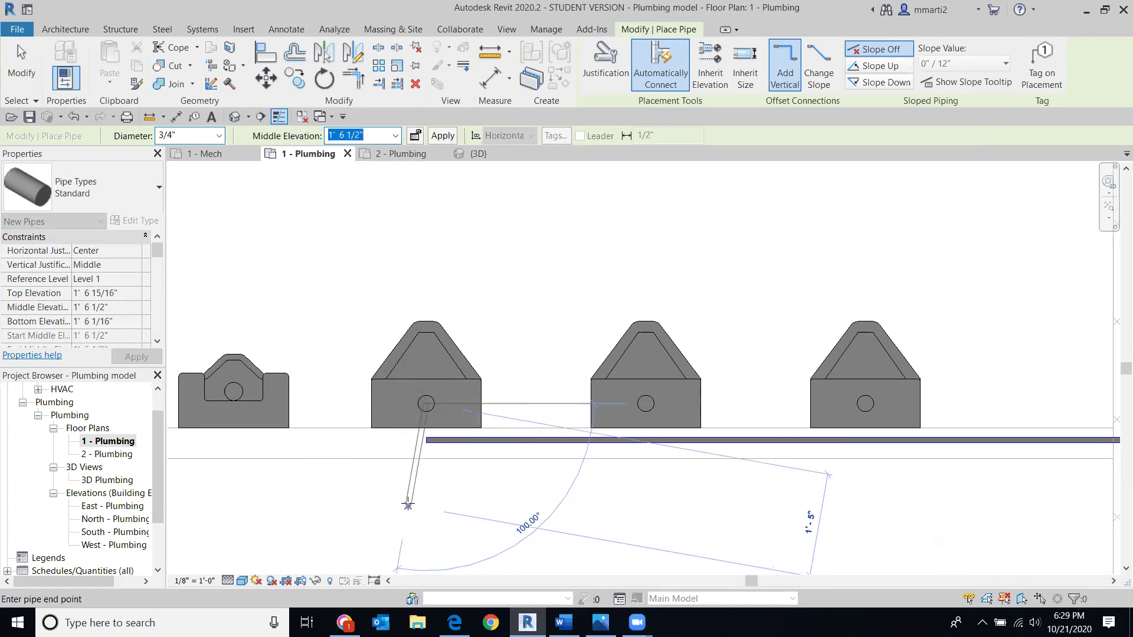
click(442, 136)
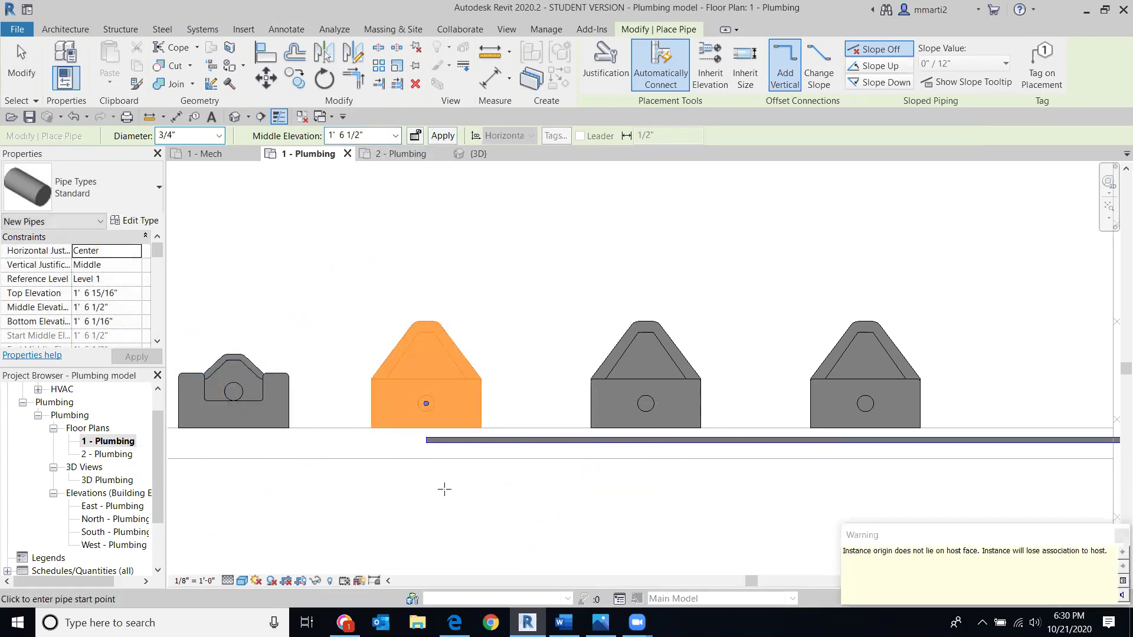
Try to draw a 3/4" pipe at 1' 6 1/2" from the wall pipe's west end to the westernmost wall-hung urinal
click(426, 440)
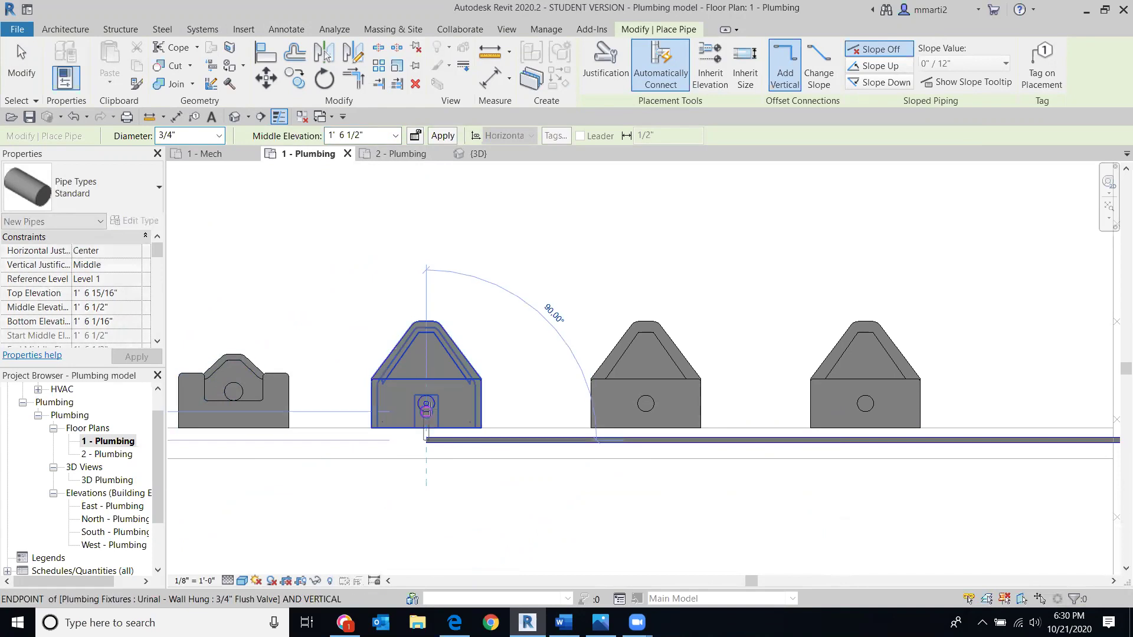
click(427, 407)
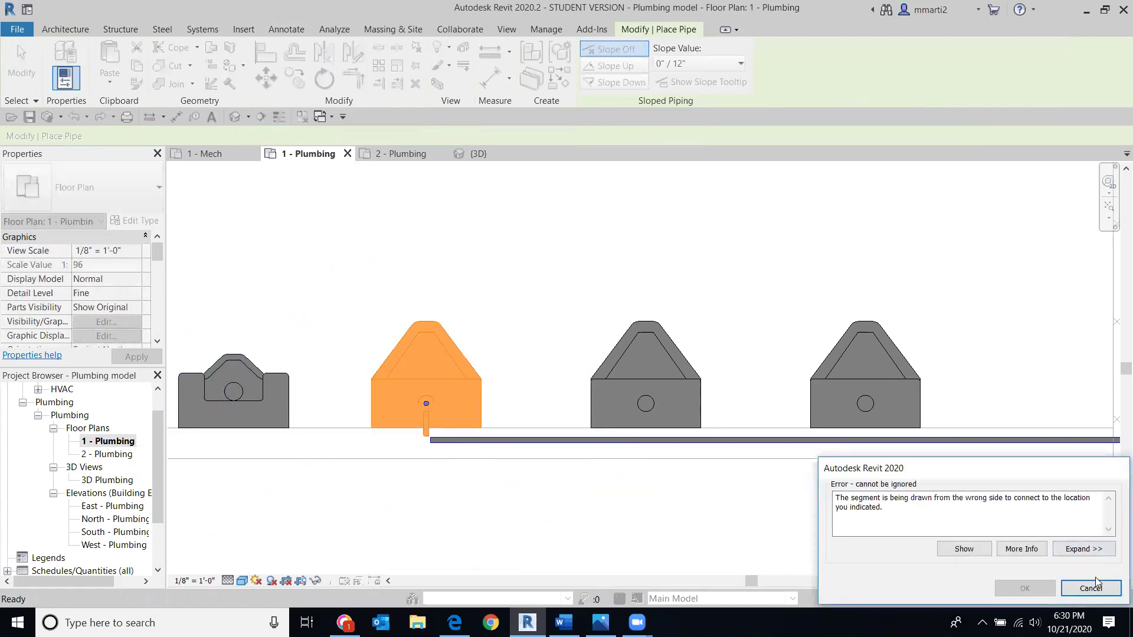
click(1092, 587)
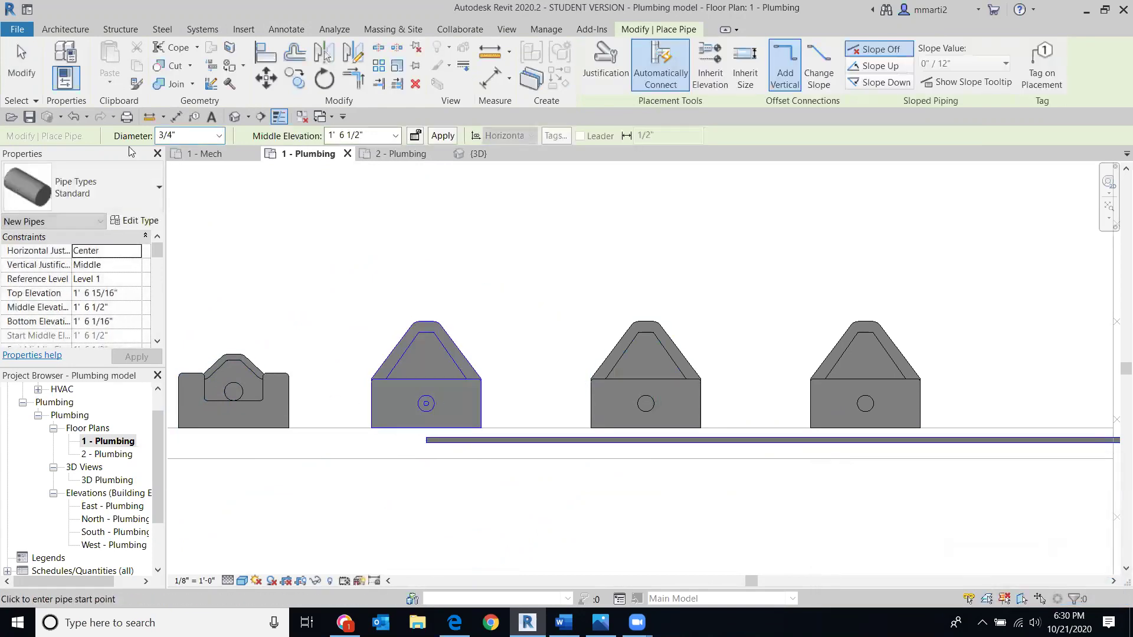
click(22, 66)
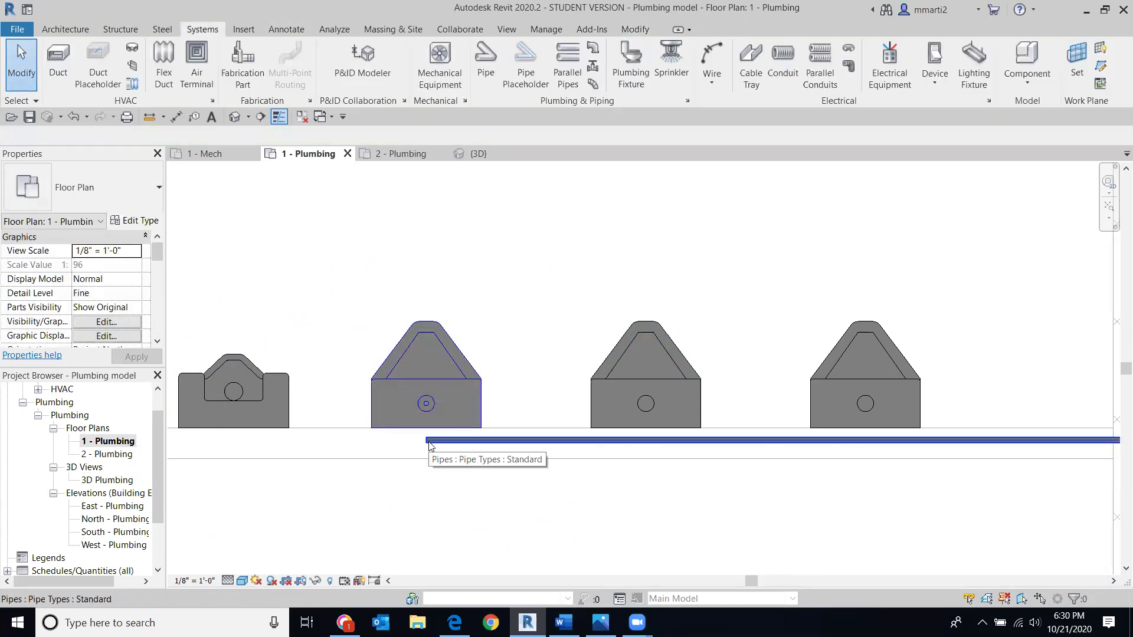
click(488, 85)
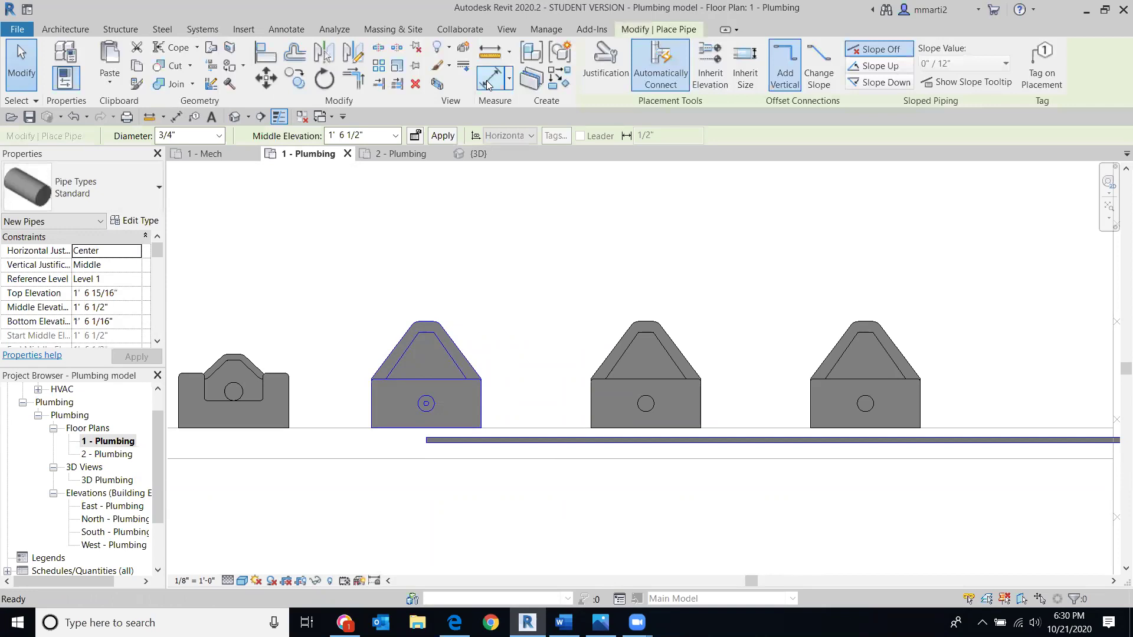
click(426, 441)
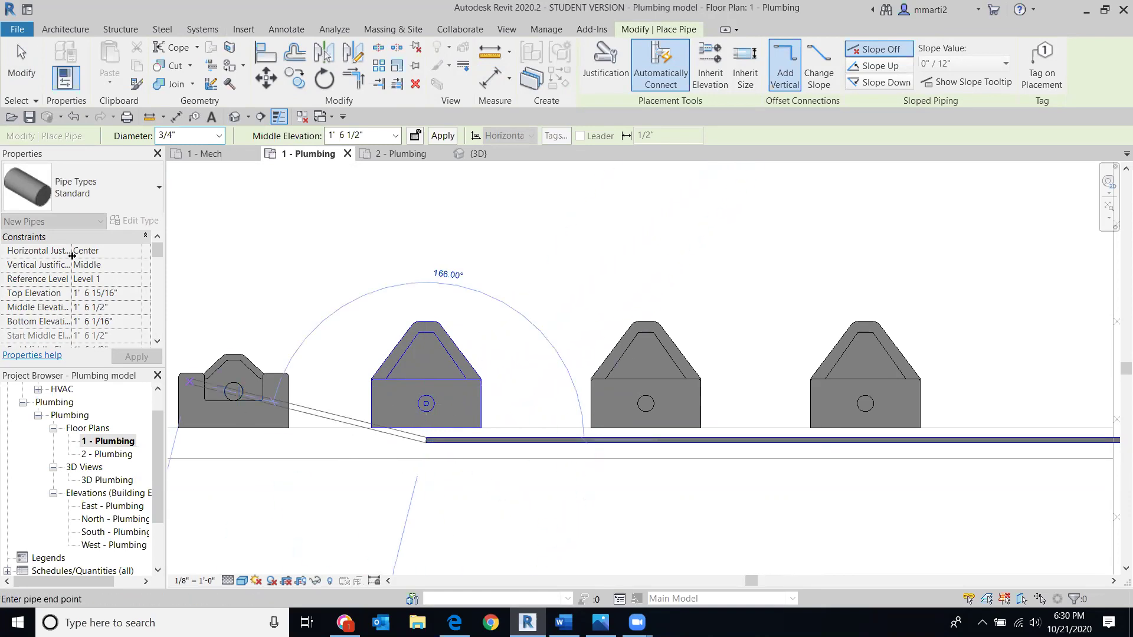
click(18, 56)
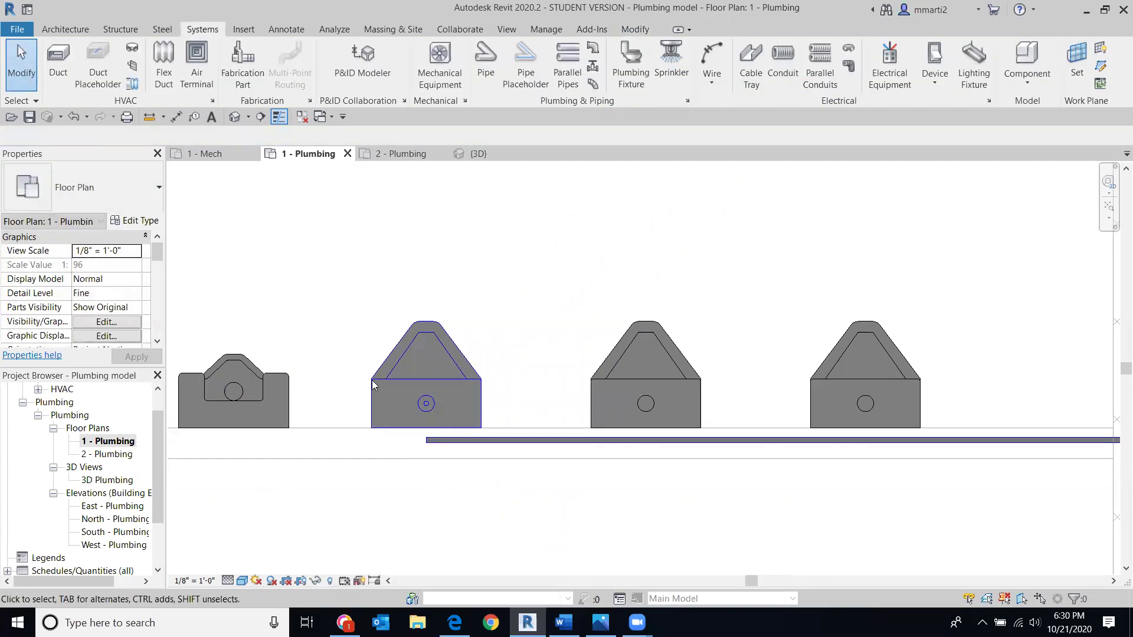
Examine the piping layout in plan and the tee where the urinal wall pipe meets the pipe serving the water closets
scroll(514, 399, down, 3)
scroll(706, 324, down, 3)
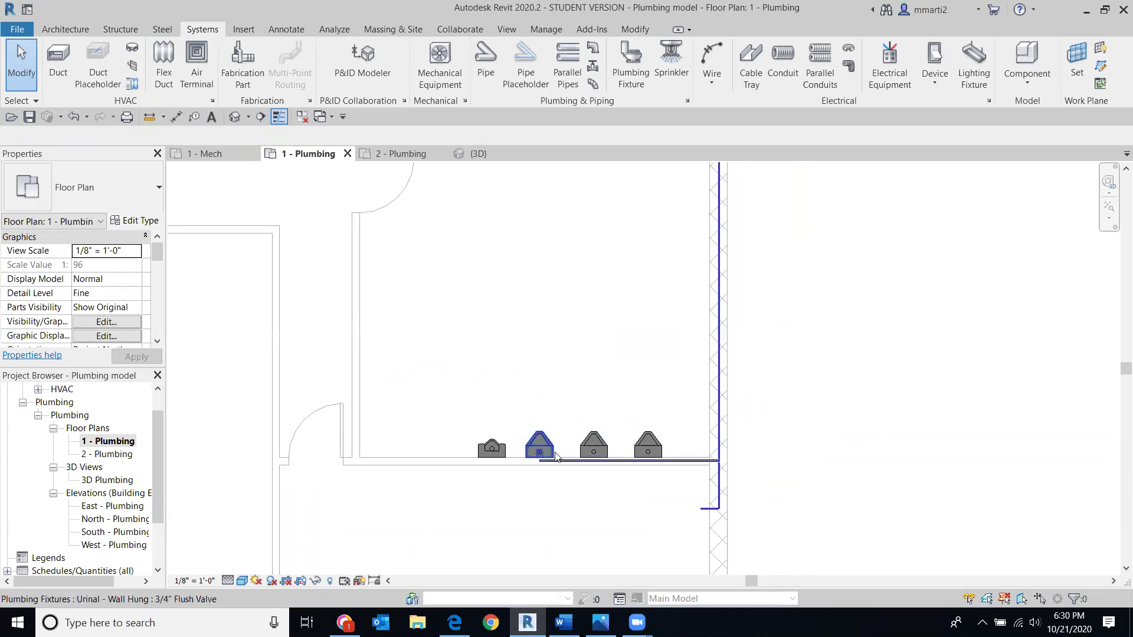
scroll(677, 392, down, 1)
middle_drag(676, 391, 653, 494)
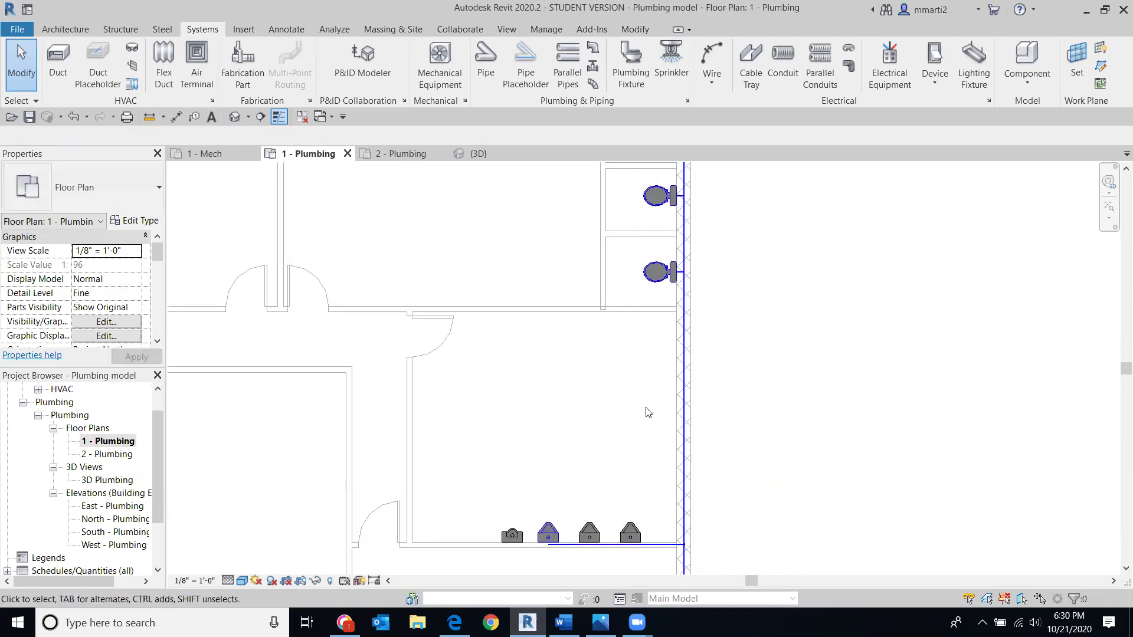
mouse_move(614, 352)
middle_down()
mouse_move(633, 384)
mouse_move(628, 343)
middle_up()
scroll(619, 351, down, 1)
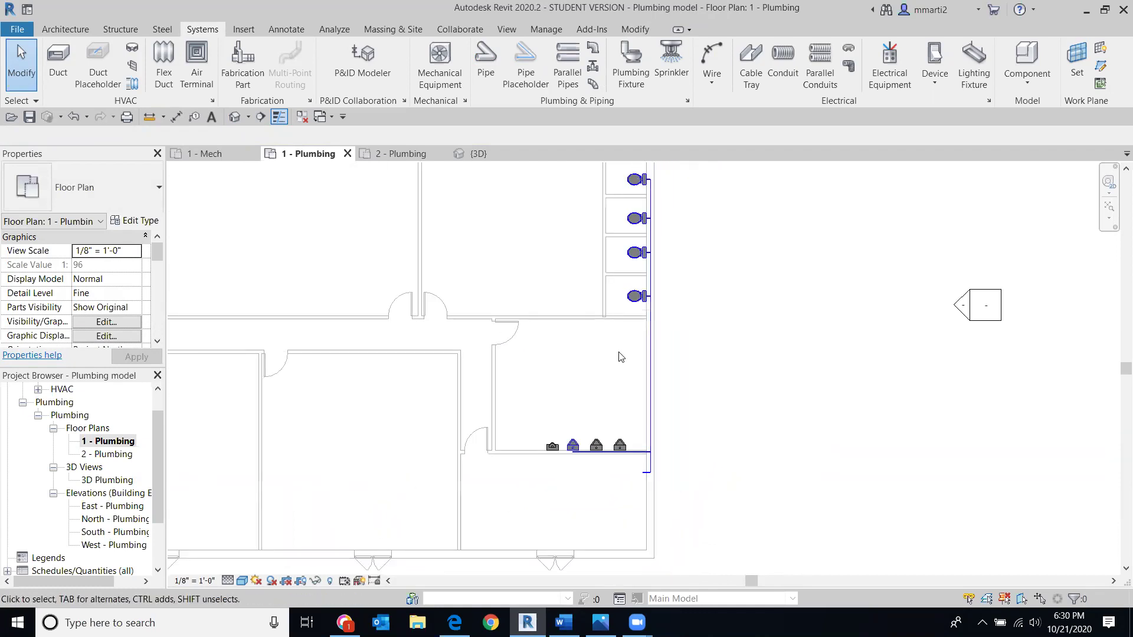
scroll(604, 389, up, 1)
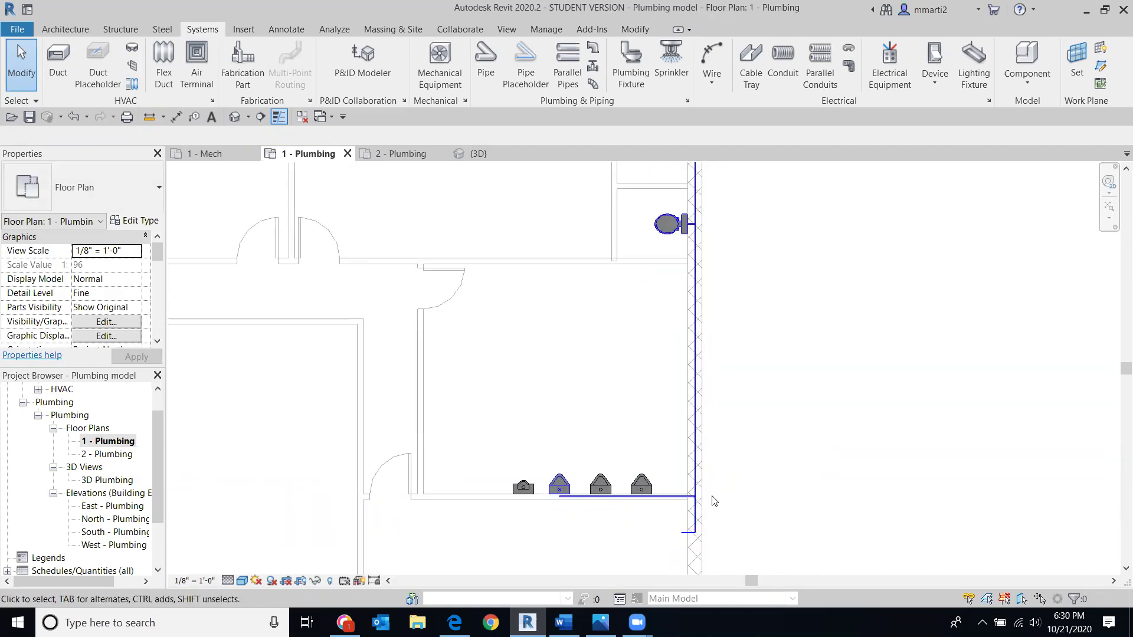
scroll(698, 528, up, 4)
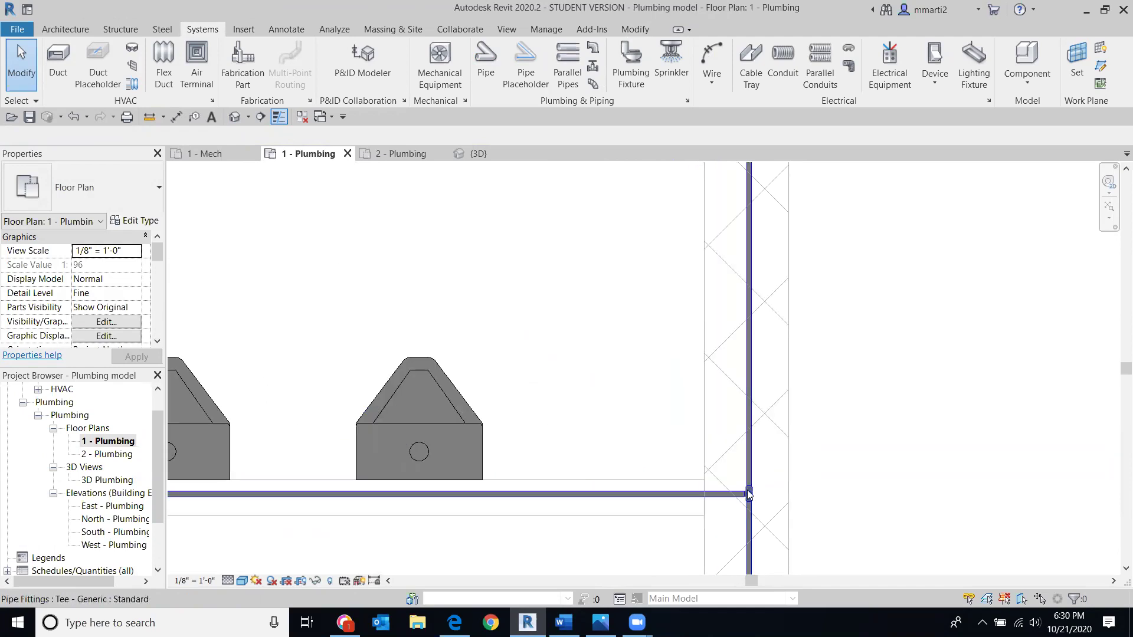
scroll(750, 508, up, 2)
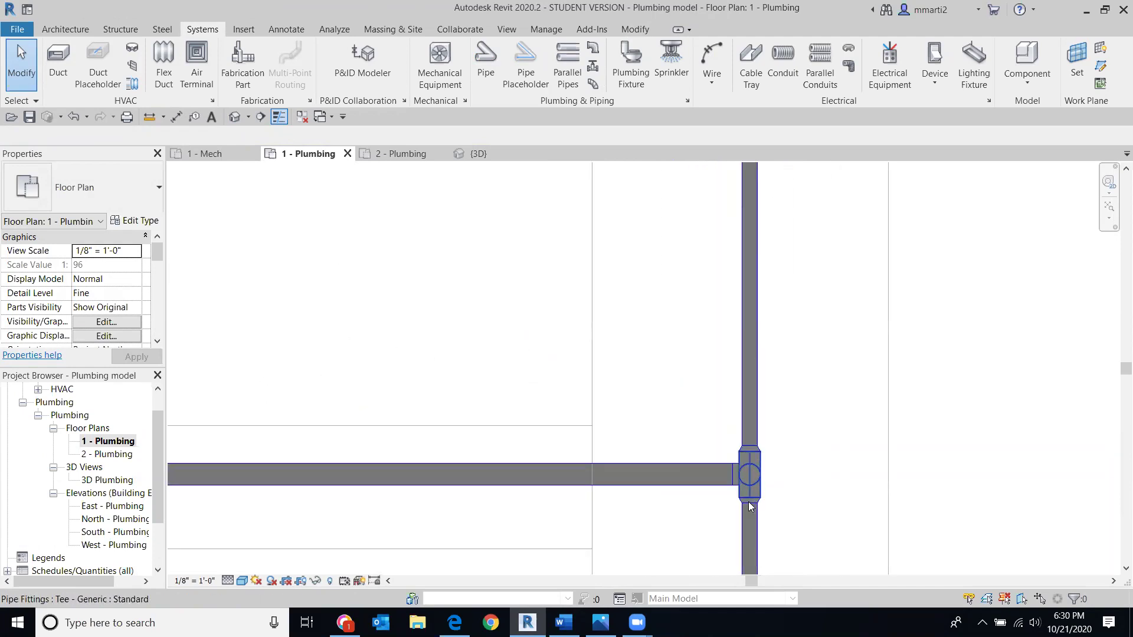
scroll(748, 501, up, 2)
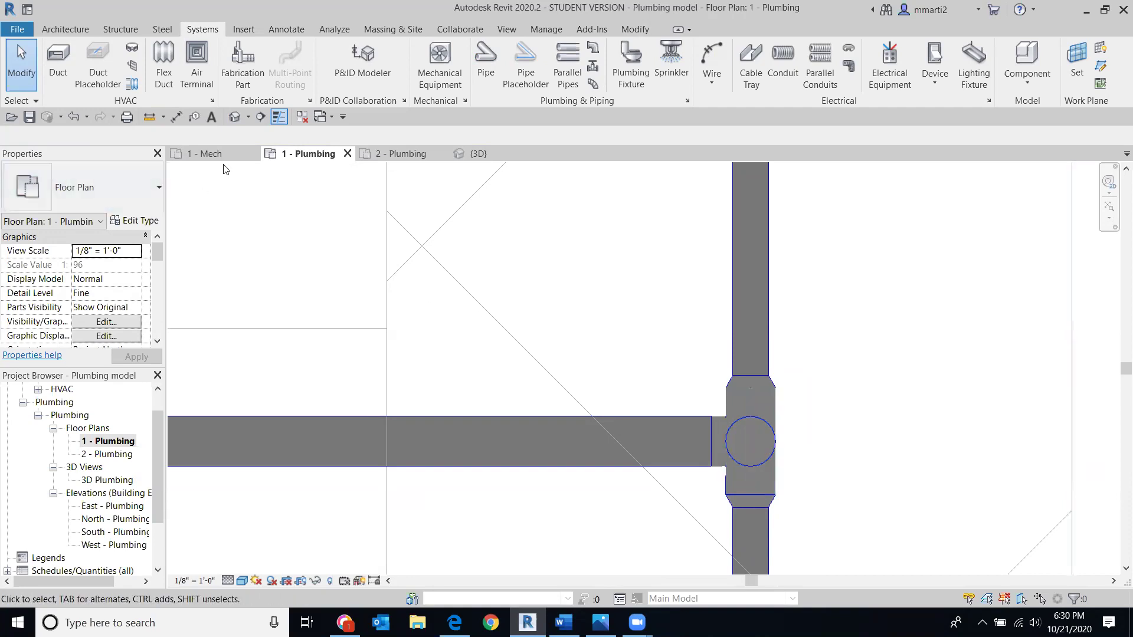
In the 3D view, delete the displaced wall-hung urinal below the floor line
click(235, 117)
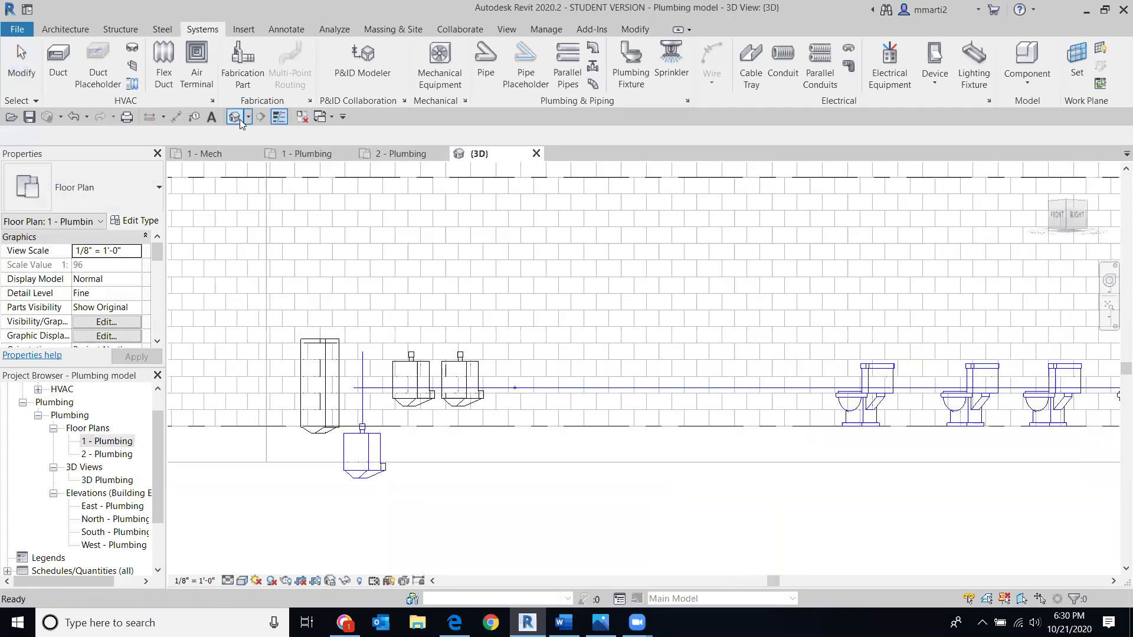
scroll(561, 446, down, 5)
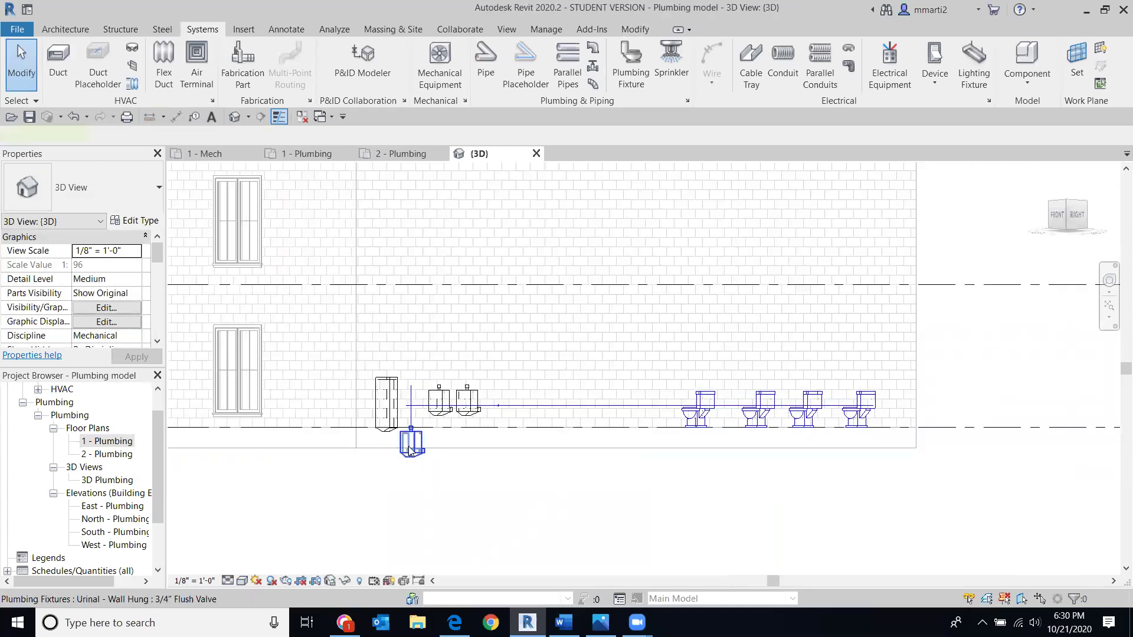
click(411, 451)
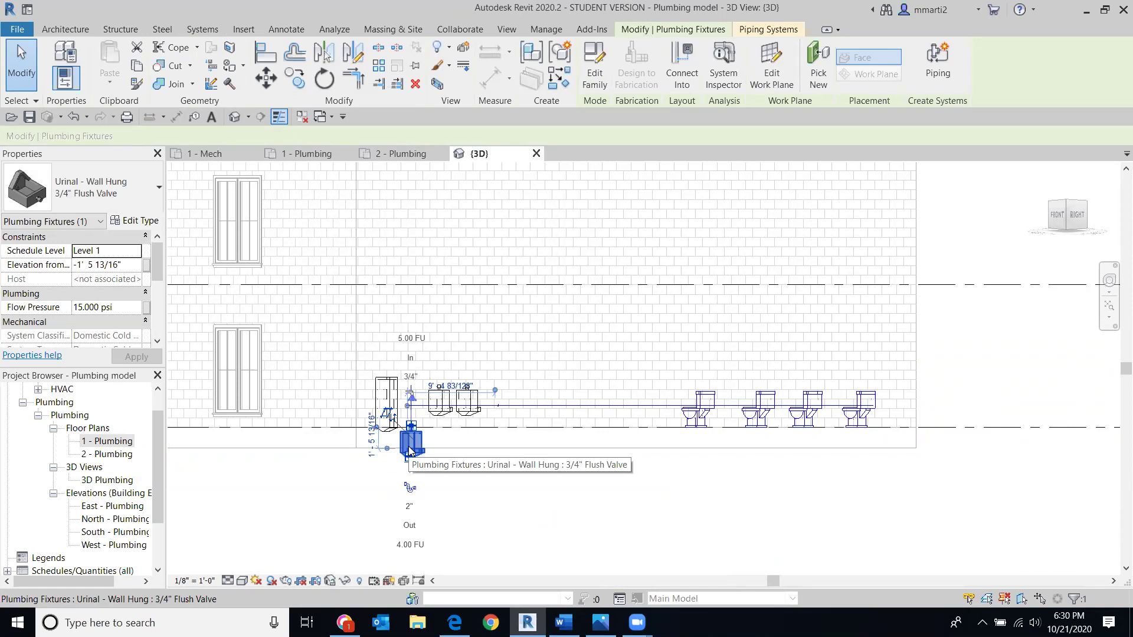
key(Escape)
Examine the remaining urinals, water closets and their piping from above in 3D and in the 1 - Plumbing floor plan
scroll(563, 454, up, 2)
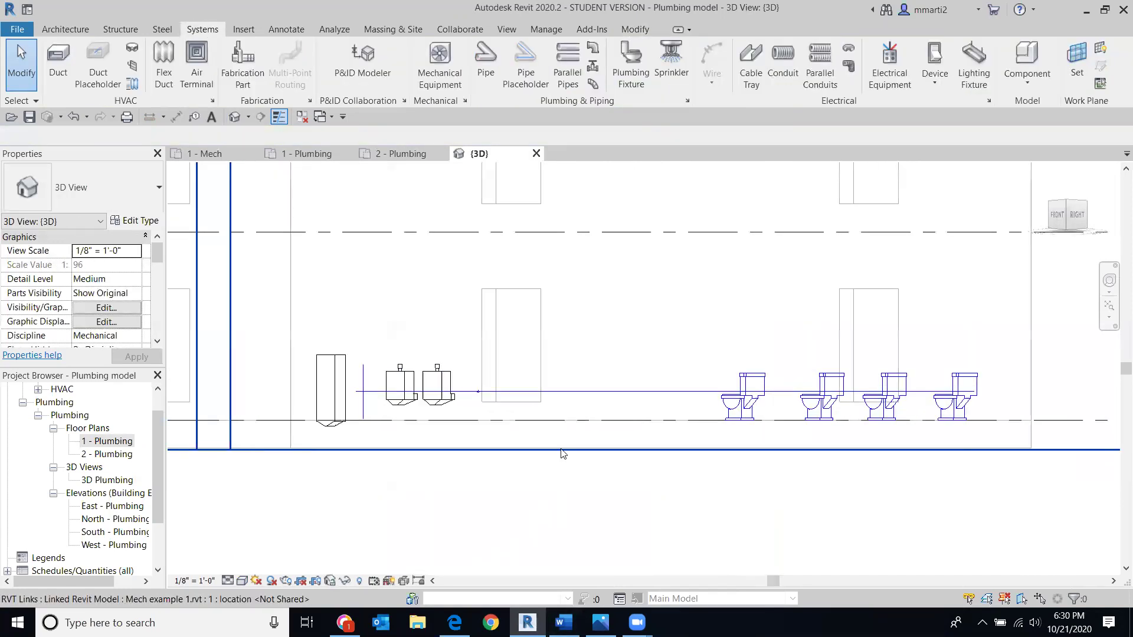
scroll(562, 454, up, 1)
mouse_move(1094, 228)
mouse_down()
mouse_move(708, 283)
mouse_move(341, 313)
mouse_move(320, 348)
mouse_move(324, 366)
mouse_move(323, 352)
mouse_move(706, 302)
mouse_up()
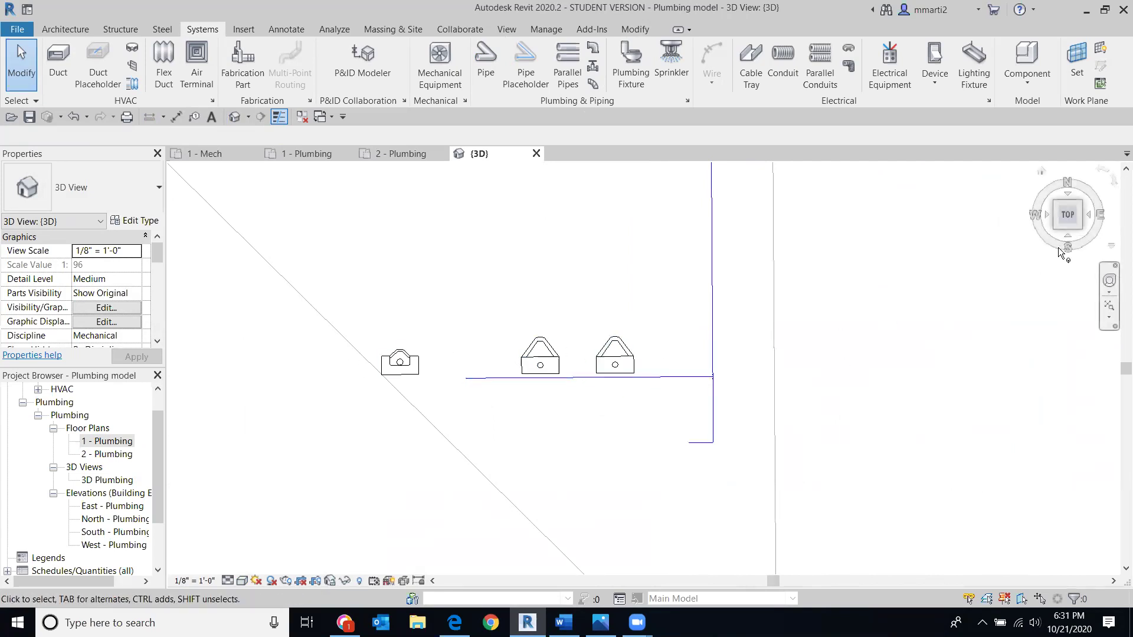
double_click(105, 442)
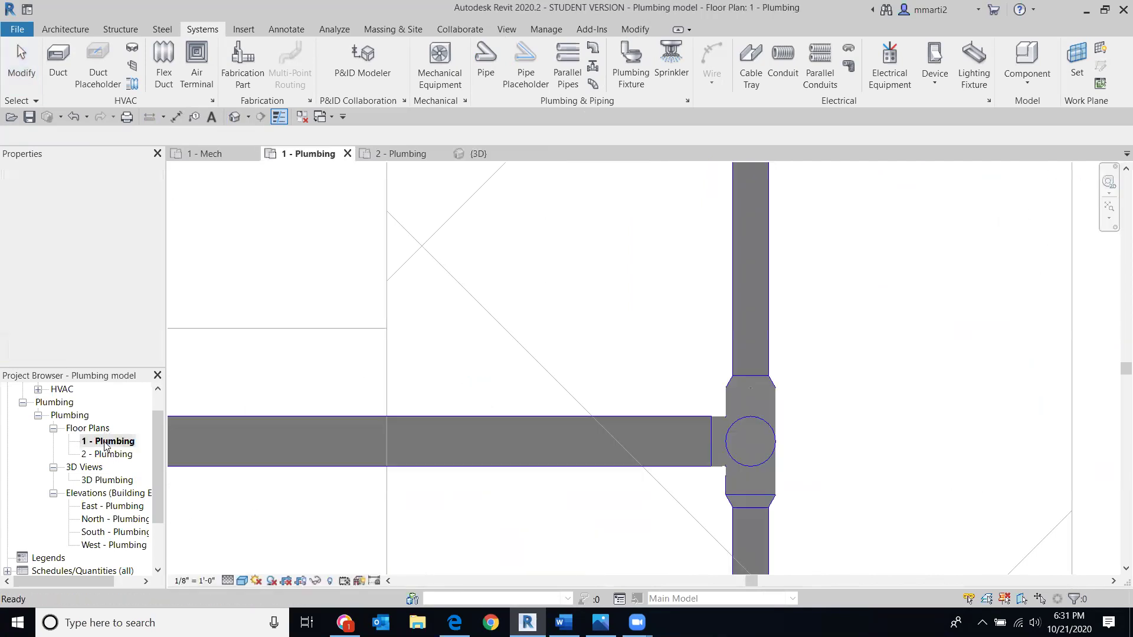
scroll(598, 455, down, 4)
scroll(614, 490, down, 4)
scroll(576, 472, down, 2)
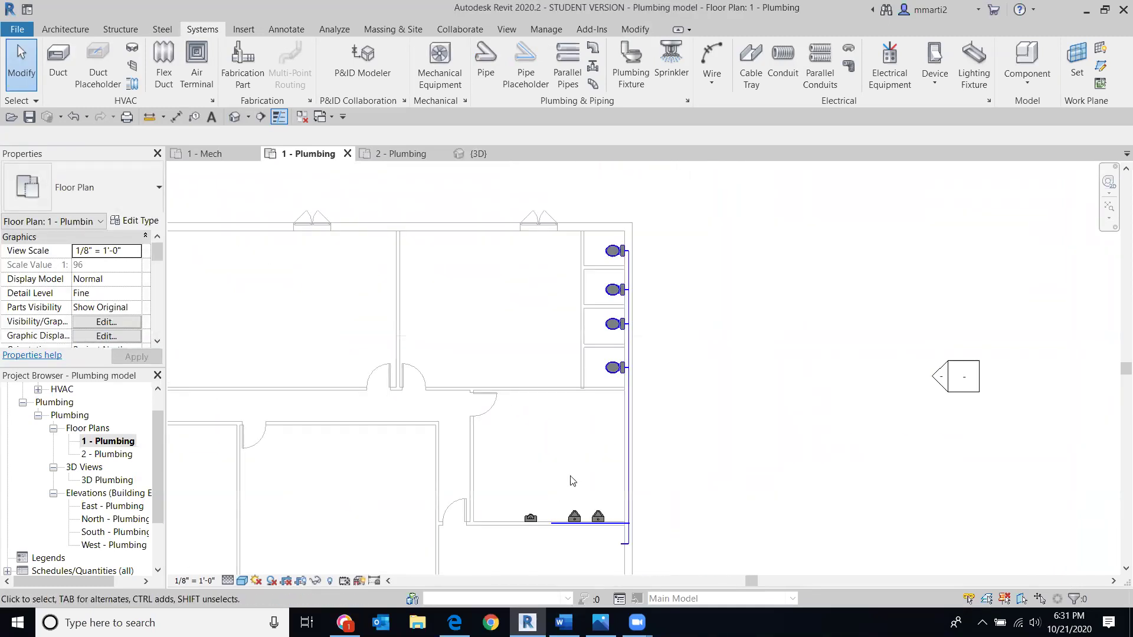
scroll(599, 472, up, 3)
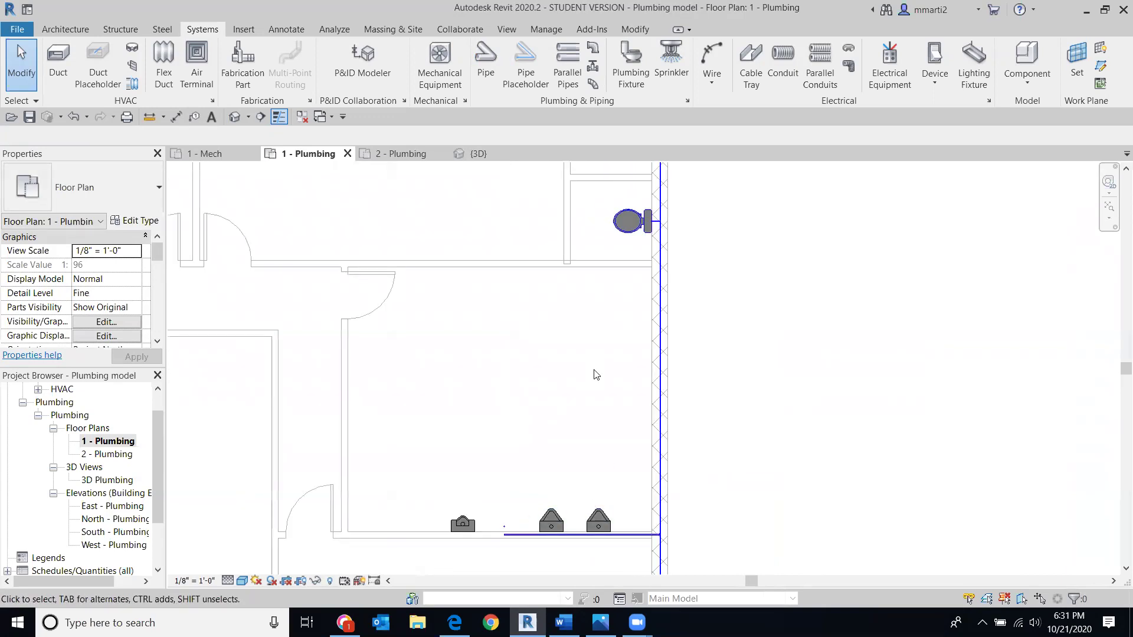
scroll(597, 376, down, 3)
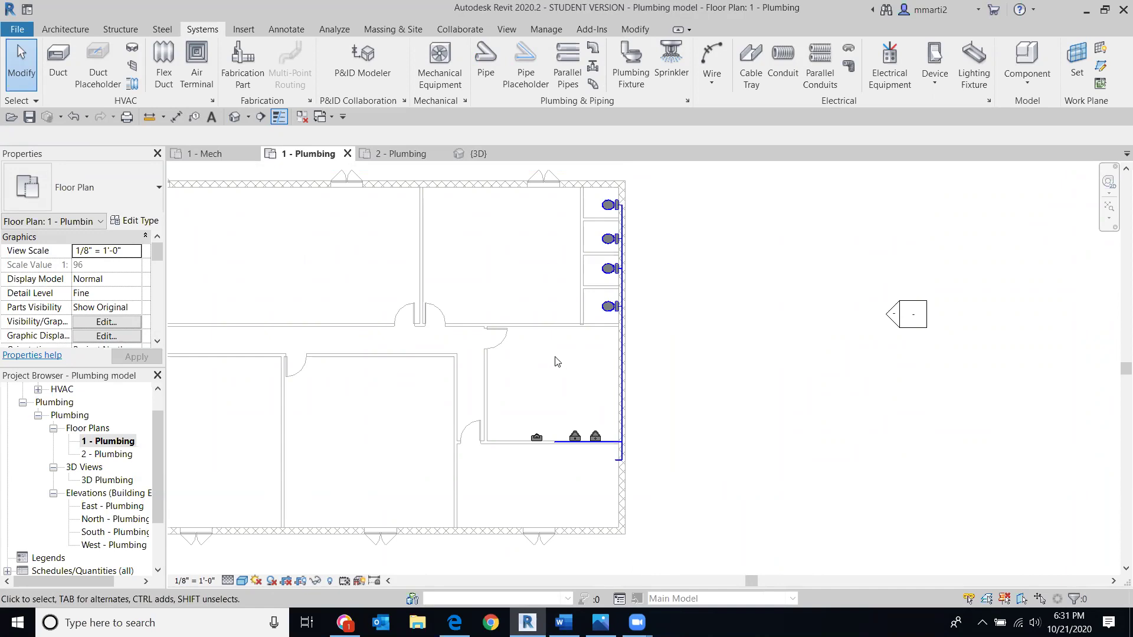
scroll(555, 361, up, 2)
scroll(506, 481, up, 4)
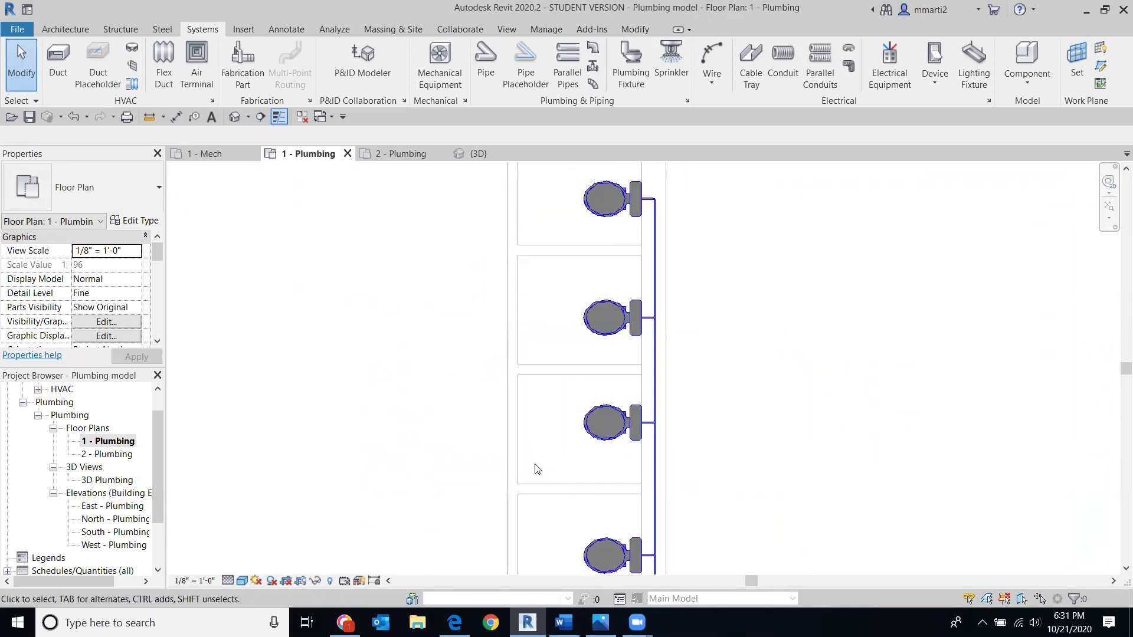
scroll(534, 468, up, 2)
scroll(712, 429, up, 2)
scroll(712, 429, down, 4)
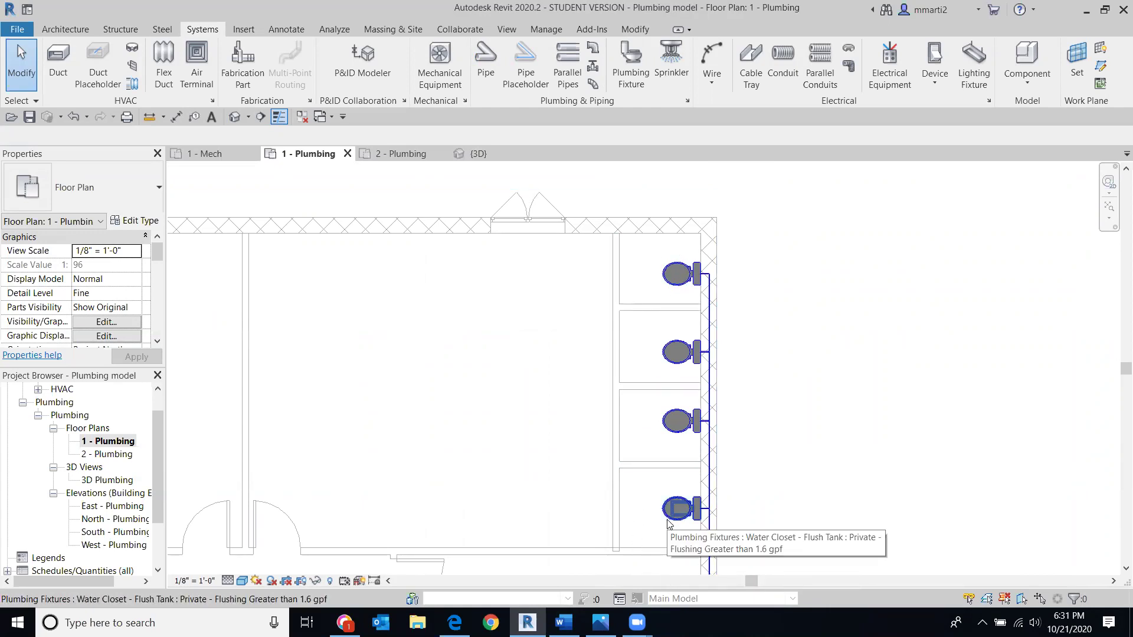
scroll(668, 524, down, 4)
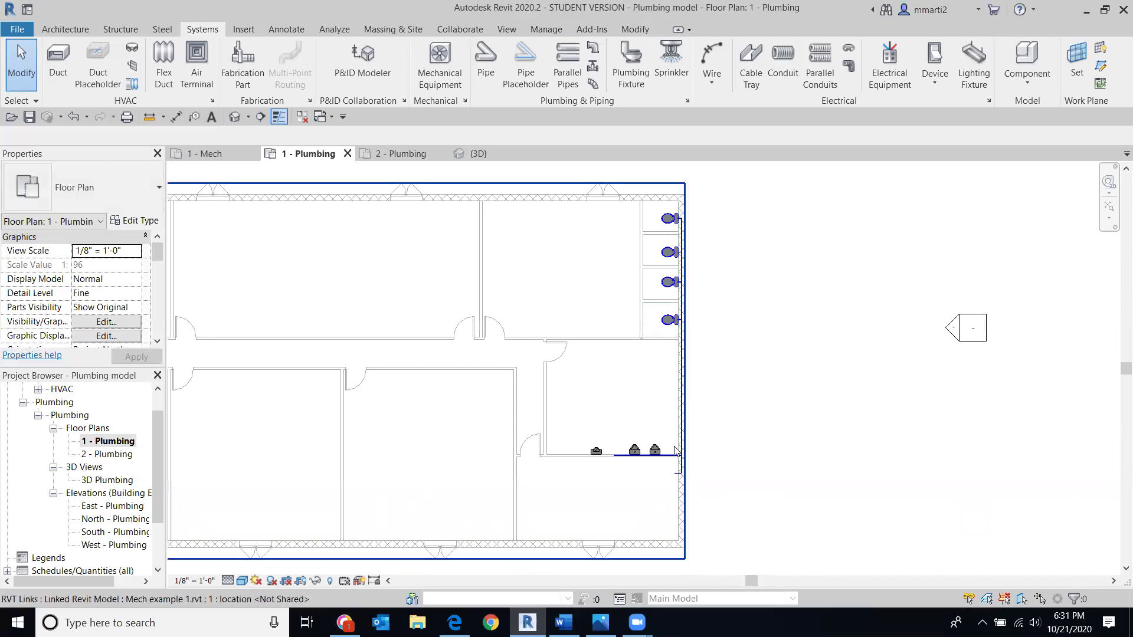